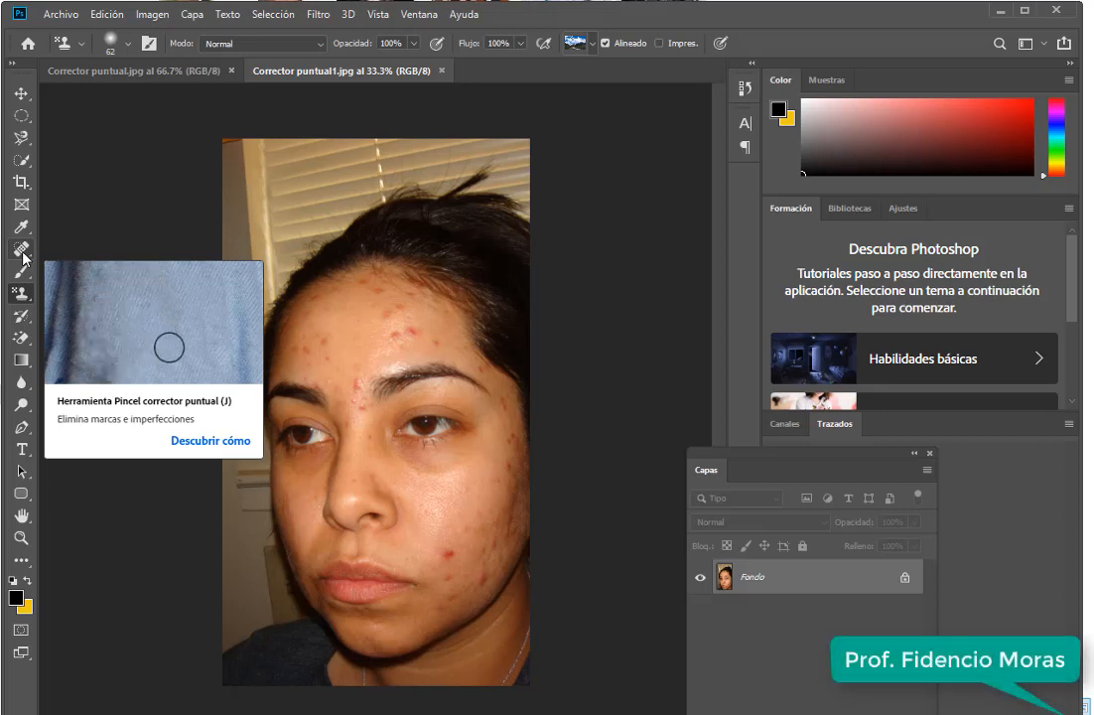
pyautogui.click(22, 251)
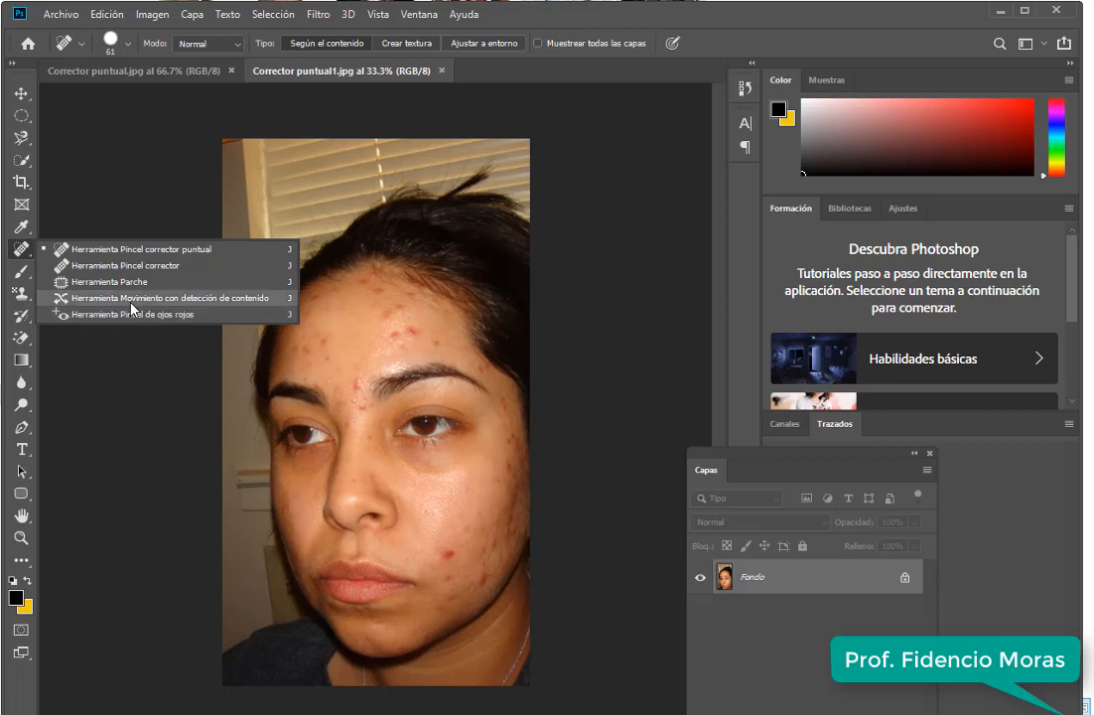
pyautogui.click(19, 294)
pyautogui.click(46, 295)
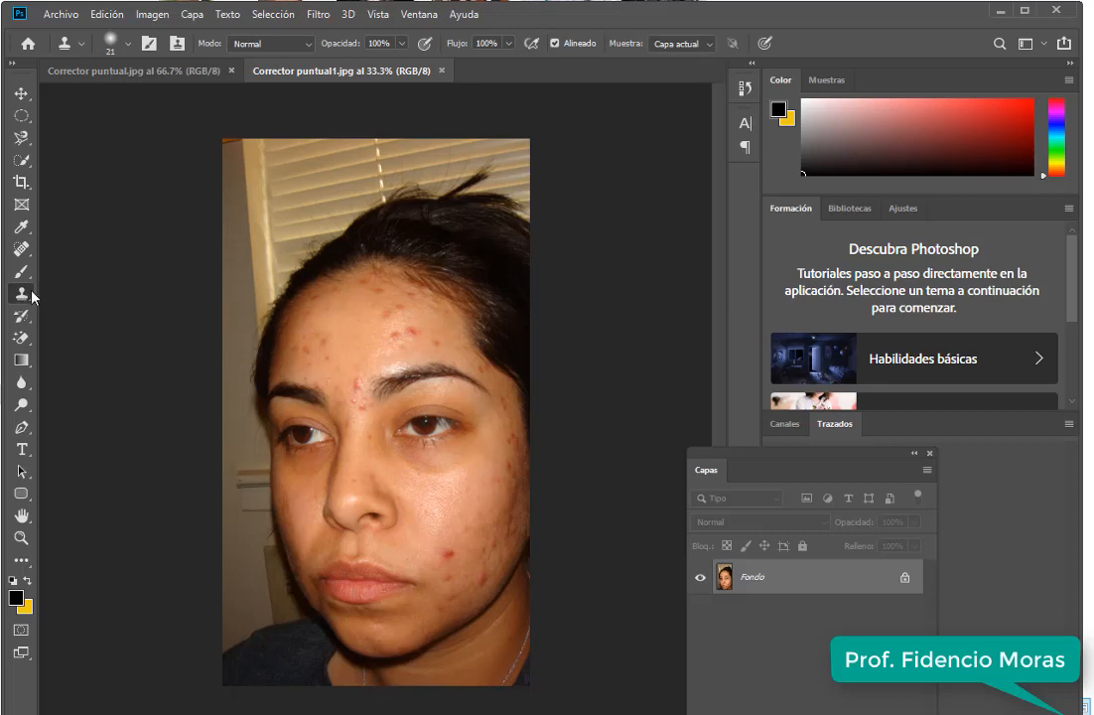
pyautogui.rightClick(29, 298)
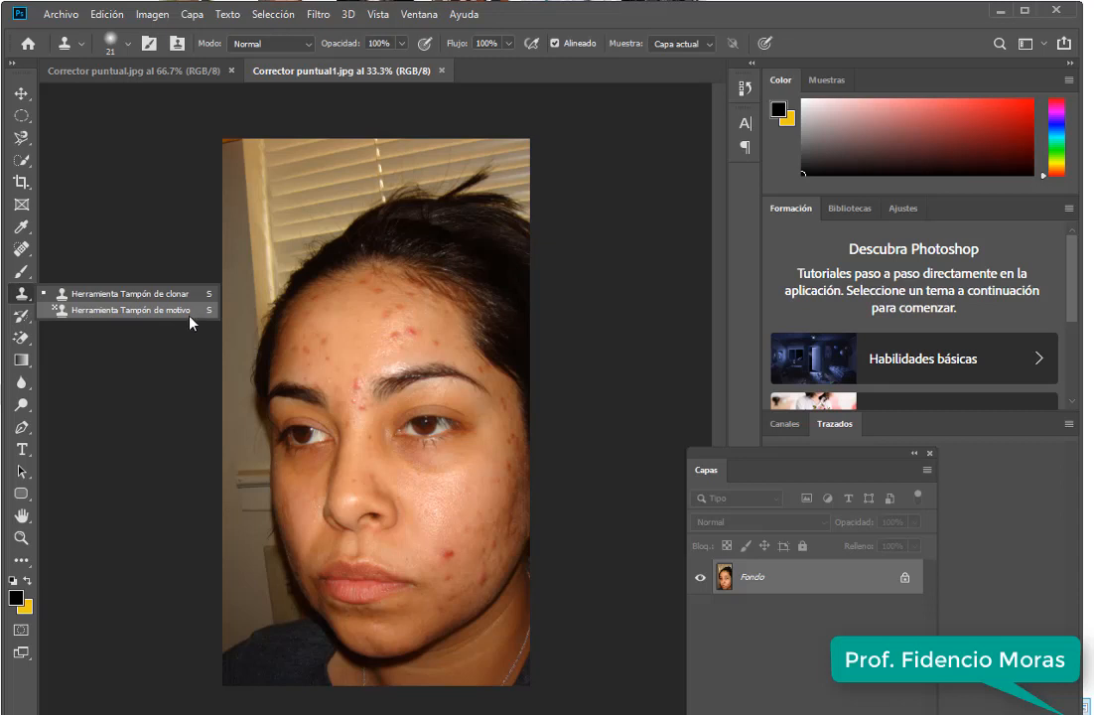
pyautogui.click(146, 362)
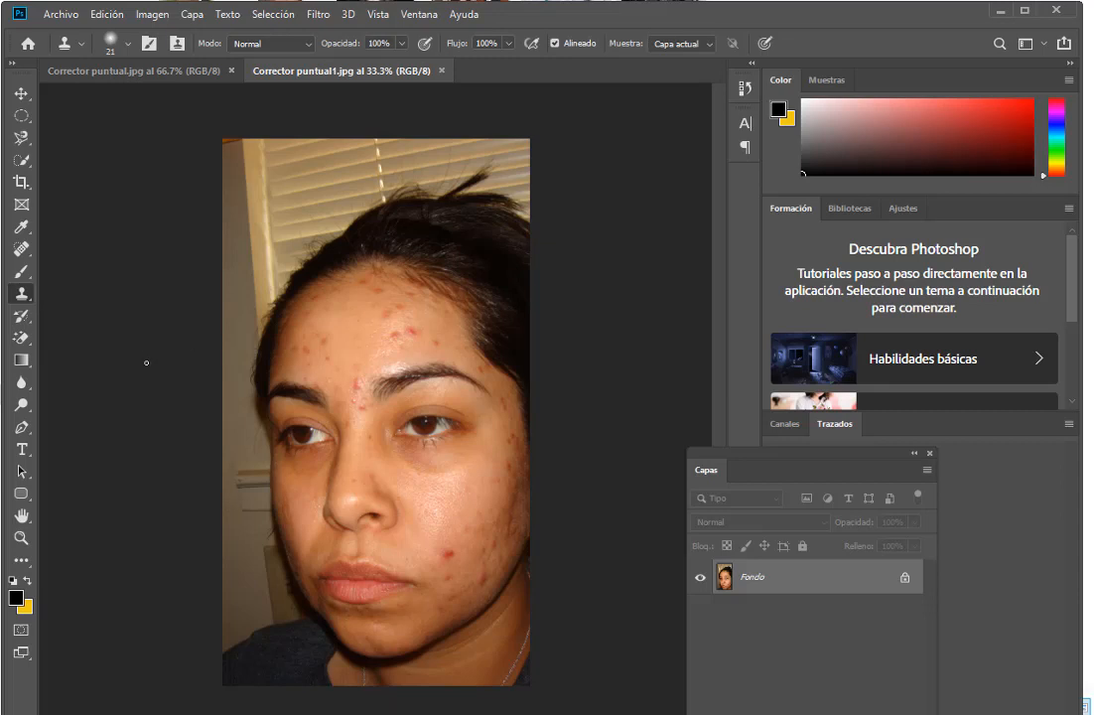
pyautogui.click(603, 208)
# - Compare the skin blemishes in the two open portraits, Corrector puntual.jpg and Corrector puntual1.jpg, up close
pyautogui.click(194, 70)
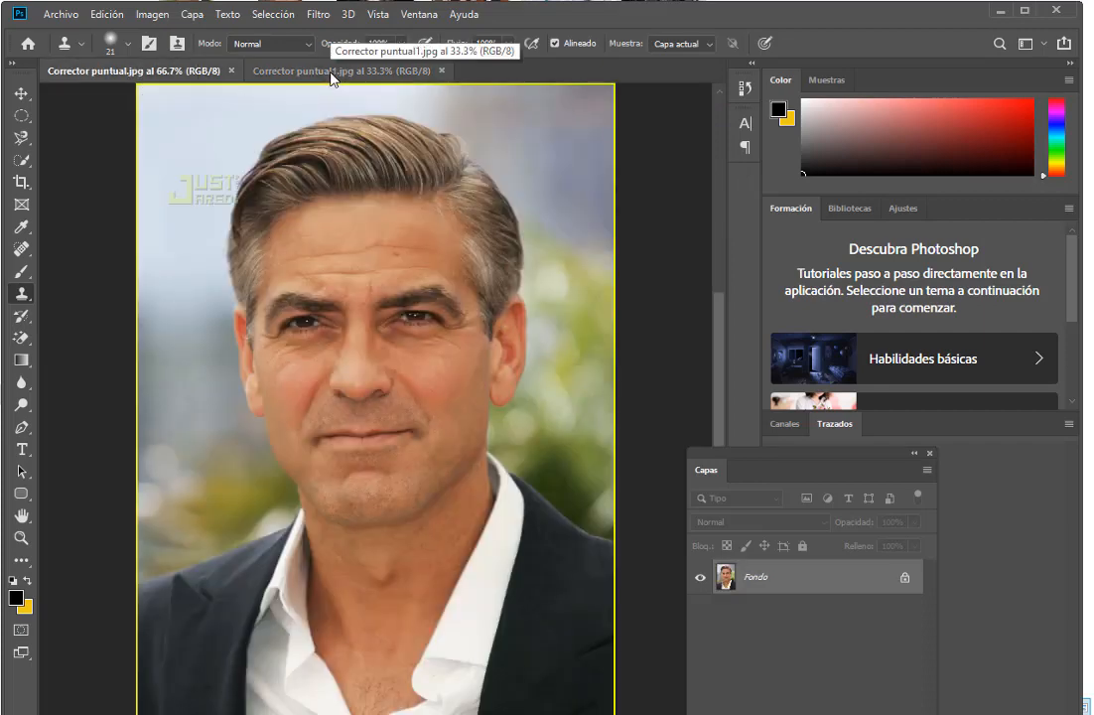
pyautogui.click(331, 73)
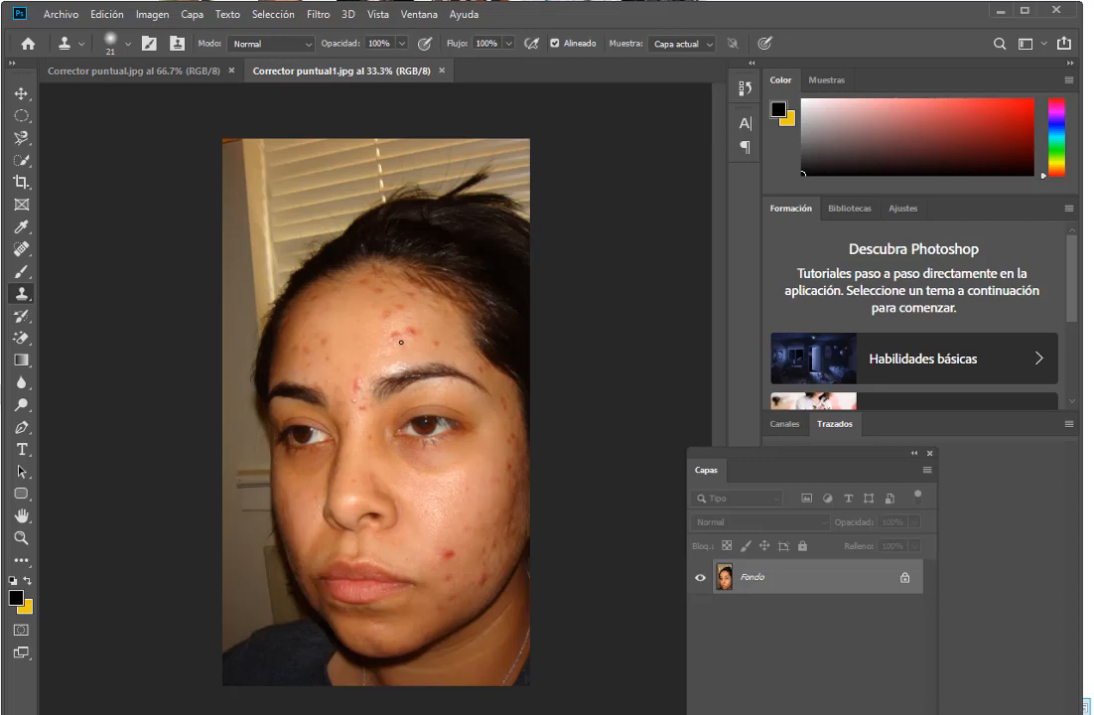
pyautogui.scroll(5, 401, 342)
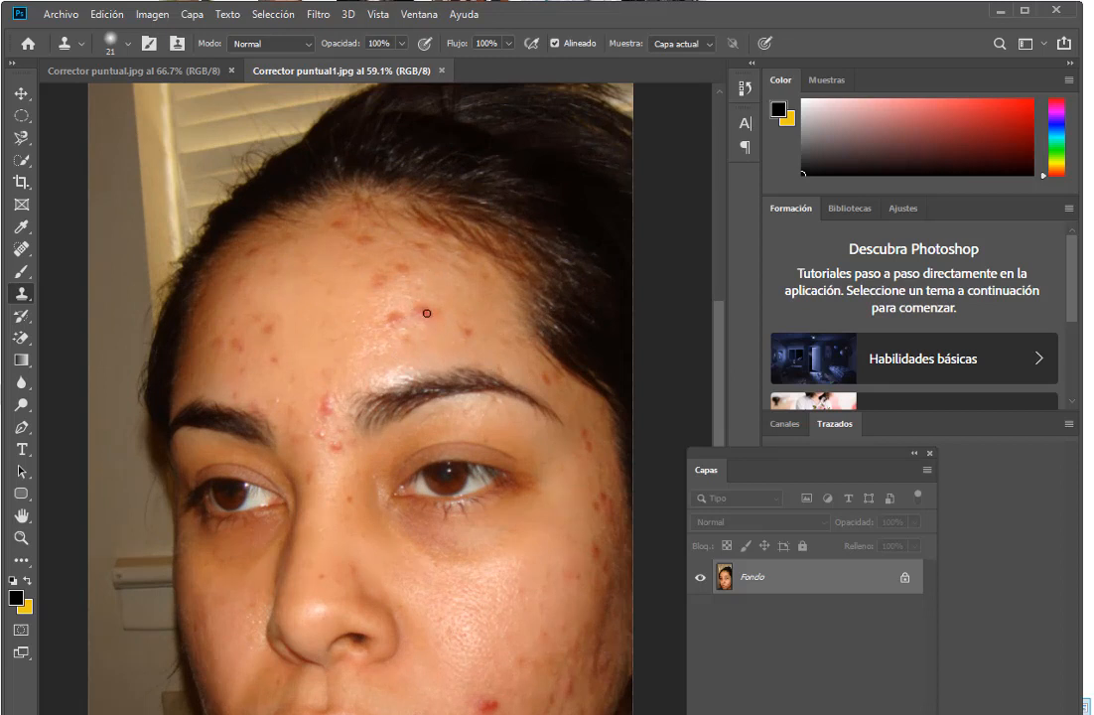
pyautogui.click(164, 69)
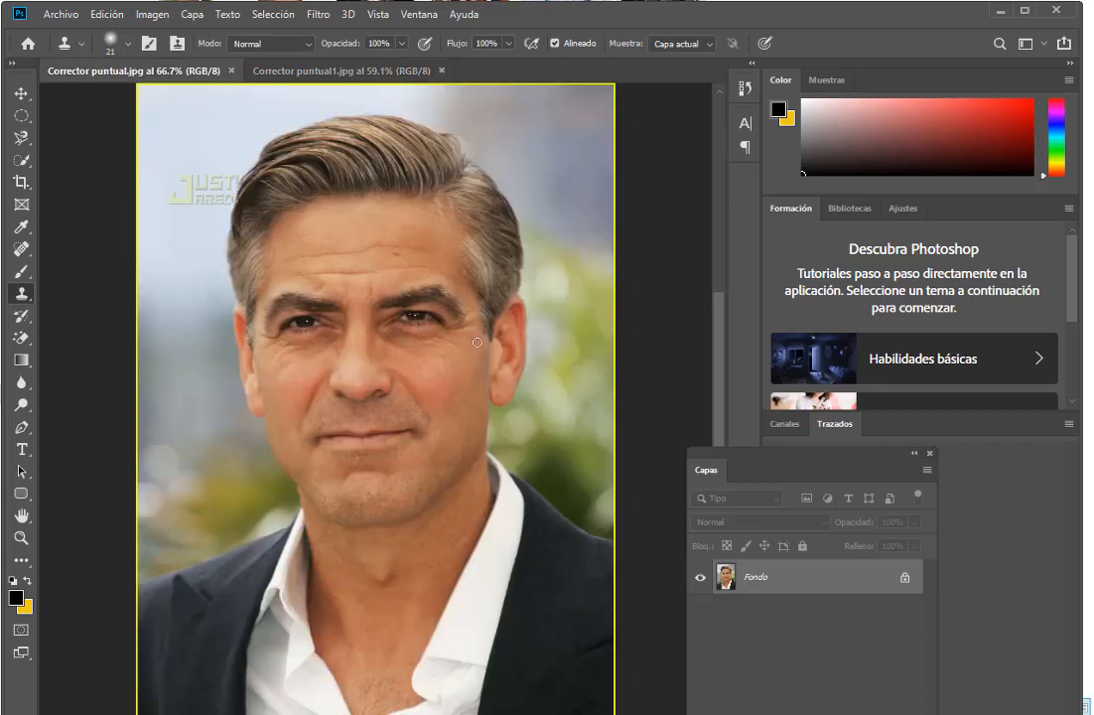
pyautogui.scroll(3, 387, 257)
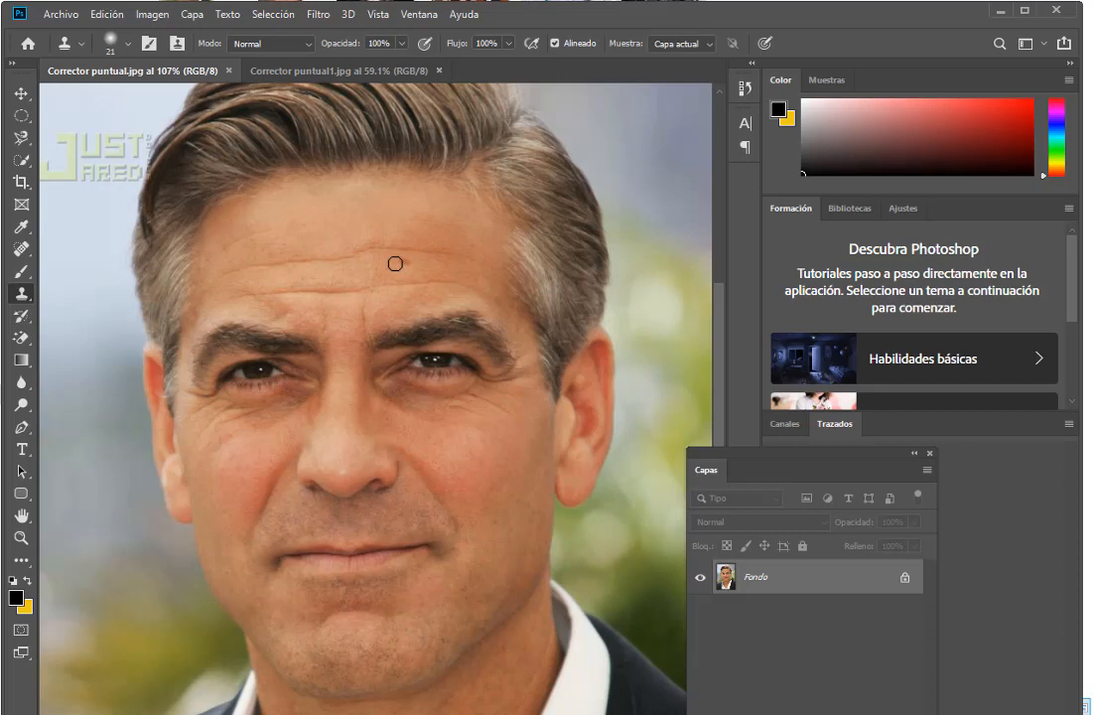
# - Choose the Spot Healing Brush (Pincel corrector puntual) and bring the Corrector puntual1.jpg portrait to the front
pyautogui.click(24, 250)
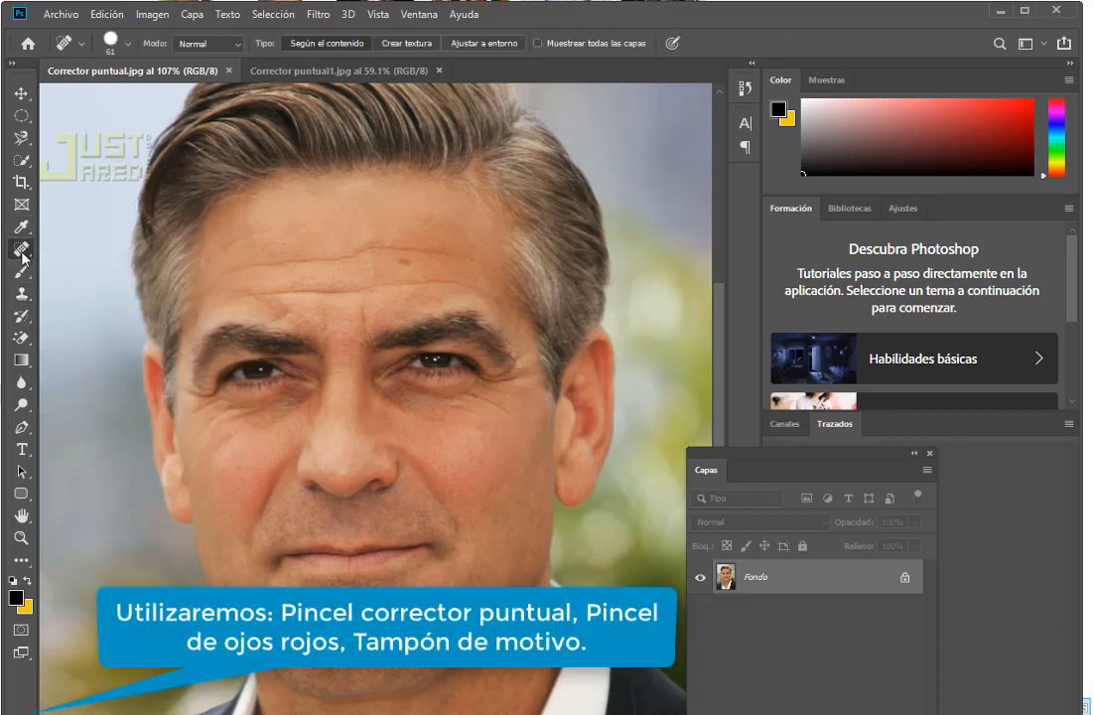
pyautogui.rightClick(23, 254)
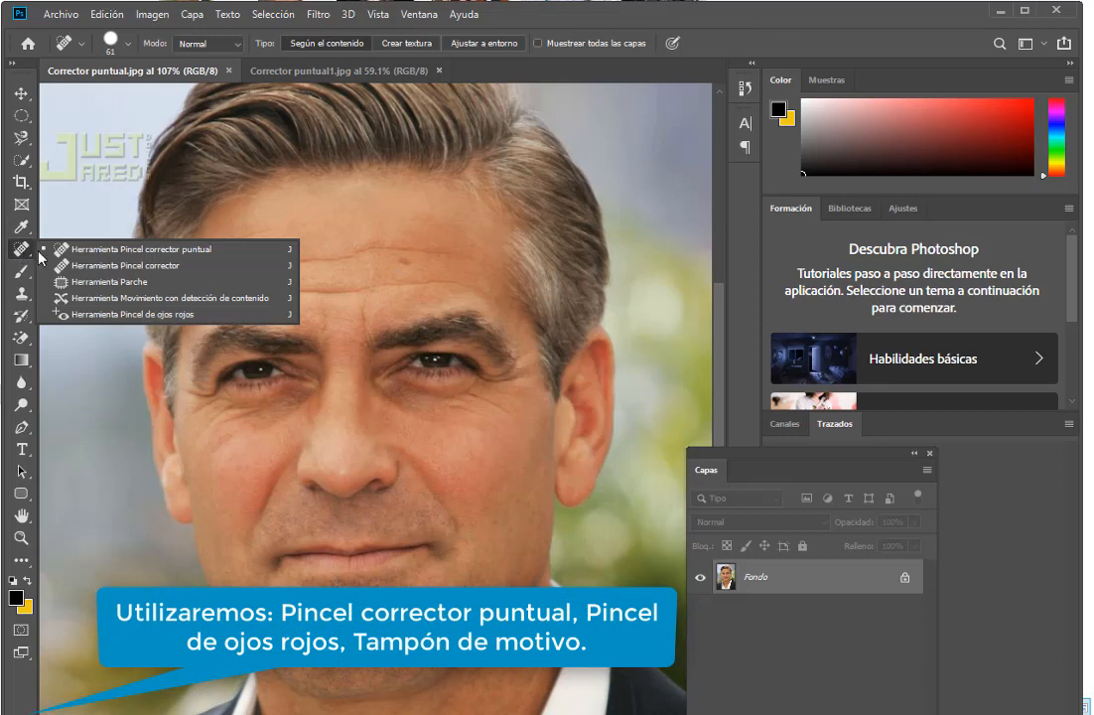
pyautogui.click(198, 257)
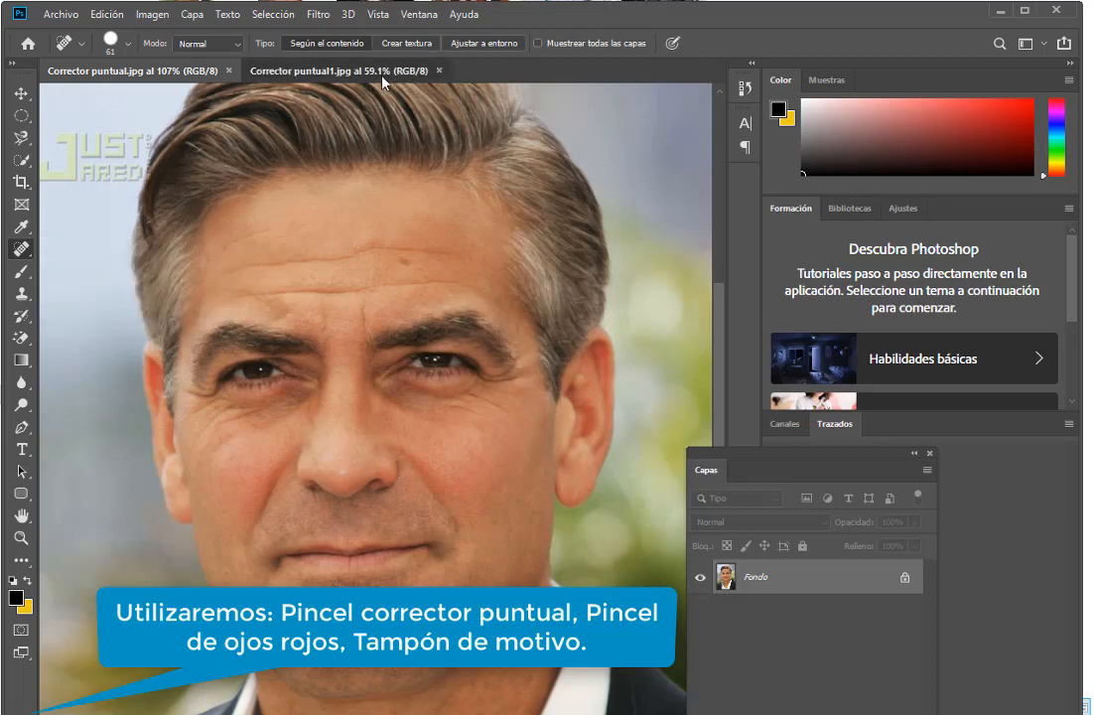
pyautogui.click(382, 71)
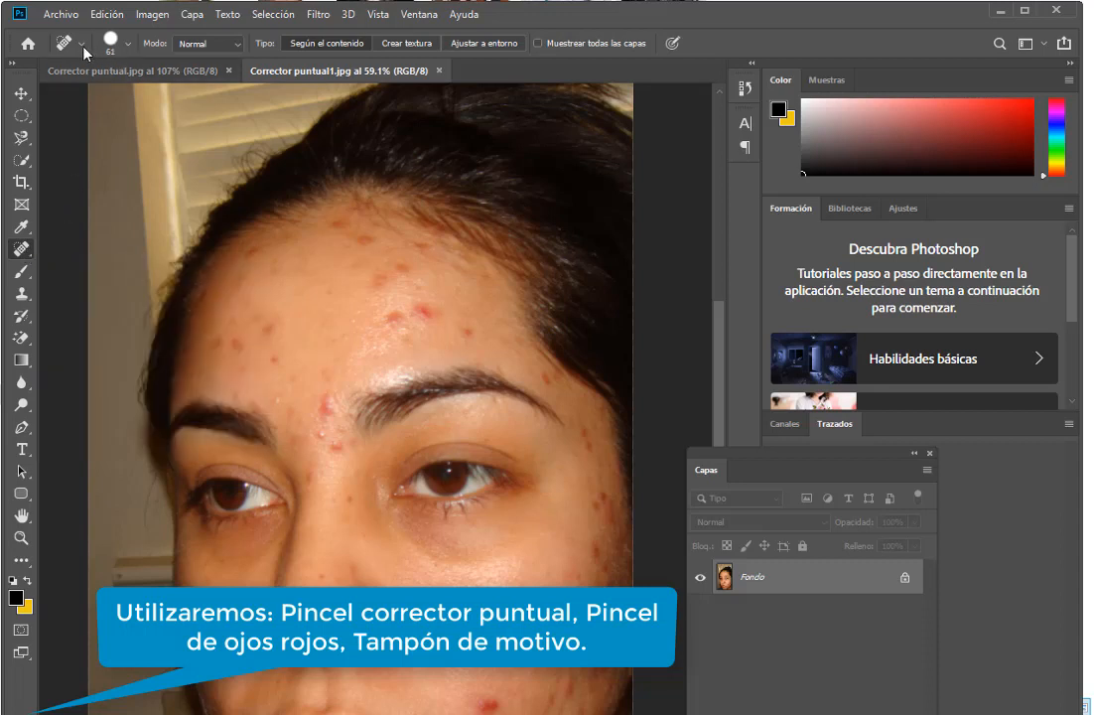
# - Set the Spot Healing Brush size to 53 px after trying larger sizes
pyautogui.click(129, 46)
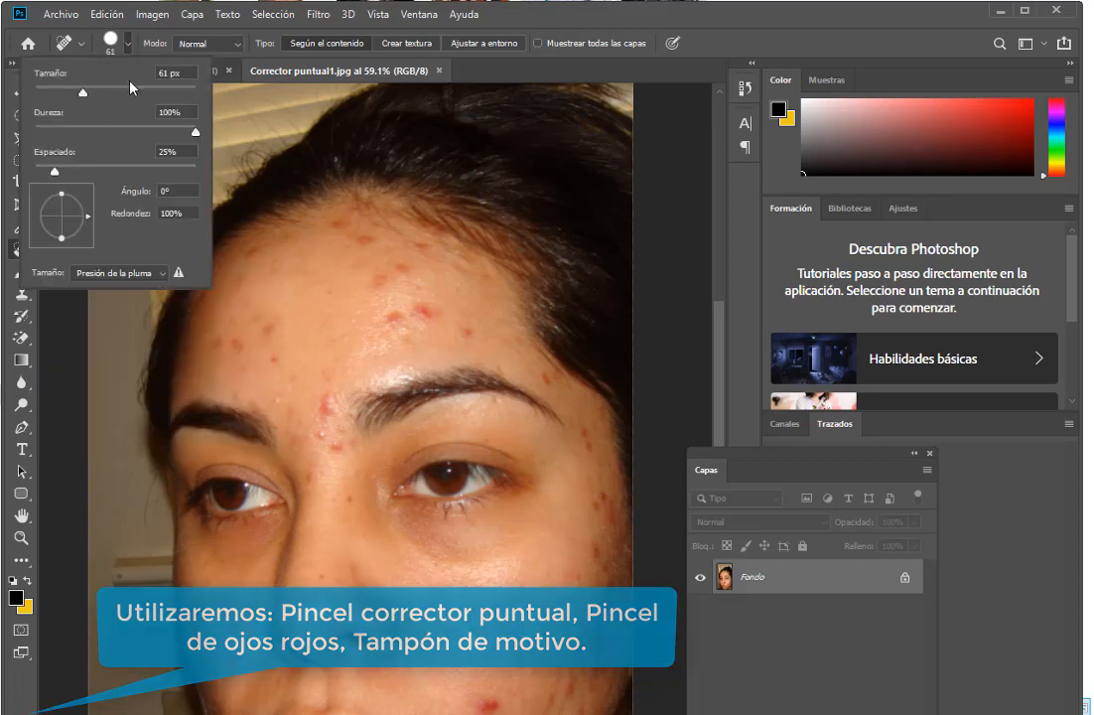
pyautogui.moveTo(126, 96); pyautogui.dragTo(132, 96)
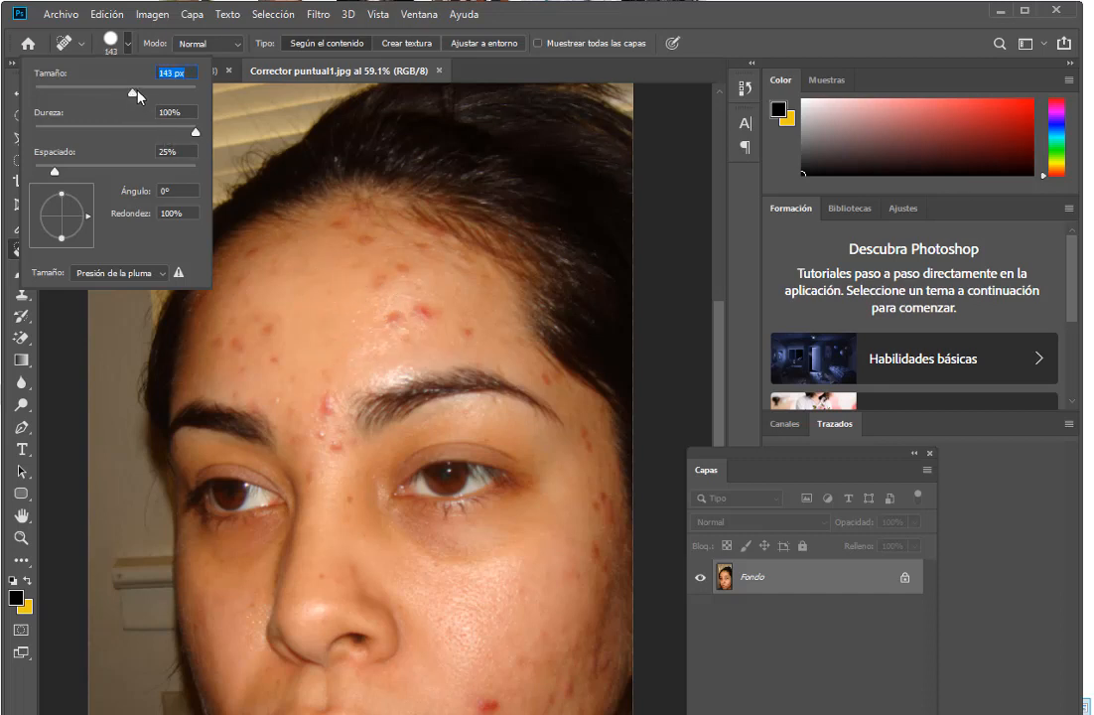
pyautogui.moveTo(132, 92); pyautogui.dragTo(157, 92)
pyautogui.moveTo(141, 96); pyautogui.dragTo(113, 93)
pyautogui.moveTo(113, 96); pyautogui.dragTo(87, 93)
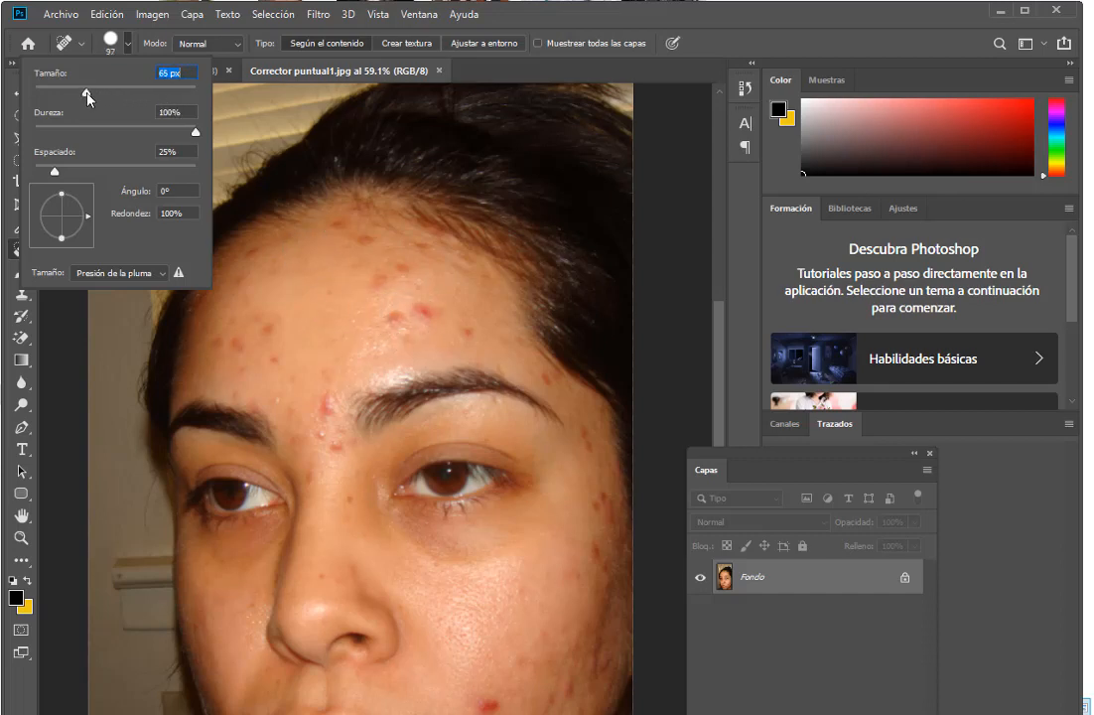
pyautogui.click(170, 132)
pyautogui.moveTo(153, 130); pyautogui.dragTo(108, 131)
pyautogui.moveTo(88, 91); pyautogui.dragTo(78, 95)
pyautogui.click(743, 34)
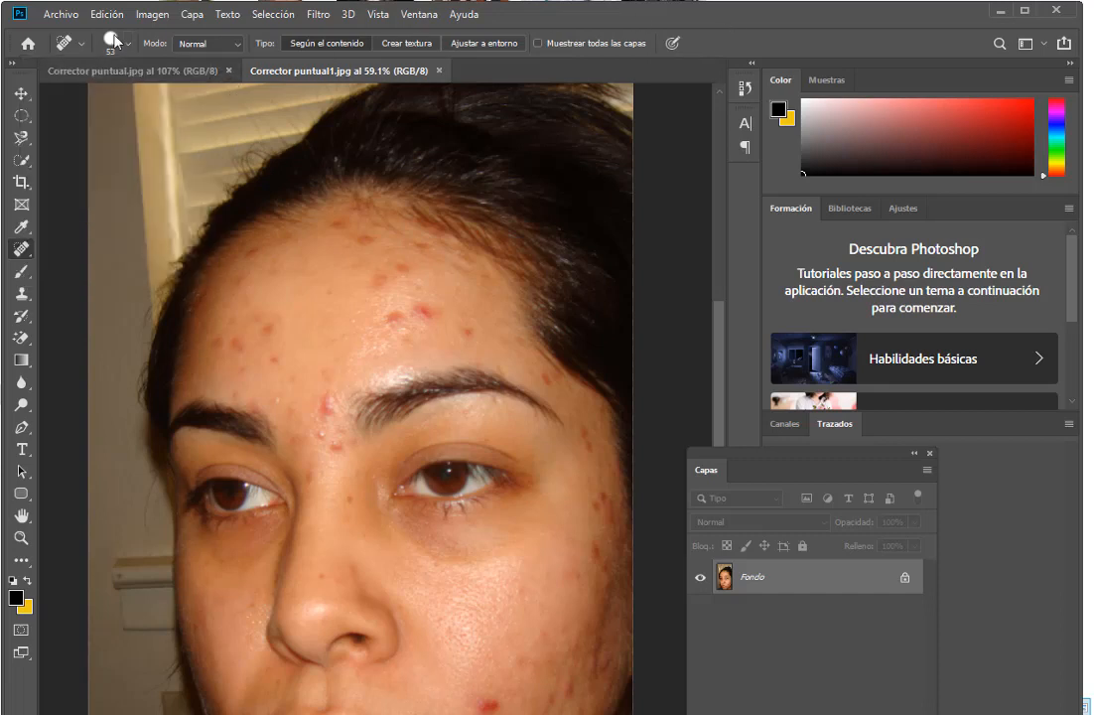
# - Adjust the healing brush size to 41 px from the on-canvas brush settings, keeping 100% hardness
pyautogui.rightClick(350, 257)
pyautogui.rightClick(178, 219)
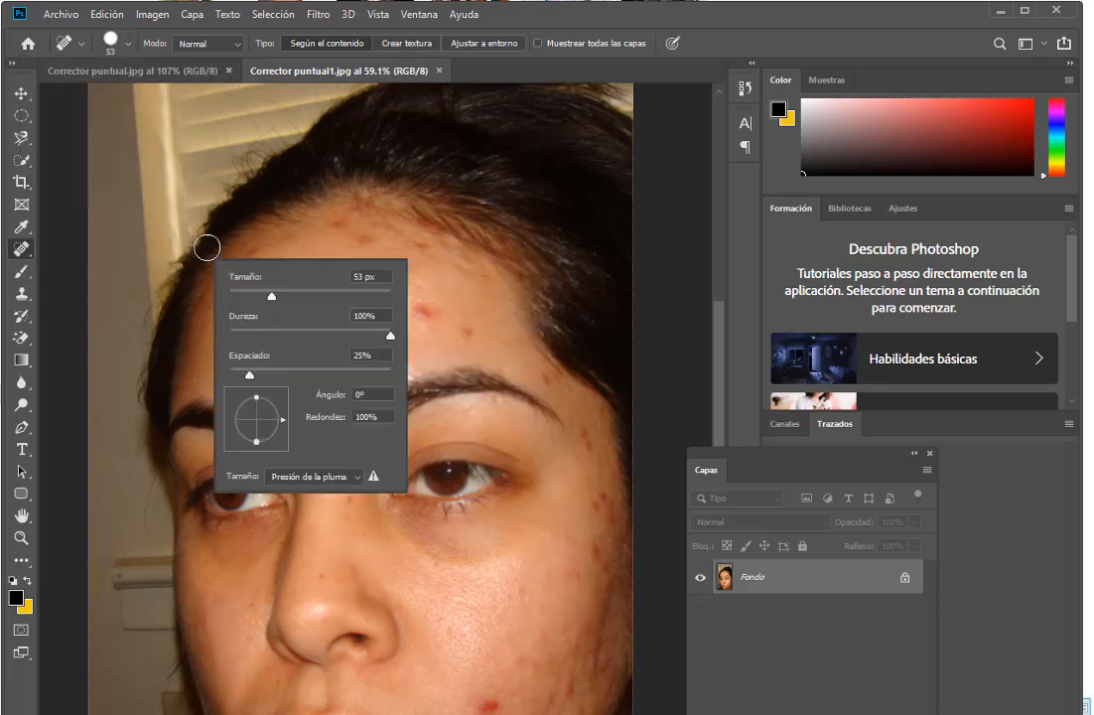
pyautogui.rightClick(287, 187)
pyautogui.rightClick(525, 163)
pyautogui.rightClick(270, 176)
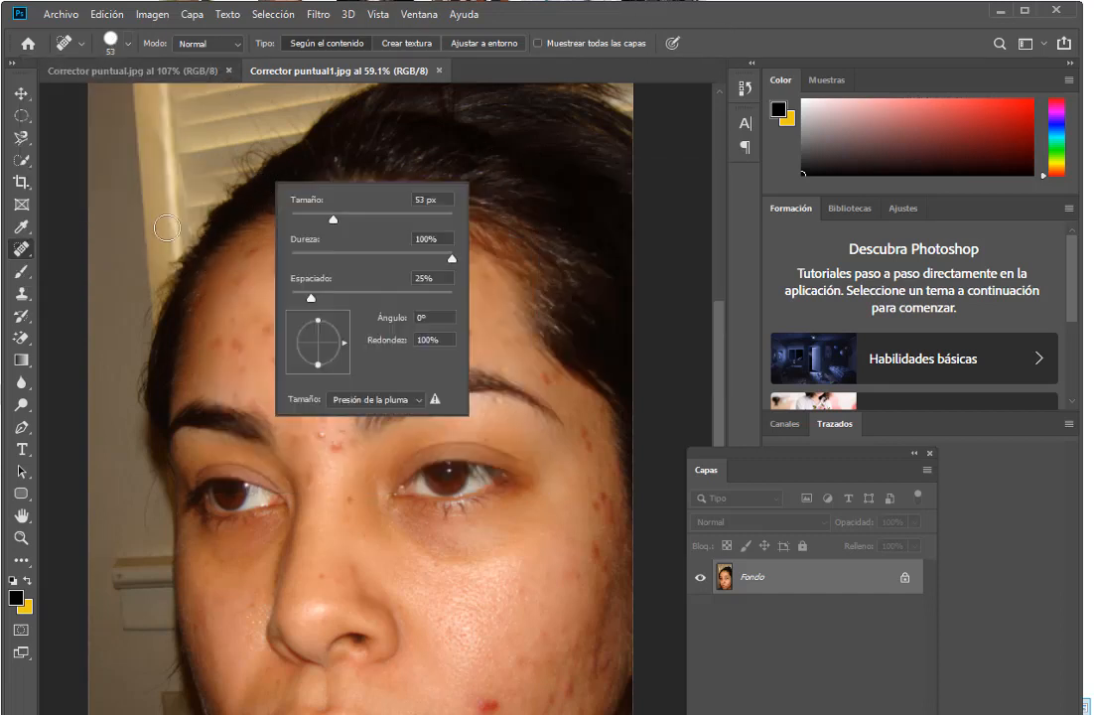
pyautogui.rightClick(156, 227)
pyautogui.moveTo(219, 270); pyautogui.dragTo(209, 270)
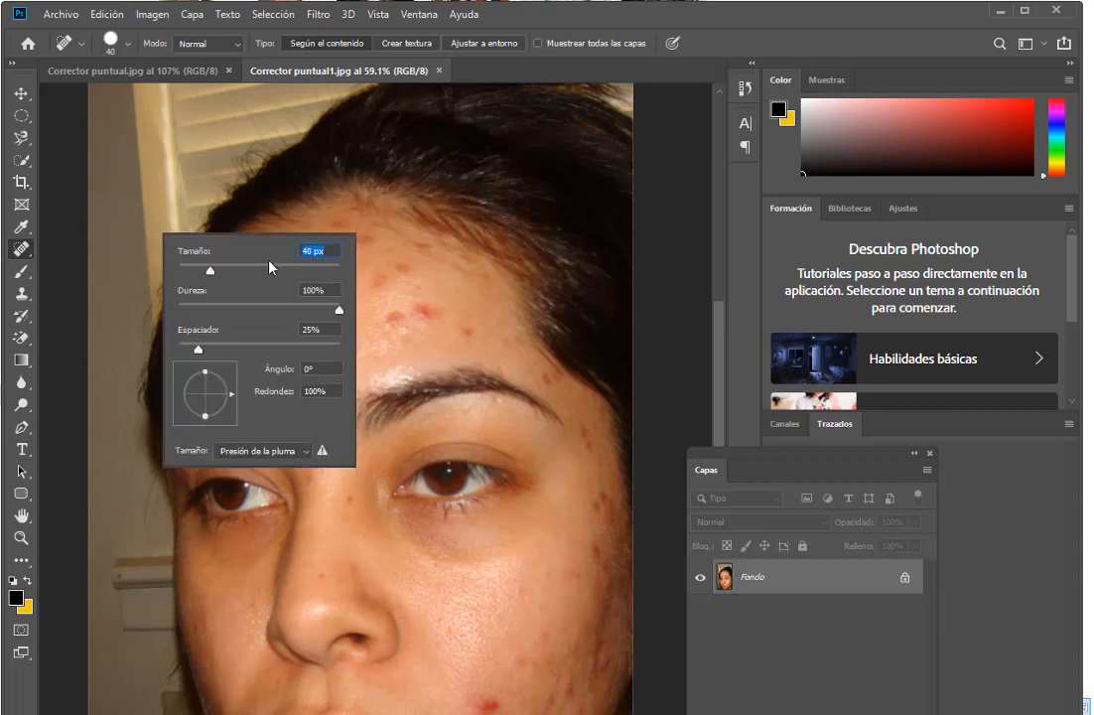
pyautogui.click(211, 270)
pyautogui.moveTo(211, 269); pyautogui.dragTo(197, 269)
pyautogui.moveTo(198, 270); pyautogui.dragTo(212, 270)
pyautogui.click(727, 48)
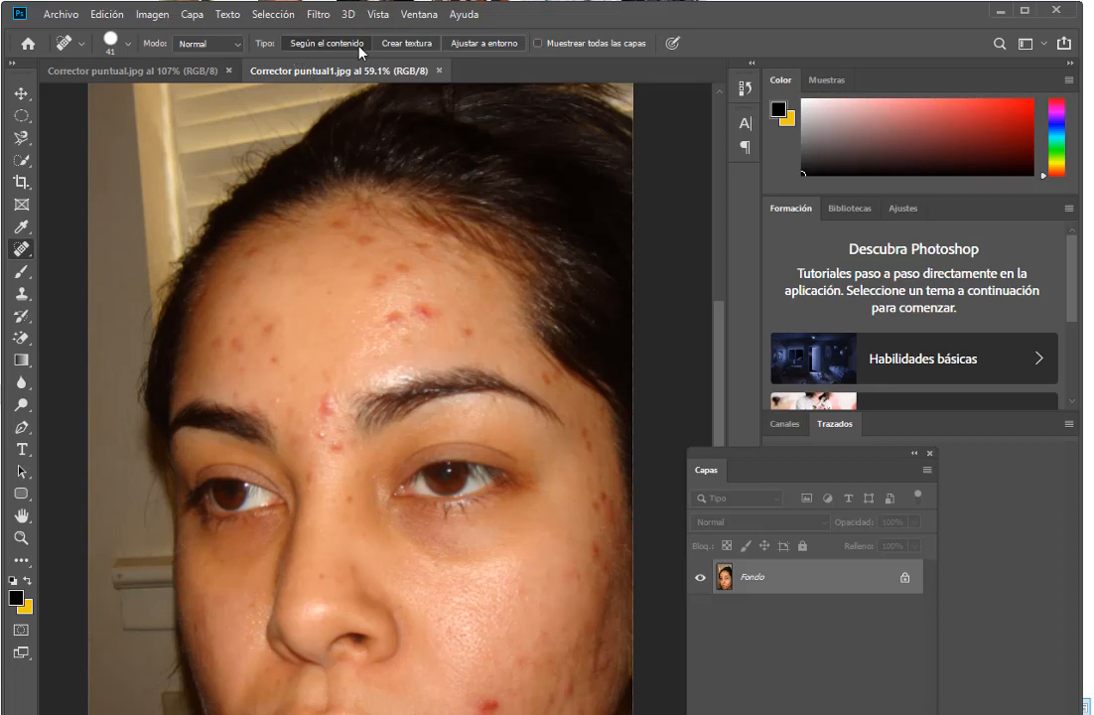
# - Heal two spots on the forehead above the woman's right eyebrow with Según el contenido, and change the healing type to Crear textura
pyautogui.click(276, 359)
pyautogui.scroll(4, 291, 363)
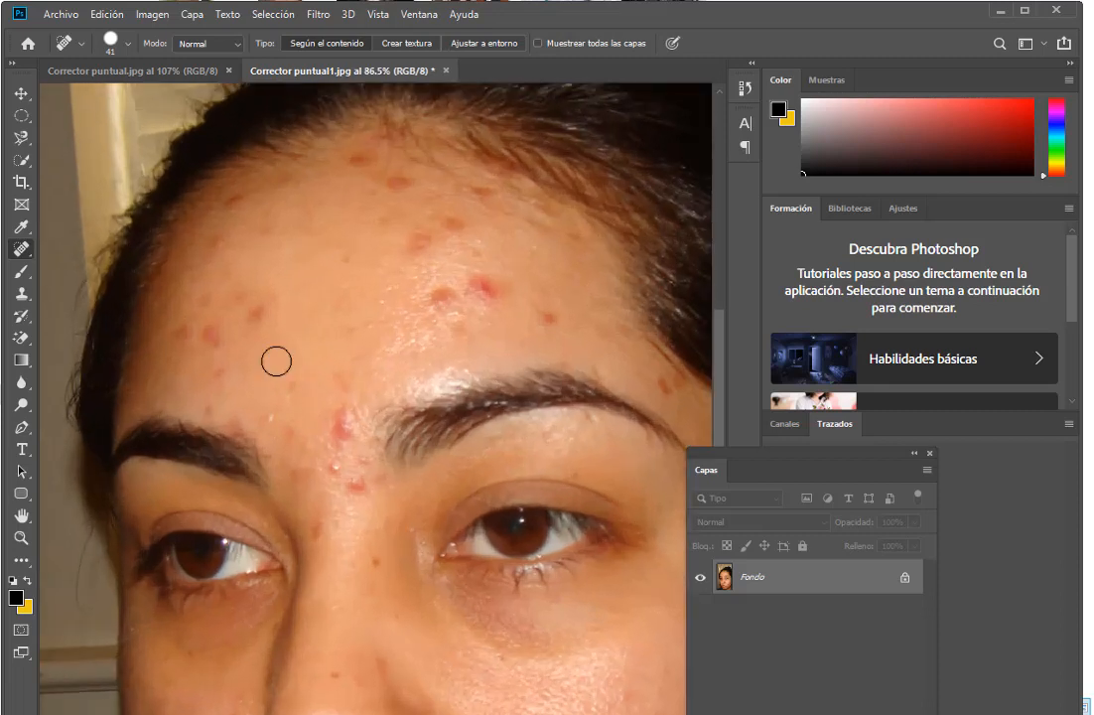
pyautogui.moveTo(264, 314); pyautogui.dragTo(242, 329)
pyautogui.click(402, 46)
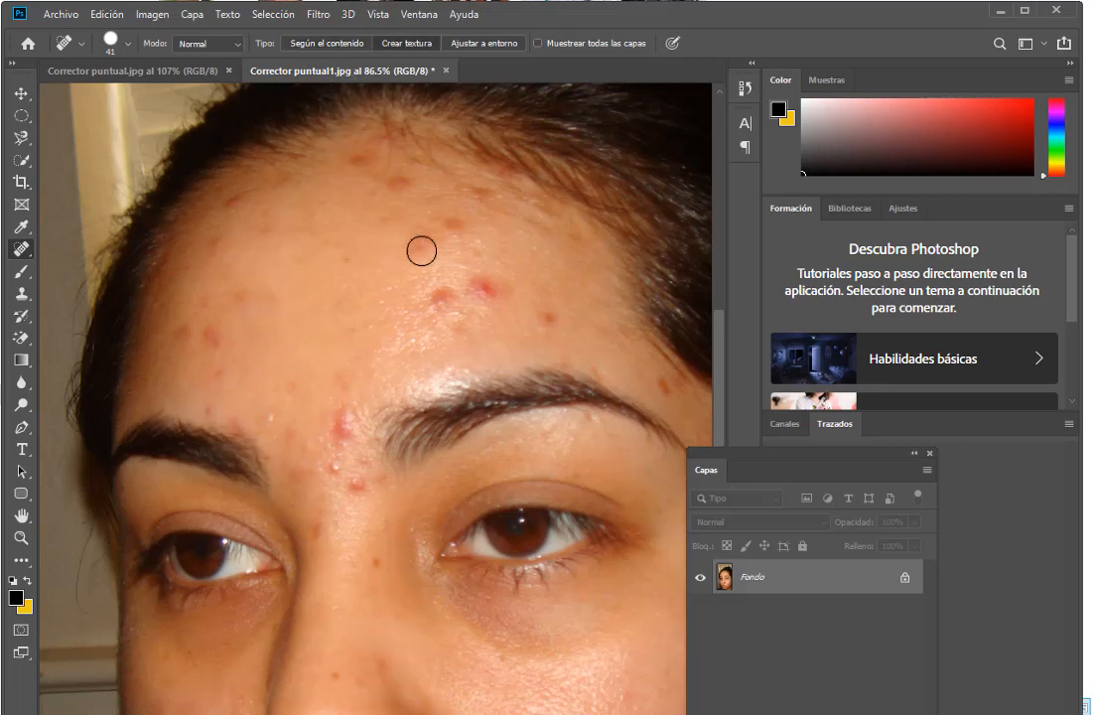
# - Try healing two reddish spots in the middle of the forehead with Crear textura, and undo both strokes
pyautogui.click(424, 240)
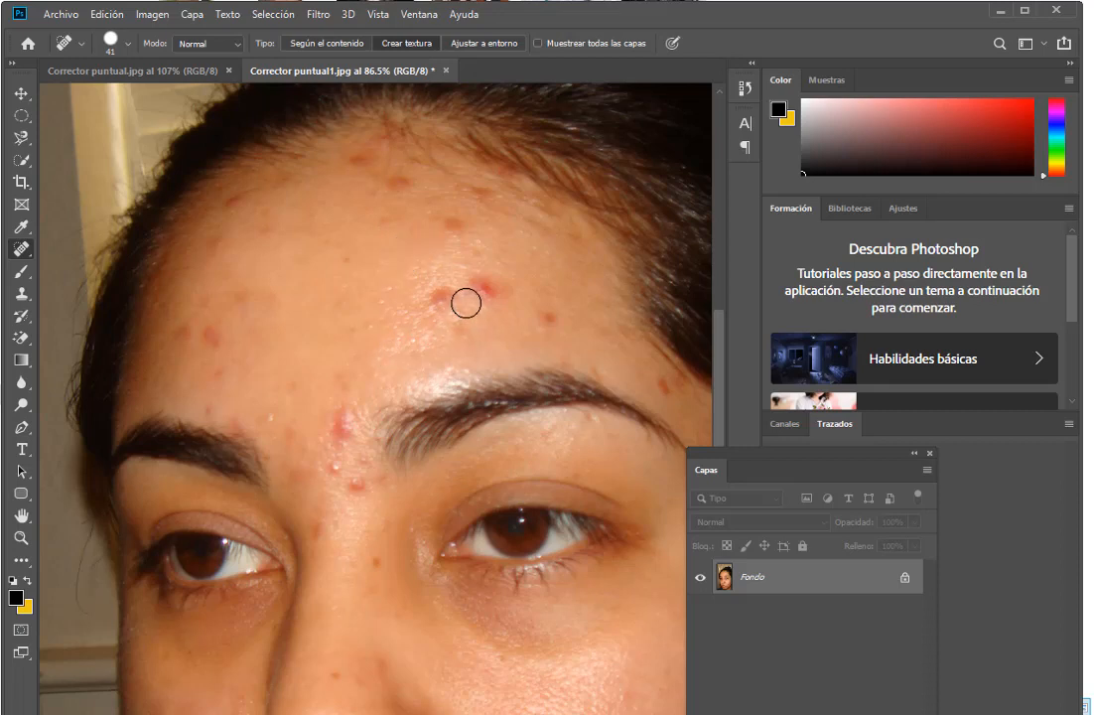
pyautogui.moveTo(466, 302); pyautogui.dragTo(437, 298)
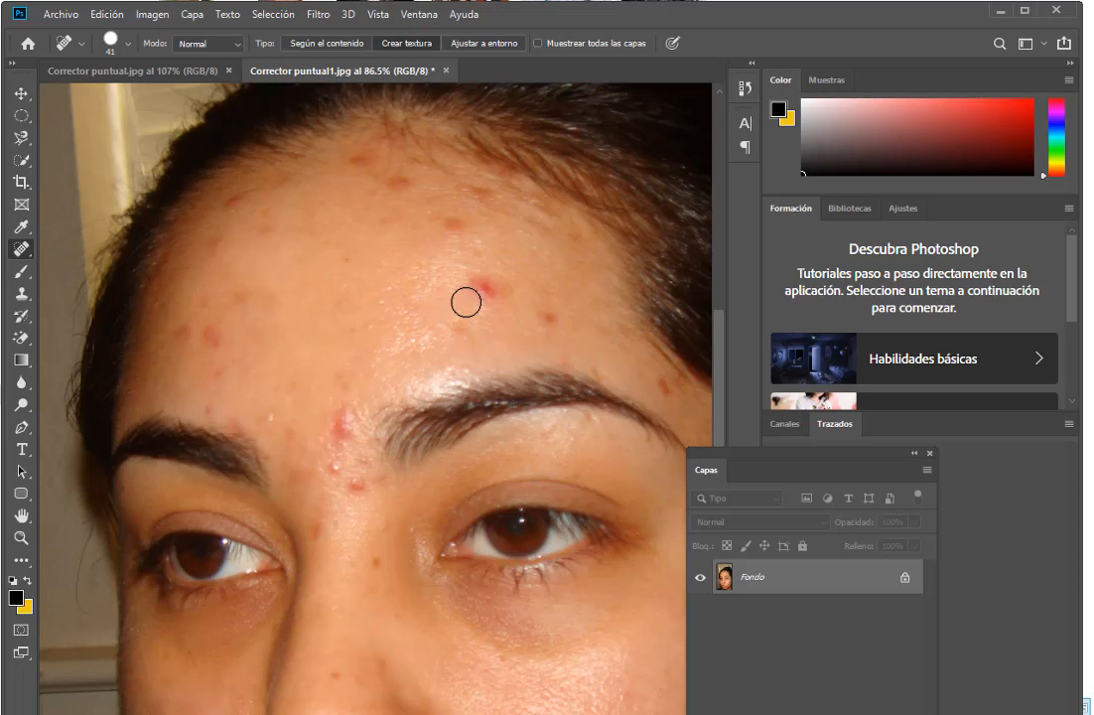
pyautogui.hotkey('ctrl', 'z')
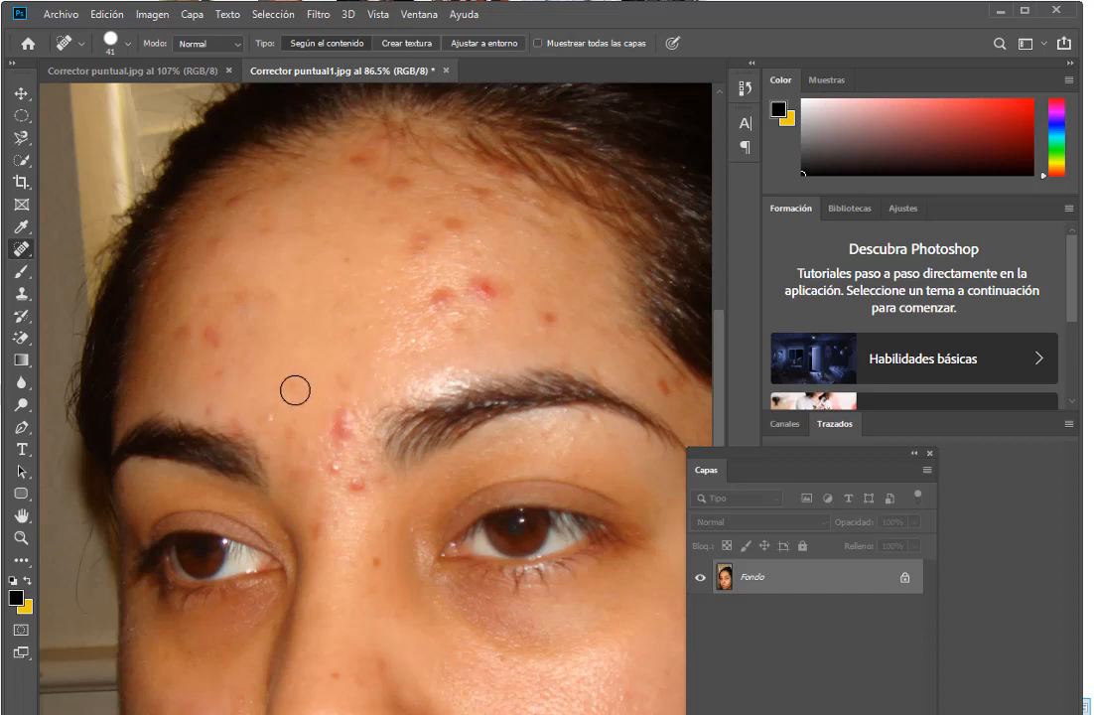
# - Heal the small blemishes on the lower forehead and between the eyebrows with short Spot Healing Brush strokes
pyautogui.moveTo(294, 390); pyautogui.dragTo(284, 385)
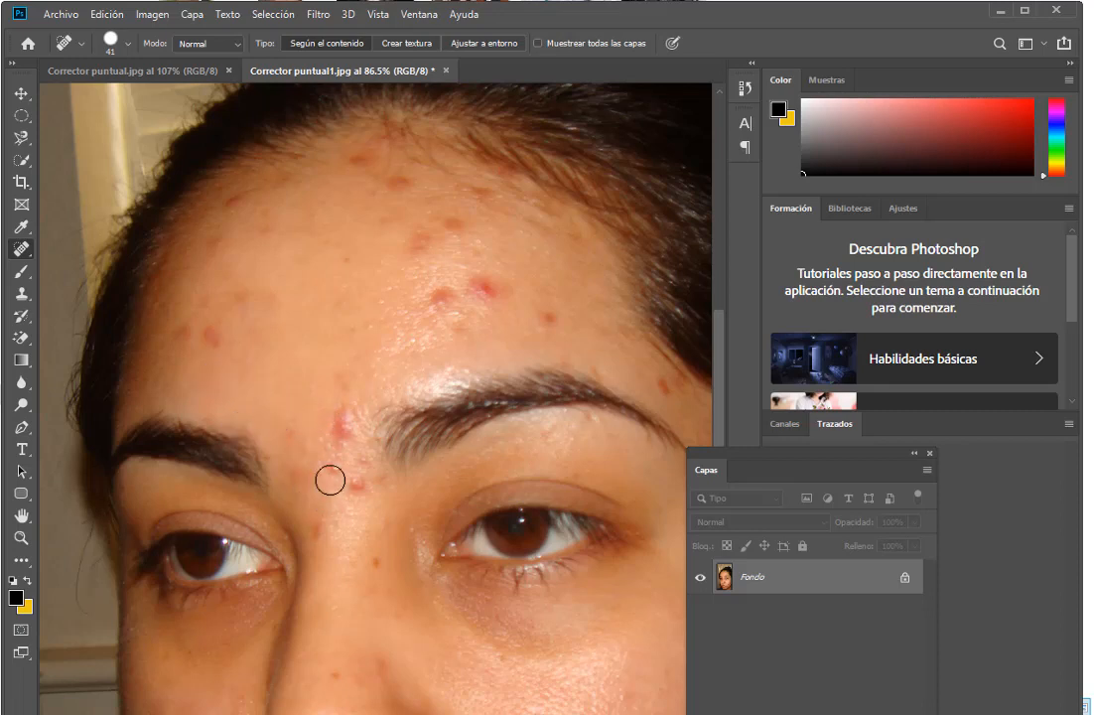
pyautogui.click(332, 466)
pyautogui.click(354, 485)
pyautogui.moveTo(361, 463); pyautogui.dragTo(362, 462)
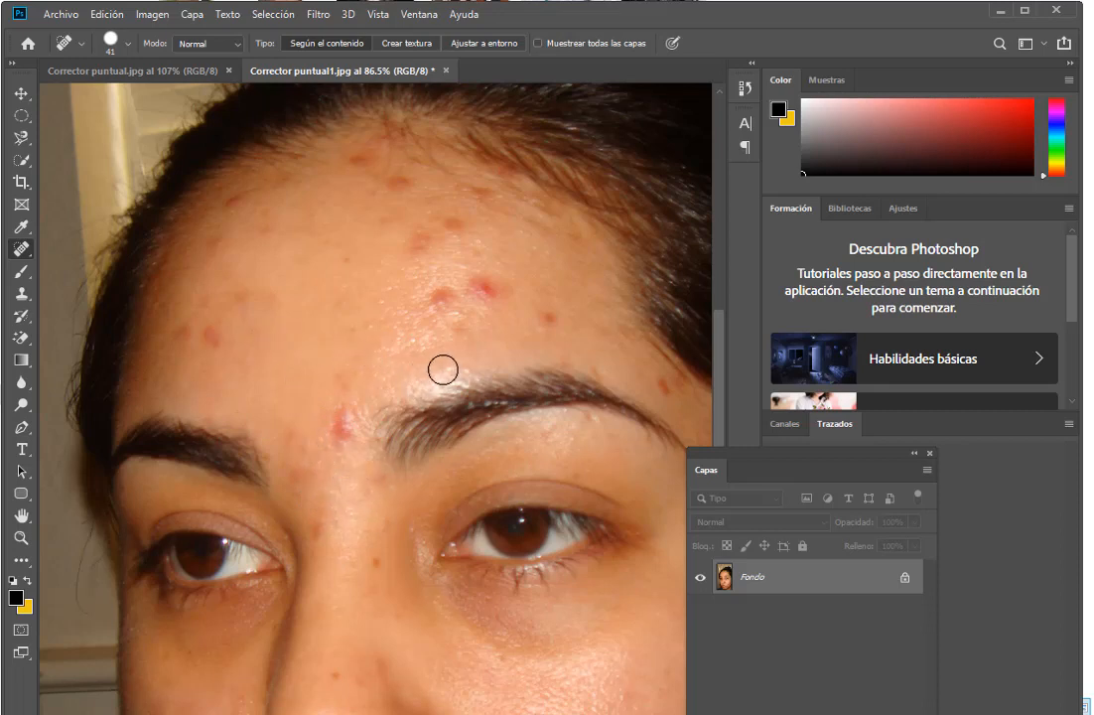
# - Try healing the group of red spots above the woman's left eyebrow in one long stroke, and undo it
pyautogui.moveTo(546, 327)
pyautogui.mouseDown()
pyautogui.moveTo(481, 270)
pyautogui.moveTo(436, 291)
pyautogui.moveTo(486, 295)
pyautogui.moveTo(448, 313)
pyautogui.moveTo(460, 293)
pyautogui.moveTo(423, 249)
pyautogui.moveTo(437, 221)
pyautogui.mouseUp()
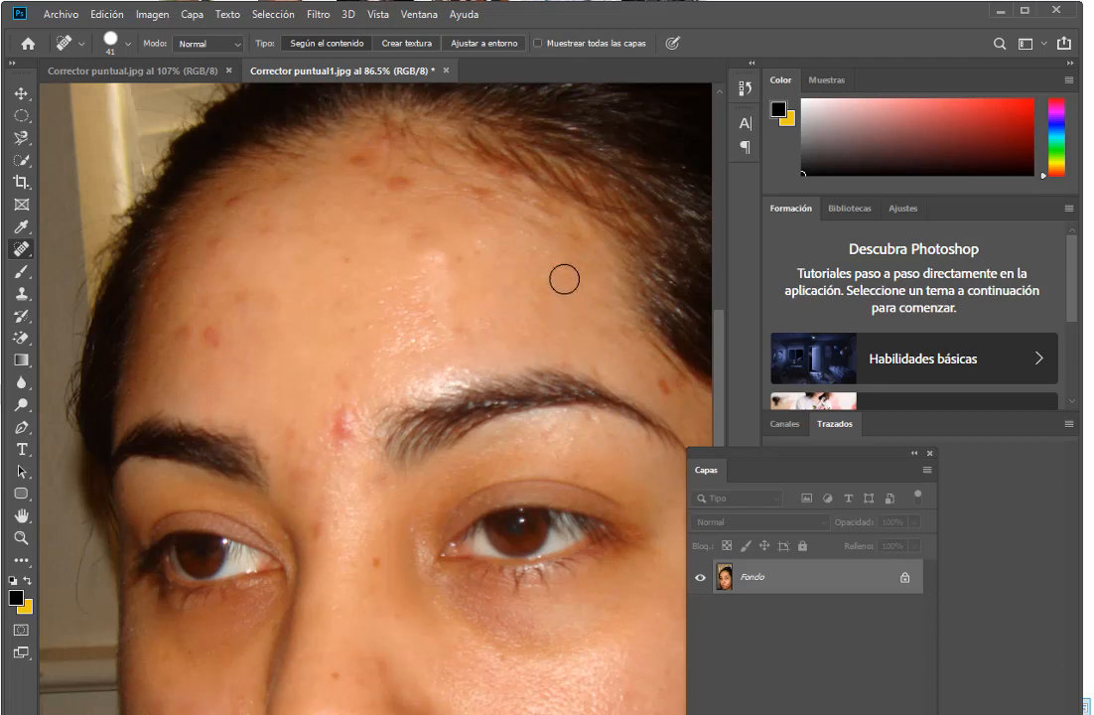
pyautogui.hotkey('ctrl', 'z')
# - Set the Spot Healing Brush size to 54 px and heal the red spots on the forehead above the woman's left eyebrow
pyautogui.rightClick(531, 293)
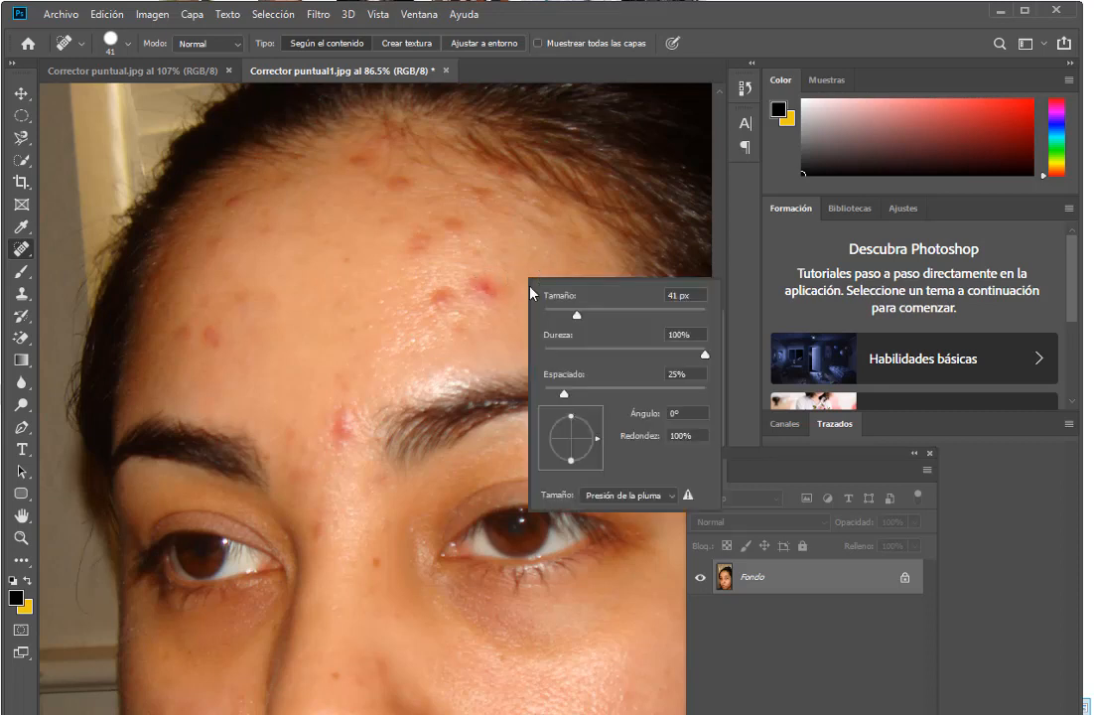
pyautogui.moveTo(580, 315); pyautogui.dragTo(588, 315)
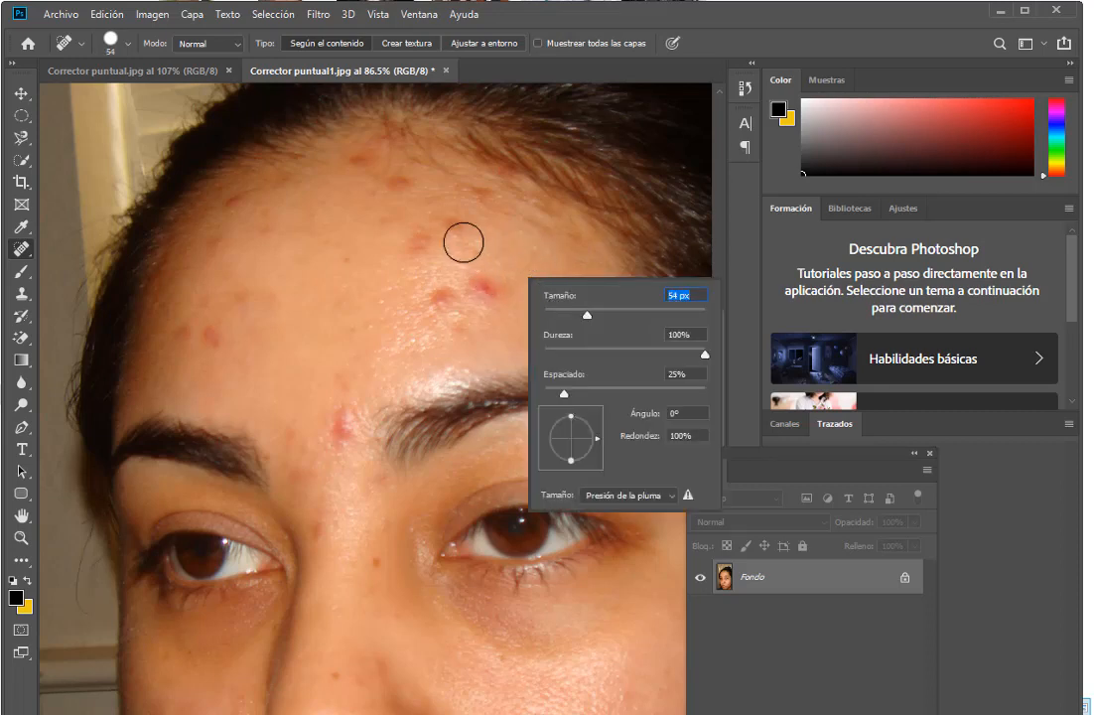
pyautogui.press('Return')
pyautogui.click(510, 292)
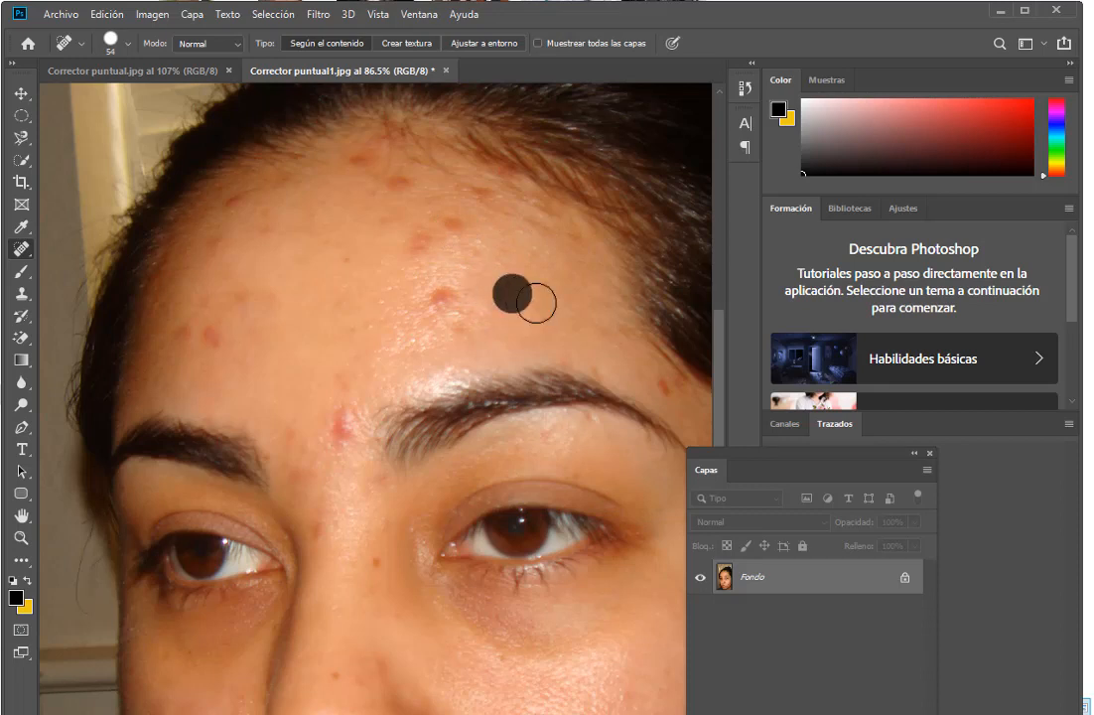
pyautogui.click(447, 300)
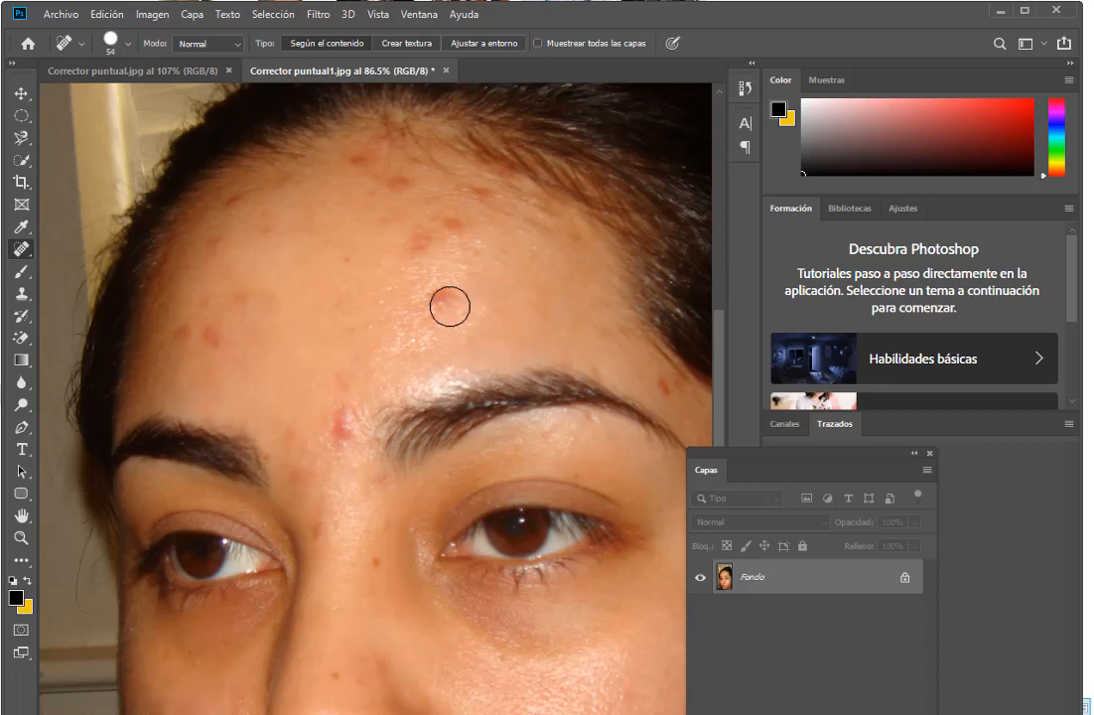
pyautogui.click(446, 302)
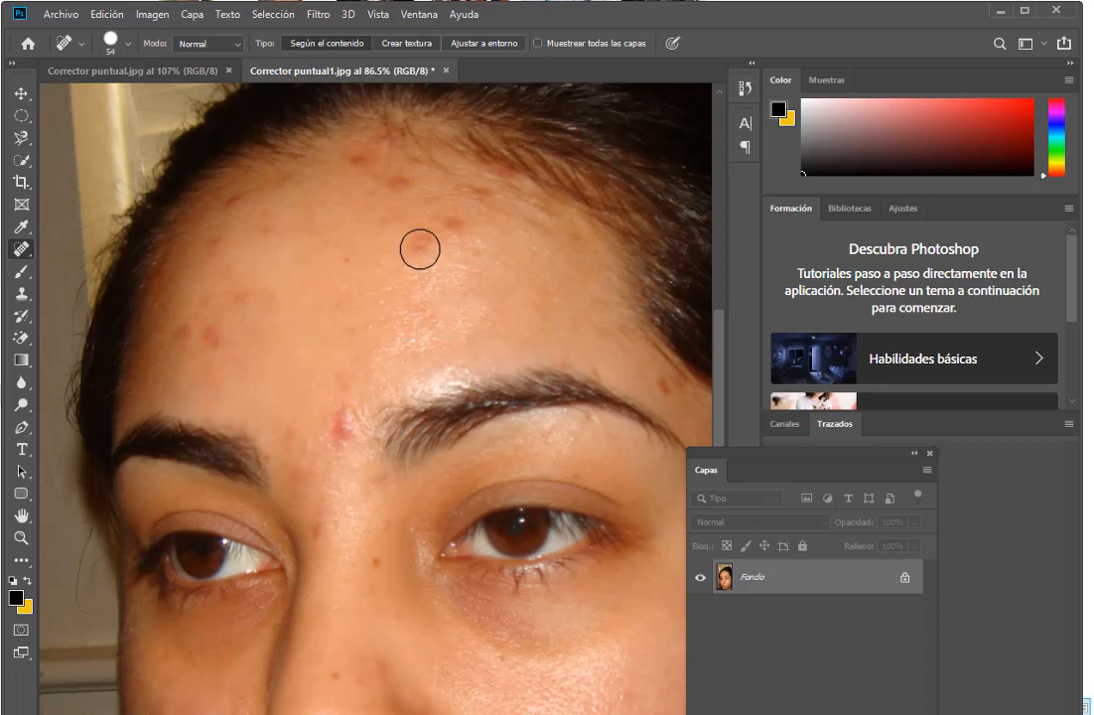
# - Heal the reddish spots on the upper middle of the forehead and above the woman's right eyebrow
pyautogui.click(422, 244)
pyautogui.click(394, 182)
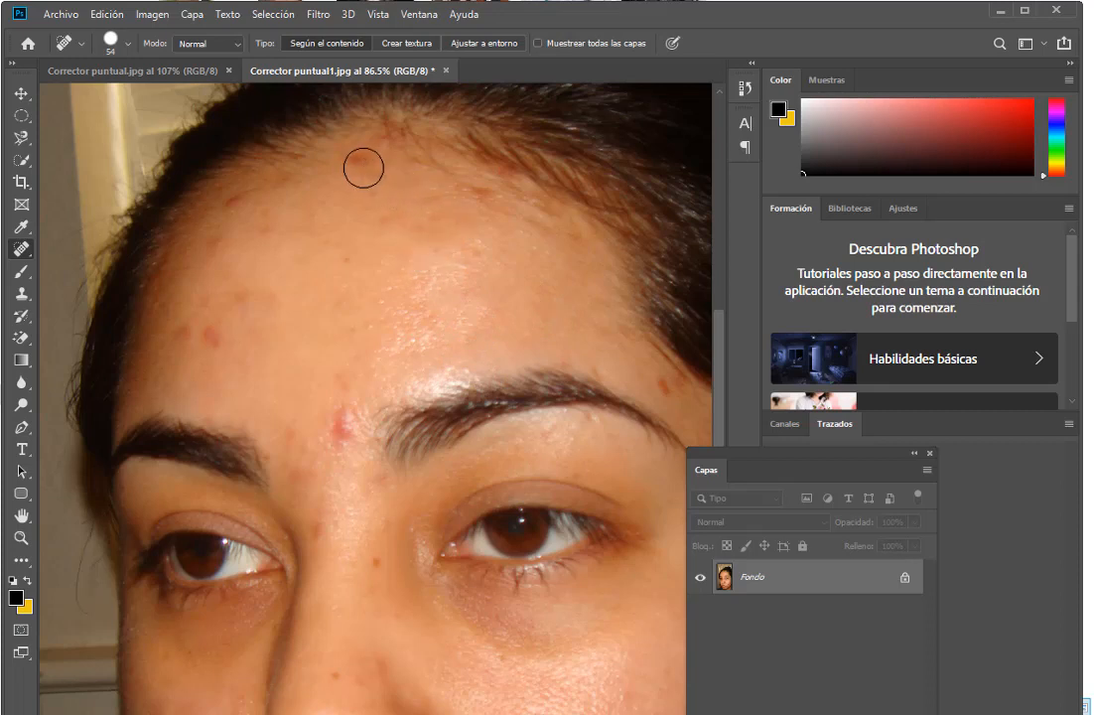
pyautogui.click(363, 165)
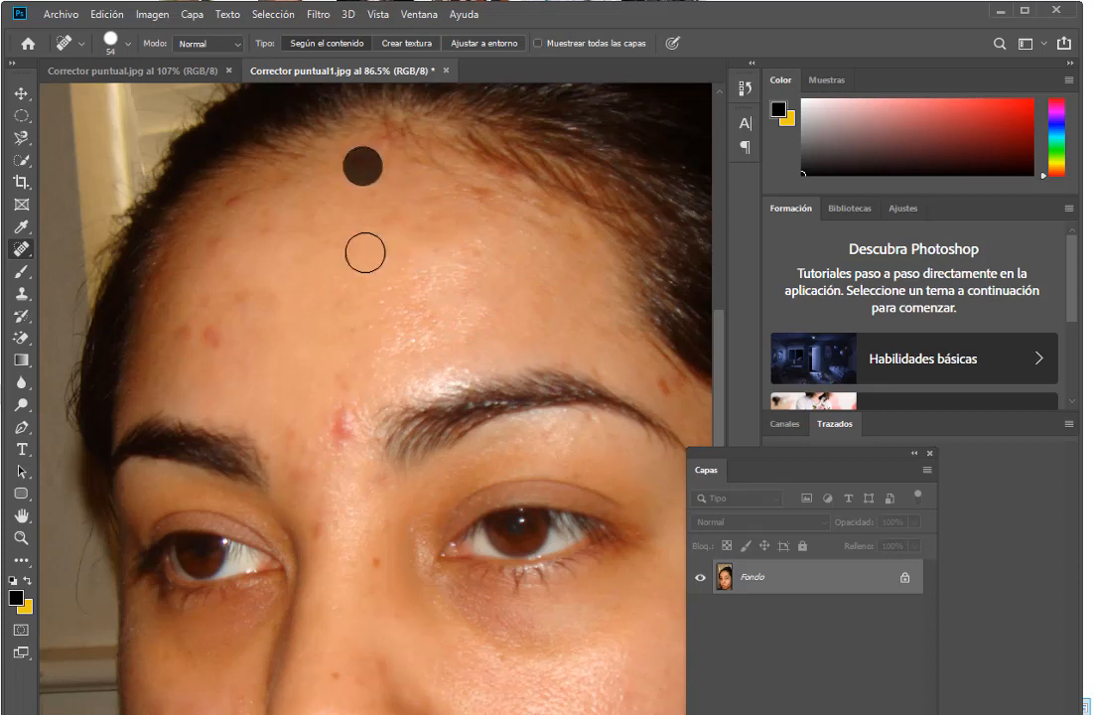
pyautogui.click(194, 336)
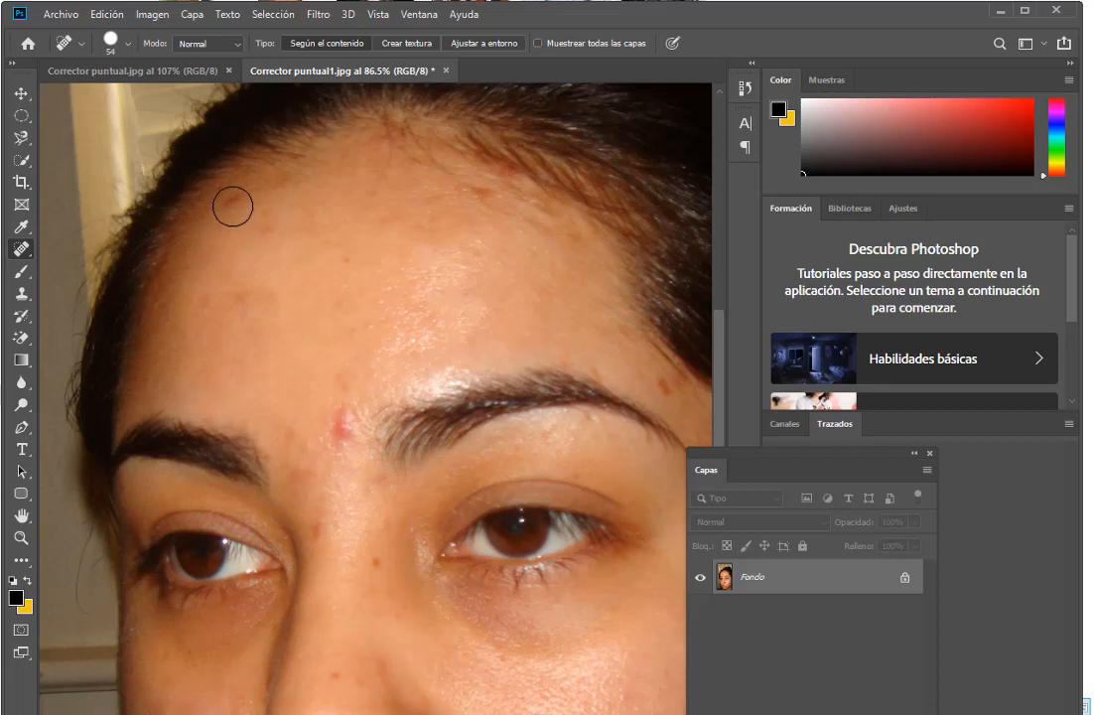
pyautogui.click(254, 300)
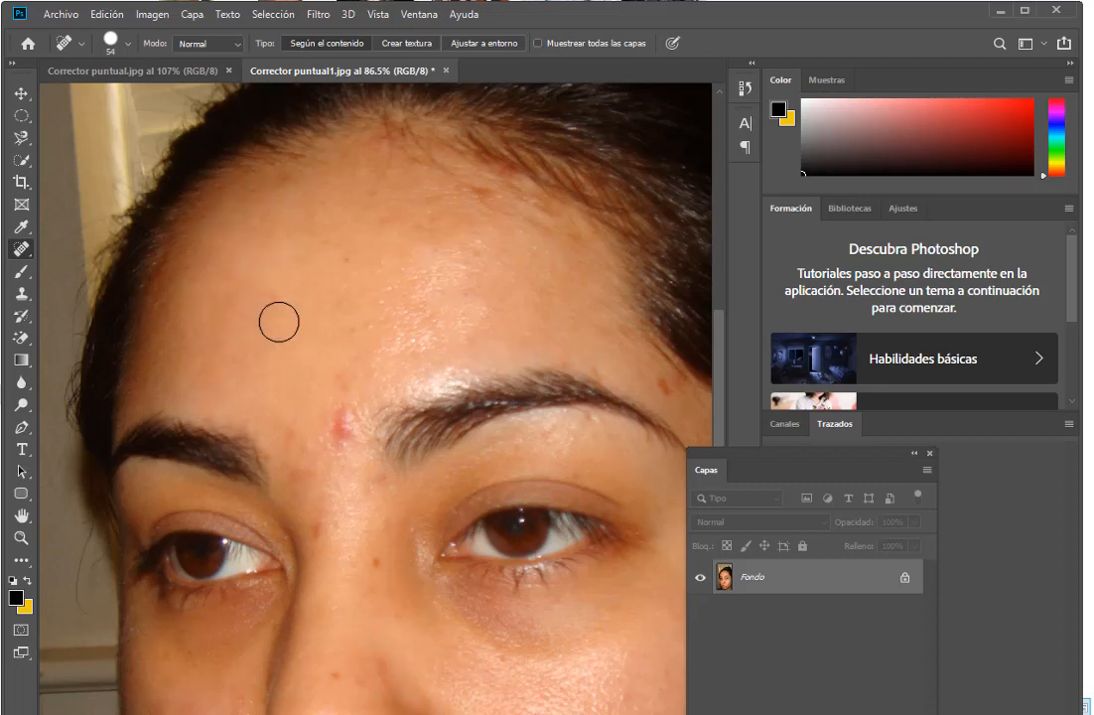
# - Heal the red mark between the eyebrows and the small spots down to the bridge of the nose
pyautogui.click(343, 425)
pyautogui.click(342, 381)
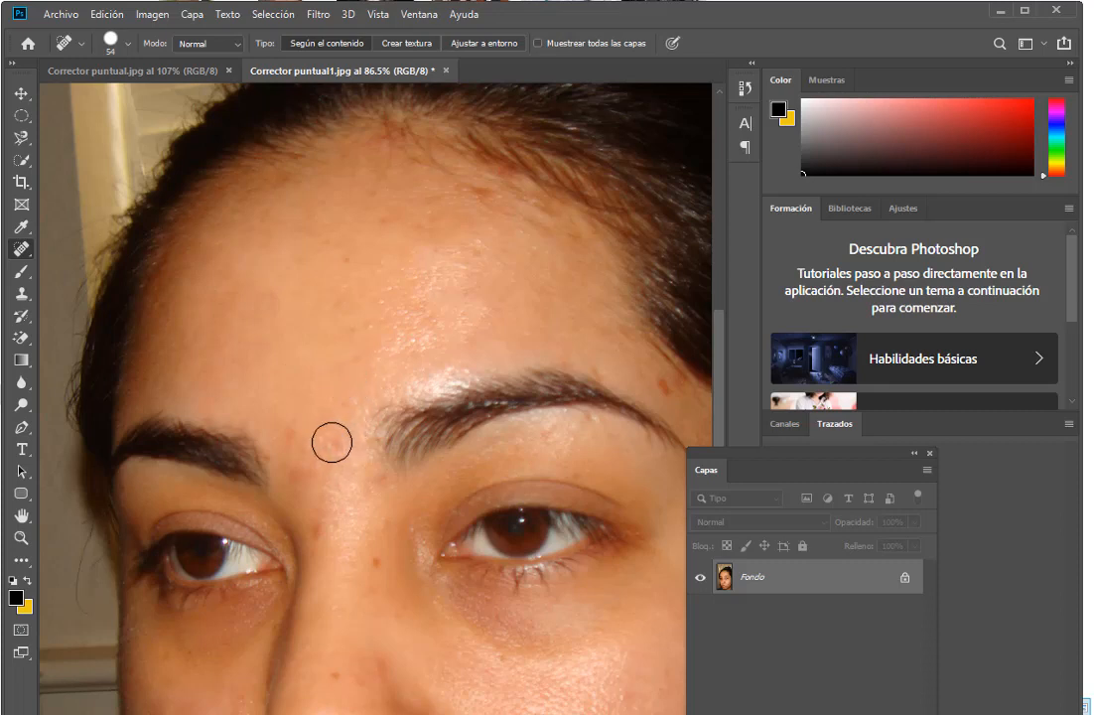
pyautogui.click(304, 473)
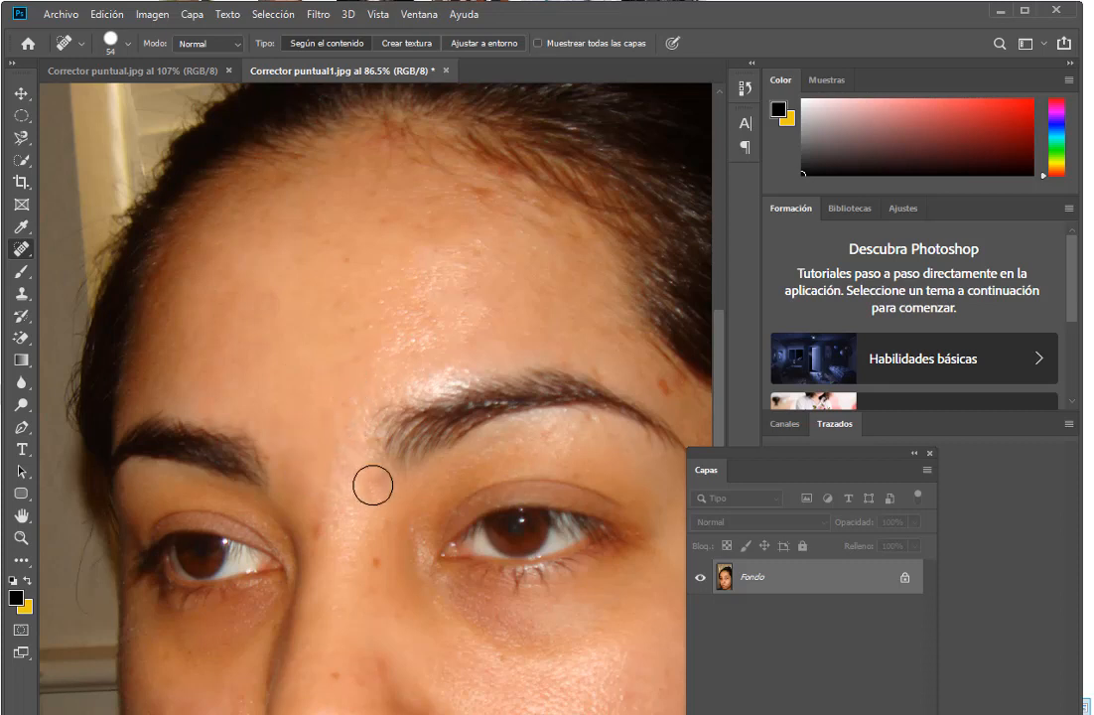
pyautogui.click(320, 524)
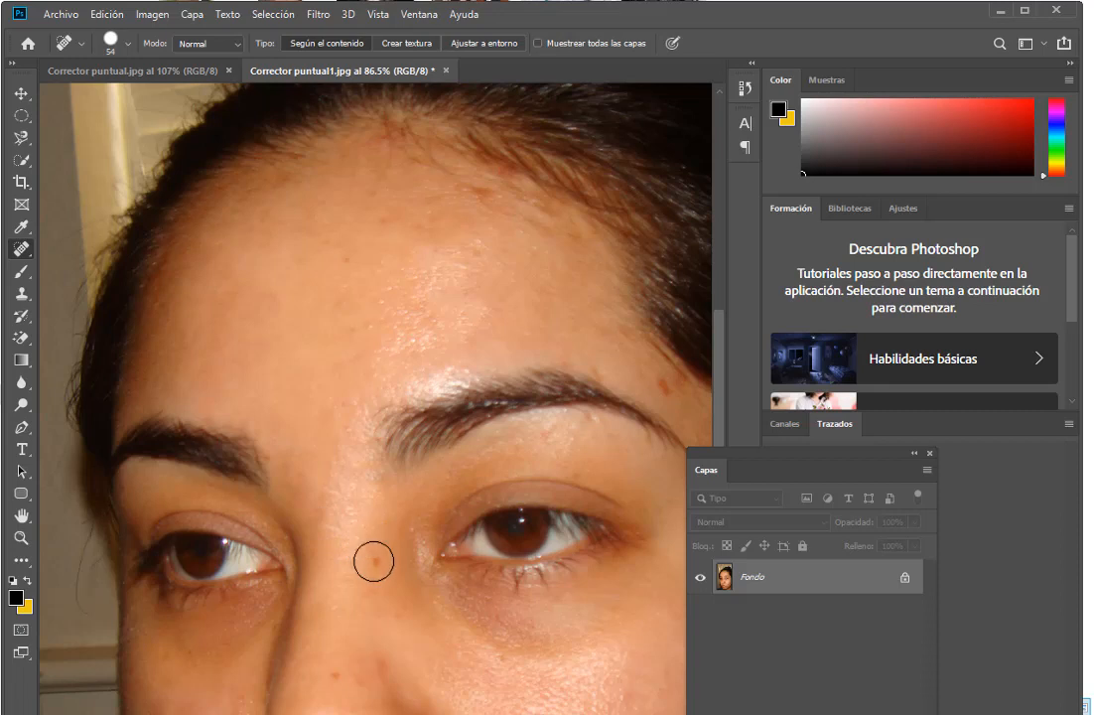
# - Heal the blemishes on the woman's left cheek beside the corner of the mouth
pyautogui.scroll(-3, 378, 506)
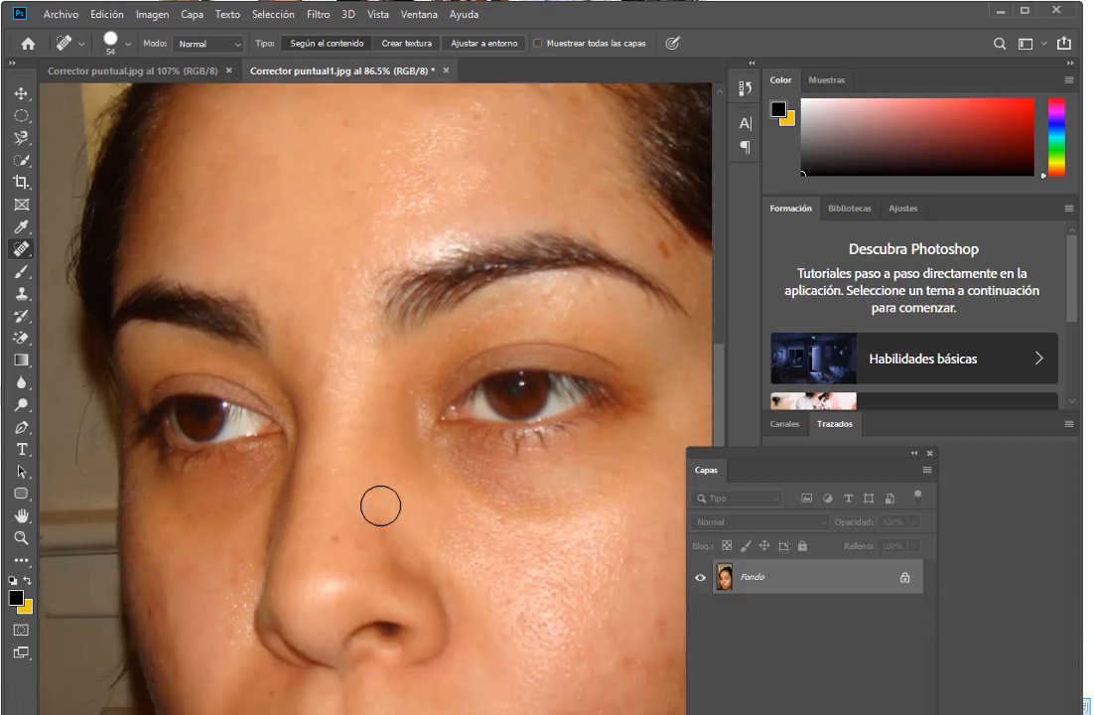
pyautogui.scroll(-3, 380, 506)
pyautogui.click(575, 561)
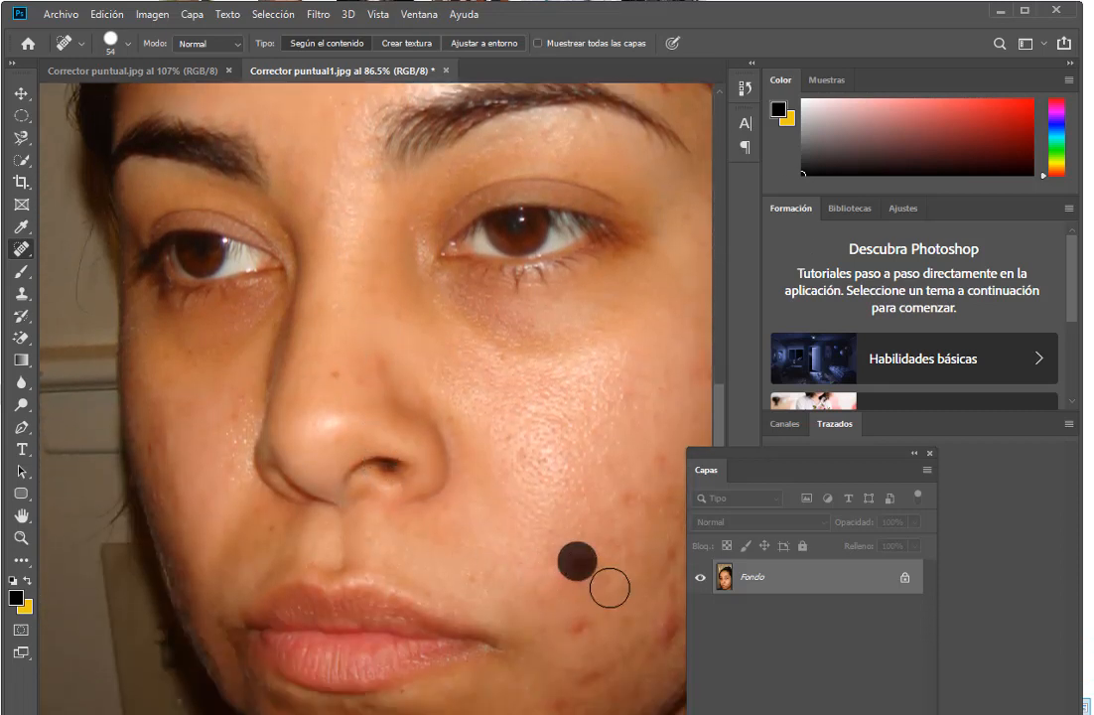
pyautogui.click(576, 625)
pyautogui.click(573, 579)
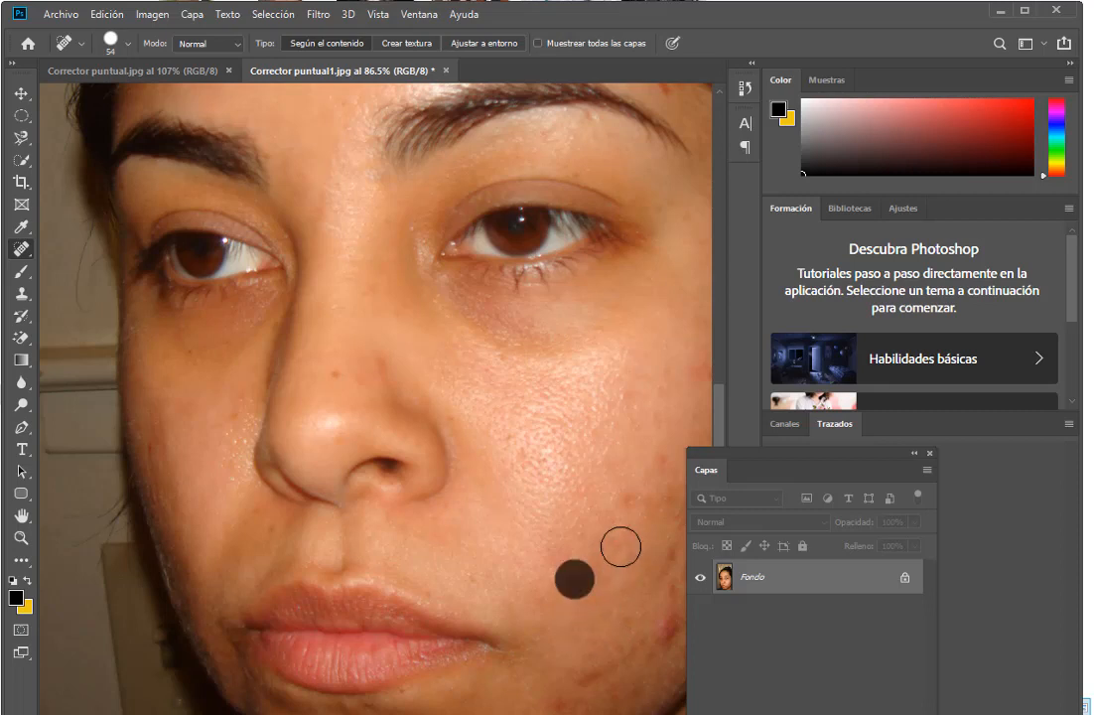
# - Heal the dark red marks along the woman's left temple, from the end of the eyebrow down beside the eye
pyautogui.press('space')
pyautogui.moveTo(520, 454); pyautogui.dragTo(381, 407)
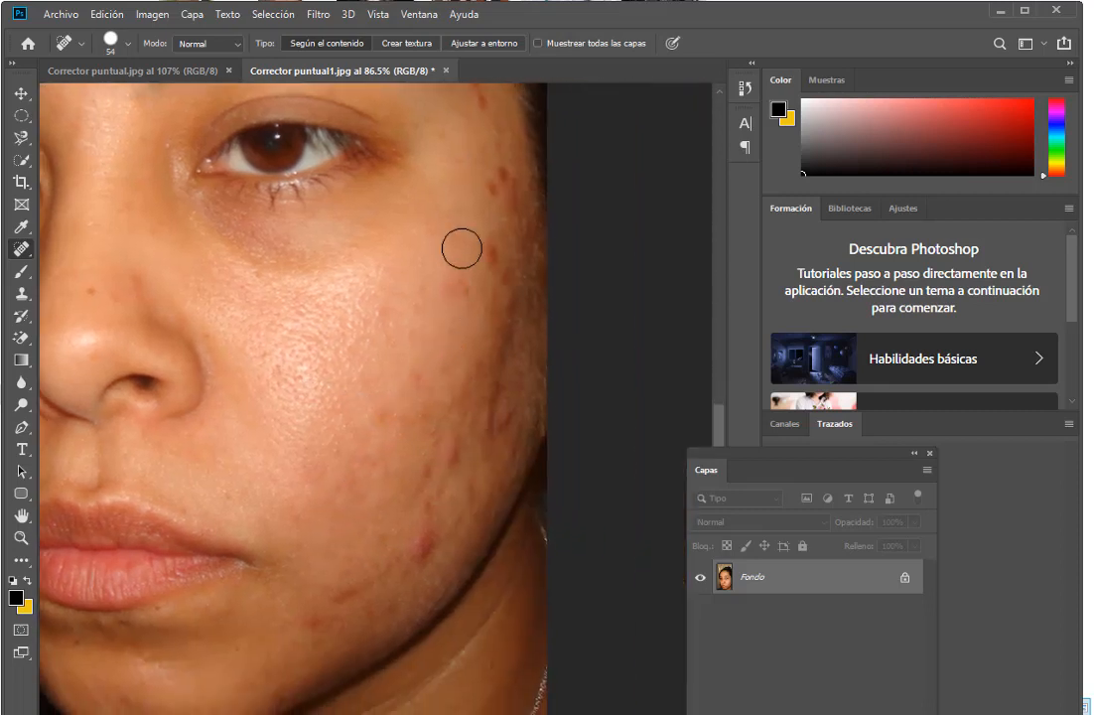
pyautogui.scroll(2, 479, 216)
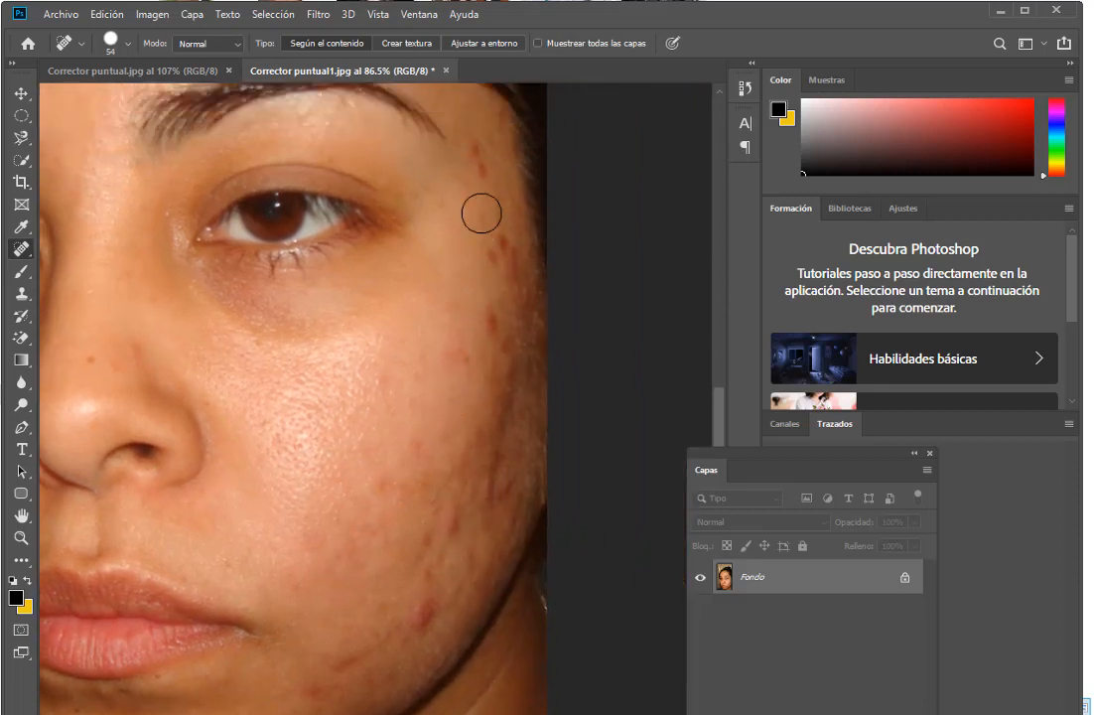
pyautogui.click(474, 151)
pyautogui.click(480, 173)
pyautogui.click(494, 248)
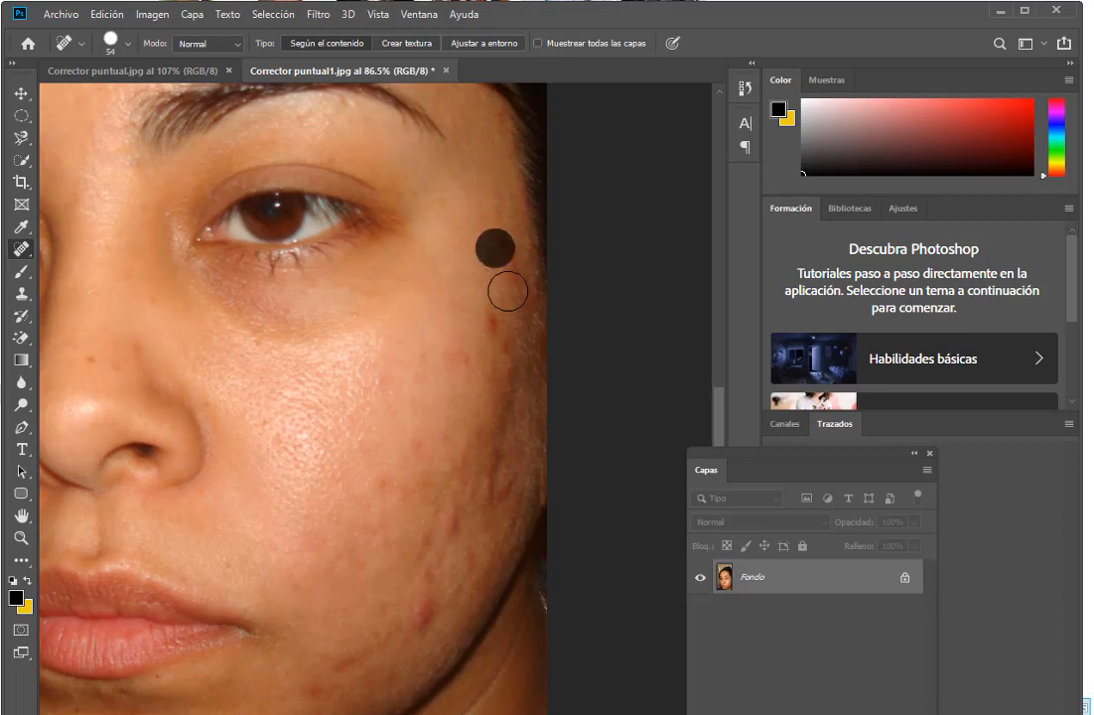
pyautogui.click(497, 321)
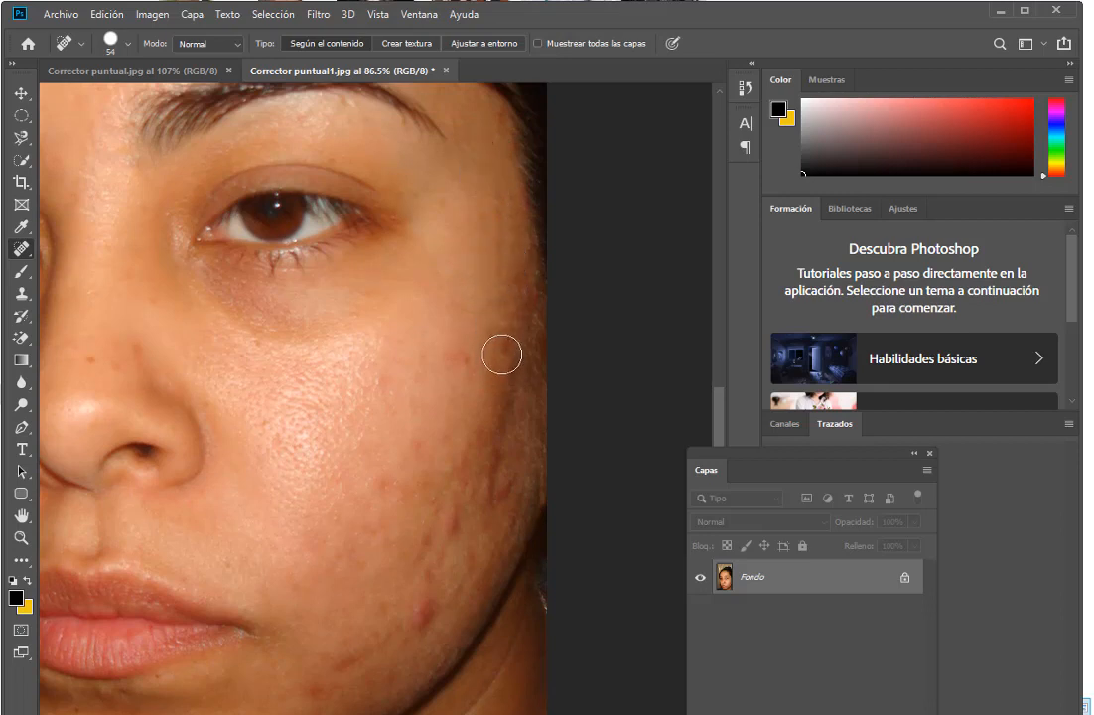
# - Heal the reddish spots on the upper and middle part of the woman's left cheek
pyautogui.click(501, 355)
pyautogui.click(462, 367)
pyautogui.click(457, 351)
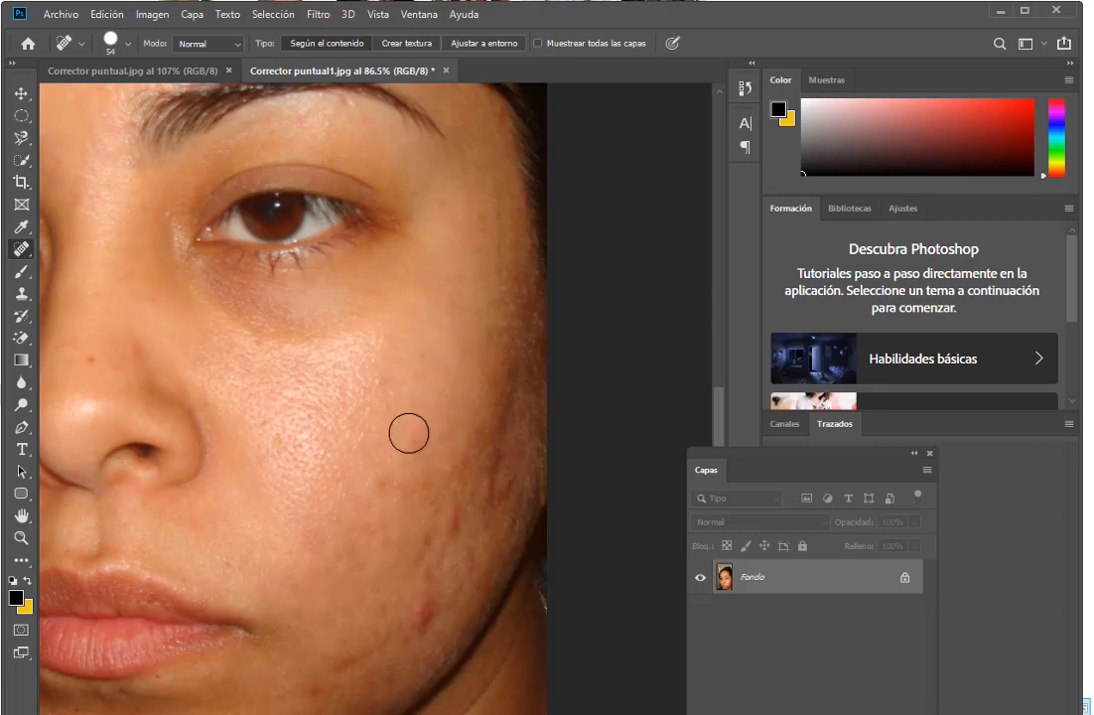
pyautogui.click(386, 383)
pyautogui.click(384, 484)
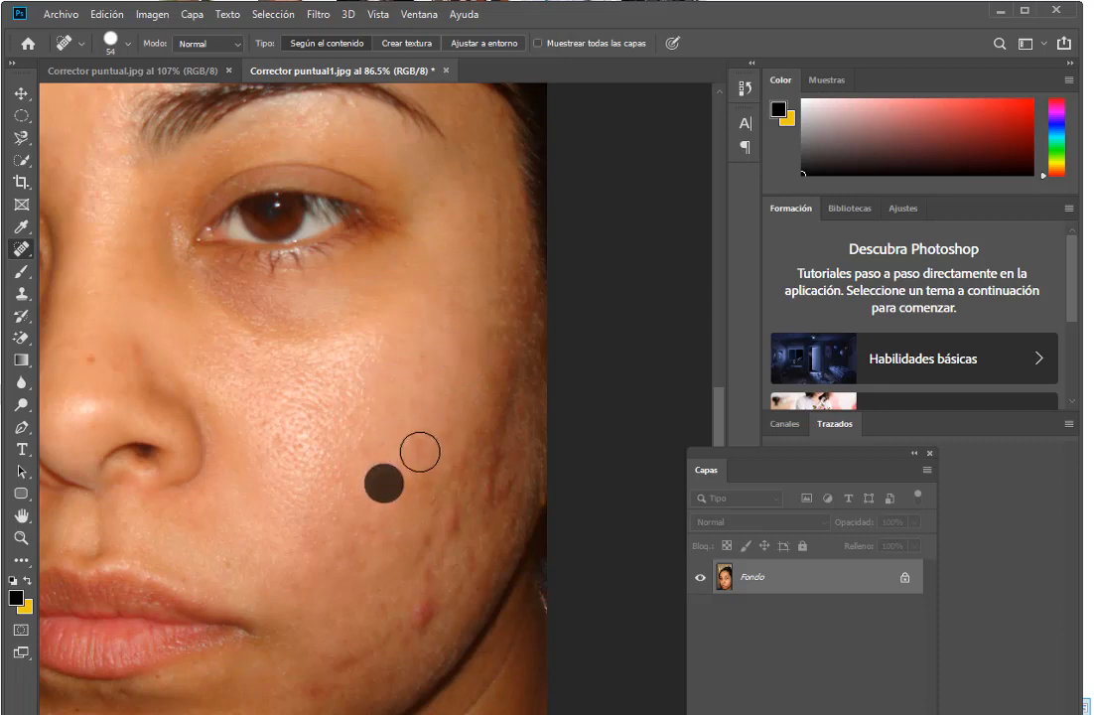
# - Heal the acne marks on the woman's lower left cheek, along the jaw and at the outer edge of the cheek
pyautogui.click(448, 517)
pyautogui.click(440, 536)
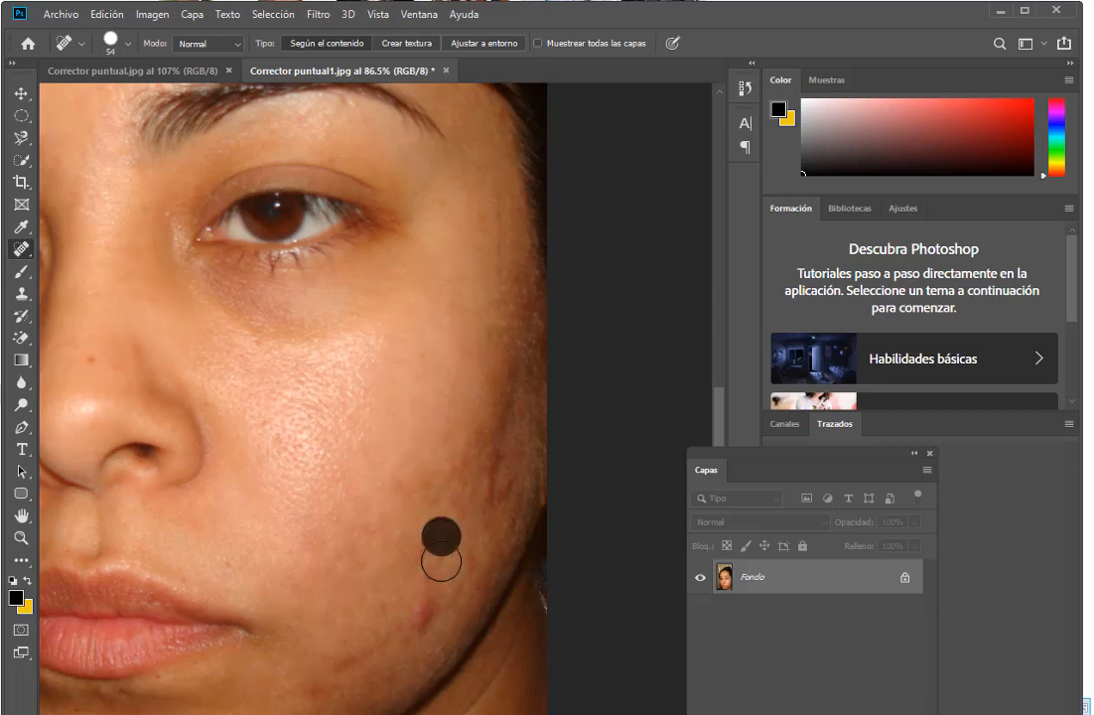
pyautogui.click(420, 607)
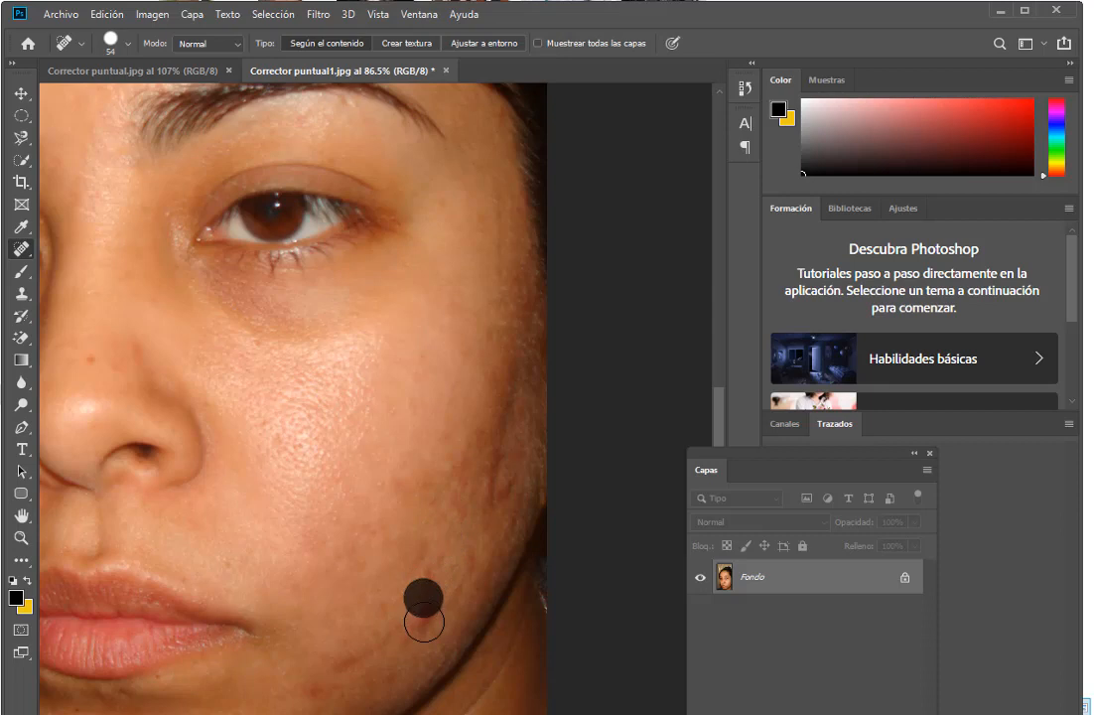
pyautogui.click(341, 656)
pyautogui.click(318, 684)
pyautogui.click(309, 592)
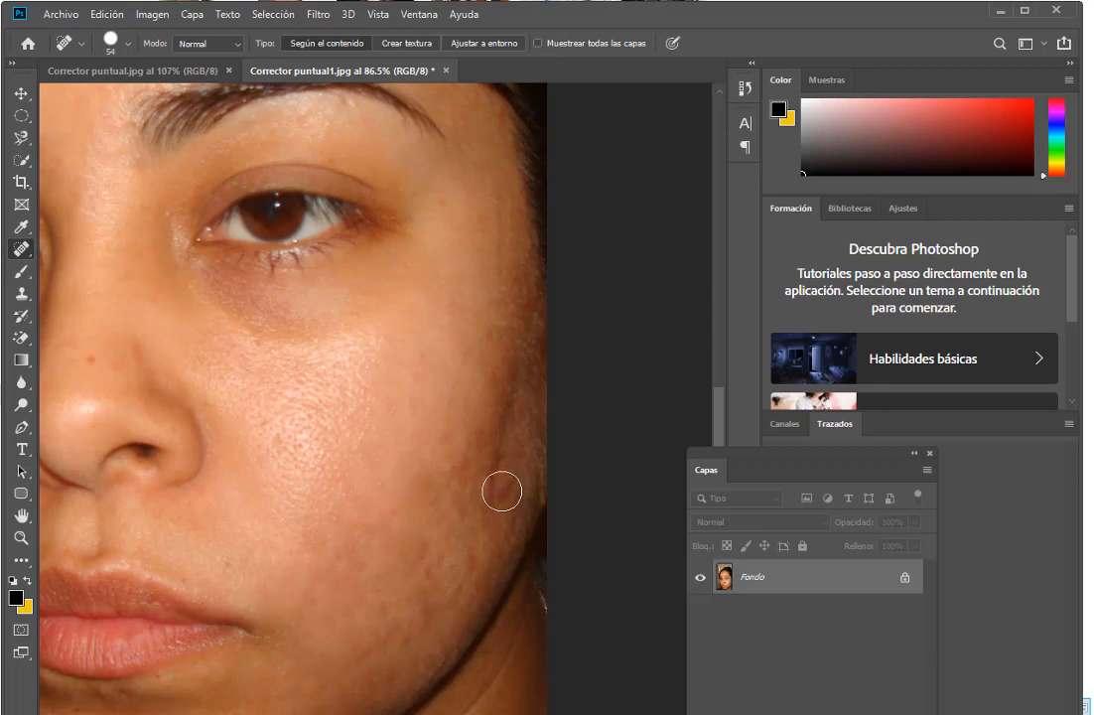
pyautogui.click(493, 459)
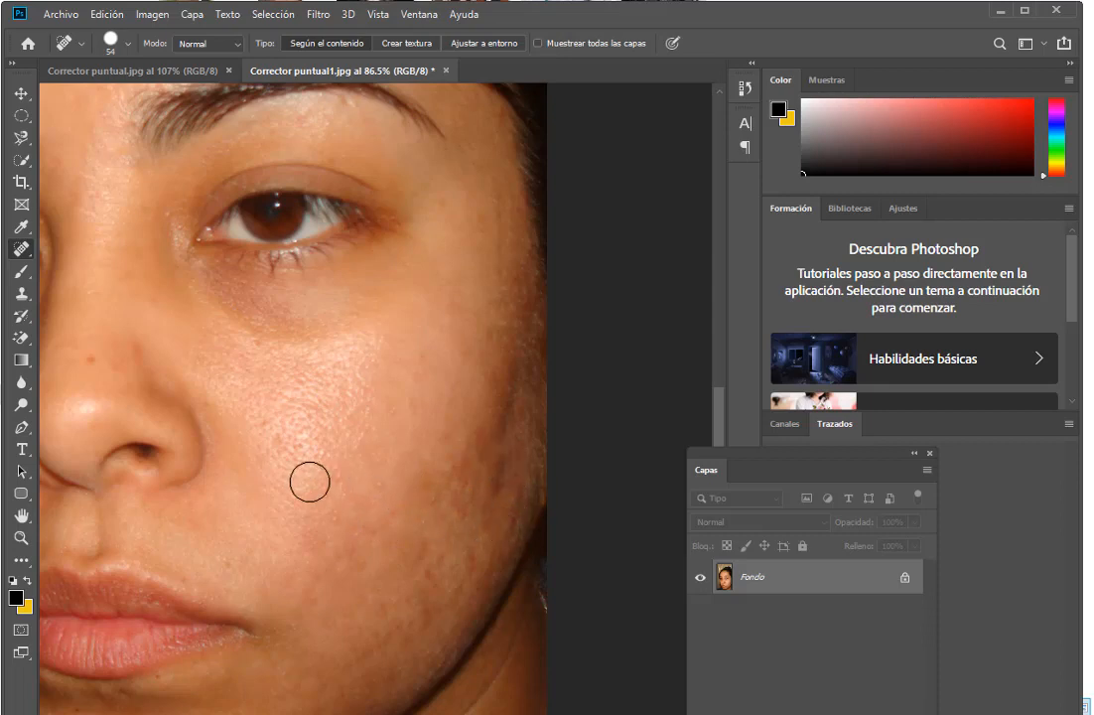
# - Heal the small brown spot just above the tip of the woman's nose
pyautogui.moveTo(244, 413)
pyautogui.mouseDown()
pyautogui.moveTo(361, 447)
pyautogui.moveTo(466, 450)
pyautogui.mouseUp()
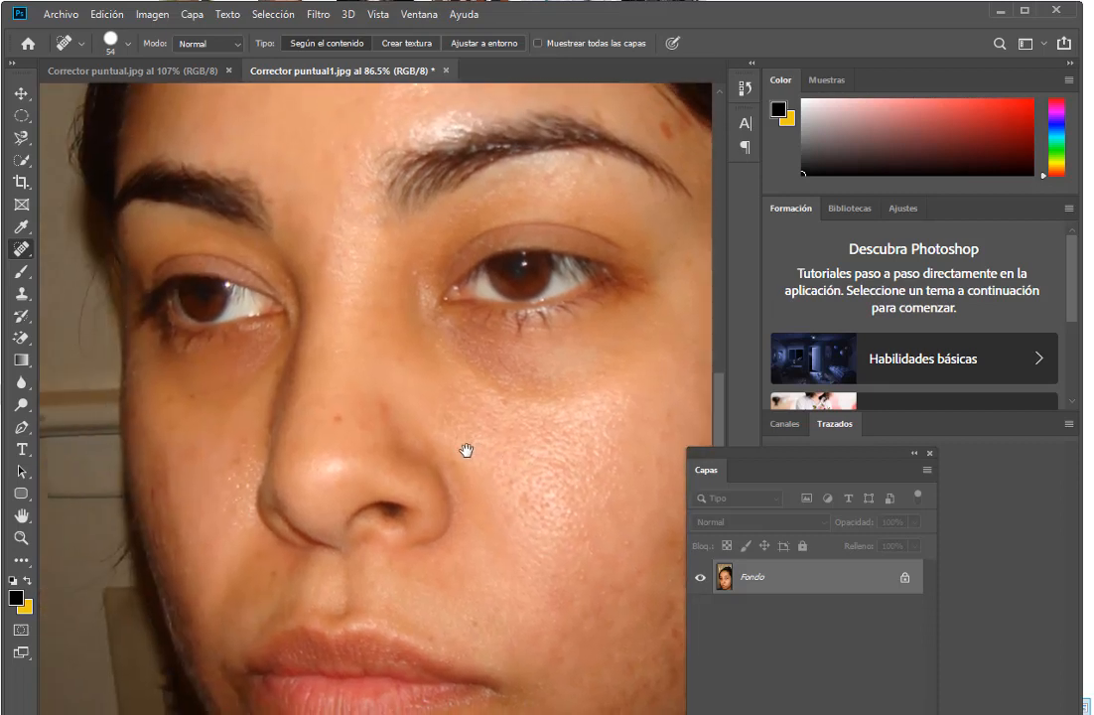
pyautogui.click(354, 418)
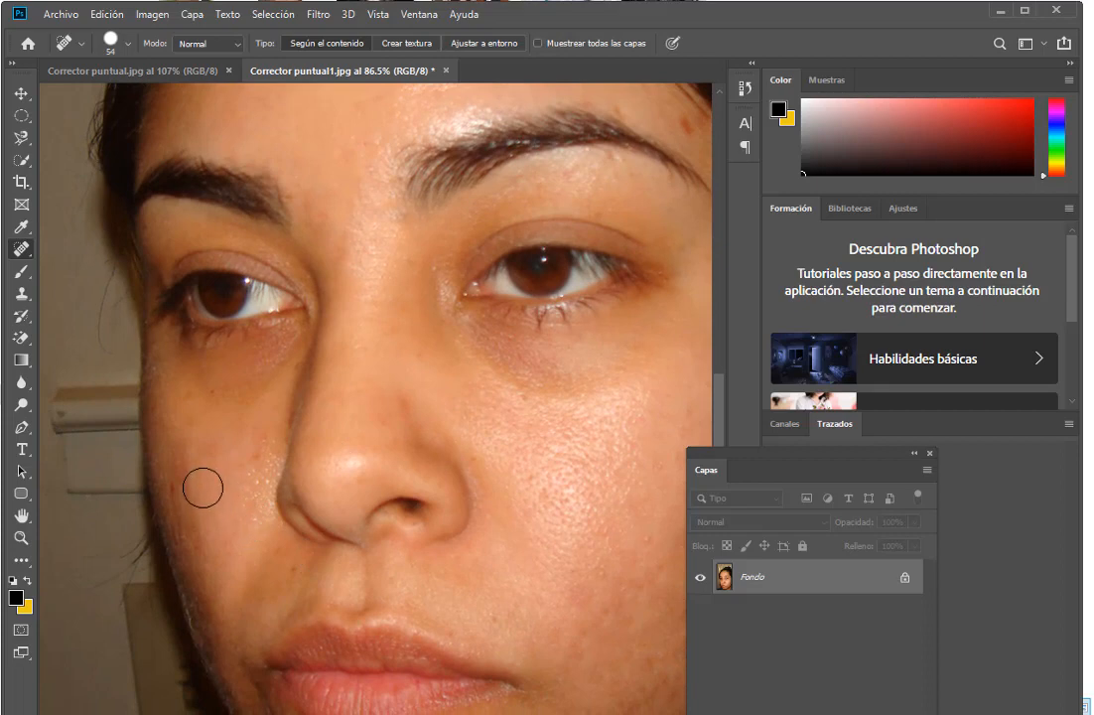
pyautogui.hotkey('ctrl', '-')
pyautogui.hotkey('ctrl', '-')
pyautogui.hotkey('ctrl', '-')
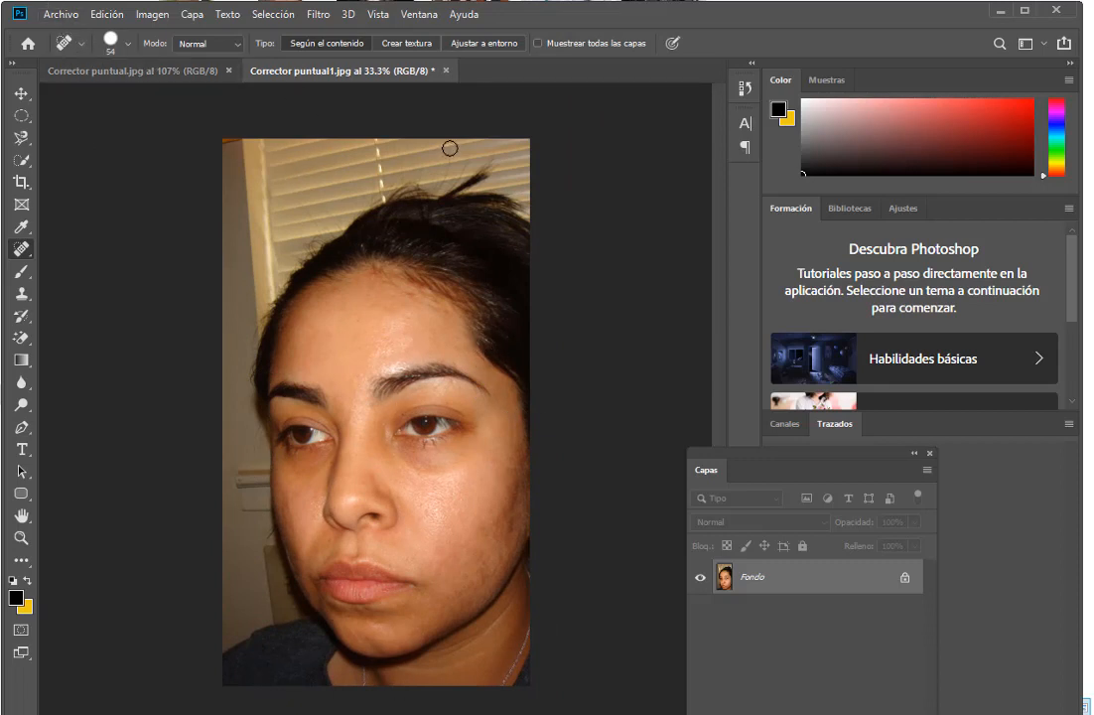
# - Switch to the man's portrait in Corrector puntual.jpg and set the Spot Healing Brush size to 24 px
pyautogui.click(156, 67)
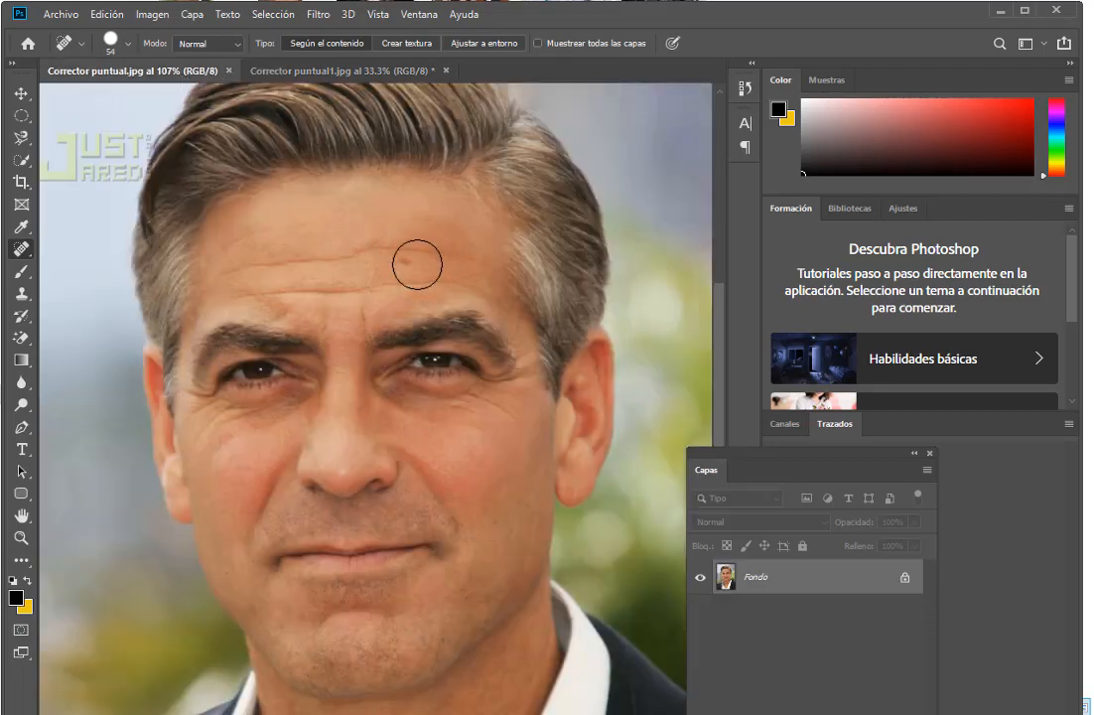
pyautogui.scroll(3, 410, 265)
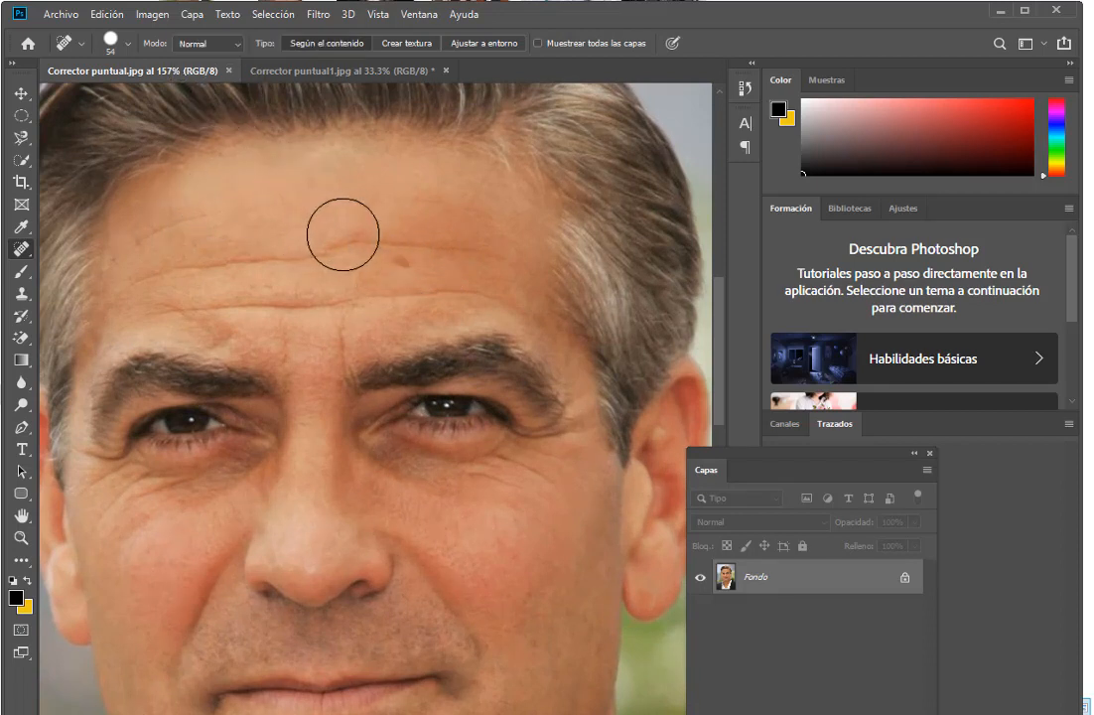
pyautogui.rightClick(393, 243)
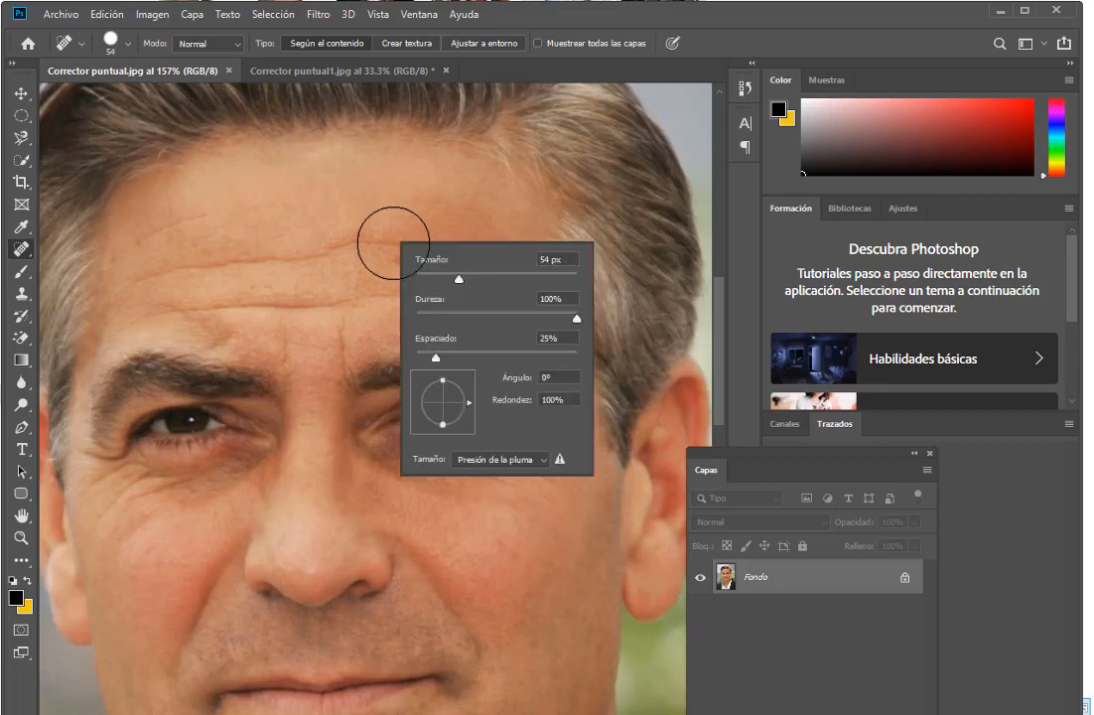
pyautogui.rightClick(283, 226)
pyautogui.rightClick(324, 175)
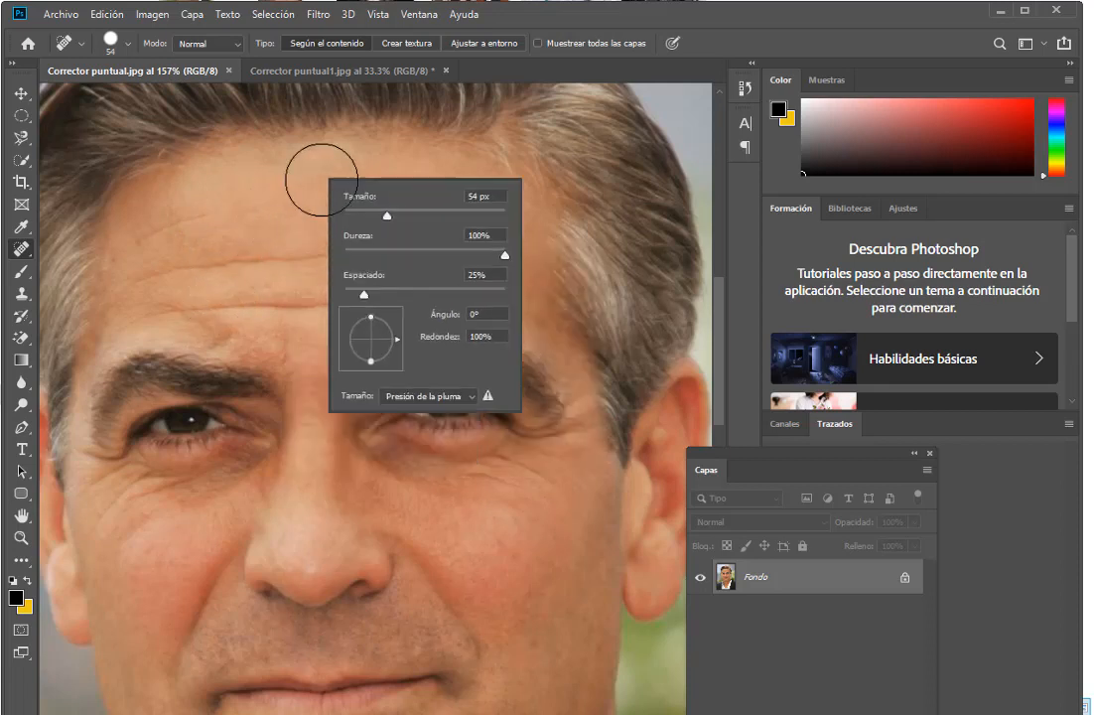
pyautogui.moveTo(387, 216); pyautogui.dragTo(365, 216)
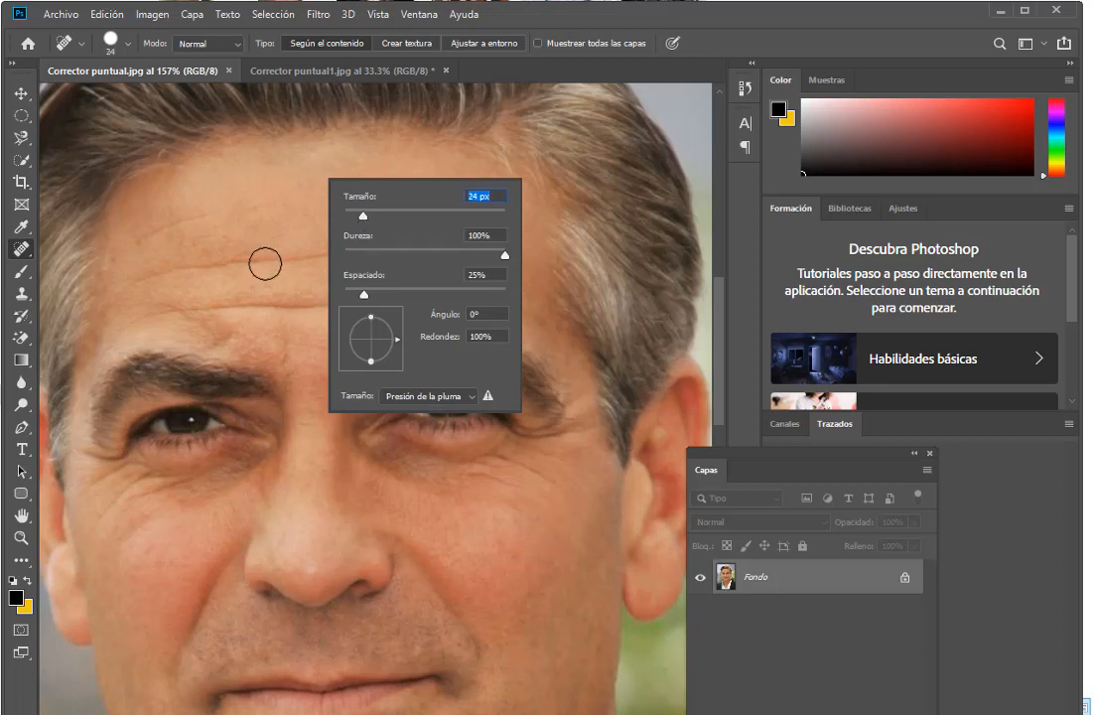
# - Heal the upper wrinkle across the man's forehead and the small mole above his left eyebrow
pyautogui.moveTo(266, 263); pyautogui.dragTo(150, 277)
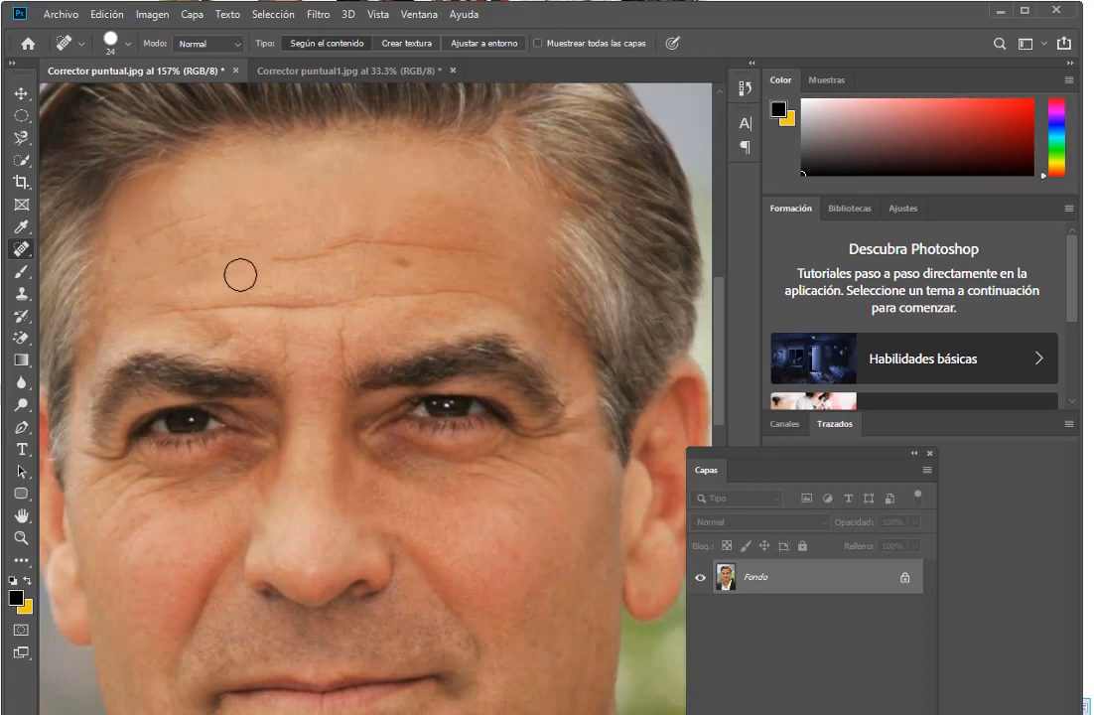
pyautogui.moveTo(296, 248); pyautogui.dragTo(388, 243)
pyautogui.moveTo(488, 255)
pyautogui.mouseDown()
pyautogui.moveTo(378, 251)
pyautogui.moveTo(425, 259)
pyautogui.moveTo(374, 249)
pyautogui.moveTo(340, 219)
pyautogui.mouseUp()
pyautogui.click(413, 256)
pyautogui.click(413, 256)
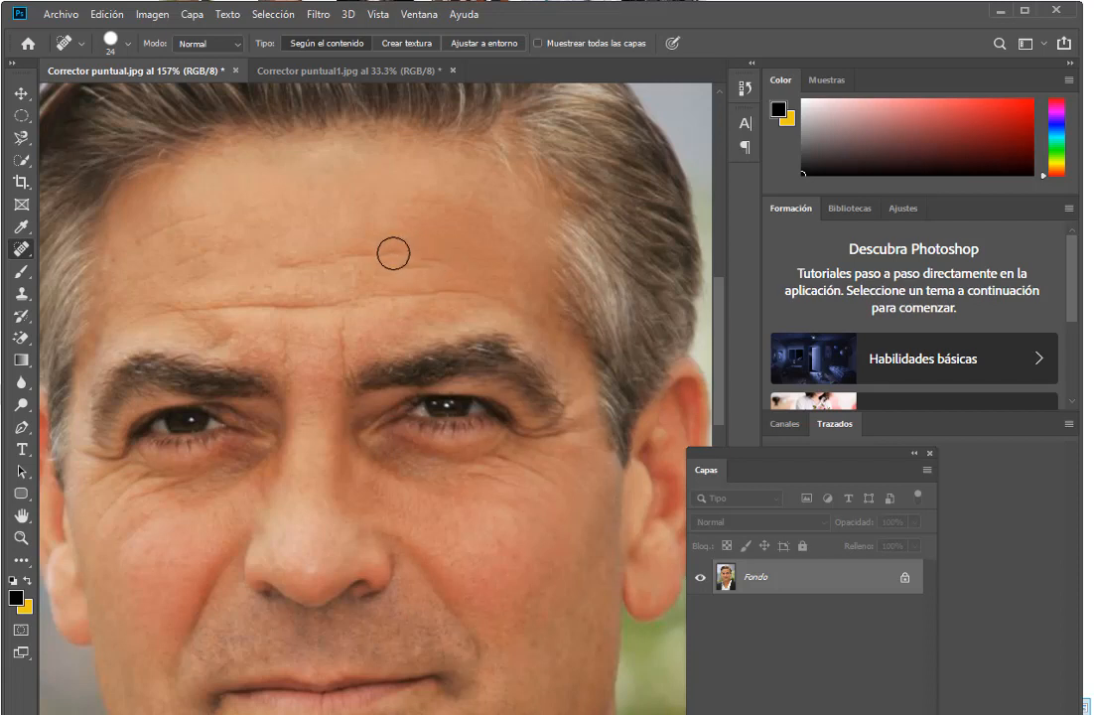
# - Heal the middle wrinkle across the man's forehead and the fine lines near the hairline on the image's left side
pyautogui.moveTo(393, 253)
pyautogui.mouseDown()
pyautogui.moveTo(287, 260)
pyautogui.moveTo(444, 264)
pyautogui.moveTo(340, 257)
pyautogui.mouseUp()
pyautogui.moveTo(425, 259); pyautogui.dragTo(341, 254)
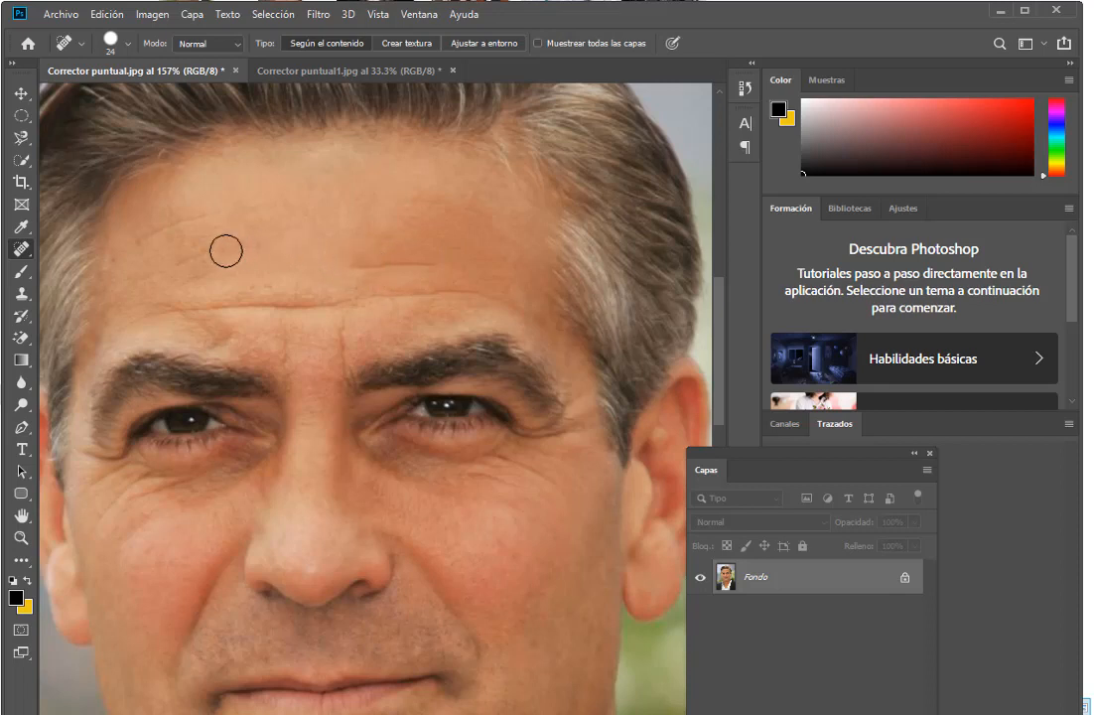
pyautogui.moveTo(199, 253); pyautogui.dragTo(160, 261)
pyautogui.click(147, 237)
pyautogui.click(169, 225)
pyautogui.click(188, 220)
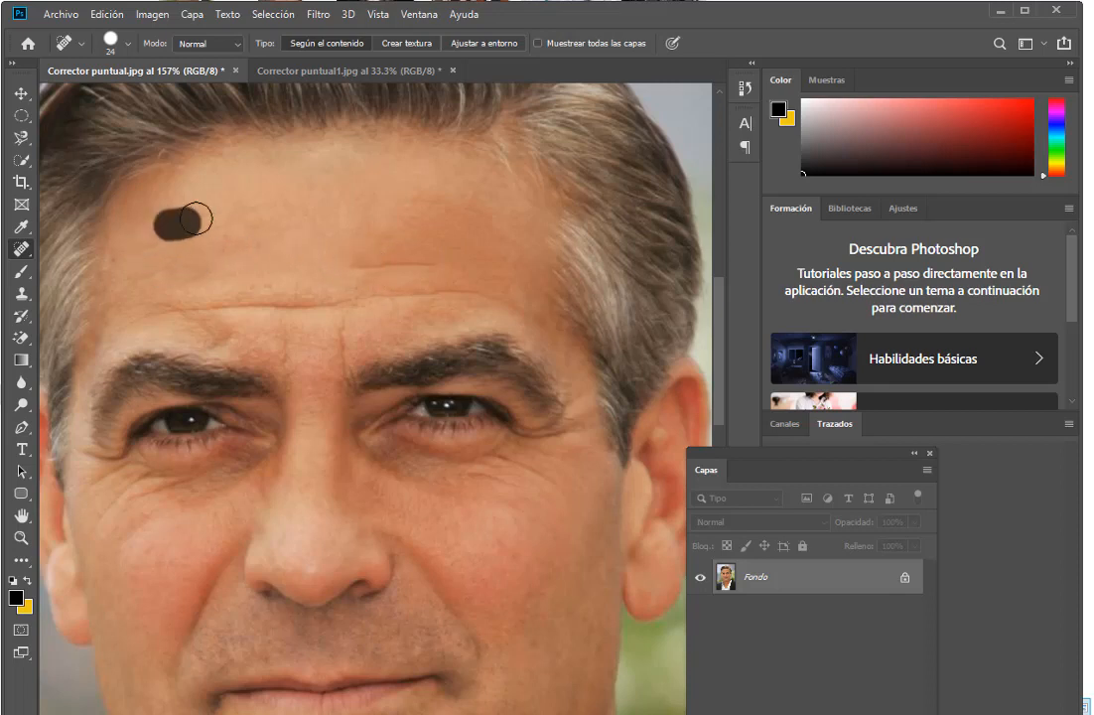
pyautogui.click(189, 220)
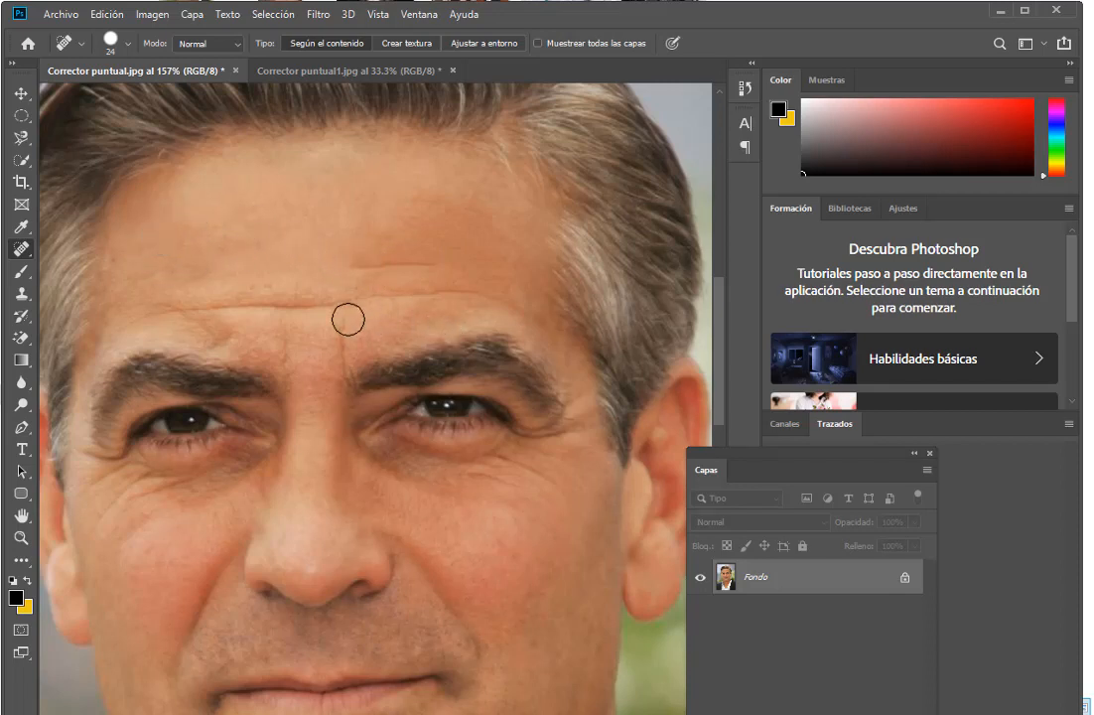
# - Heal the long lower wrinkle across the forehead above the eyebrows and the short crease above its right-hand end
pyautogui.moveTo(339, 309); pyautogui.dragTo(180, 311)
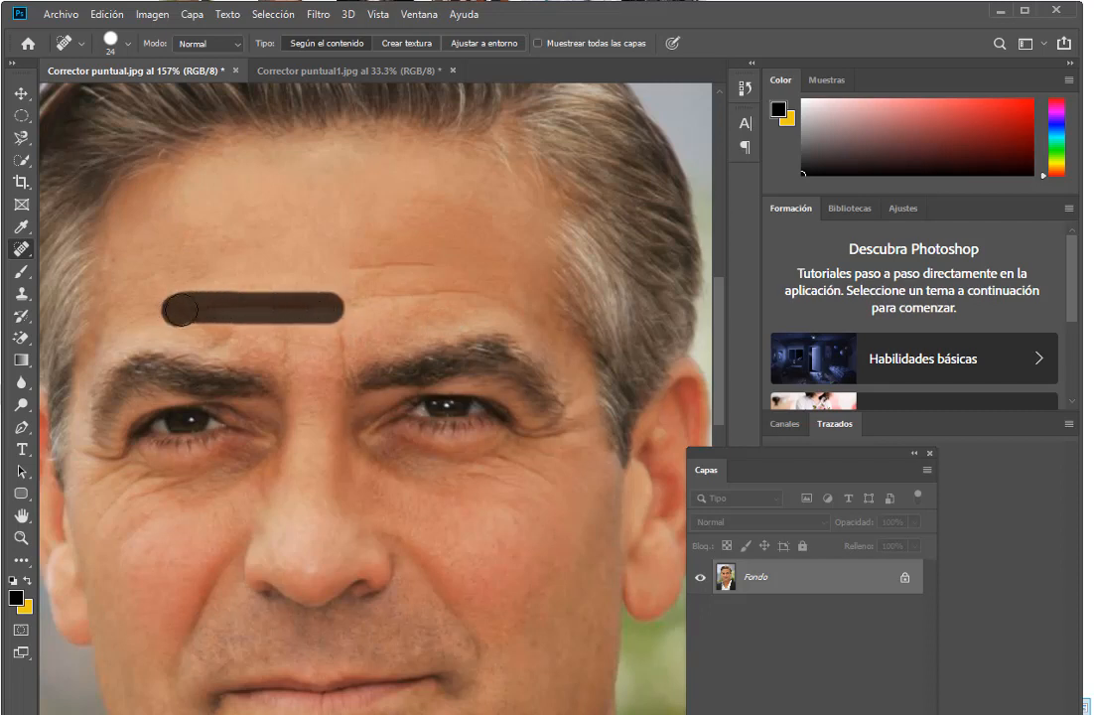
pyautogui.click(359, 299)
pyautogui.moveTo(390, 298)
pyautogui.mouseDown()
pyautogui.moveTo(447, 292)
pyautogui.moveTo(369, 296)
pyautogui.mouseUp()
pyautogui.moveTo(434, 266)
pyautogui.mouseDown()
pyautogui.moveTo(368, 263)
pyautogui.moveTo(452, 290)
pyautogui.moveTo(369, 278)
pyautogui.mouseUp()
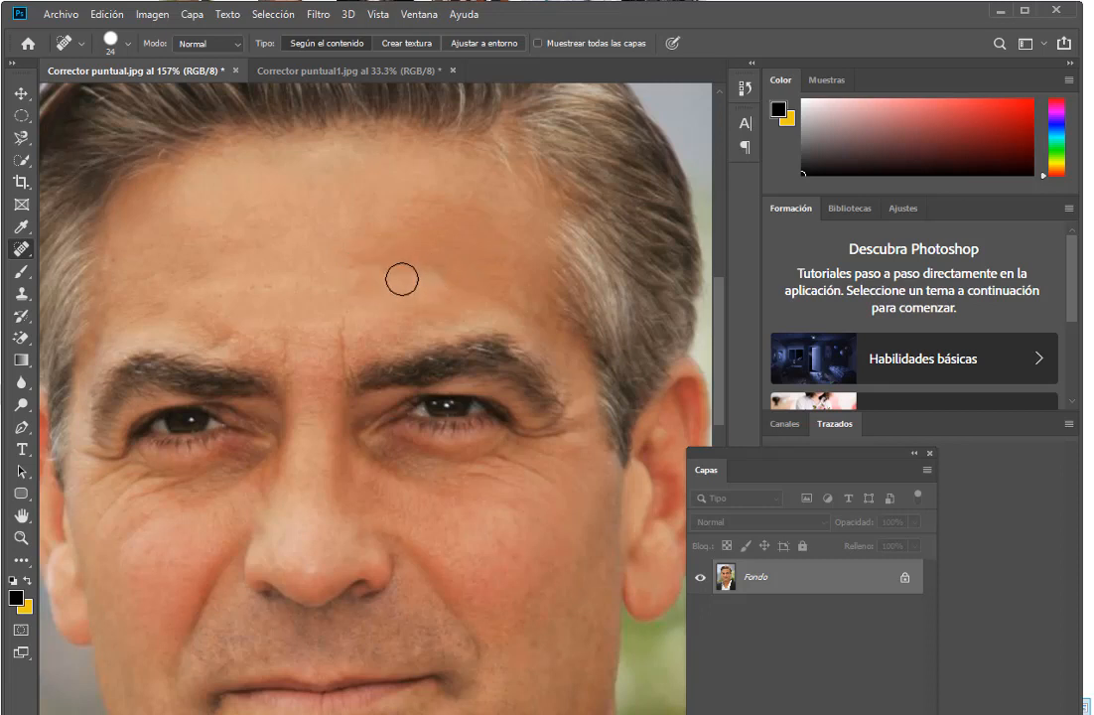
# - Set the healing brush size to 7 px and heal the wrinkles on the upper cheek below the eye on the image's right side
pyautogui.scroll(-3, 402, 280)
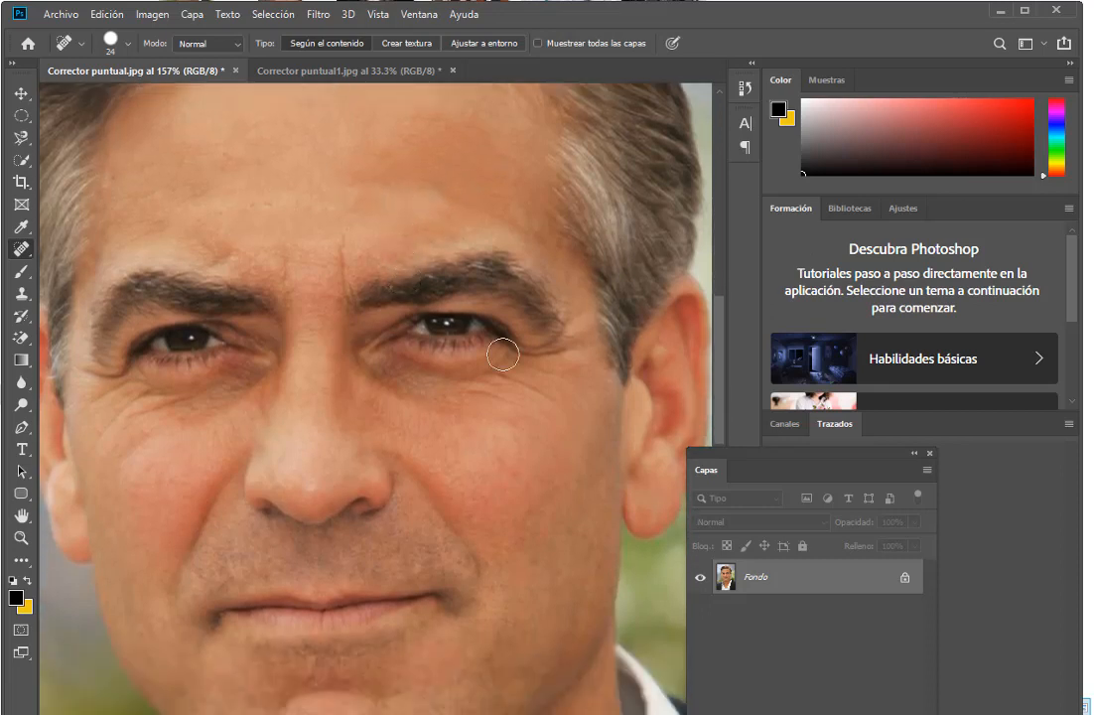
pyautogui.scroll(-1, 397, 462)
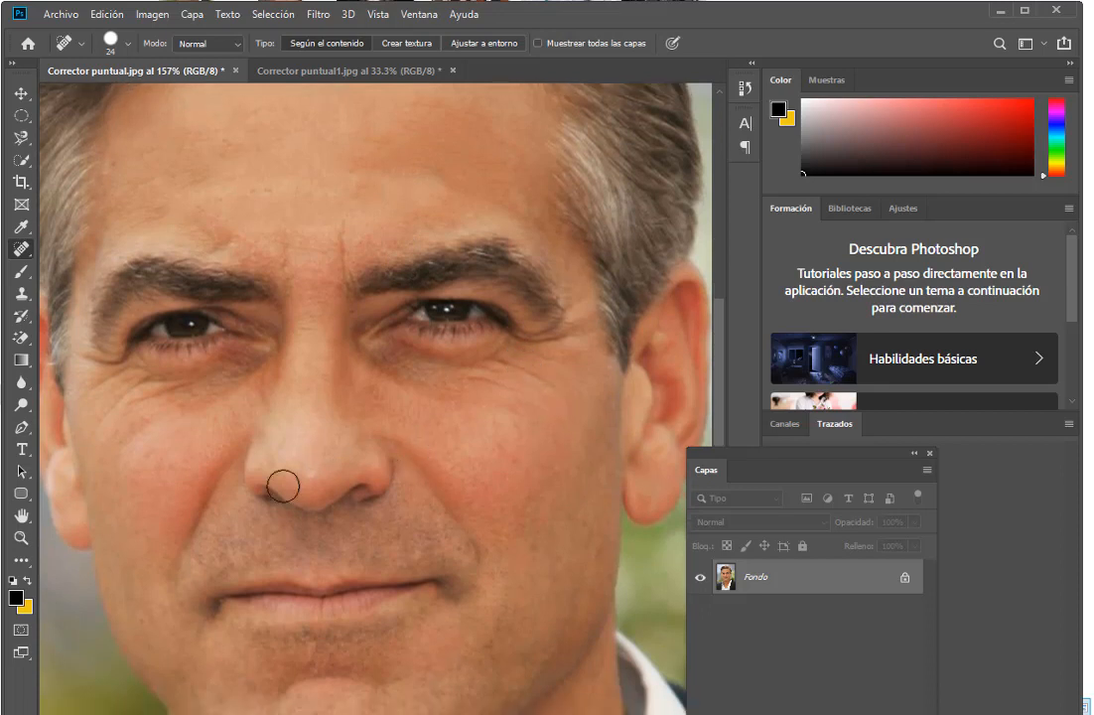
pyautogui.scroll(-1, 245, 528)
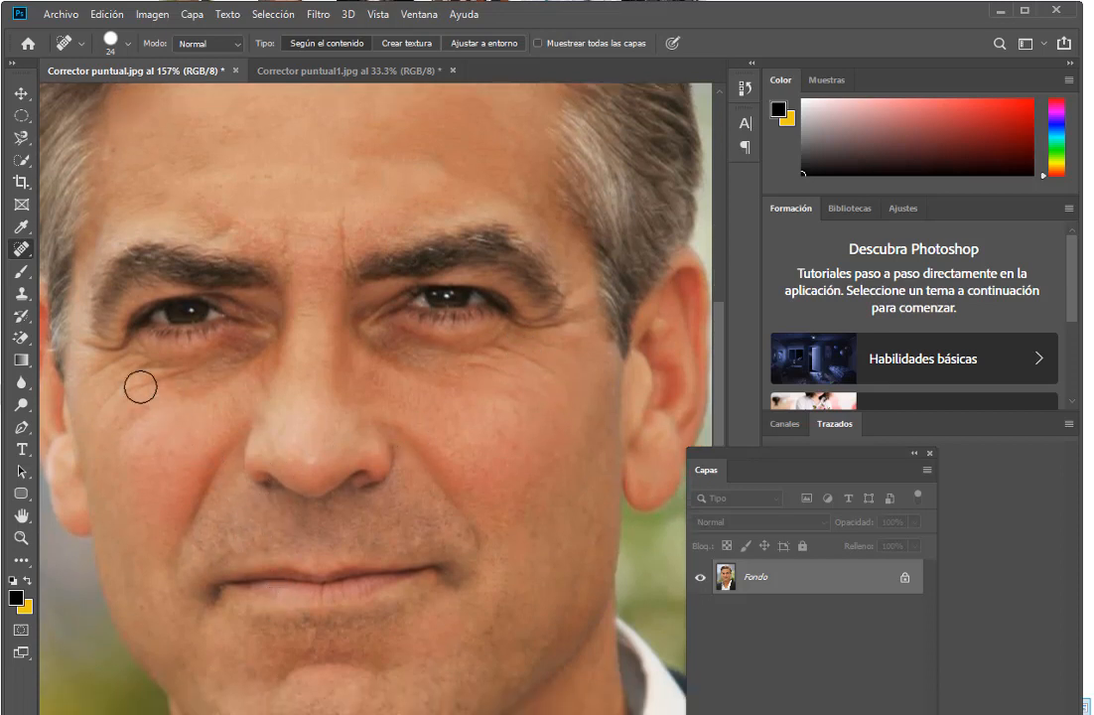
pyautogui.hotkey('ctrl', '+')
pyautogui.hotkey('ctrl', '+')
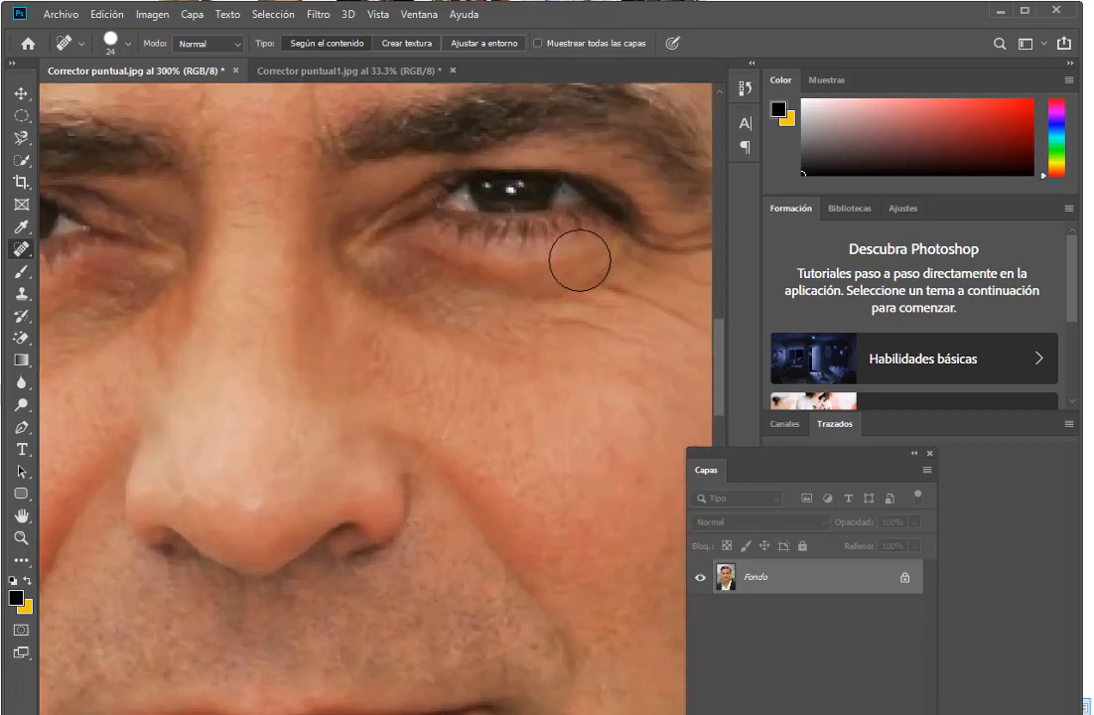
pyautogui.scroll(1, 541, 270)
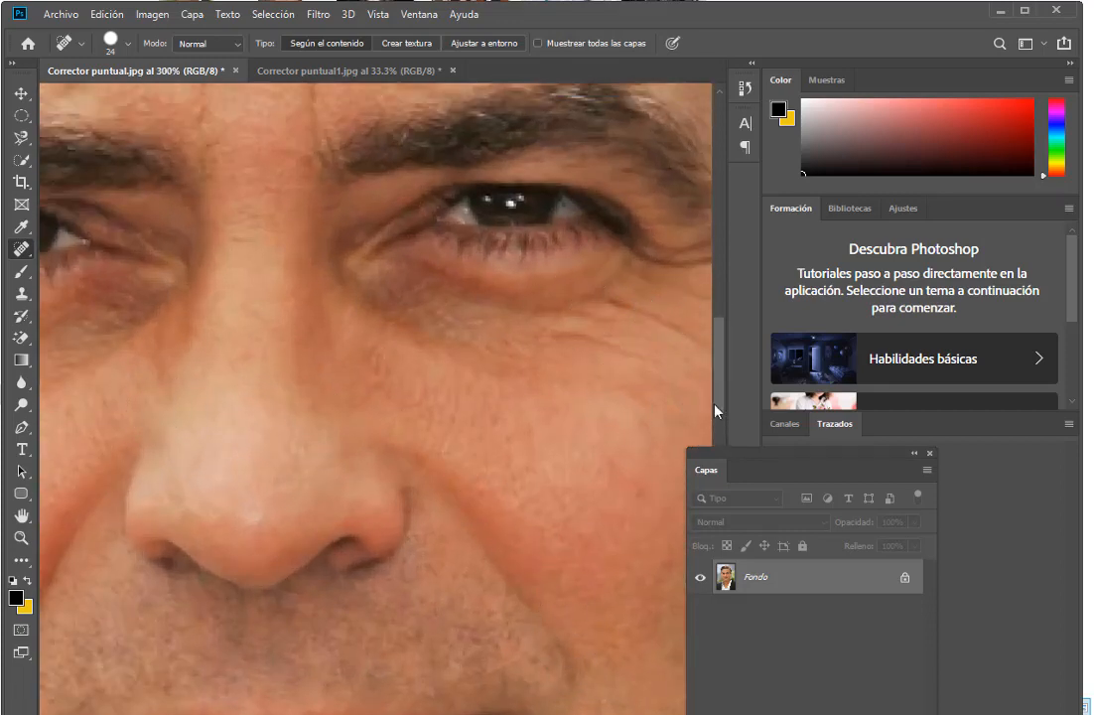
pyautogui.rightClick(563, 363)
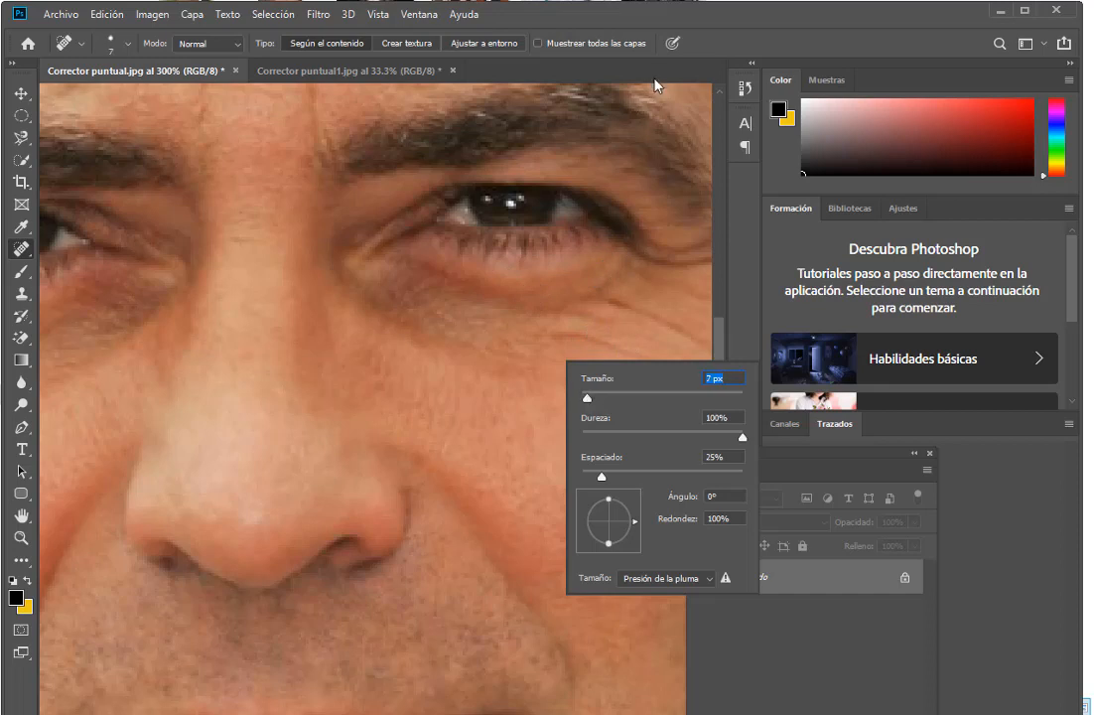
pyautogui.press('Return')
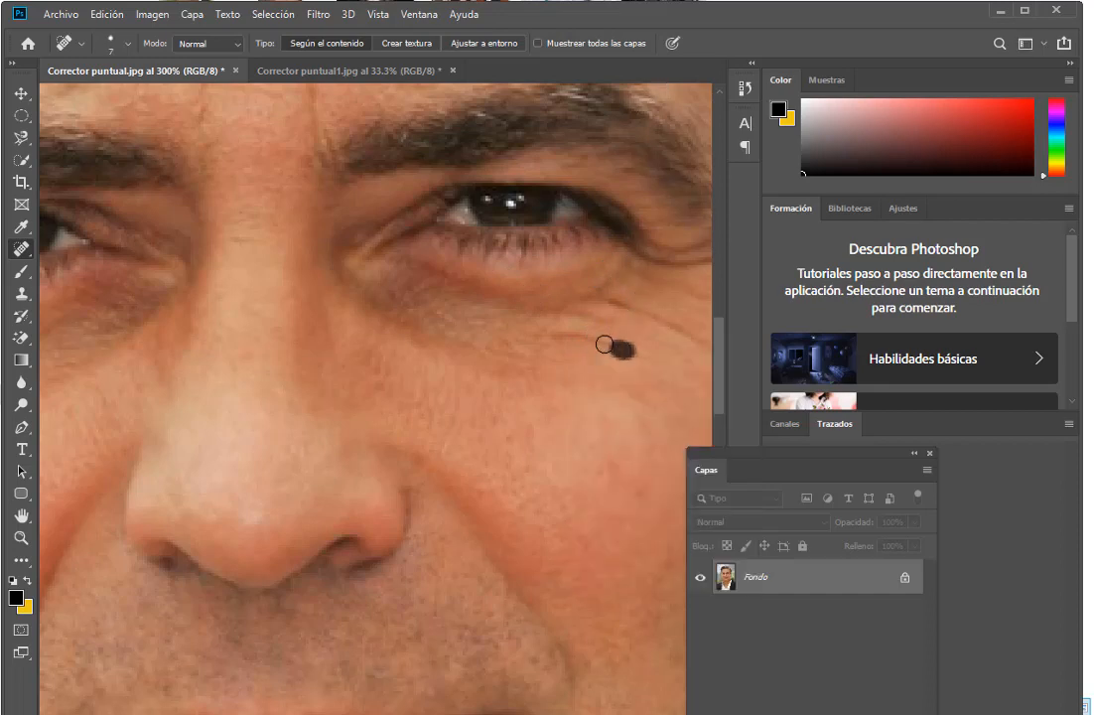
pyautogui.moveTo(604, 343)
pyautogui.mouseDown()
pyautogui.moveTo(551, 336)
pyautogui.moveTo(604, 324)
pyautogui.moveTo(576, 315)
pyautogui.moveTo(663, 311)
pyautogui.moveTo(703, 354)
pyautogui.moveTo(631, 308)
pyautogui.mouseUp()
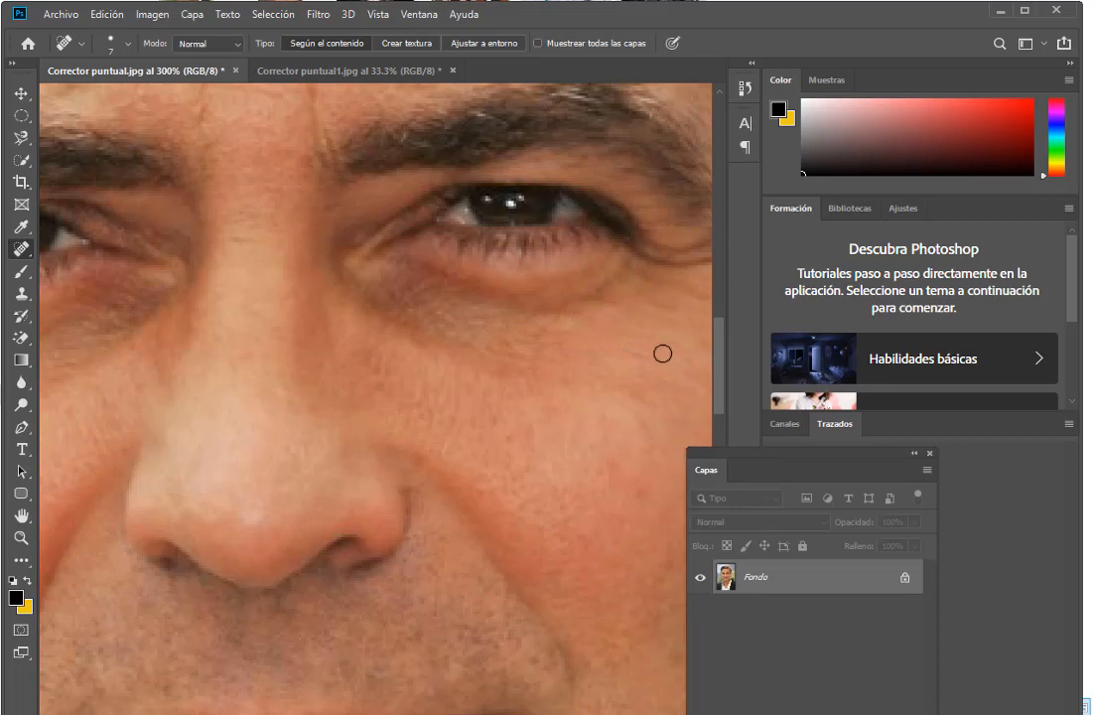
pyautogui.moveTo(664, 353)
pyautogui.mouseDown()
pyautogui.moveTo(487, 335)
pyautogui.moveTo(522, 320)
pyautogui.mouseUp()
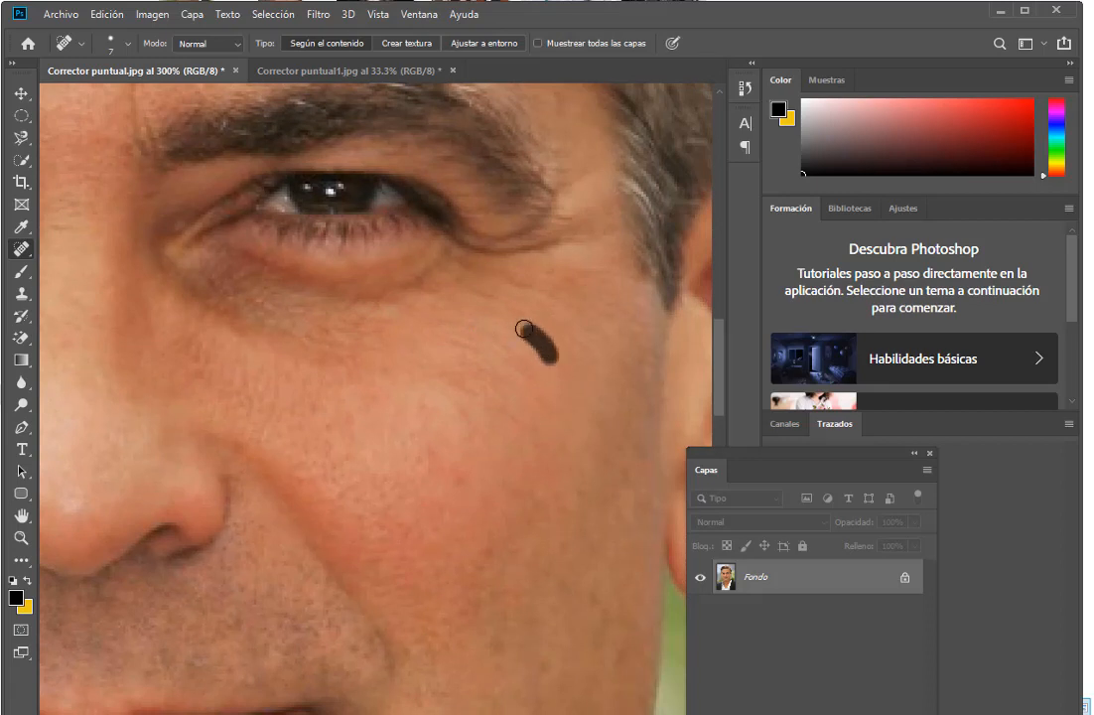
pyautogui.moveTo(467, 350); pyautogui.dragTo(442, 333)
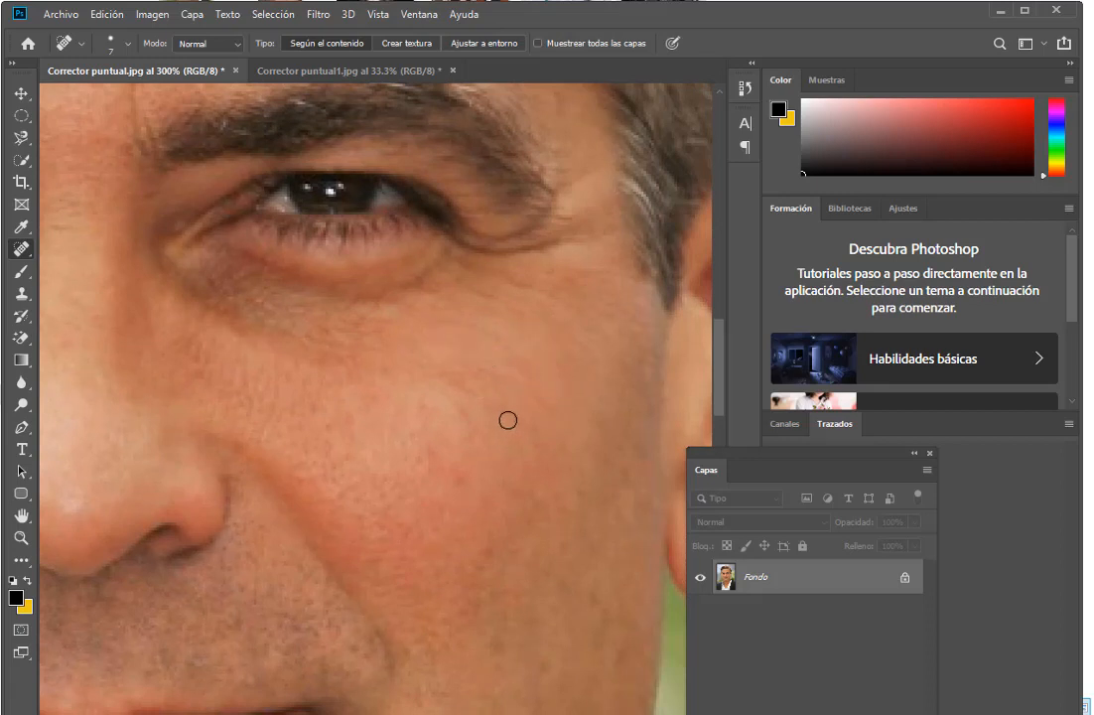
pyautogui.moveTo(491, 415); pyautogui.dragTo(450, 381)
# - Heal the crow's feet beside the outer corner of the same eye and the crease beneath its lower lid
pyautogui.moveTo(529, 289); pyautogui.dragTo(496, 272)
pyautogui.moveTo(554, 243)
pyautogui.mouseDown()
pyautogui.moveTo(467, 244)
pyautogui.moveTo(527, 238)
pyautogui.mouseUp()
pyautogui.moveTo(484, 292); pyautogui.dragTo(496, 303)
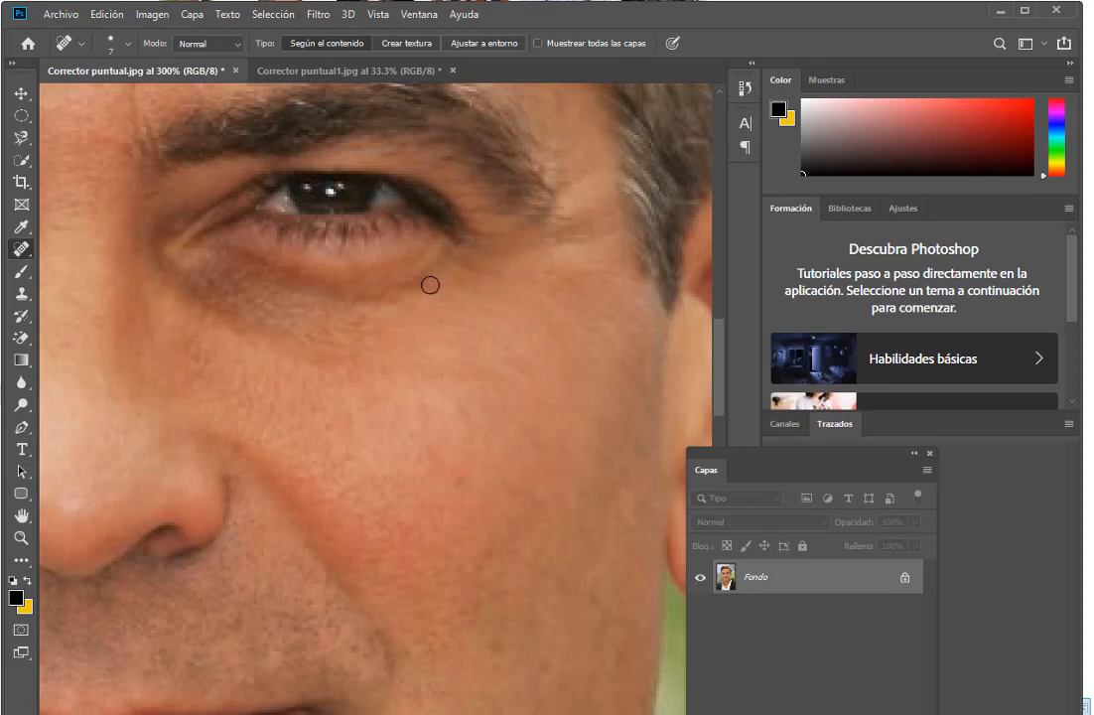
pyautogui.moveTo(415, 301); pyautogui.dragTo(350, 305)
# - Heal the long wrinkles running from below the other eye towards the temple on the image's left side
pyautogui.hotkey('ctrl', '-')
pyautogui.hotkey('ctrl', '-')
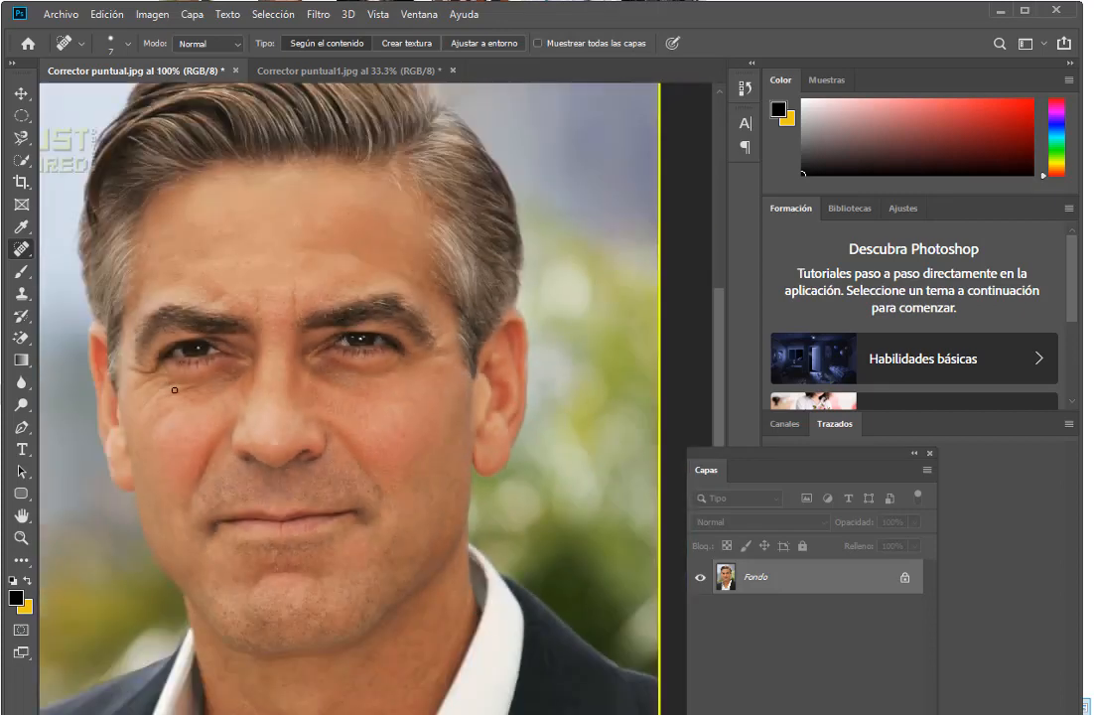
pyautogui.scroll(5, 175, 390)
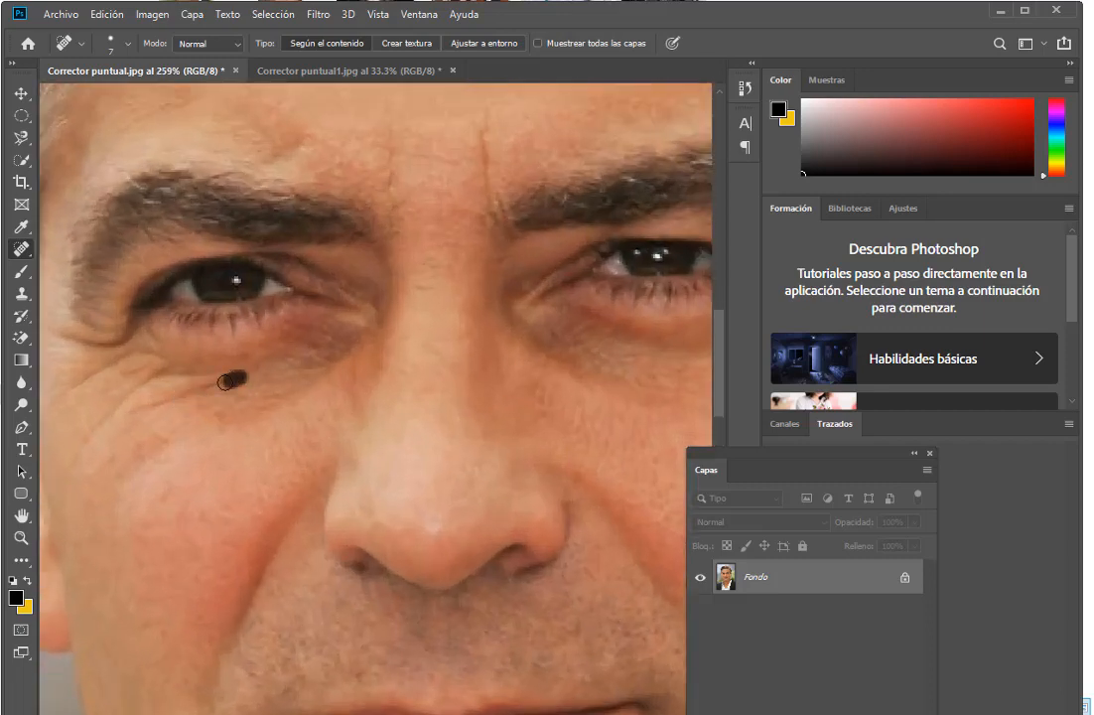
pyautogui.moveTo(176, 394); pyautogui.dragTo(146, 405)
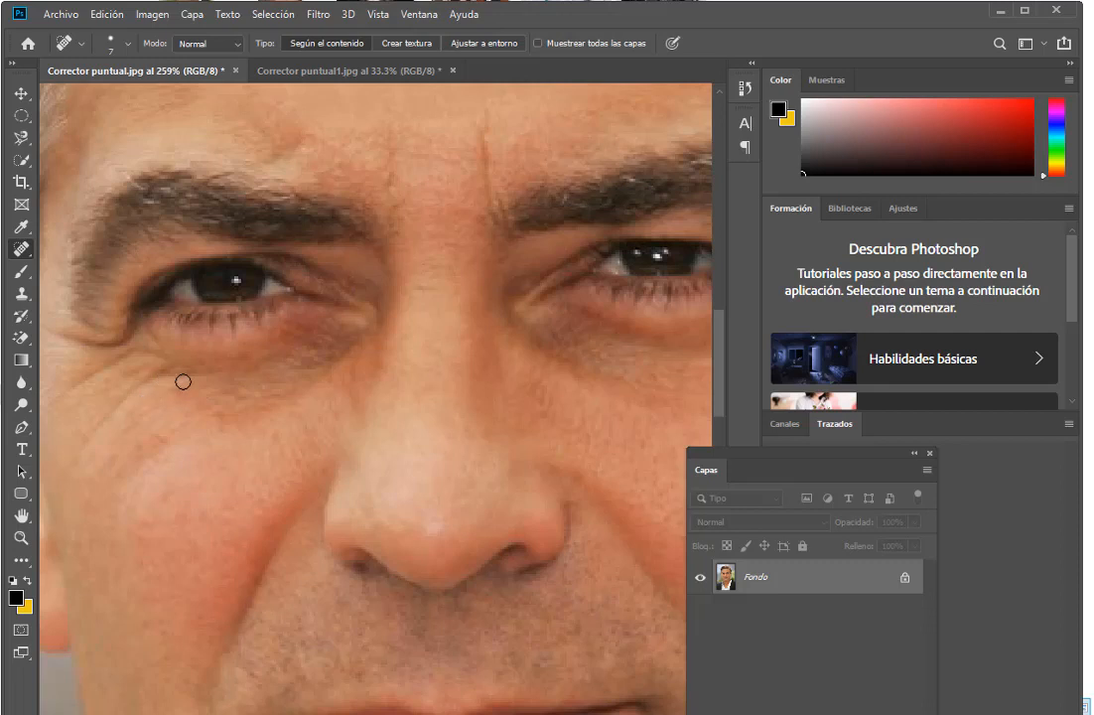
pyautogui.moveTo(209, 373)
pyautogui.mouseDown()
pyautogui.moveTo(161, 373)
pyautogui.moveTo(82, 449)
pyautogui.mouseUp()
pyautogui.moveTo(156, 361)
pyautogui.mouseDown()
pyautogui.moveTo(115, 359)
pyautogui.moveTo(52, 397)
pyautogui.mouseUp()
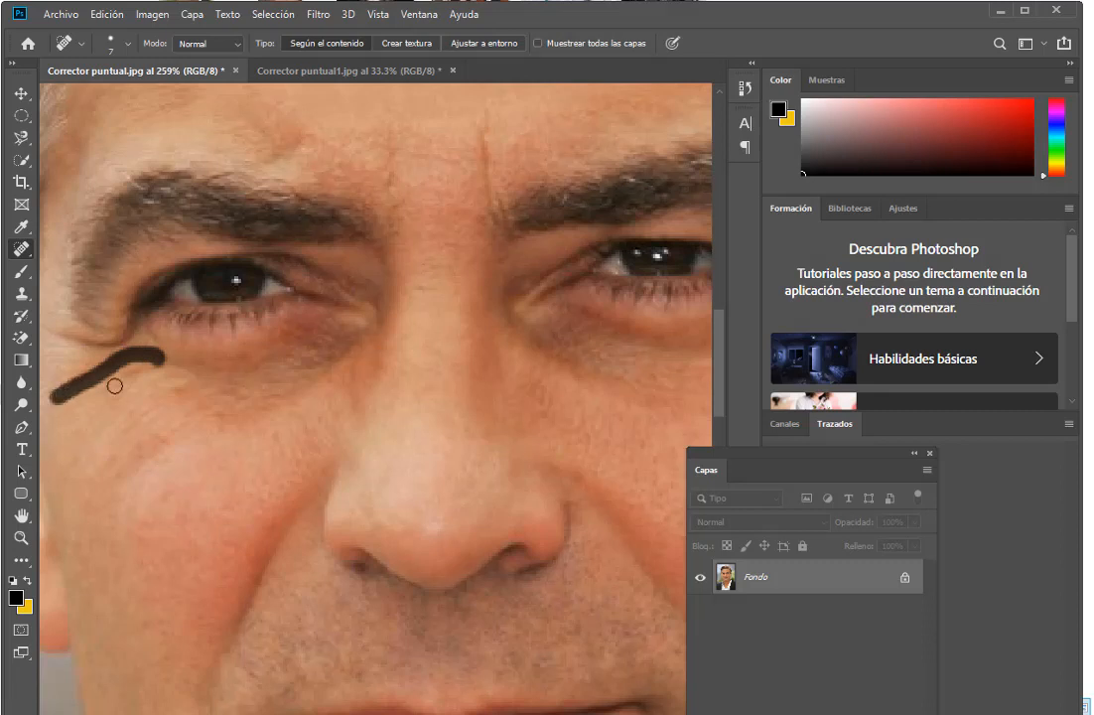
pyautogui.moveTo(153, 366); pyautogui.dragTo(123, 380)
pyautogui.click(167, 366)
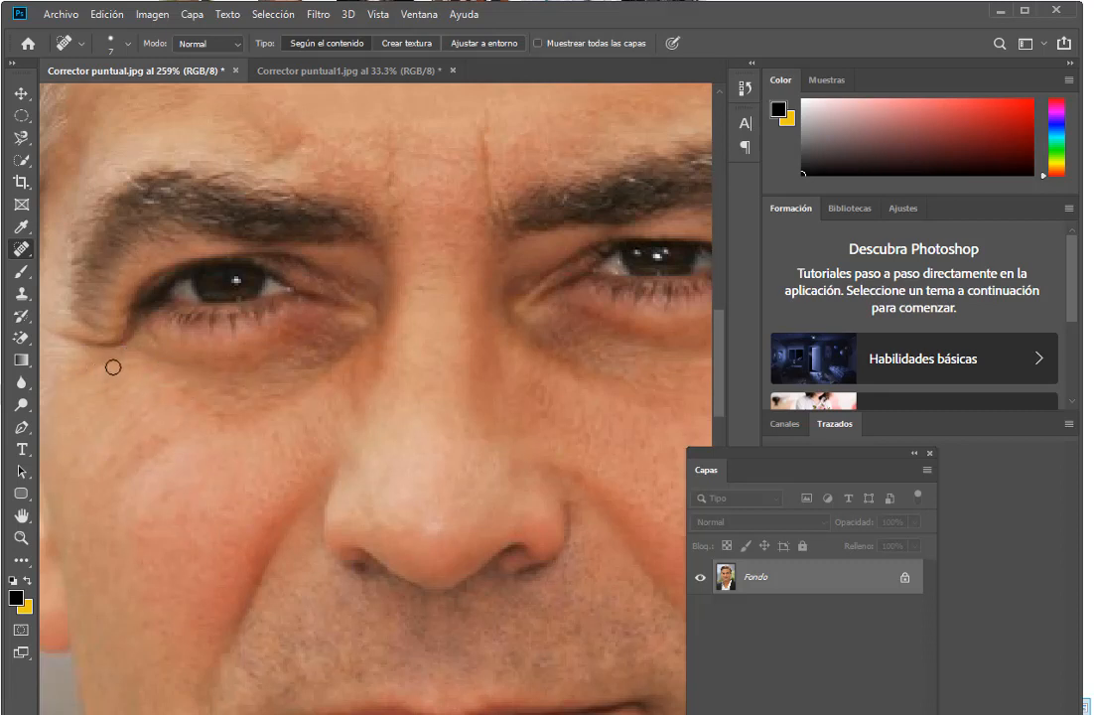
pyautogui.moveTo(108, 367)
pyautogui.mouseDown()
pyautogui.moveTo(61, 388)
pyautogui.moveTo(220, 408)
pyautogui.moveTo(209, 368)
pyautogui.moveTo(155, 356)
pyautogui.mouseUp()
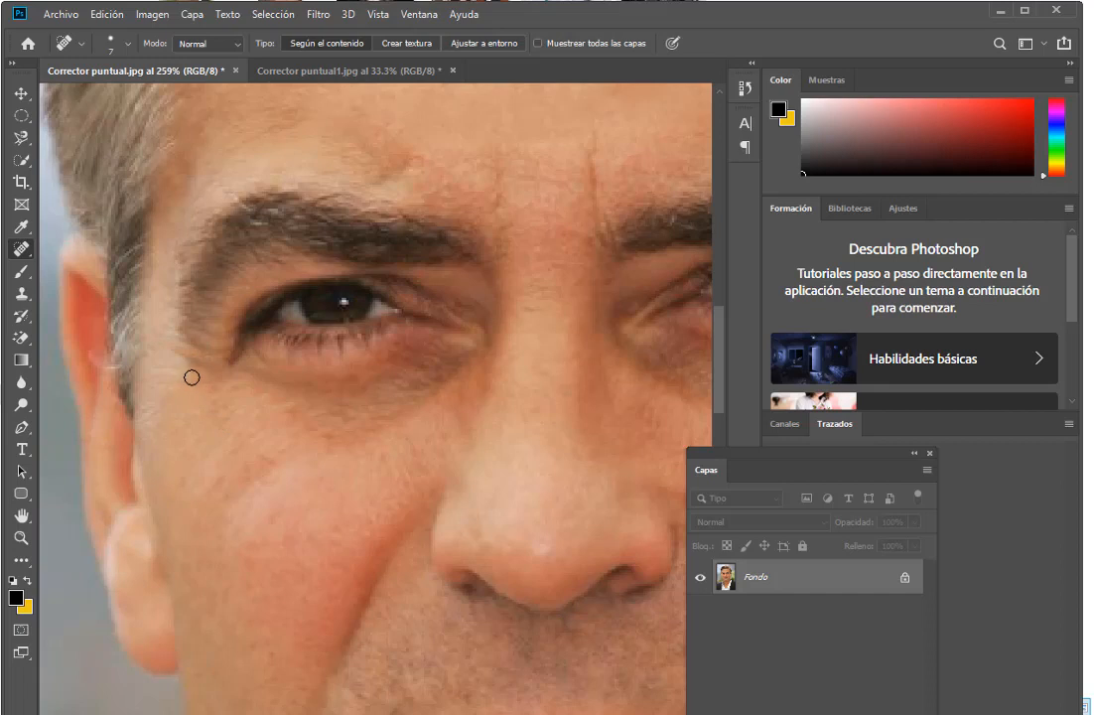
# - Heal the remaining creases at that eye's outer corner and the small marks on the cheek just below it
pyautogui.moveTo(202, 364)
pyautogui.mouseDown()
pyautogui.moveTo(186, 360)
pyautogui.moveTo(191, 347)
pyautogui.mouseUp()
pyautogui.click(419, 392)
pyautogui.moveTo(264, 417); pyautogui.dragTo(244, 442)
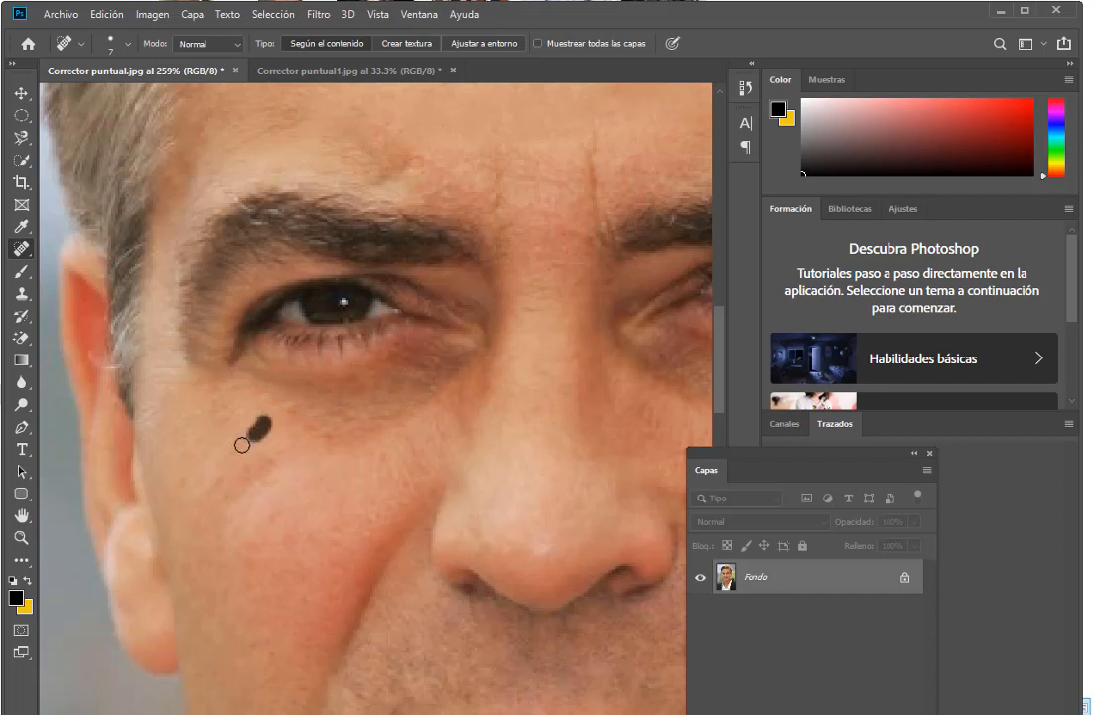
pyautogui.click(238, 413)
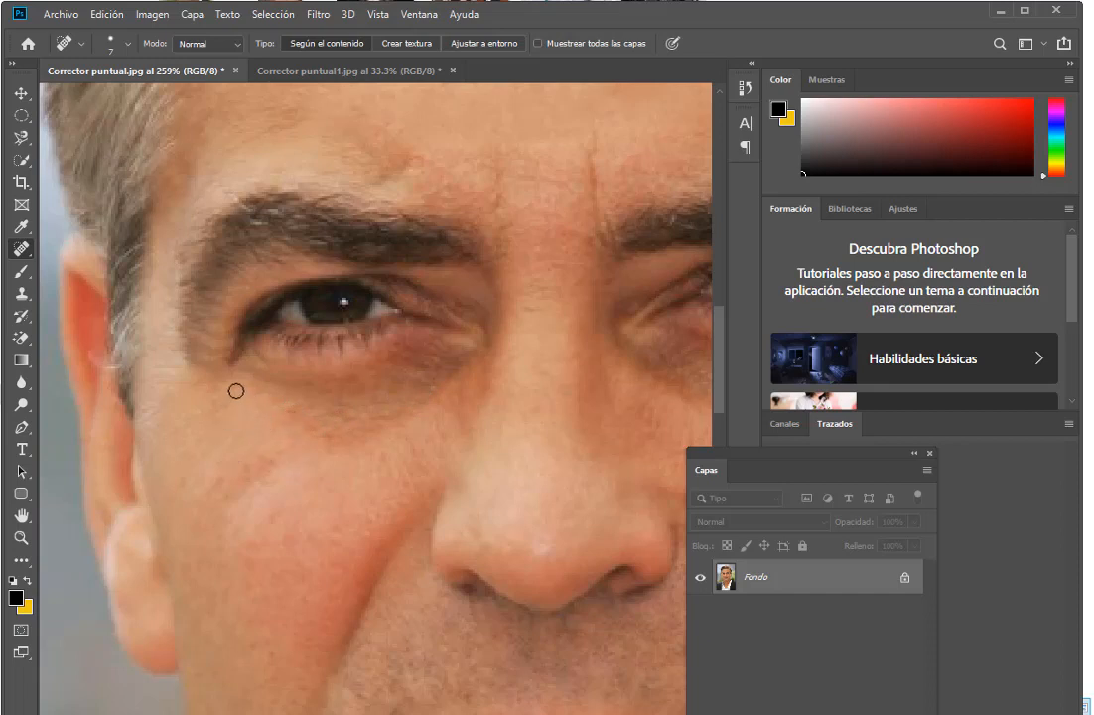
pyautogui.moveTo(214, 401); pyautogui.dragTo(251, 380)
# - Heal the two vertical frown lines between the man's eyebrows
pyautogui.moveTo(590, 159); pyautogui.dragTo(592, 210)
pyautogui.moveTo(498, 163); pyautogui.dragTo(496, 206)
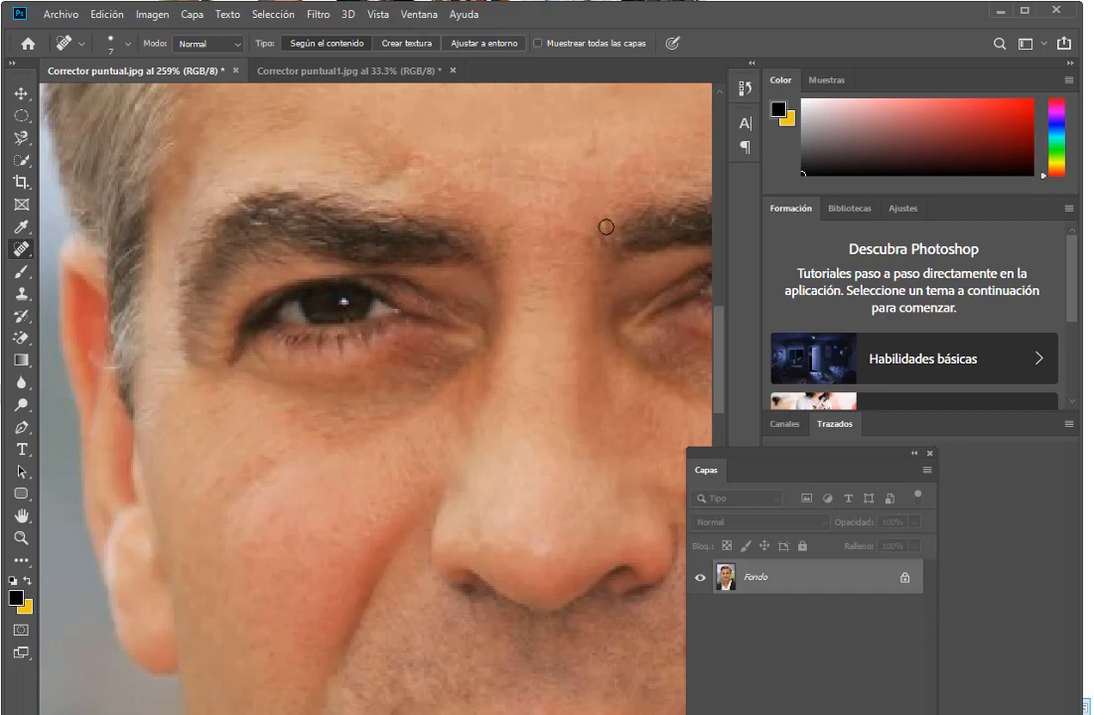
pyautogui.hotkey('ctrl', '-')
pyautogui.hotkey('ctrl', '-')
pyautogui.hotkey('ctrl', '-')
pyautogui.hotkey('ctrl', '-')
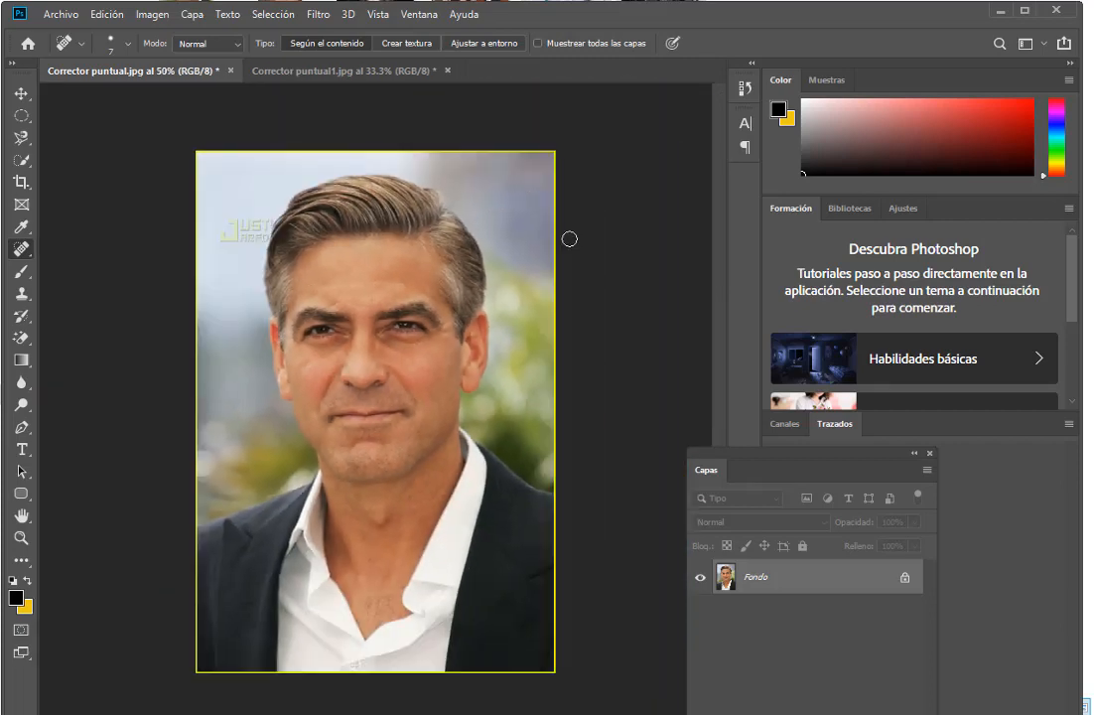
# - Heal the small crease above the eyebrow on the image's left side and the faint mark in the middle of the forehead
pyautogui.hotkey('ctrl', '+')
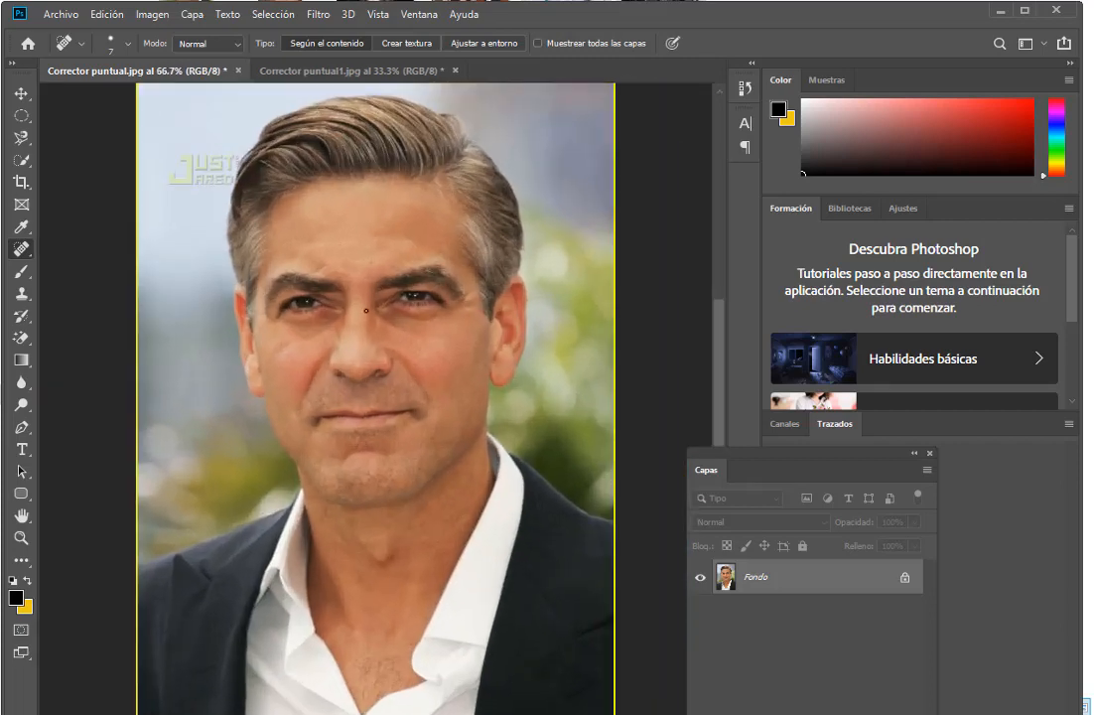
pyautogui.scroll(5, 333, 278)
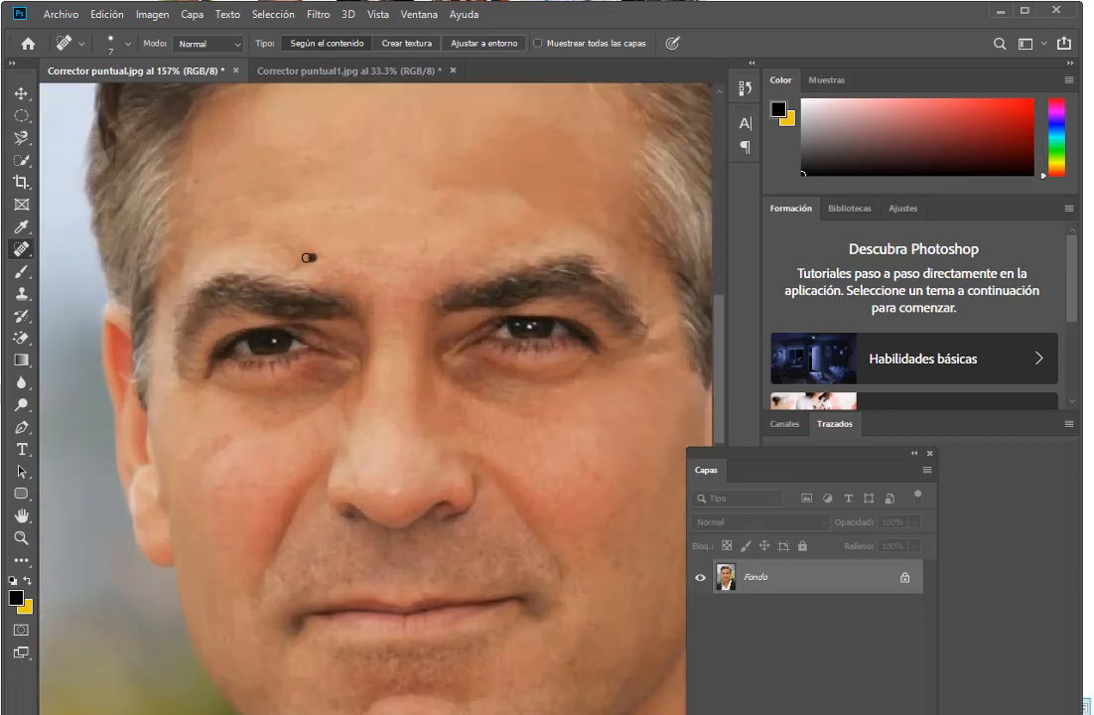
pyautogui.moveTo(306, 257)
pyautogui.mouseDown()
pyautogui.moveTo(315, 259)
pyautogui.moveTo(290, 242)
pyautogui.mouseUp()
pyautogui.moveTo(457, 190); pyautogui.dragTo(433, 184)
pyautogui.hotkey('ctrl', '-')
pyautogui.hotkey('ctrl', '-')
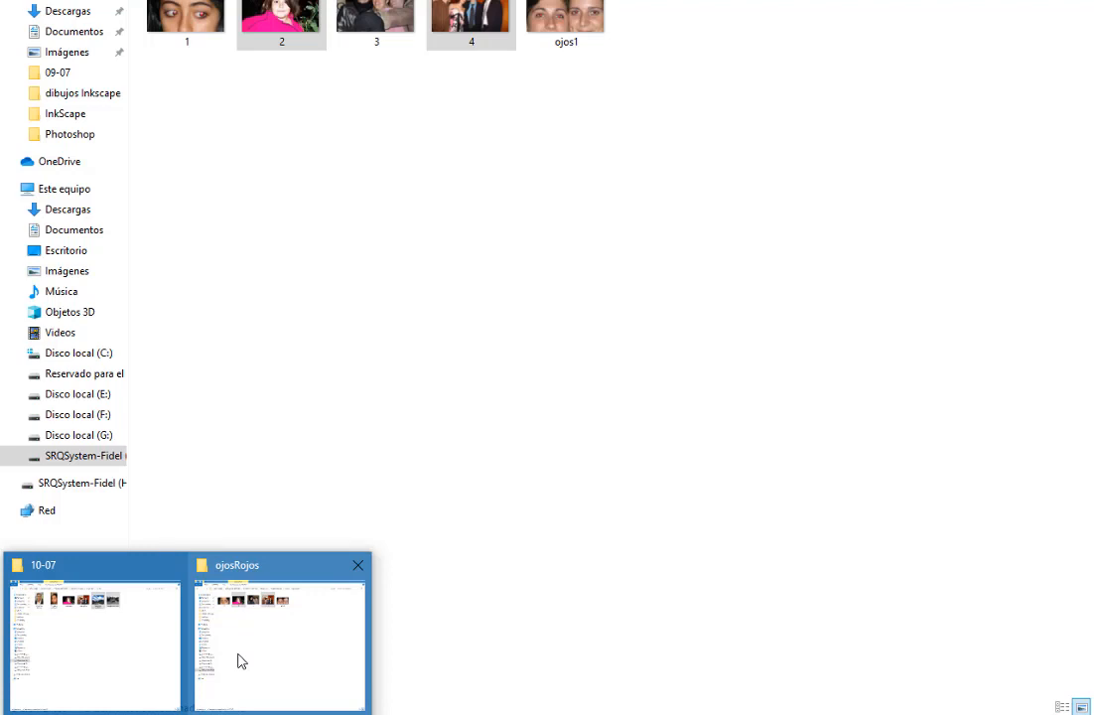
# - Open ojos rojos and ojos rojos2 from the 10-07 folder in Photoshop and bring up the girl's portrait, ojos rojos.jpg
pyautogui.click(241, 662)
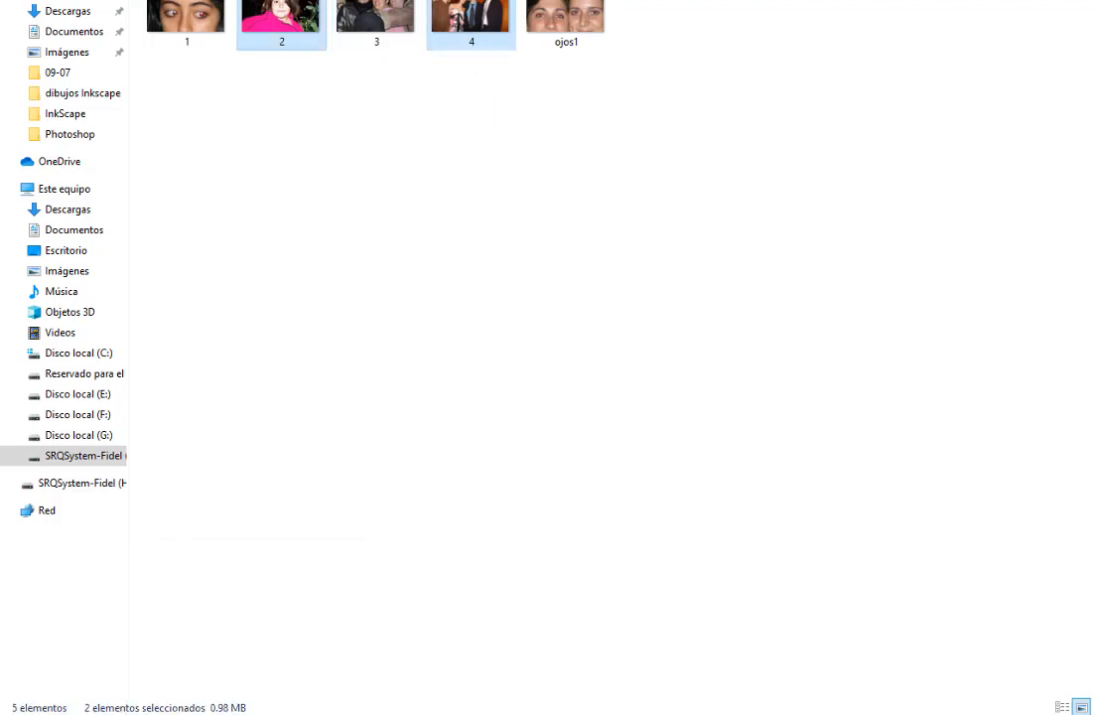
pyautogui.click(152, 664)
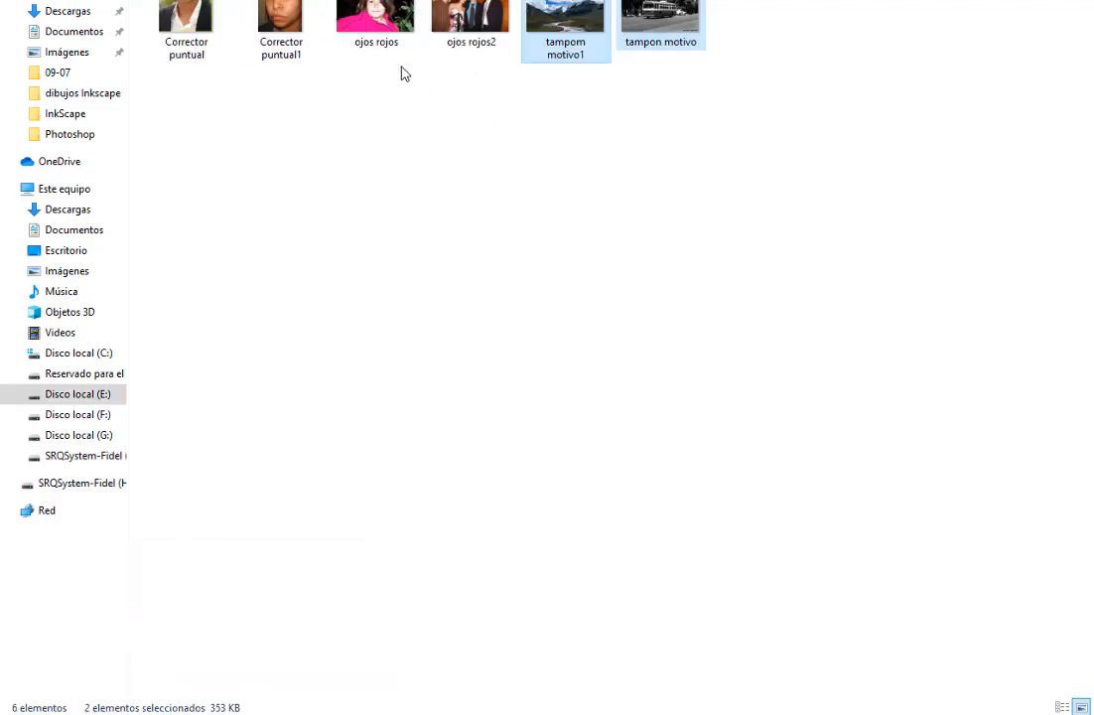
pyautogui.moveTo(389, 55); pyautogui.dragTo(511, 60)
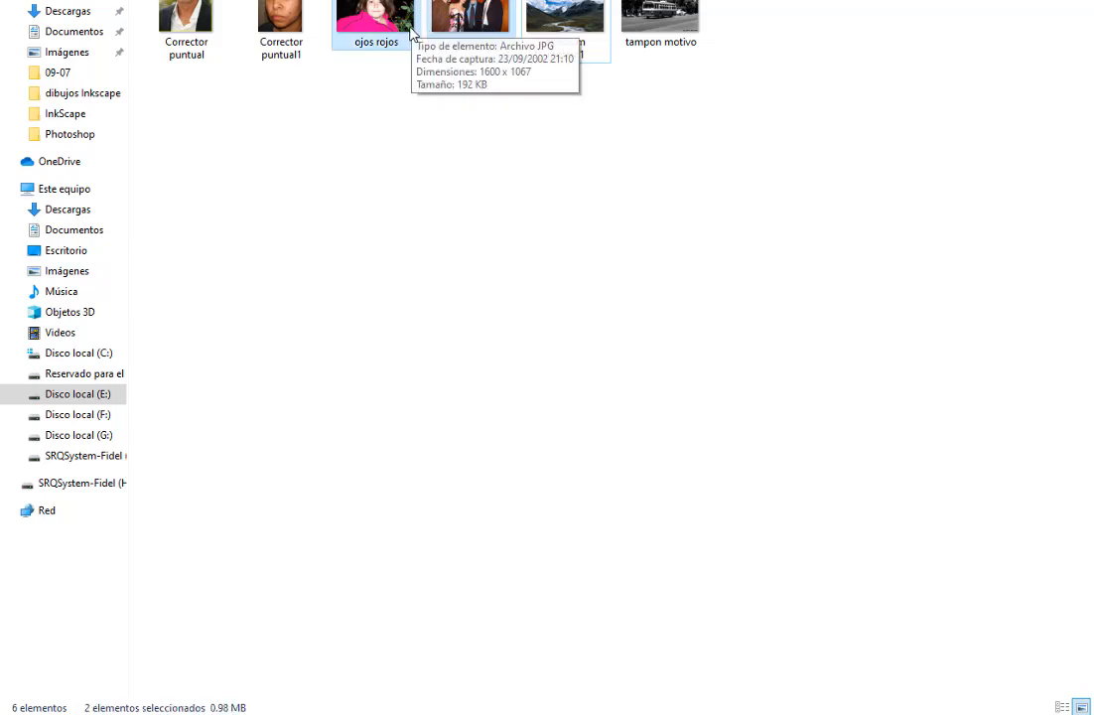
pyautogui.moveTo(415, 29); pyautogui.dragTo(704, 42)
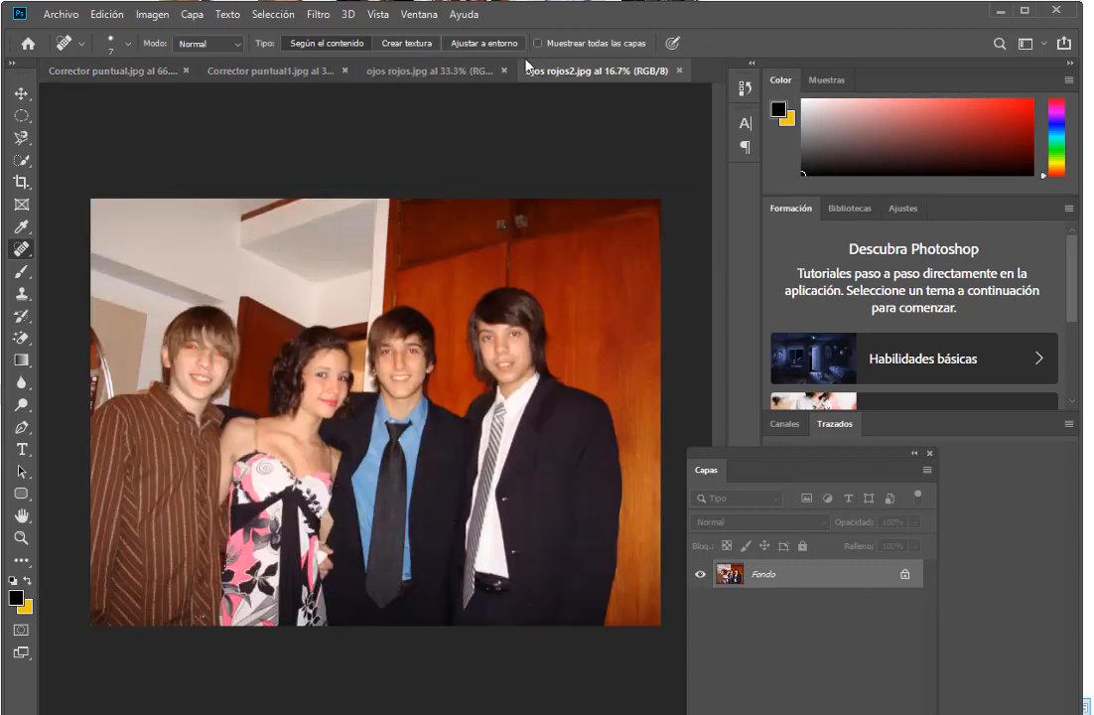
pyautogui.click(379, 65)
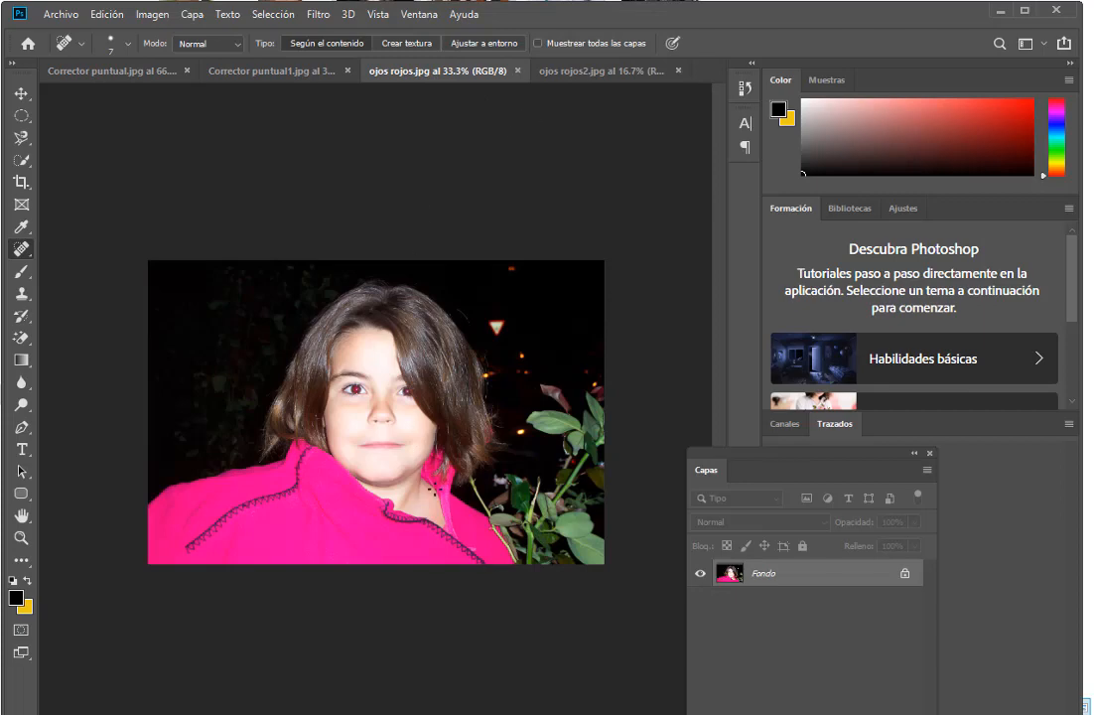
pyautogui.hotkey('ctrl', '+')
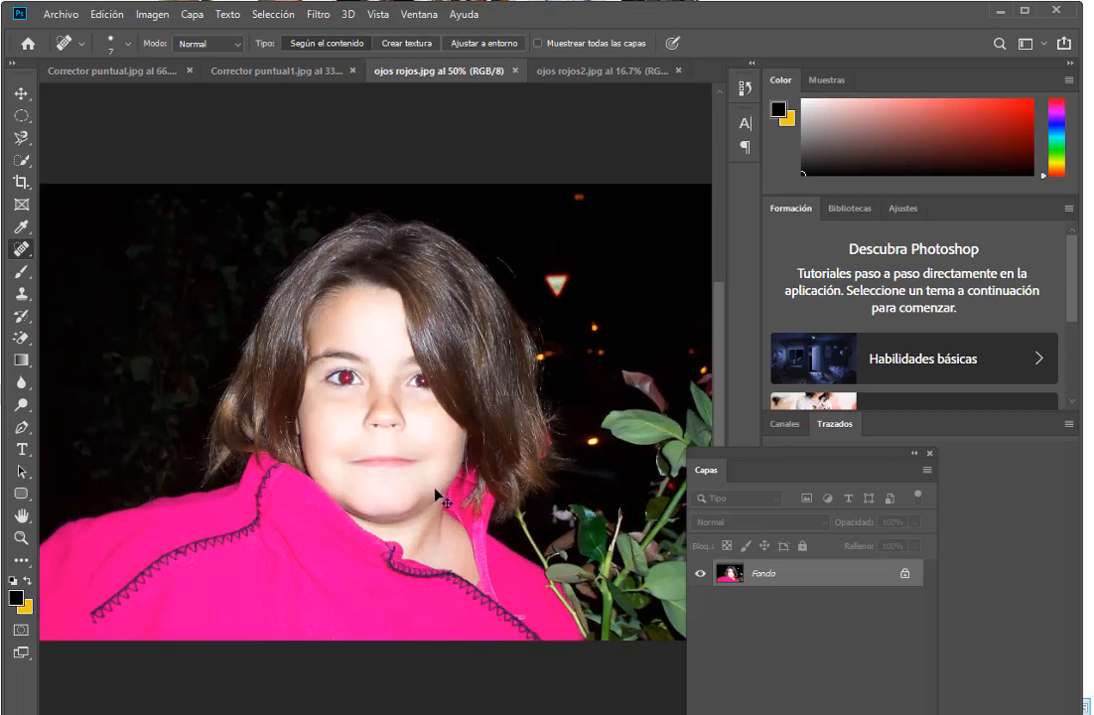
# - Switch to the Red Eye tool for correcting the eyes in the girl's portrait
pyautogui.hotkey('ctrl', '+')
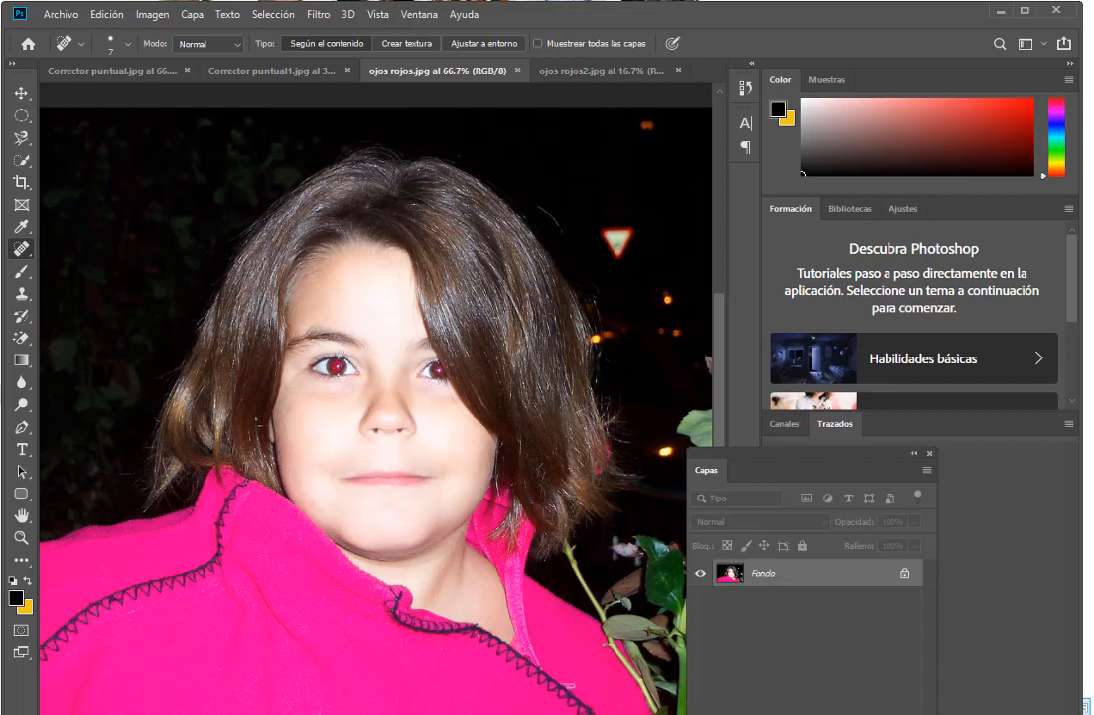
pyautogui.click(22, 94)
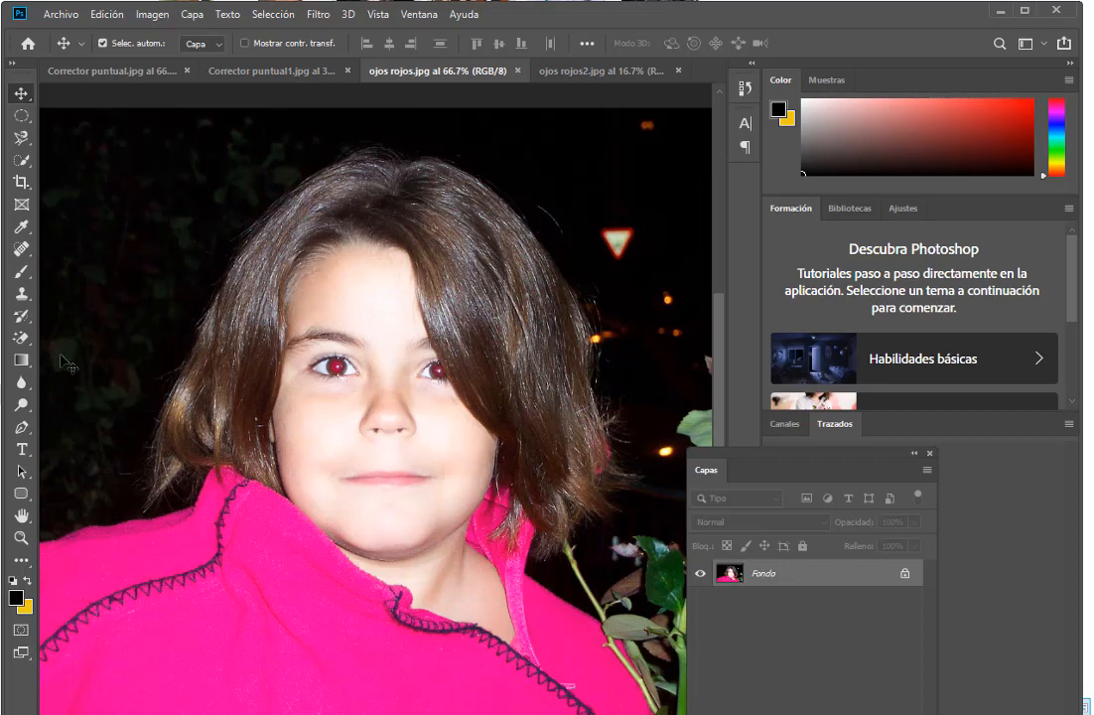
pyautogui.click(21, 249)
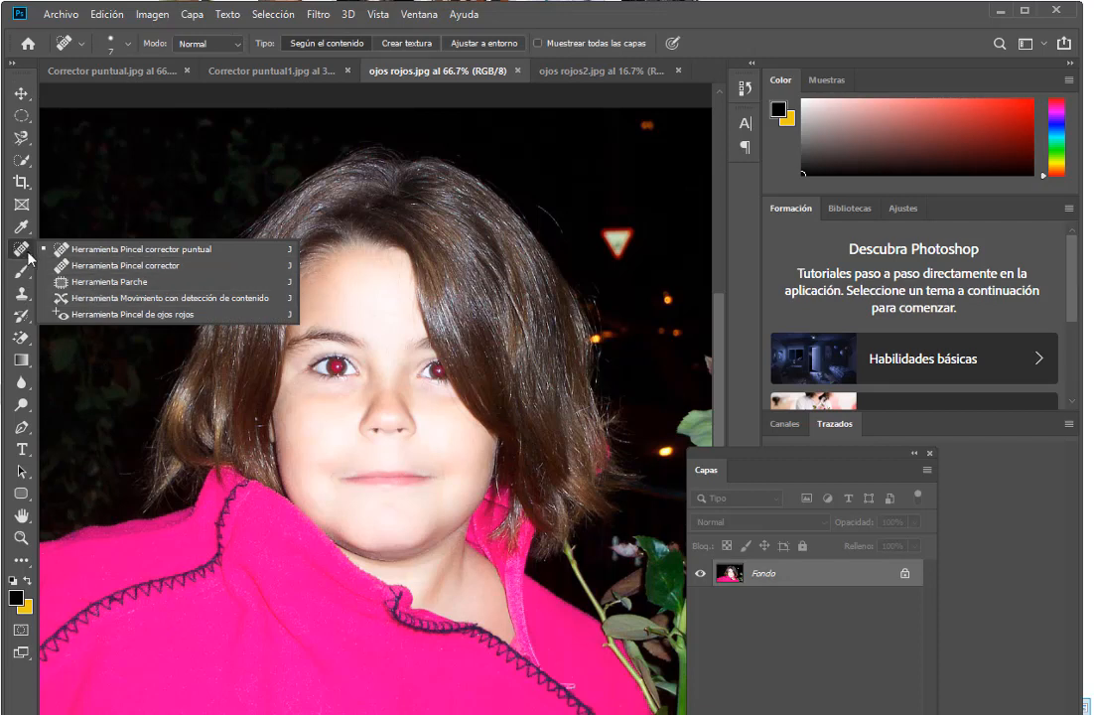
pyautogui.click(164, 316)
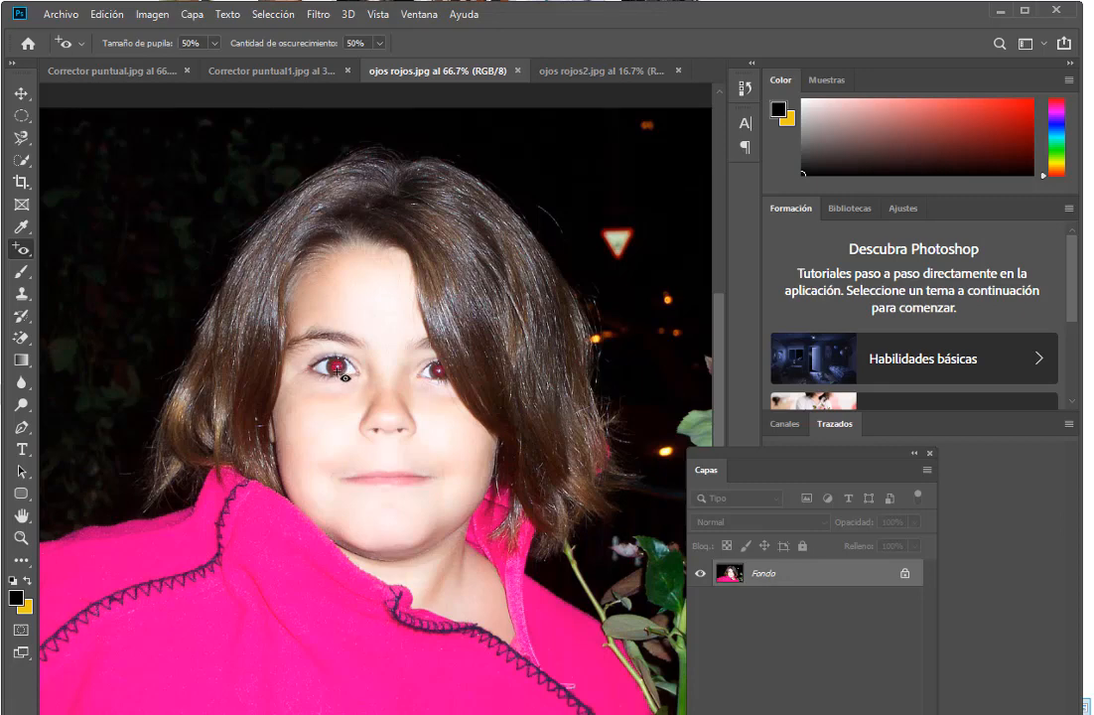
pyautogui.hotkey('ctrl', '+')
pyautogui.hotkey('ctrl', '+')
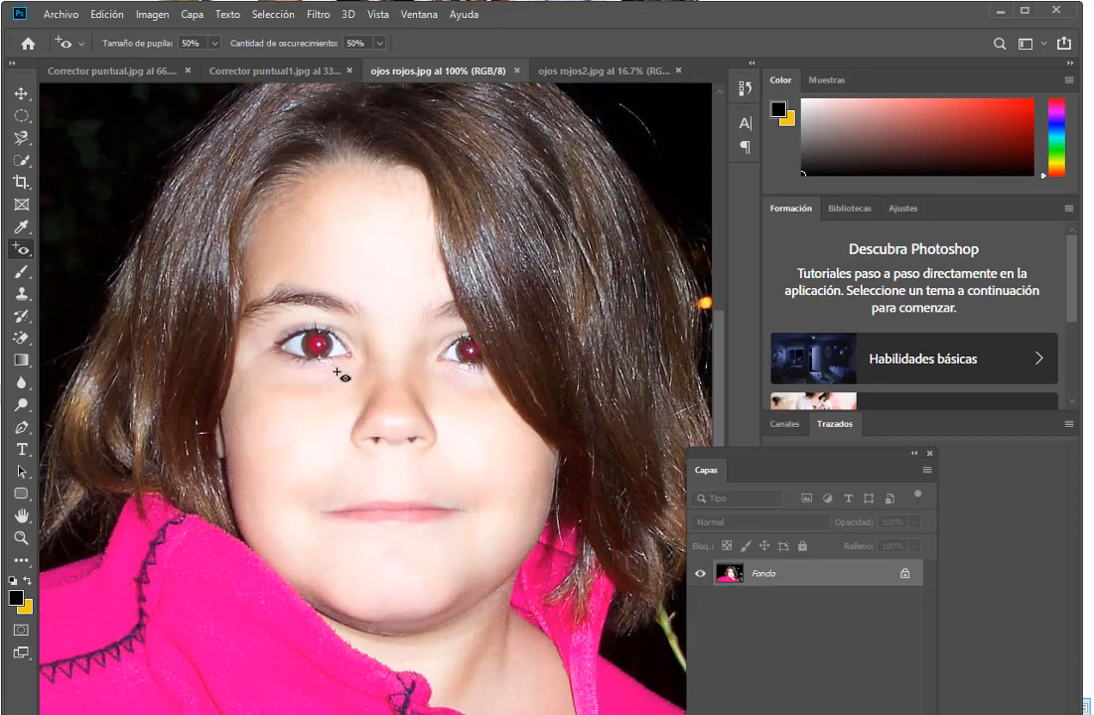
pyautogui.scroll(2, 342, 375)
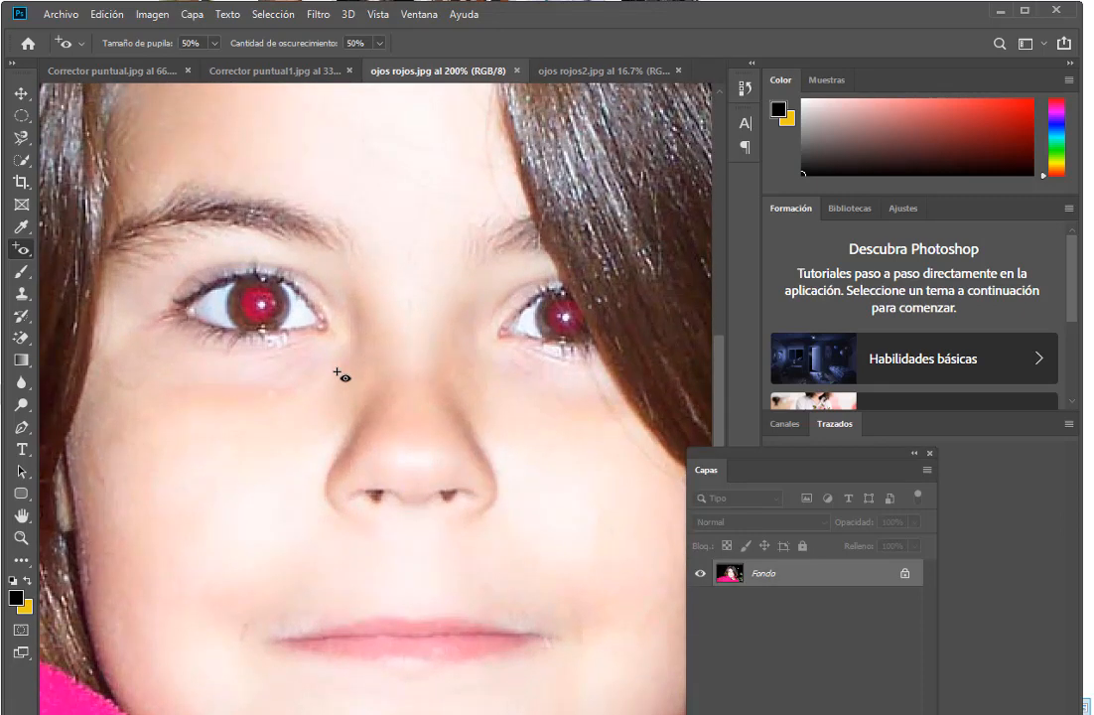
# - Set the Red Eye tool's pupil size to 50%
pyautogui.click(215, 43)
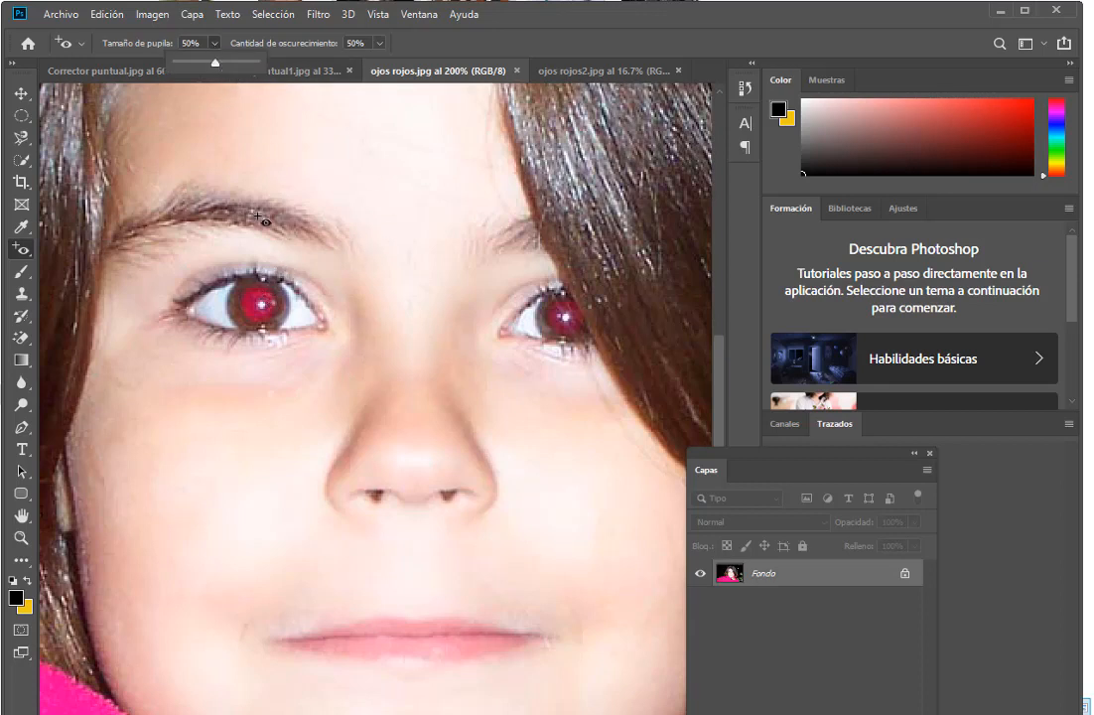
pyautogui.moveTo(214, 63); pyautogui.dragTo(249, 63)
pyautogui.click(182, 43)
pyautogui.write('5')
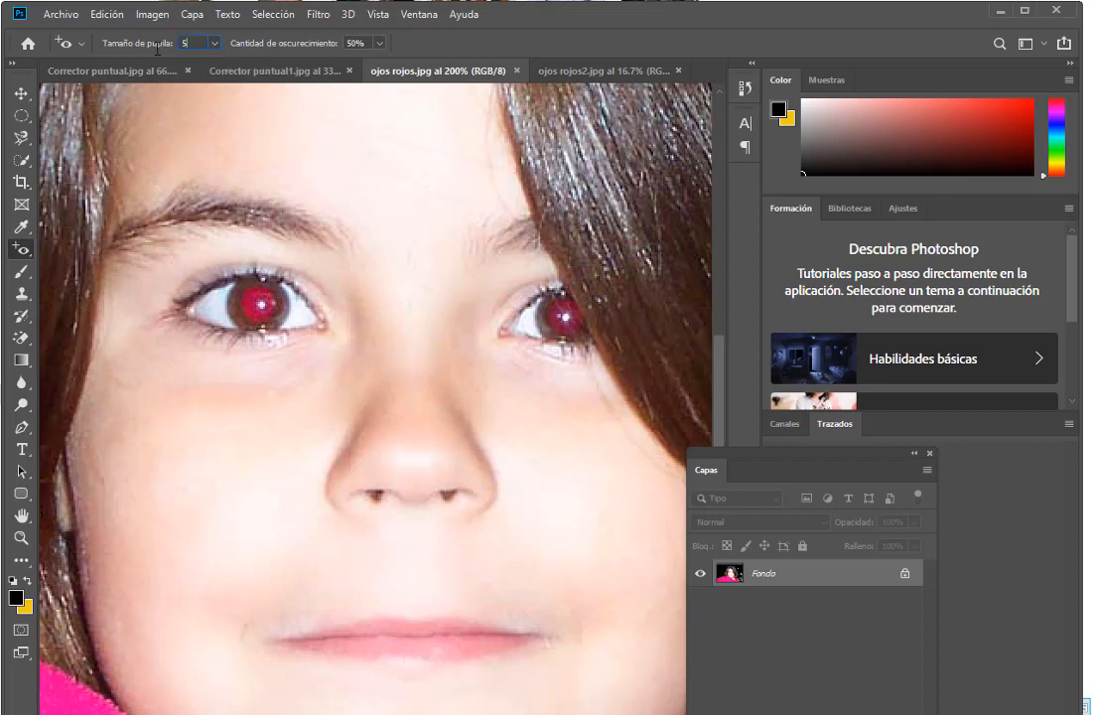
pyautogui.write('0')
pyautogui.press('Return')
# - Remove the red-eye effect from both of the girl's pupils in ojos rojos.jpg
pyautogui.click(264, 304)
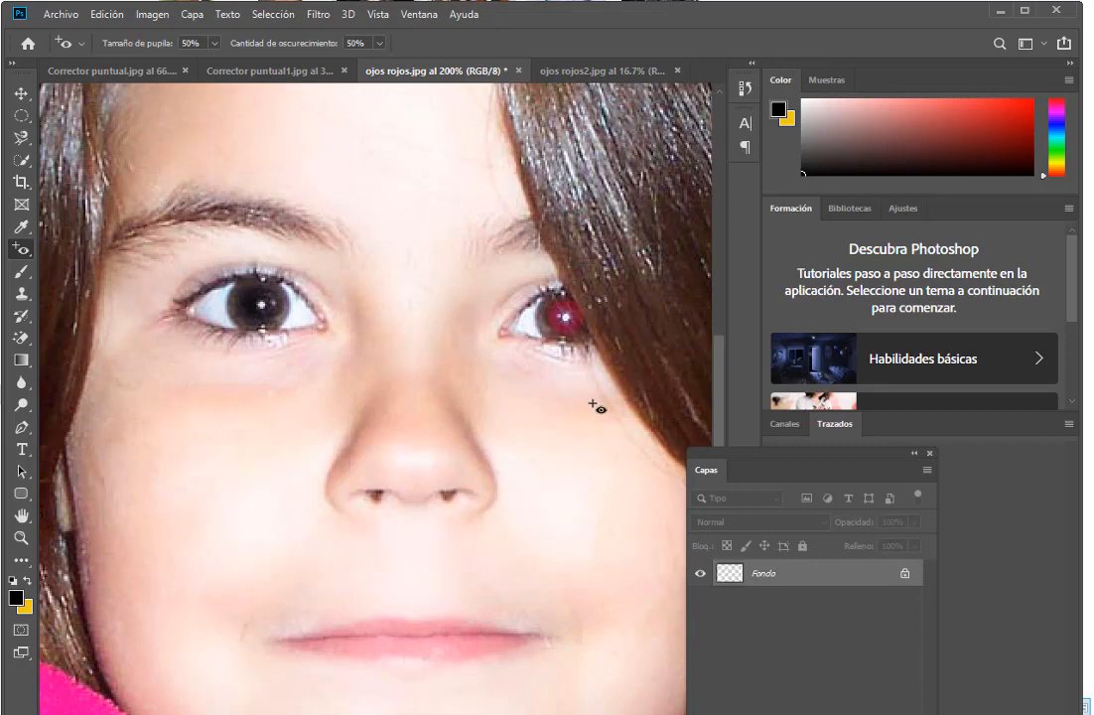
pyautogui.click(562, 316)
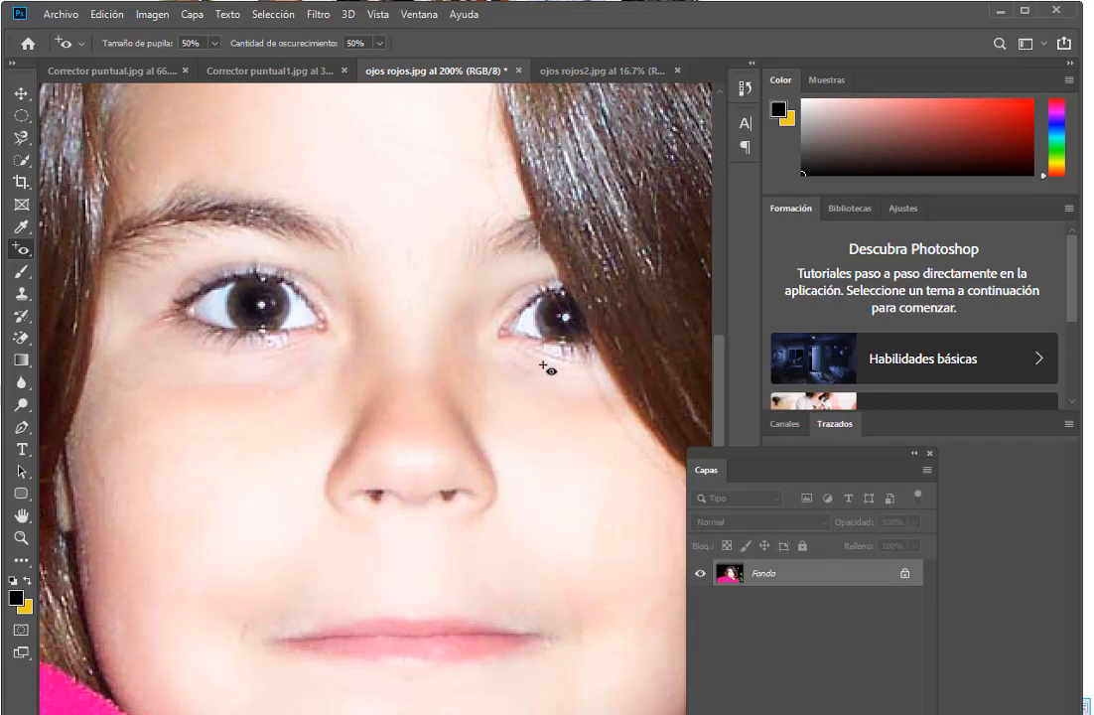
pyautogui.hotkey('ctrl', '-')
pyautogui.hotkey('ctrl', '-')
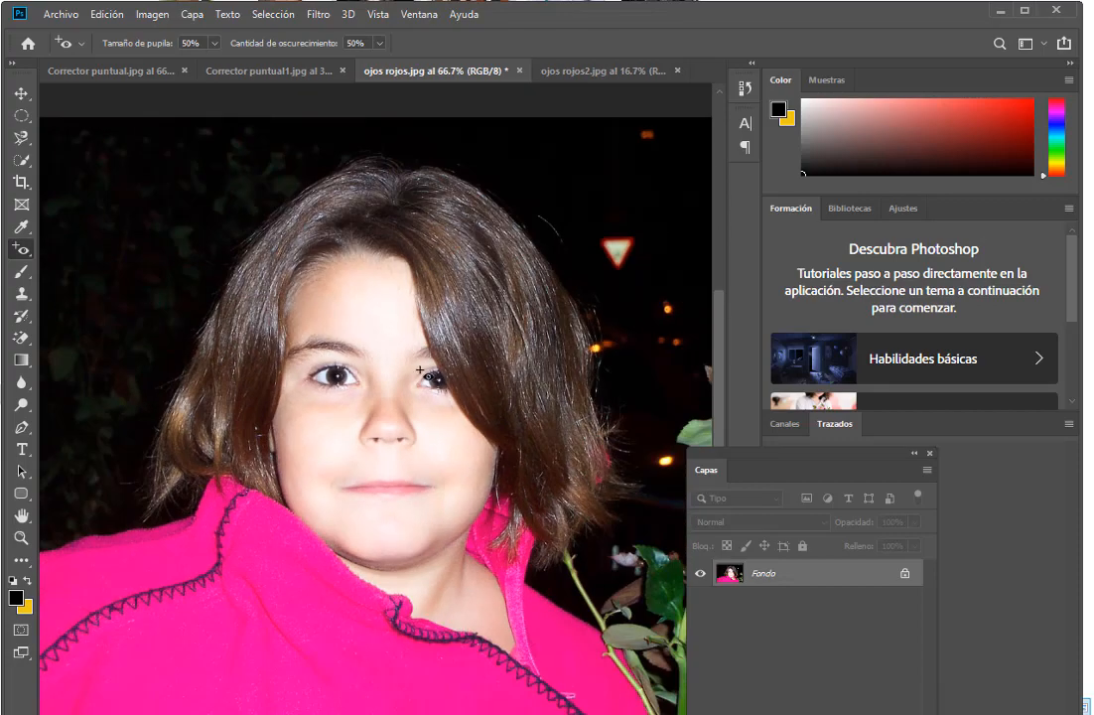
pyautogui.hotkey('ctrl', '+')
pyautogui.hotkey('ctrl', '-')
pyautogui.hotkey('ctrl', '-')
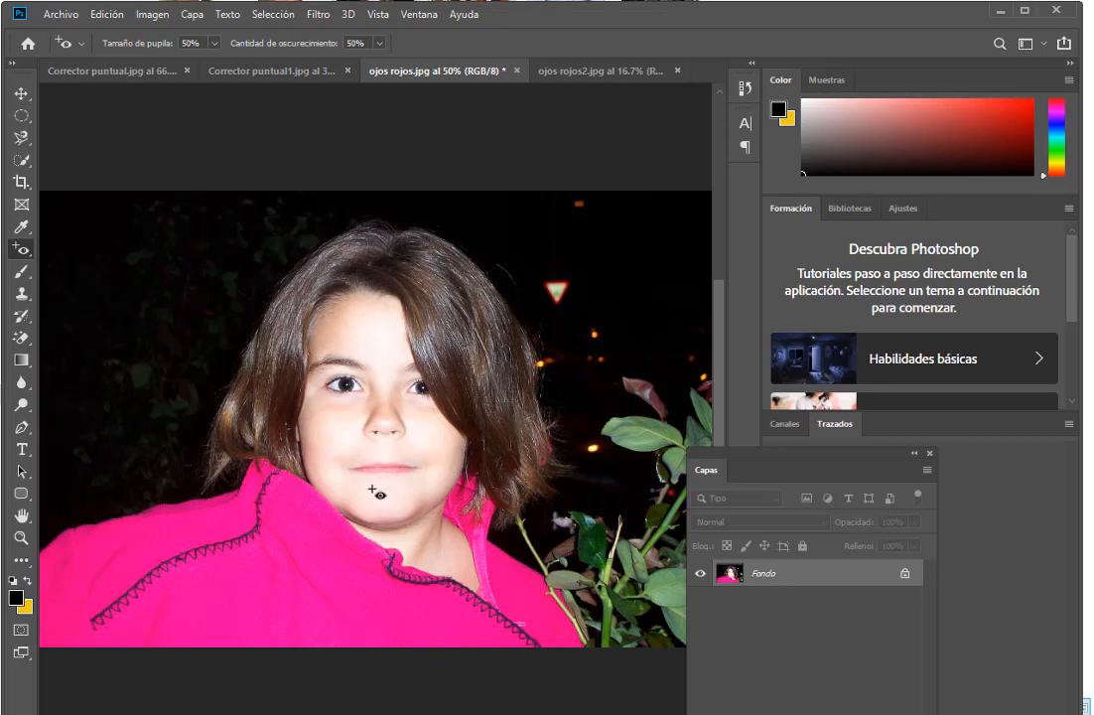
# - In ojos rojos2.jpg, remove the red-eye from both eyes of the boy with the striped tie
pyautogui.click(599, 75)
pyautogui.scroll(3, 411, 466)
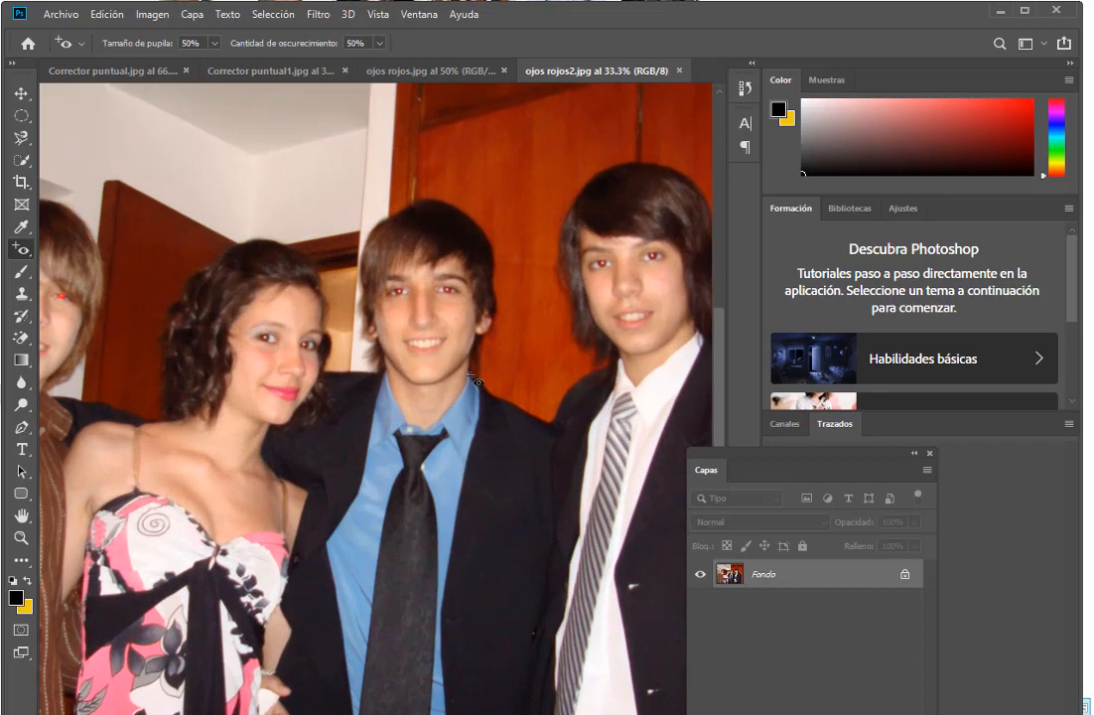
pyautogui.scroll(1, 472, 379)
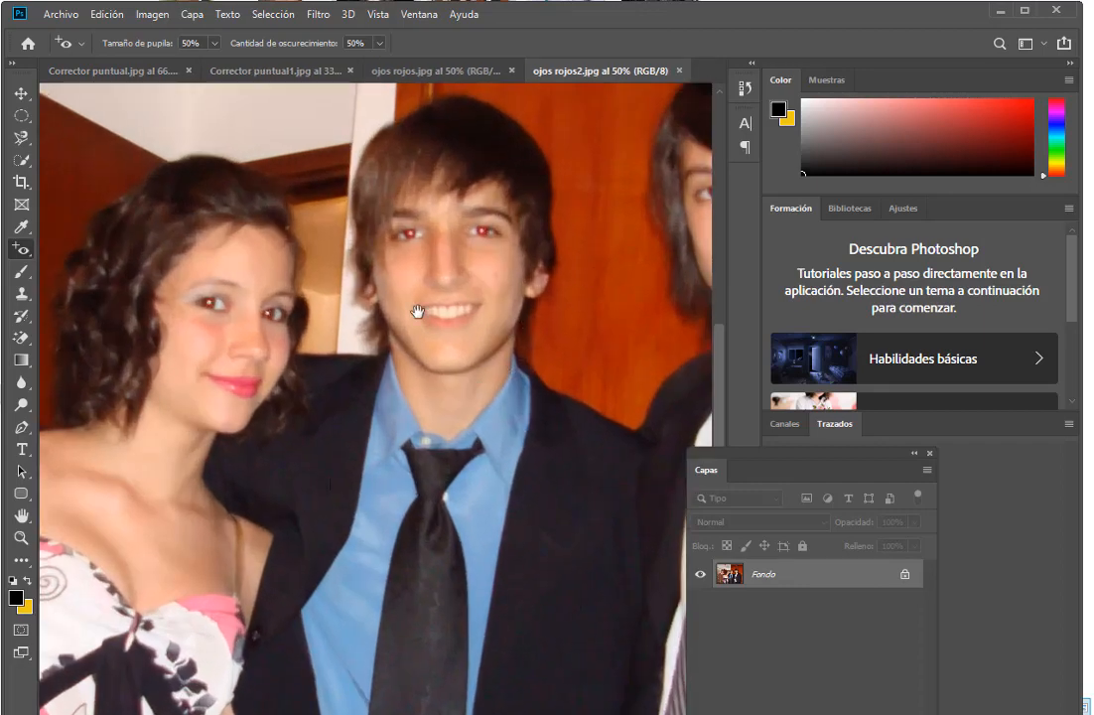
pyautogui.hscroll(5, 420, 310)
pyautogui.click(551, 226)
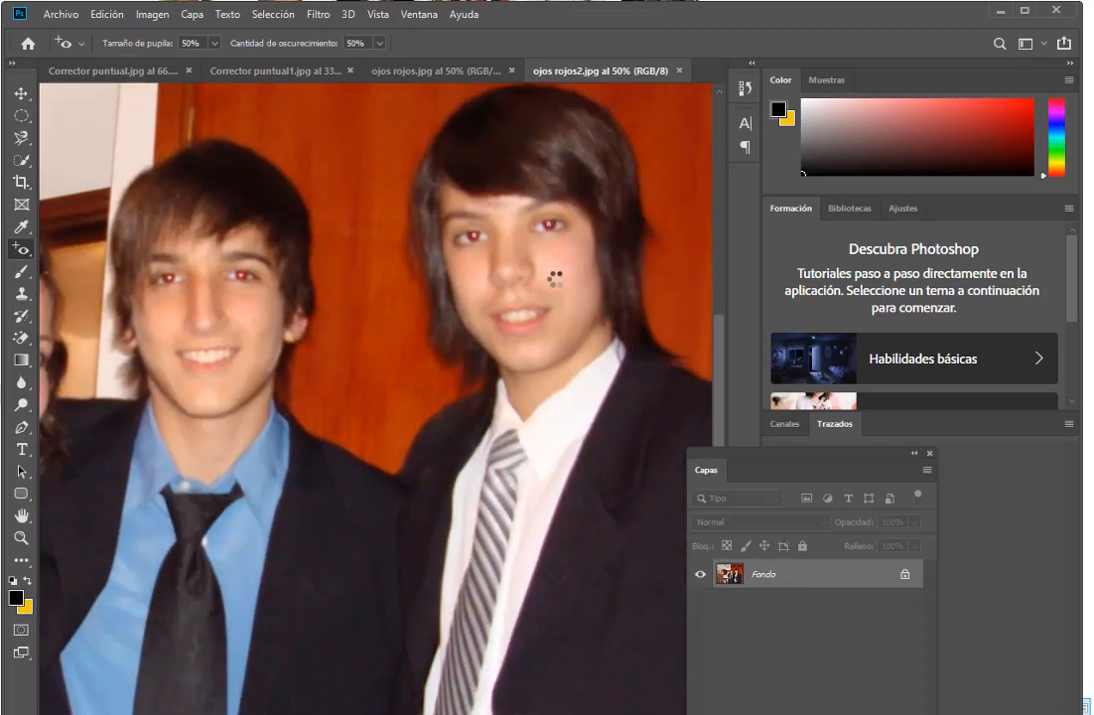
pyautogui.click(471, 236)
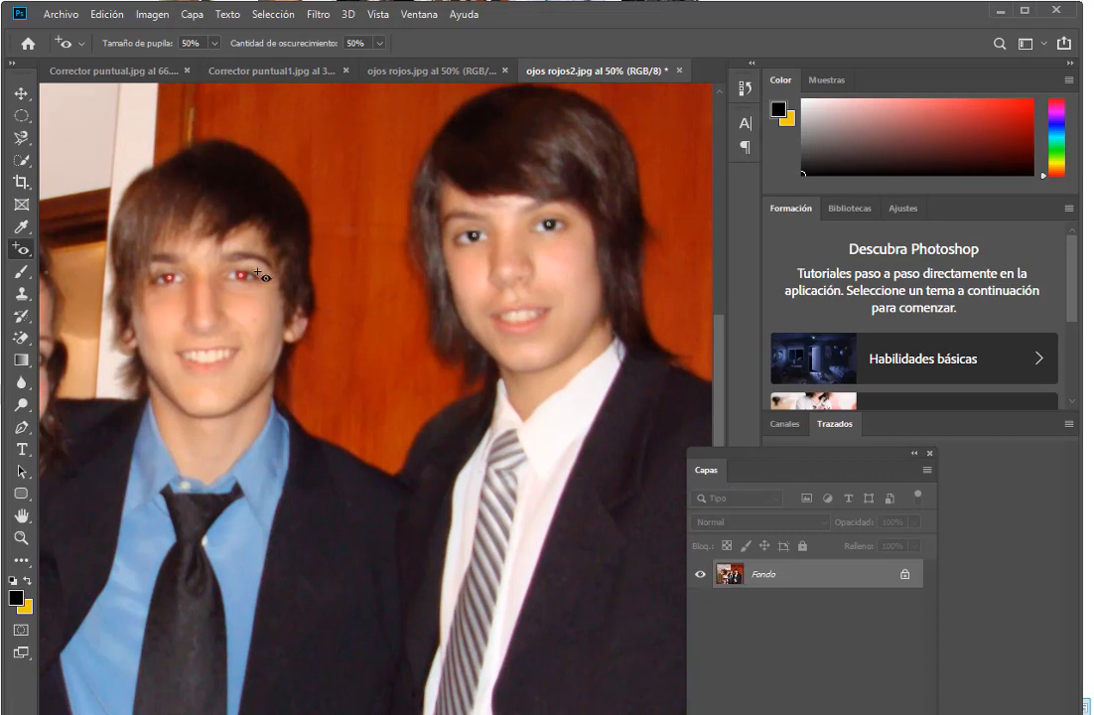
# - Remove the red-eye from the boy in the blue shirt and the young woman beside him
pyautogui.click(234, 276)
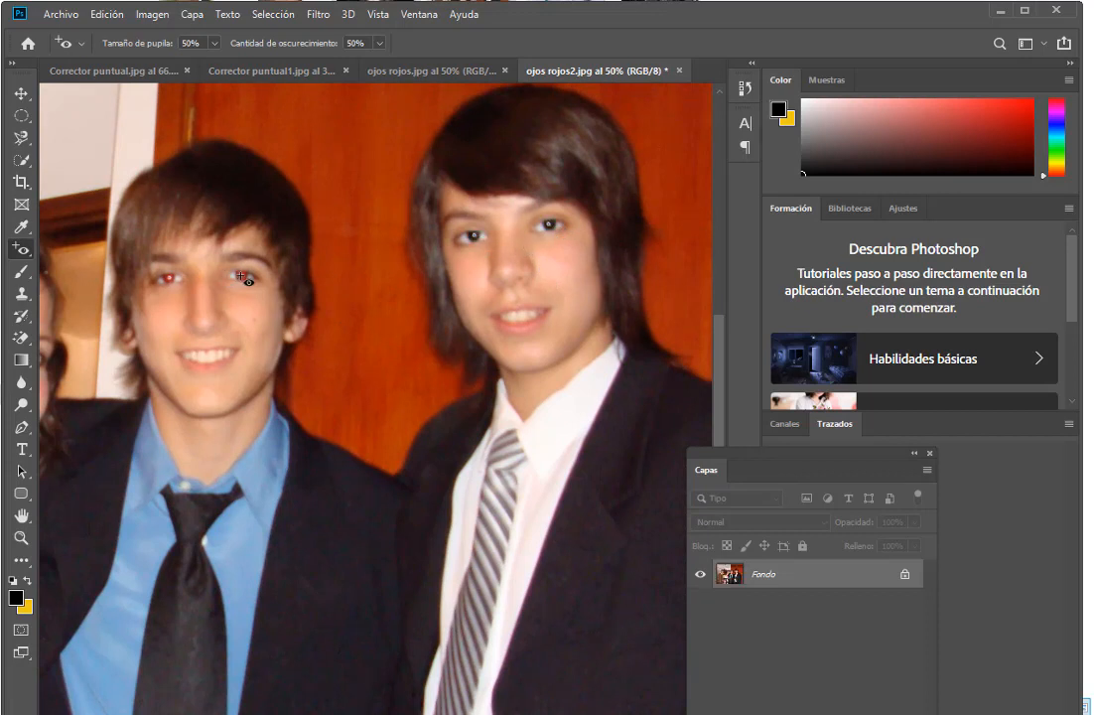
pyautogui.click(171, 278)
pyautogui.moveTo(238, 352); pyautogui.dragTo(594, 367)
pyautogui.click(340, 367)
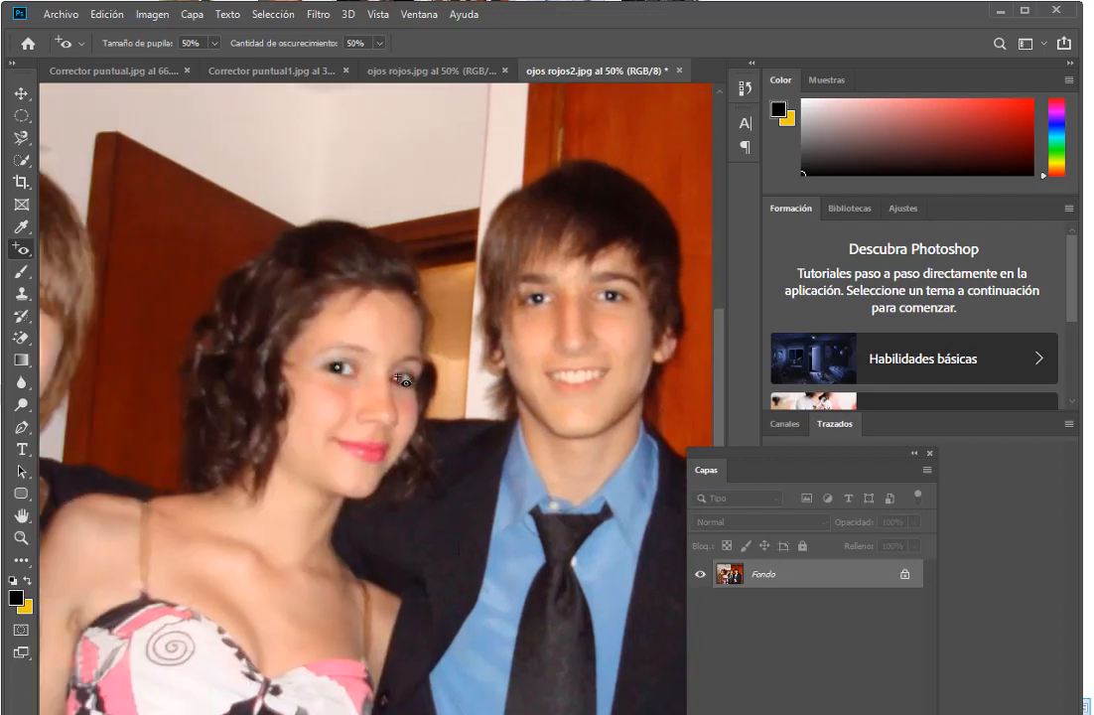
# - Remove the bright red-eye from the boy in the brown striped shirt
pyautogui.moveTo(219, 359); pyautogui.dragTo(526, 374)
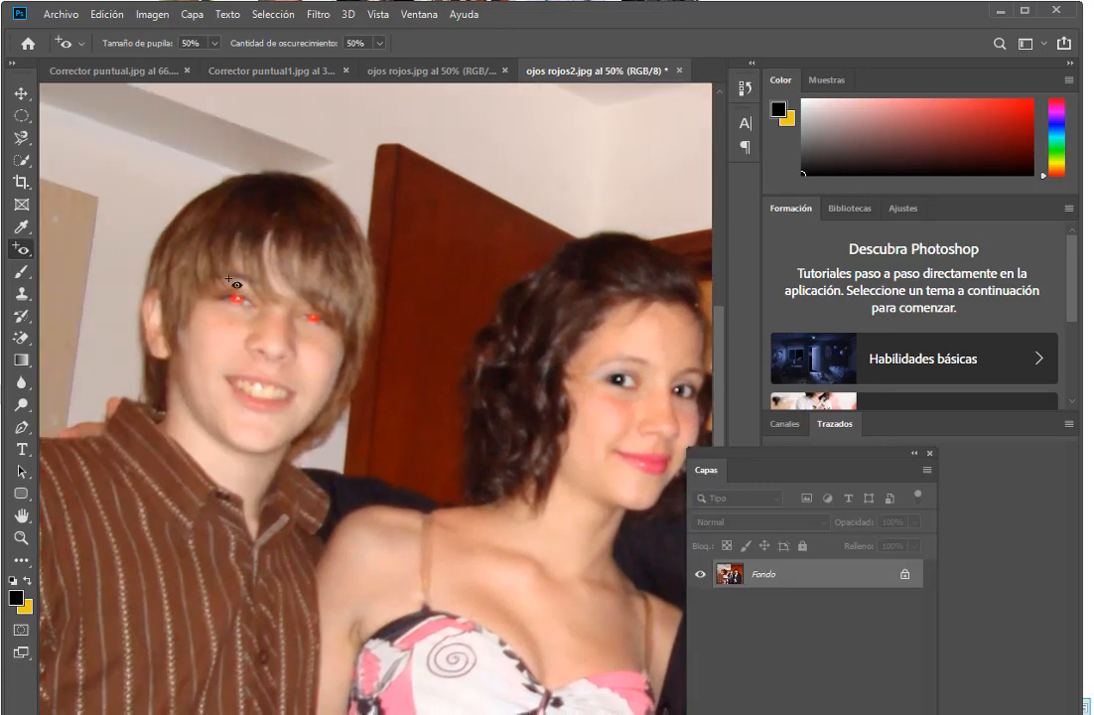
pyautogui.click(237, 296)
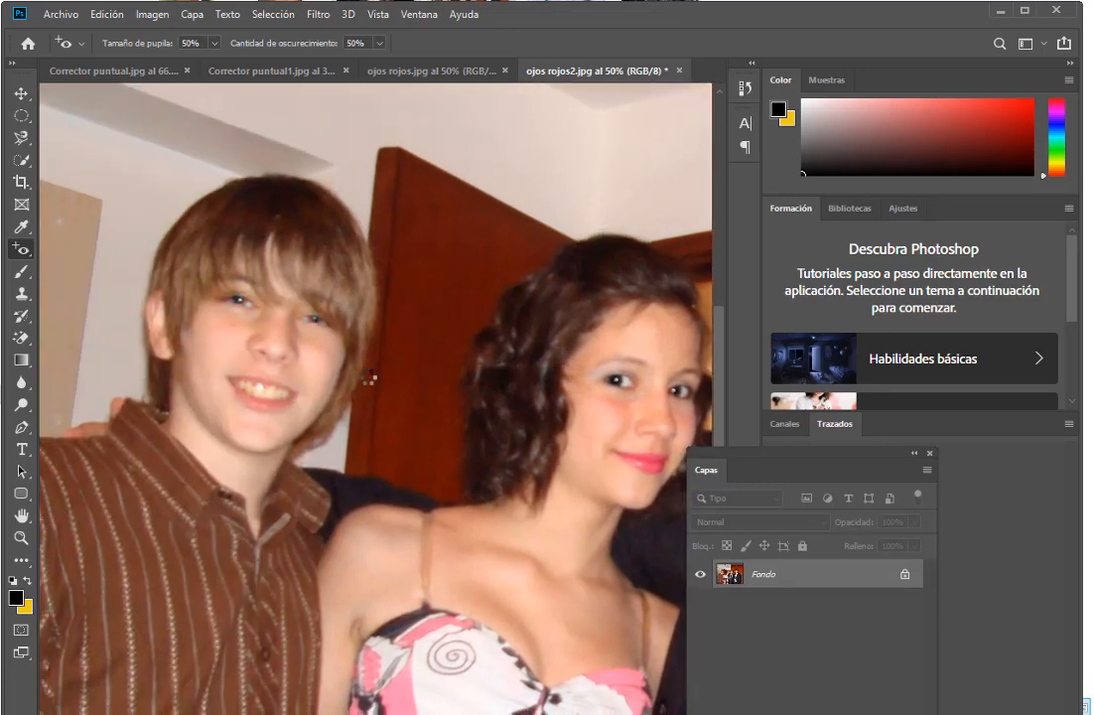
pyautogui.scroll(-2, 370, 376)
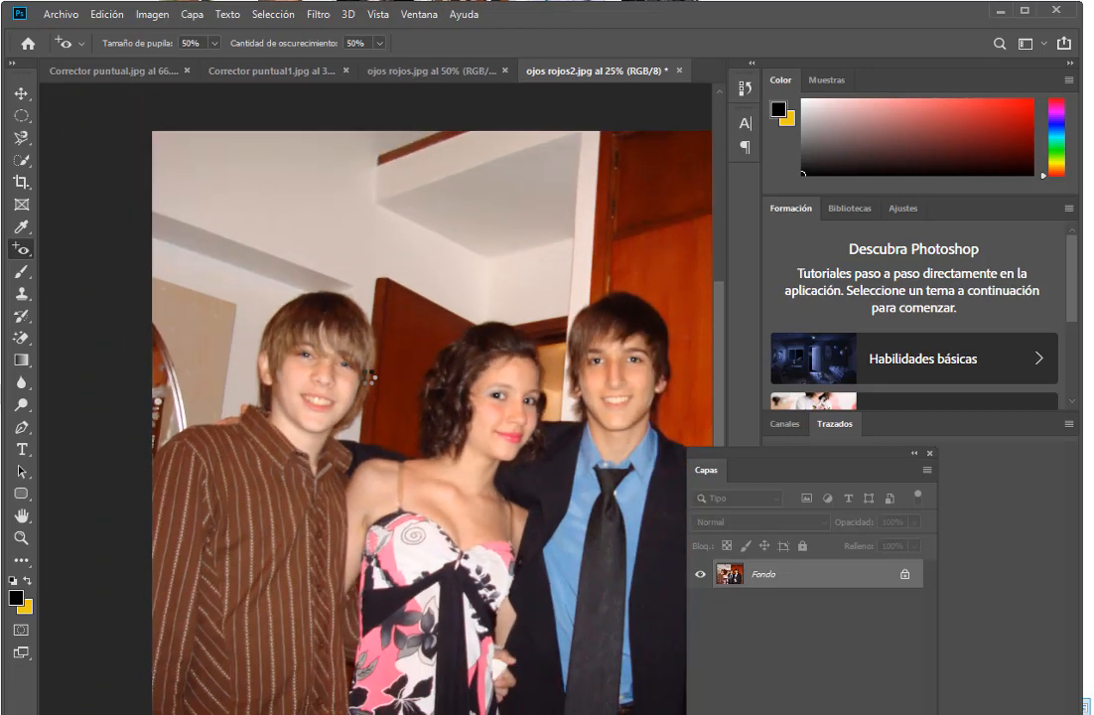
pyautogui.moveTo(371, 376); pyautogui.dragTo(233, 320)
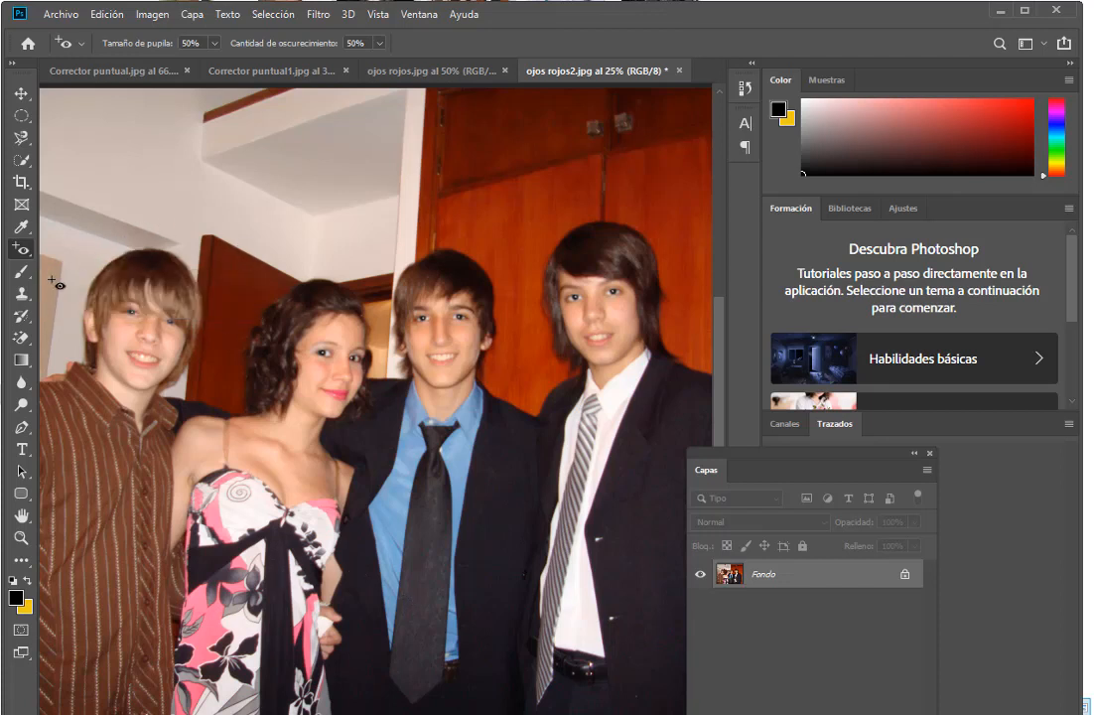
# - Activate the Clone Stamp tool and close ojos rojos.jpg and ojos rojos2.jpg without saving the changes
pyautogui.click(22, 295)
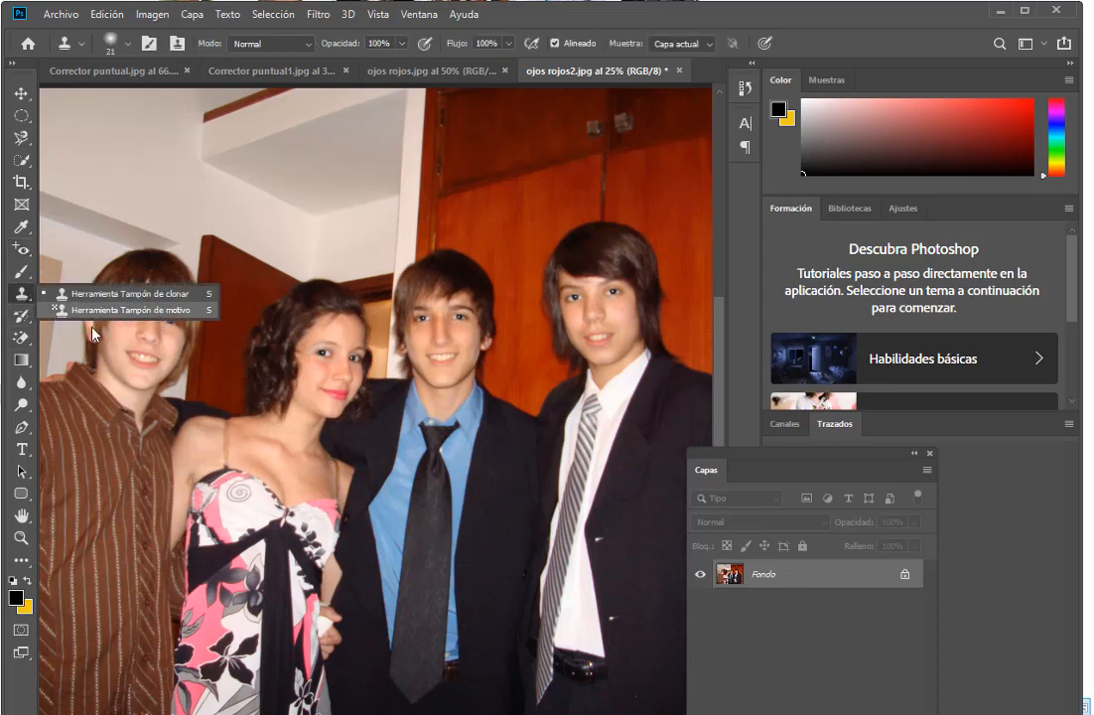
pyautogui.click(460, 77)
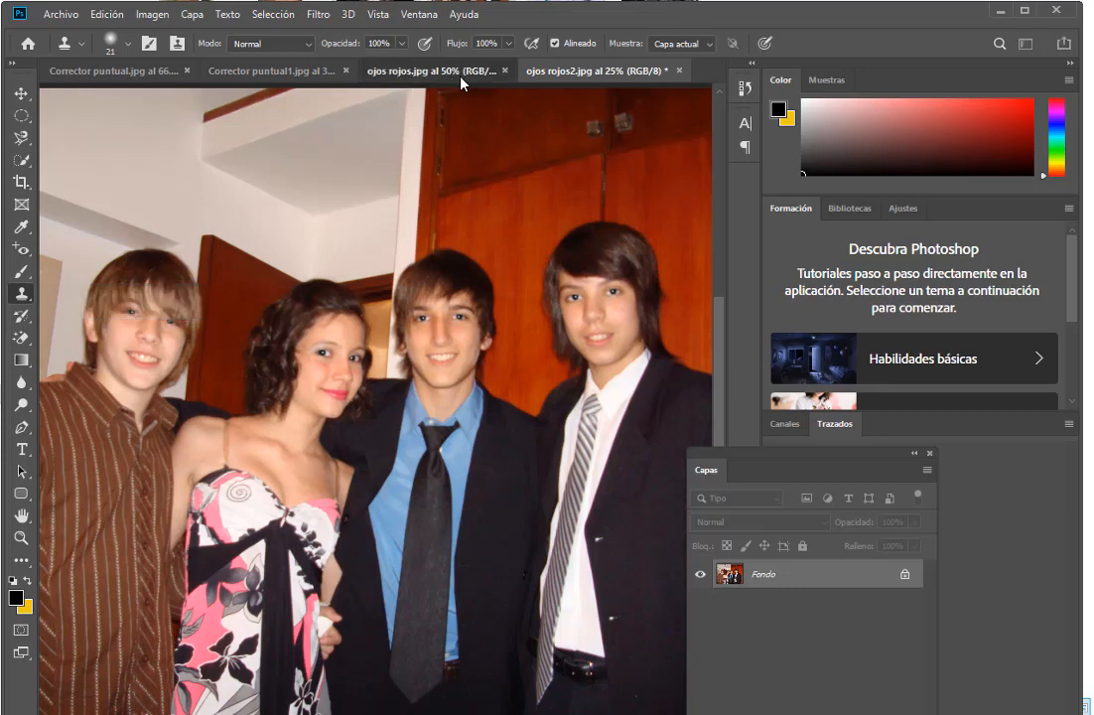
pyautogui.click(516, 70)
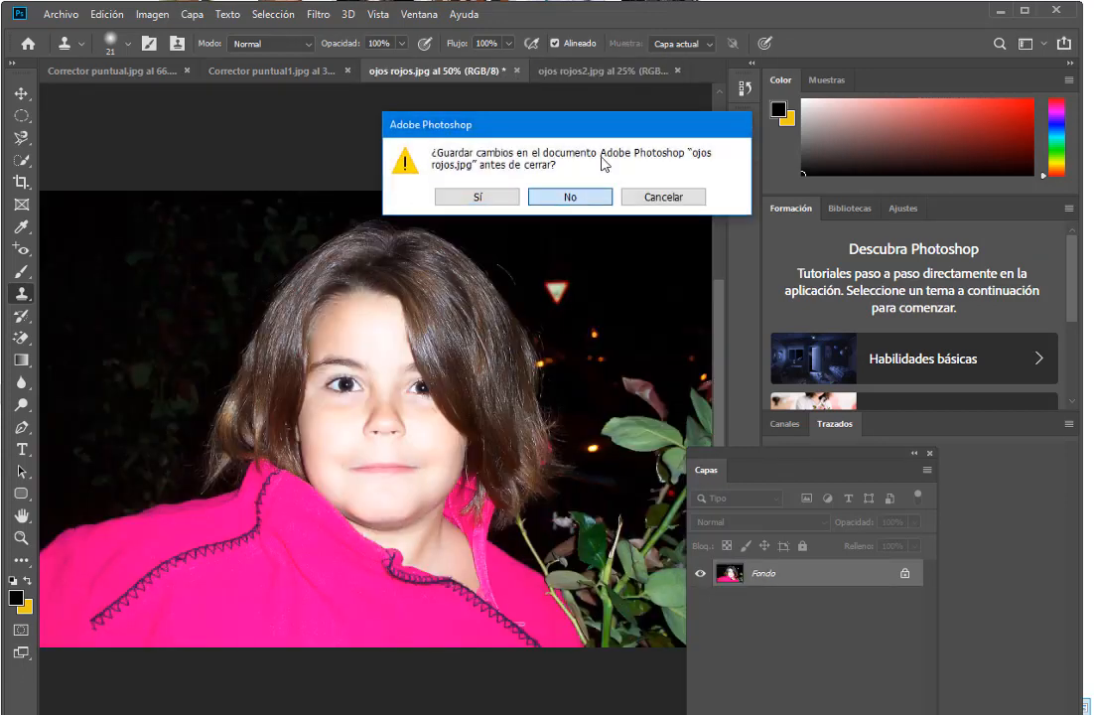
pyautogui.press('Return')
pyautogui.click(630, 71)
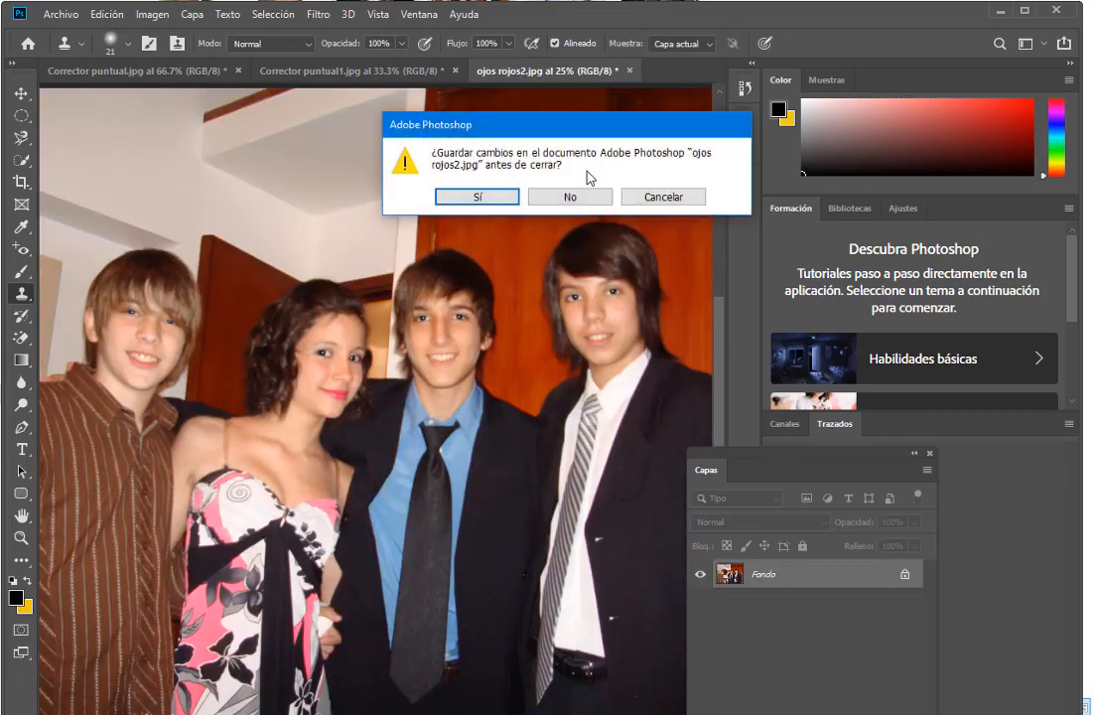
pyautogui.click(586, 195)
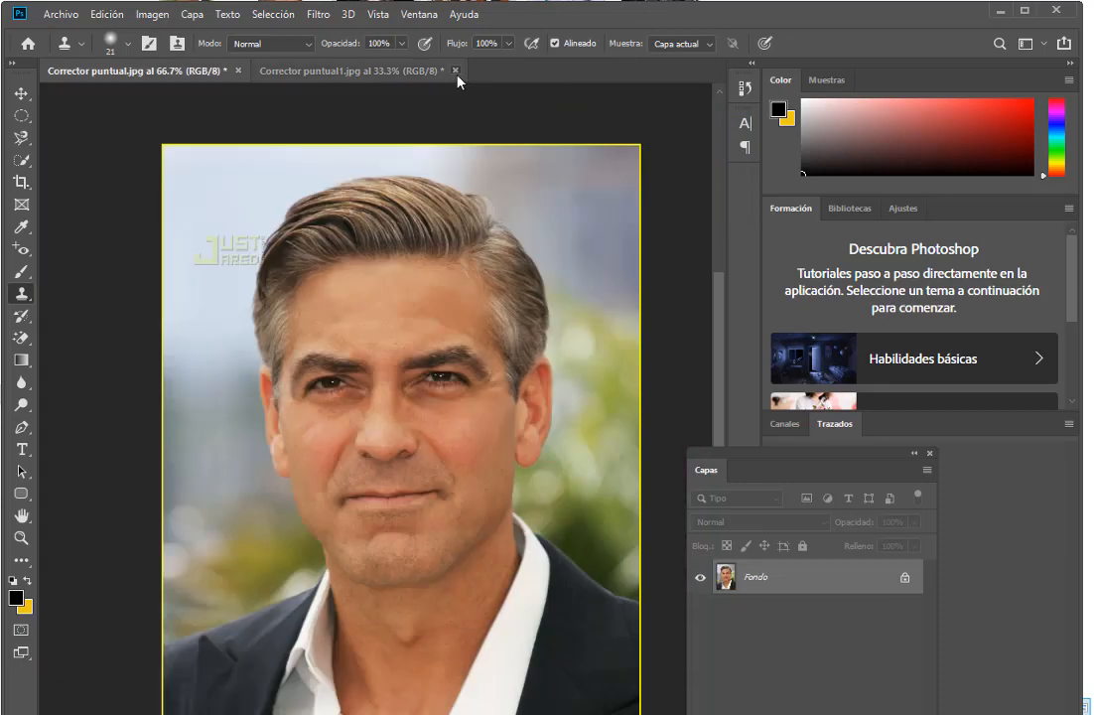
# - Close Corrector puntual1.jpg and Corrector puntual.jpg without saving the changes
pyautogui.click(456, 71)
pyautogui.click(566, 197)
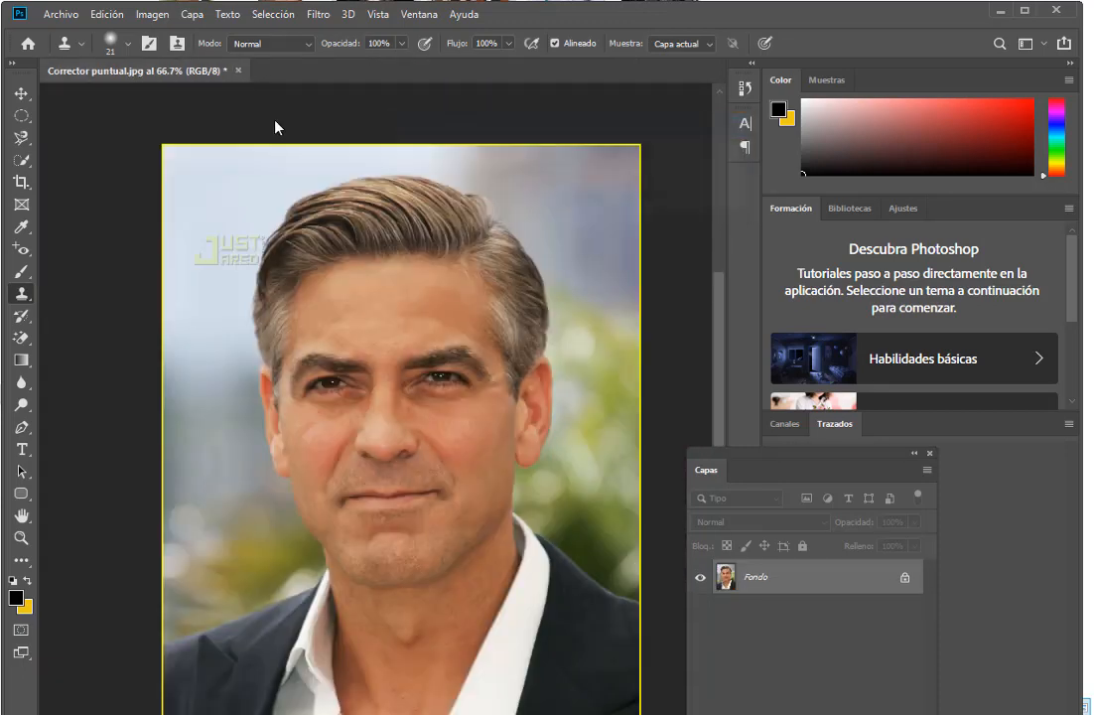
pyautogui.click(238, 70)
pyautogui.click(564, 195)
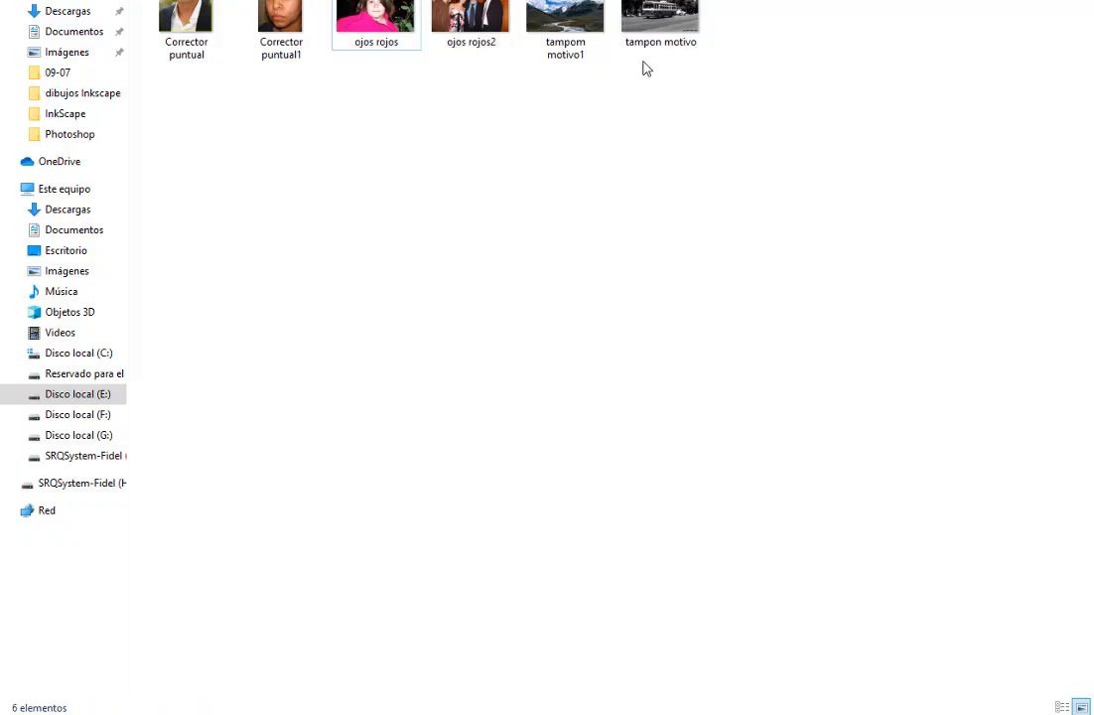
# - Open tampom motivo1 and tampon motivo from the file folder in Photoshop and bring up the landscape photo, tampom motivo1.jpg
pyautogui.keyDown('ctrl'); pyautogui.click(568, 23); pyautogui.keyUp('ctrl')
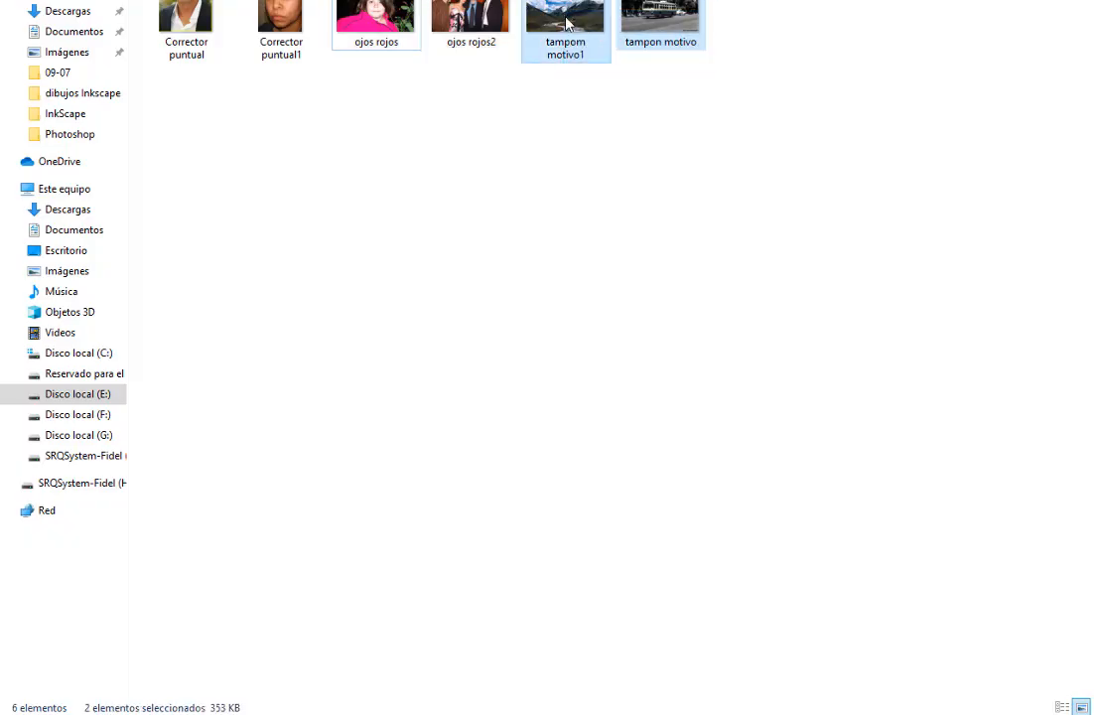
pyautogui.moveTo(568, 24); pyautogui.dragTo(779, 28)
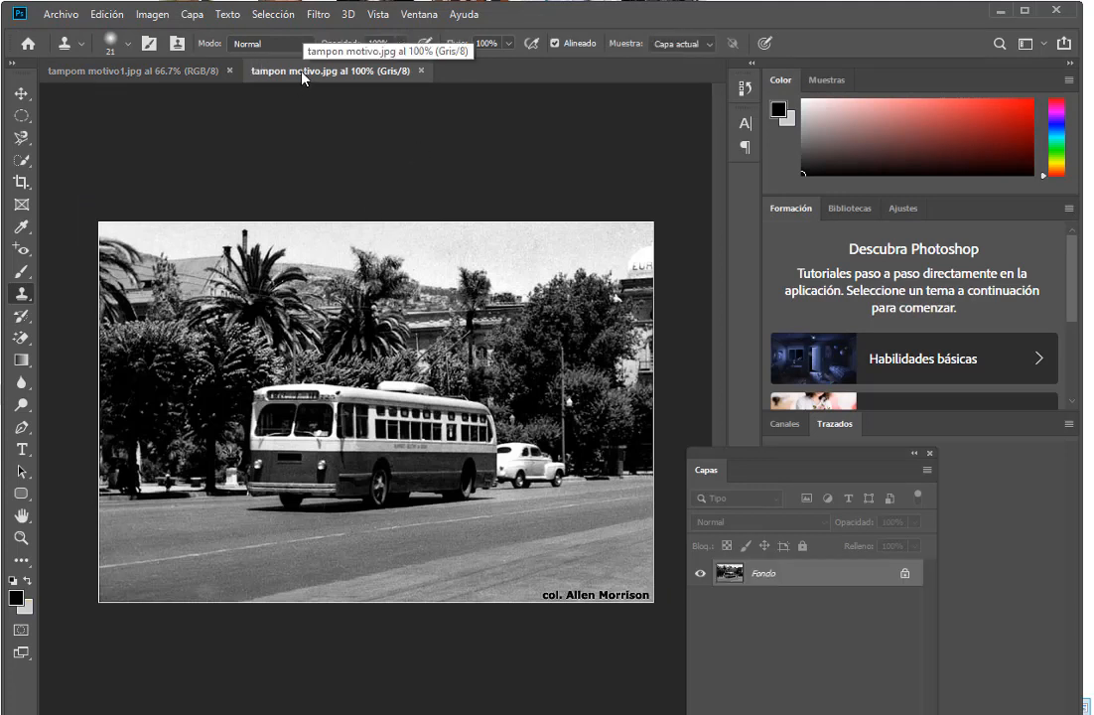
pyautogui.click(207, 72)
# - Float both documents in separate windows and place the bus photo above the landscape so that both are partly visible
pyautogui.moveTo(324, 72); pyautogui.dragTo(156, 176)
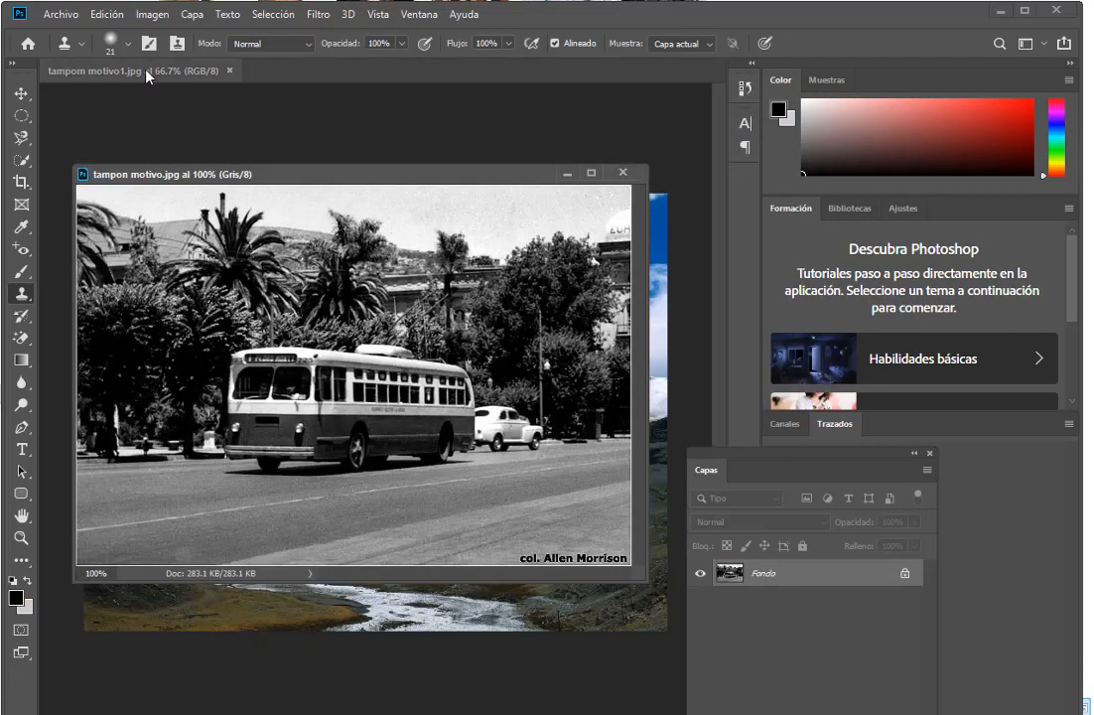
pyautogui.moveTo(151, 72); pyautogui.dragTo(177, 233)
pyautogui.moveTo(203, 174); pyautogui.dragTo(206, 111)
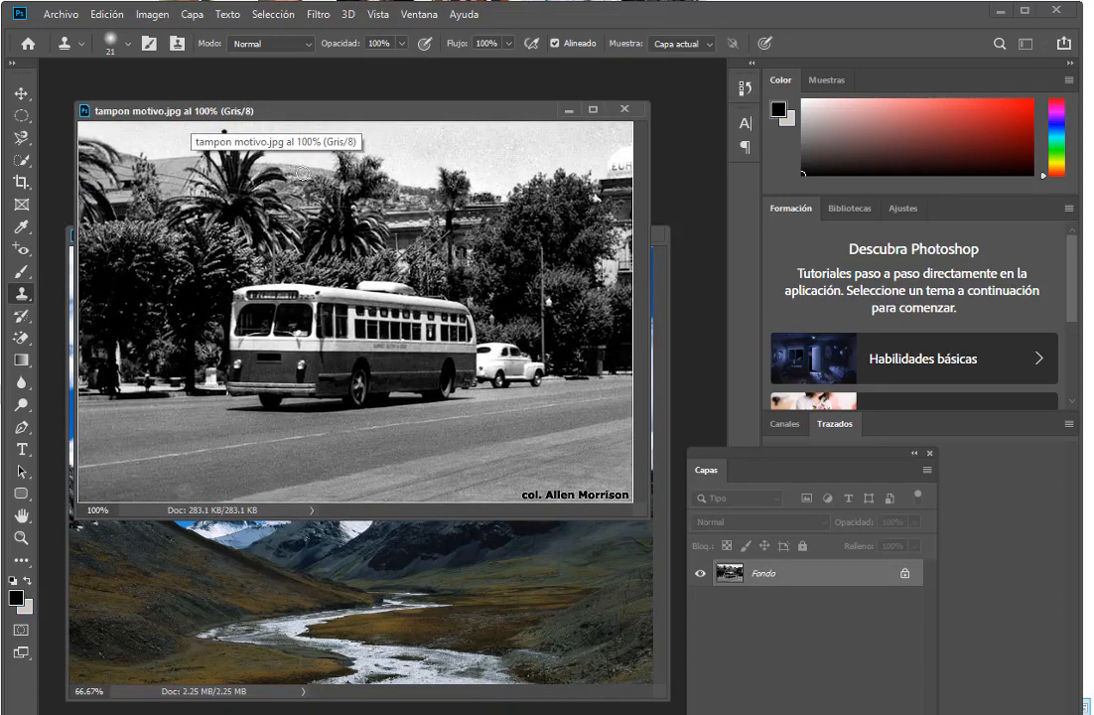
pyautogui.moveTo(375, 117)
pyautogui.mouseDown()
pyautogui.moveTo(373, 134)
pyautogui.moveTo(384, 112)
pyautogui.mouseUp()
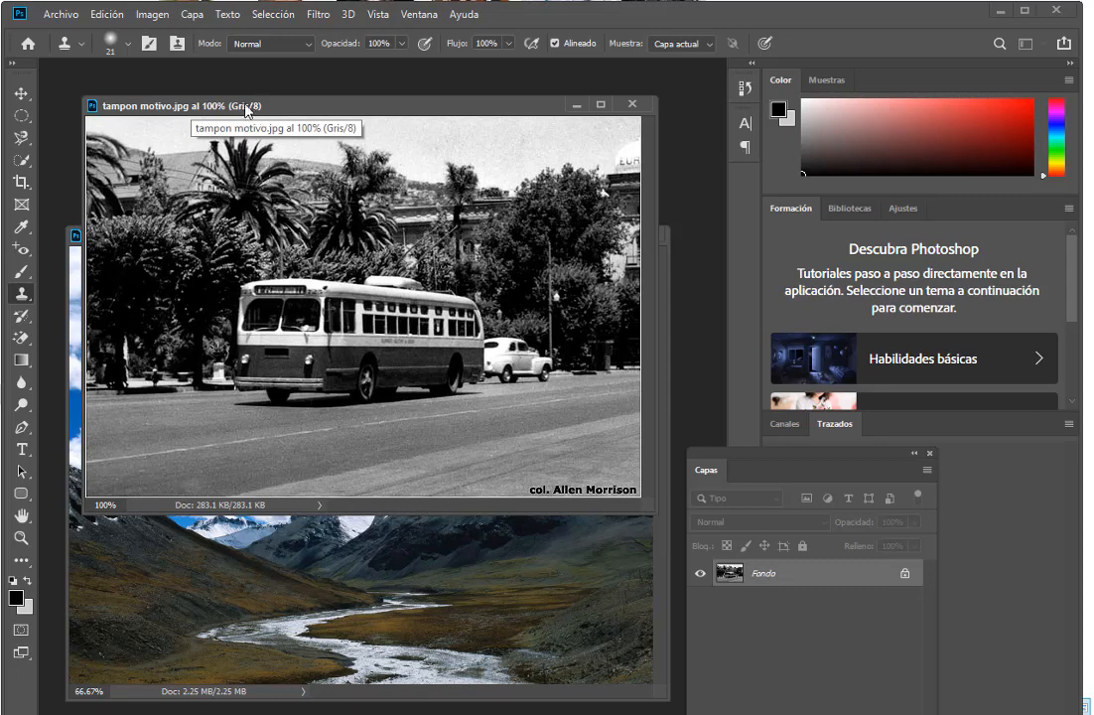
pyautogui.moveTo(246, 106); pyautogui.dragTo(232, 97)
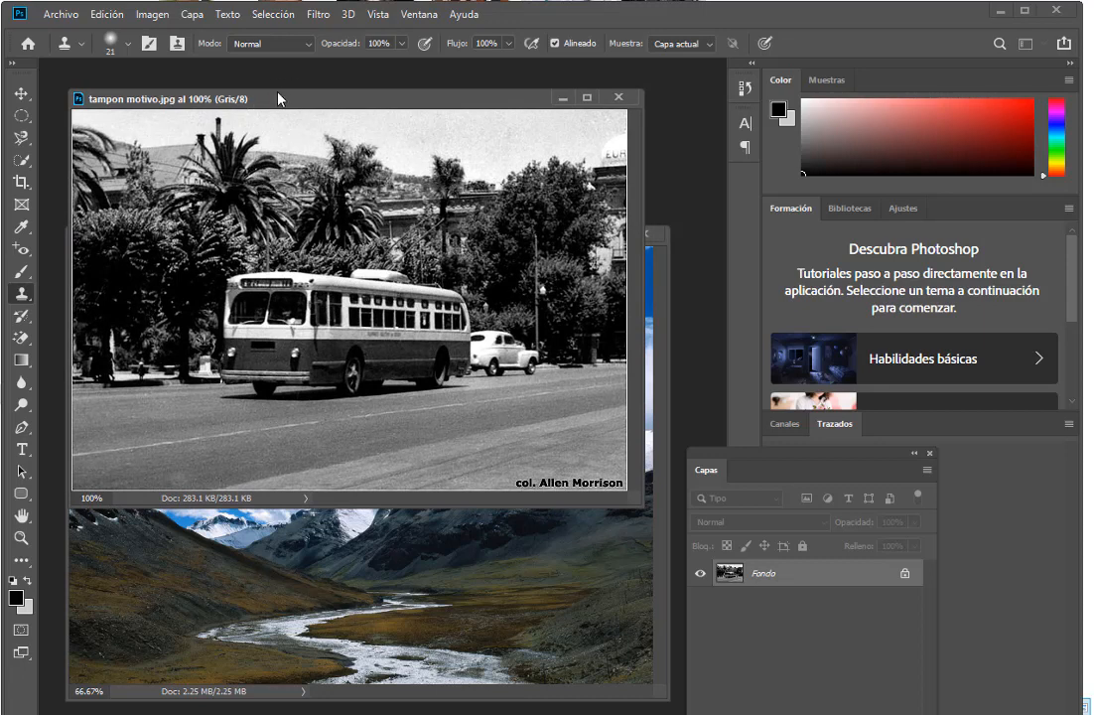
# - Compare the landscape and the bus photo by bringing each floating document to the front in turn
pyautogui.click(427, 574)
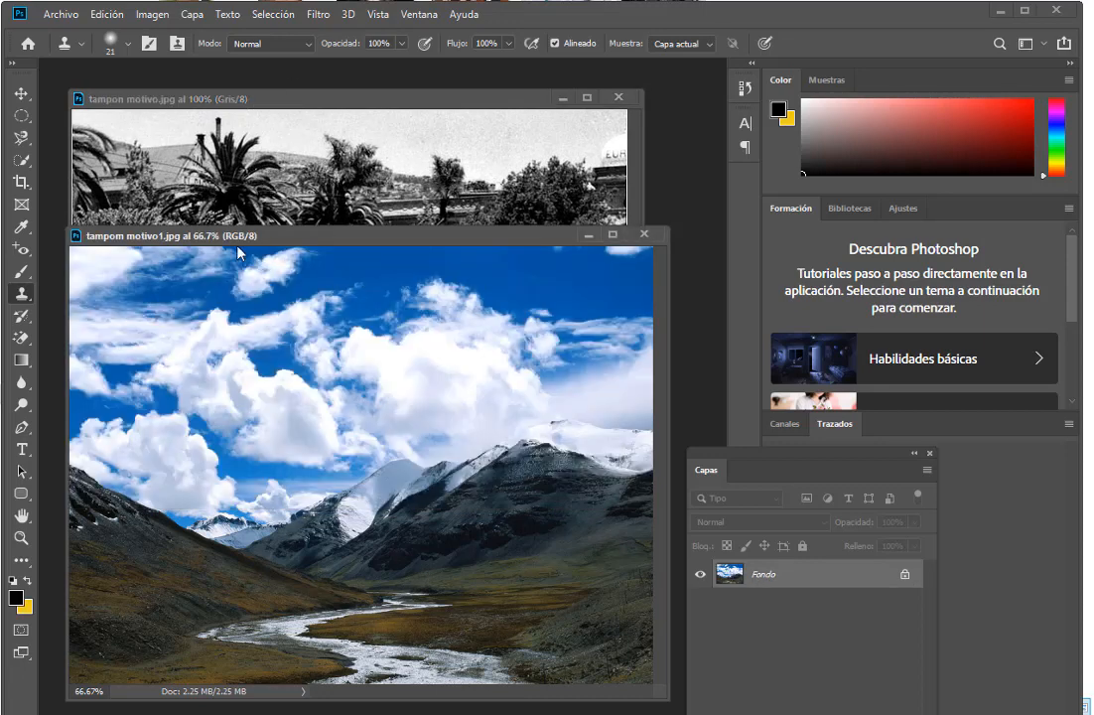
pyautogui.click(231, 105)
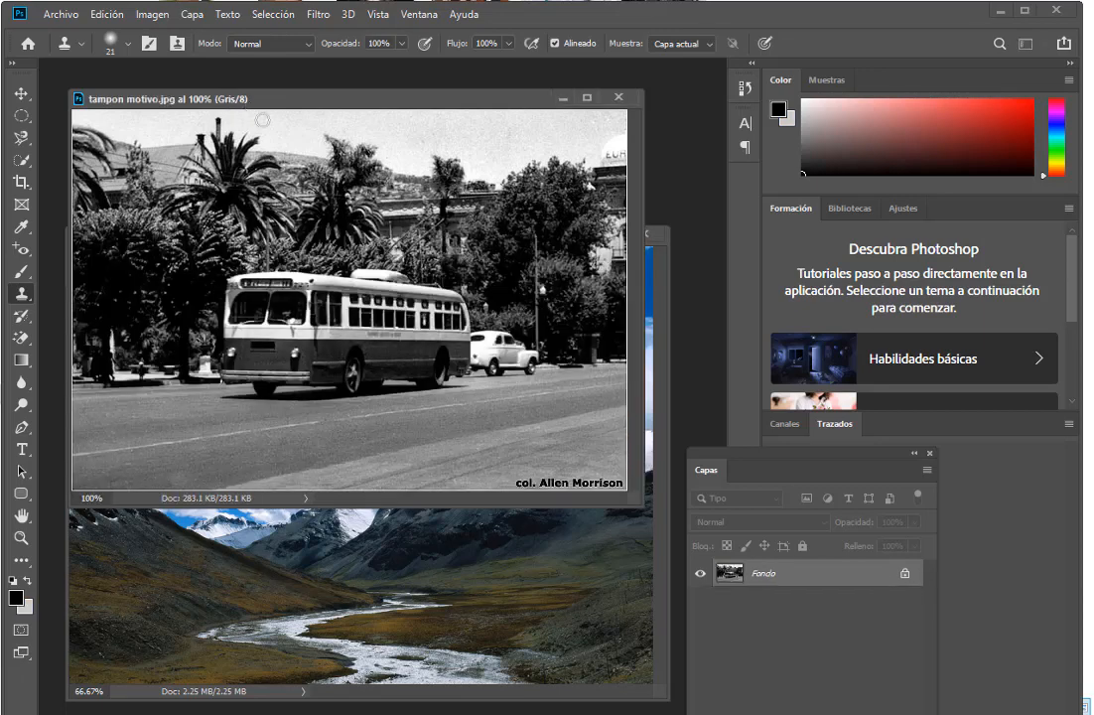
pyautogui.click(666, 302)
pyautogui.moveTo(457, 238); pyautogui.dragTo(462, 211)
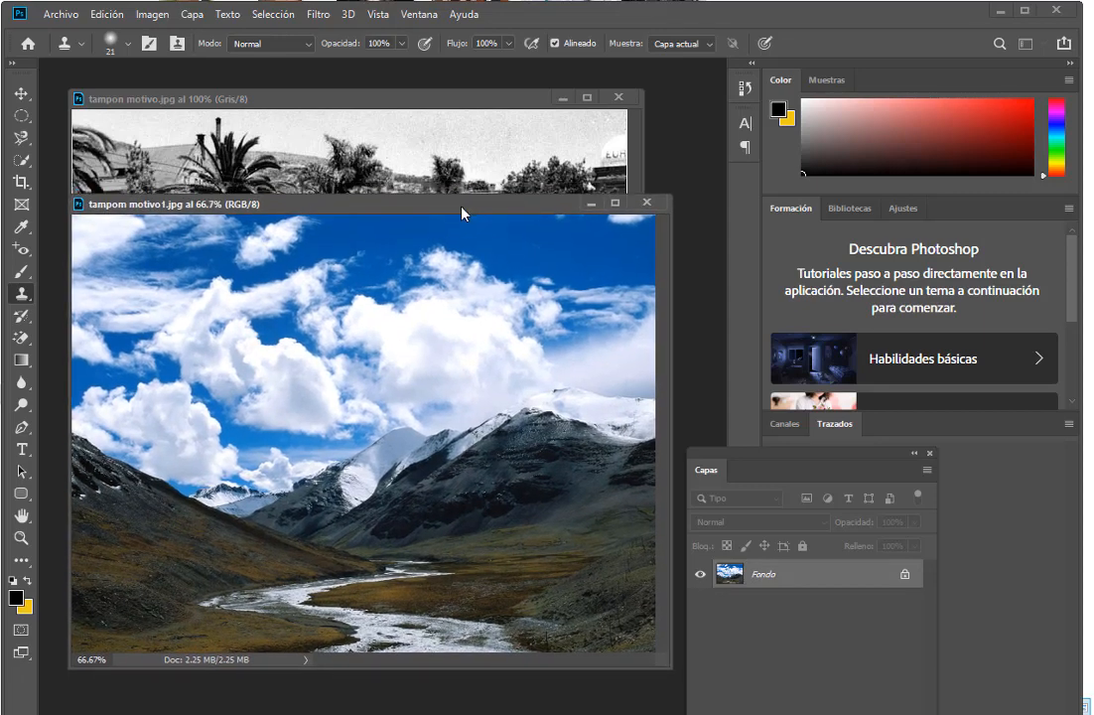
pyautogui.click(359, 100)
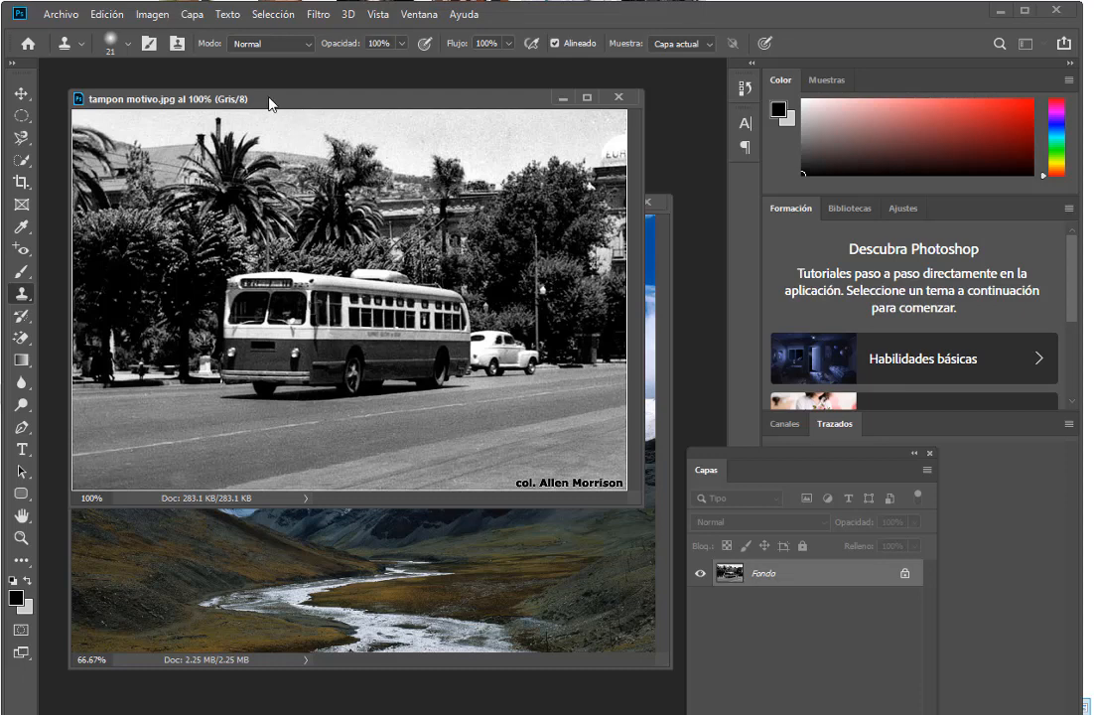
pyautogui.moveTo(235, 87)
pyautogui.mouseDown()
pyautogui.moveTo(215, 103)
pyautogui.moveTo(232, 83)
pyautogui.mouseUp()
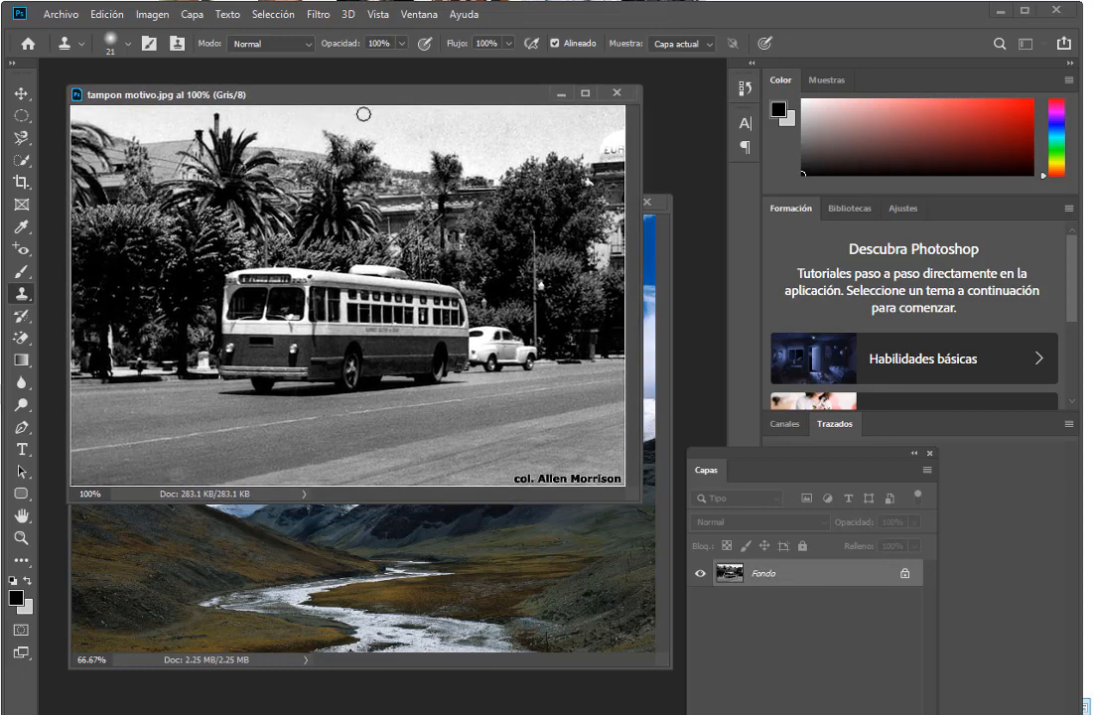
pyautogui.click(669, 282)
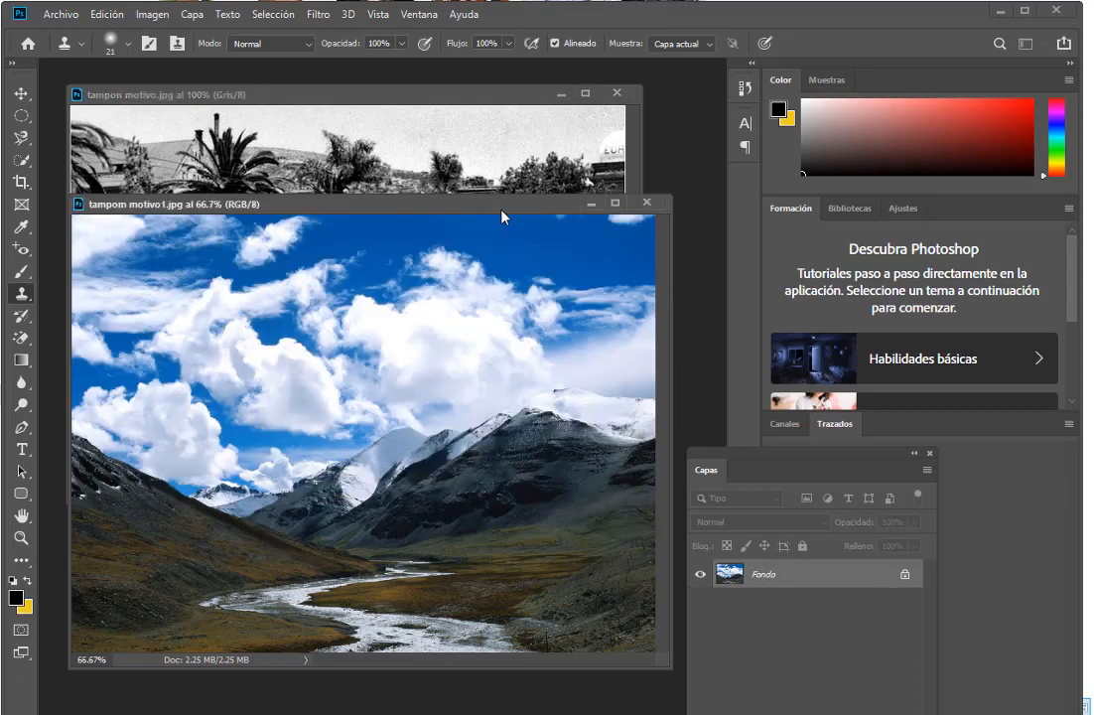
pyautogui.moveTo(492, 211); pyautogui.dragTo(477, 230)
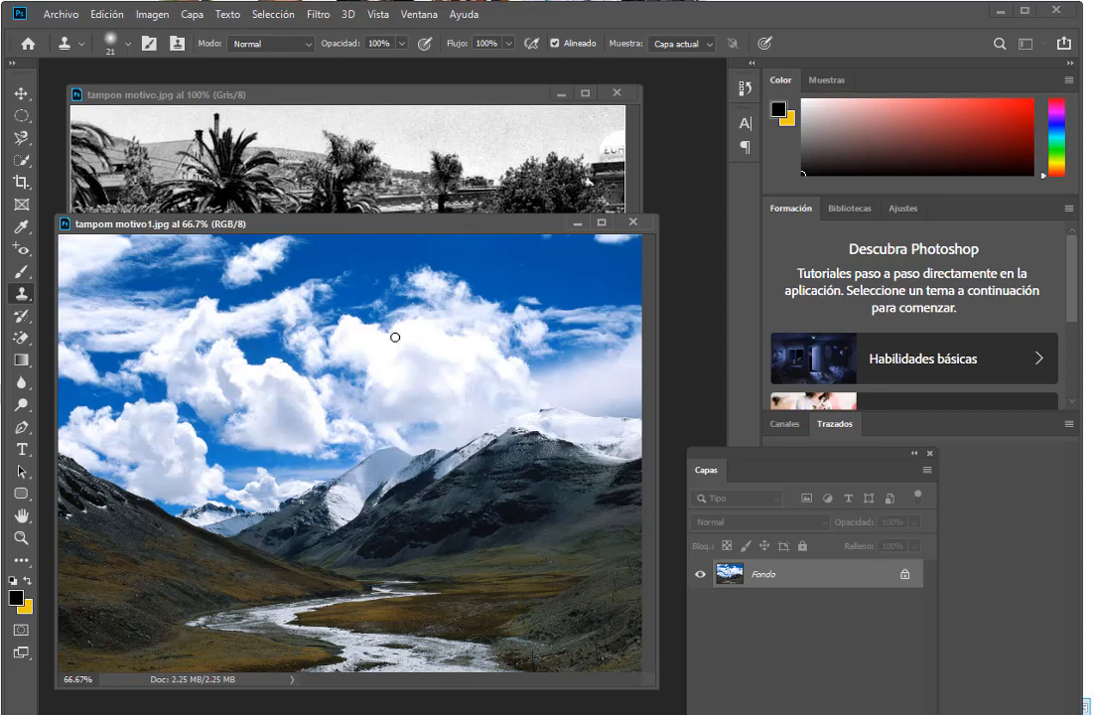
pyautogui.click(313, 87)
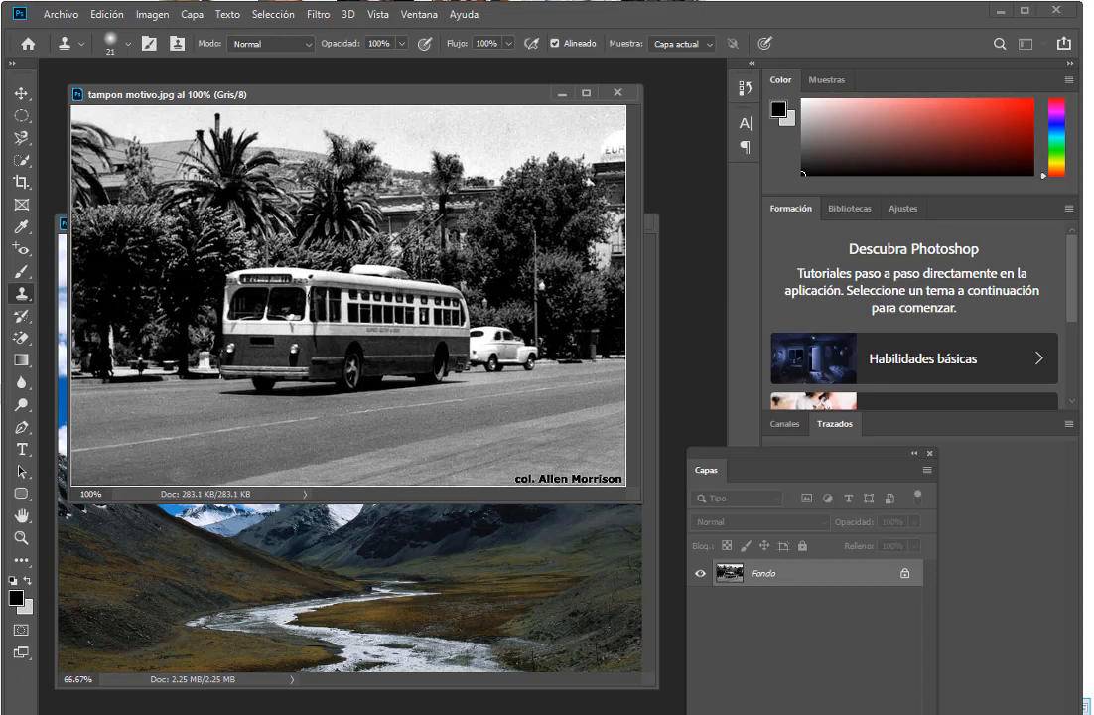
pyautogui.click(652, 447)
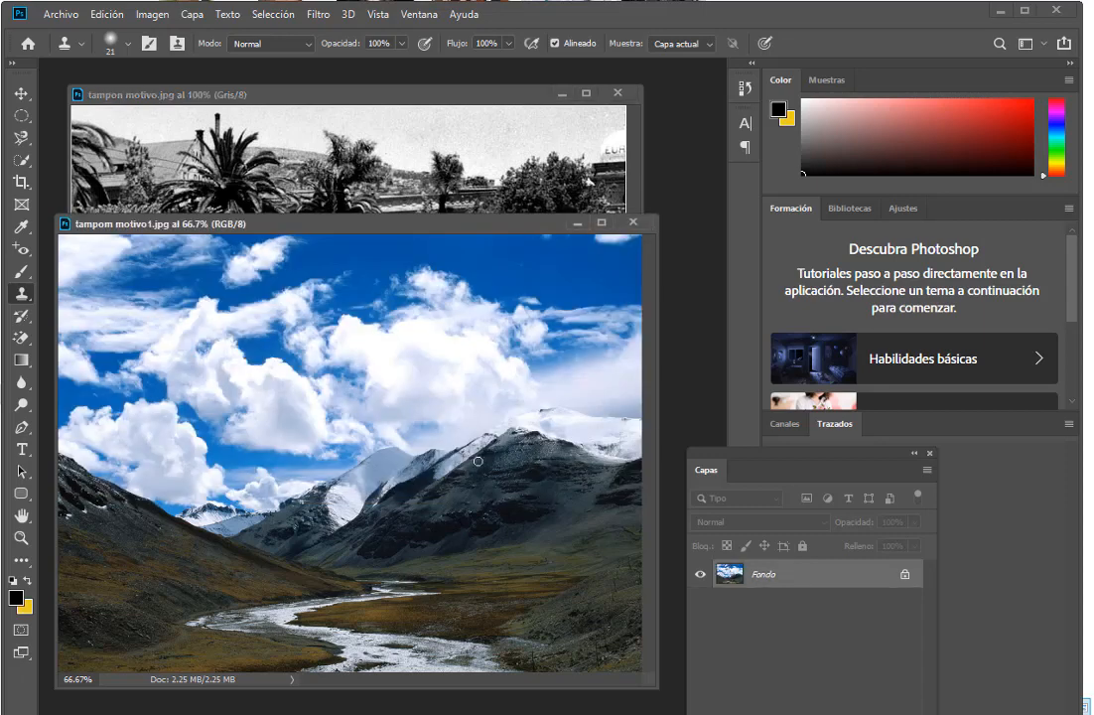
pyautogui.click(393, 99)
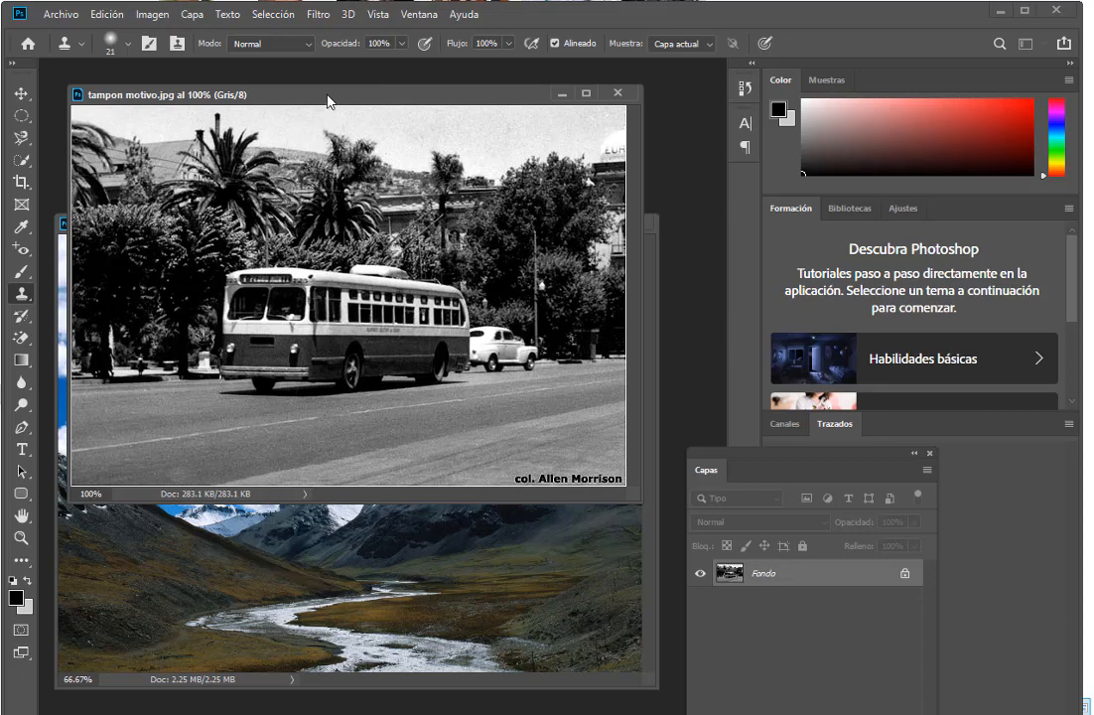
# - Open the Image Size settings of the bus photo, tampon motivo.jpg
pyautogui.moveTo(331, 101)
pyautogui.mouseDown()
pyautogui.moveTo(342, 123)
pyautogui.moveTo(342, 109)
pyautogui.mouseUp()
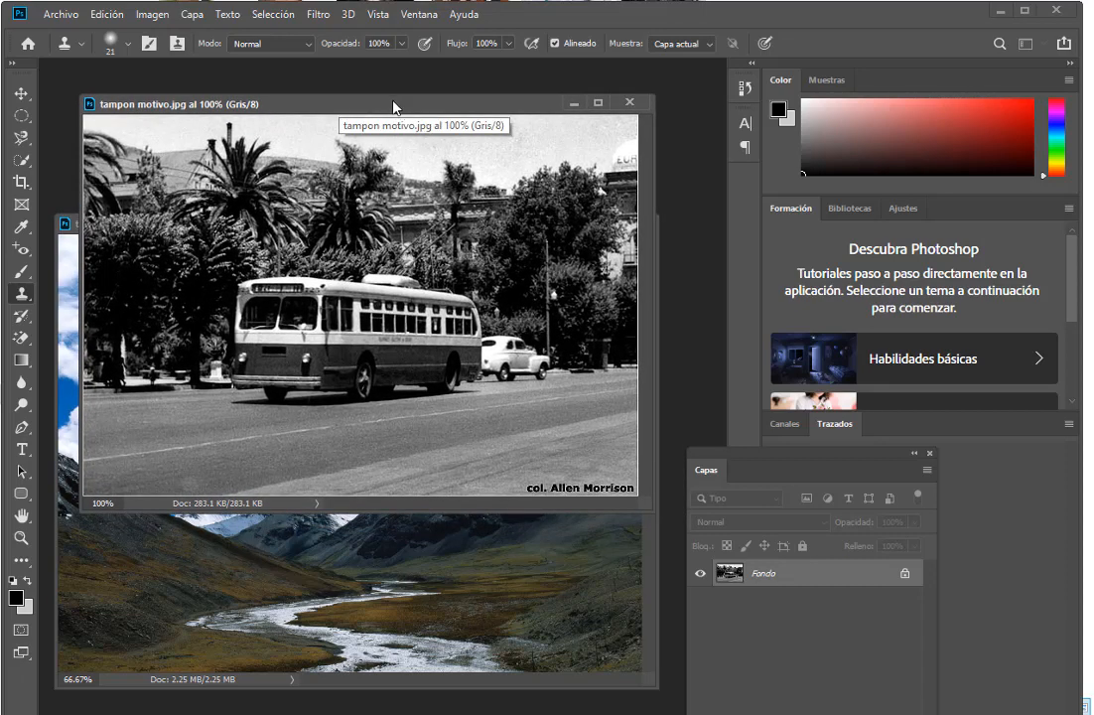
pyautogui.rightClick(390, 105)
pyautogui.click(325, 107)
pyautogui.rightClick(328, 104)
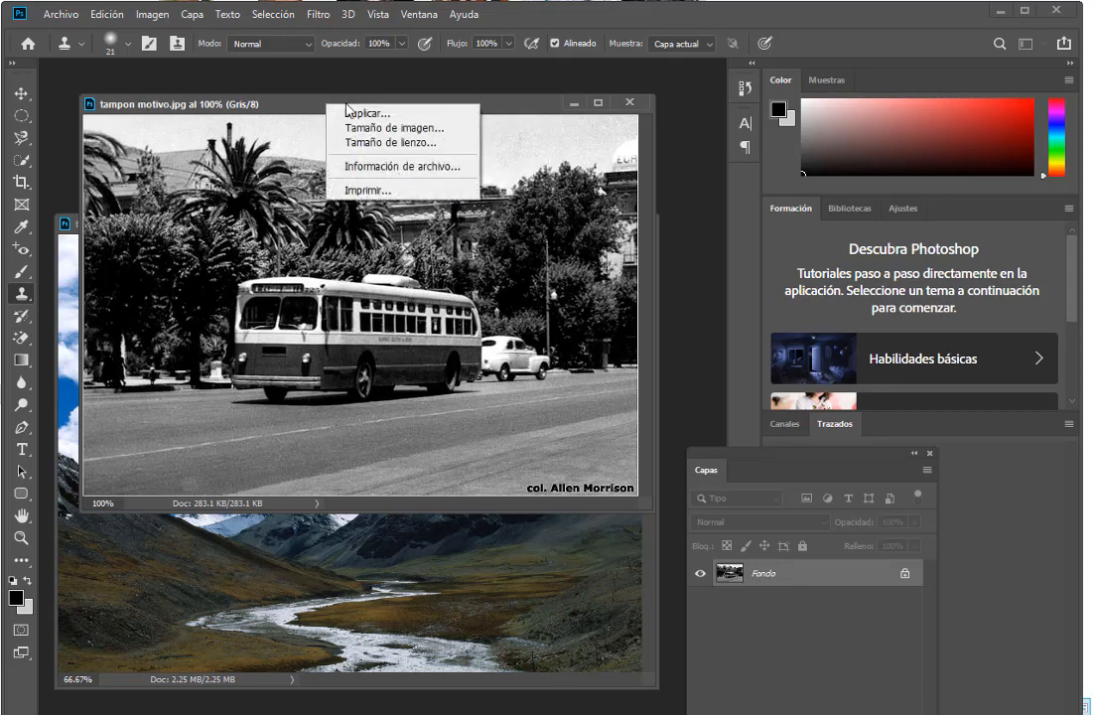
pyautogui.click(407, 129)
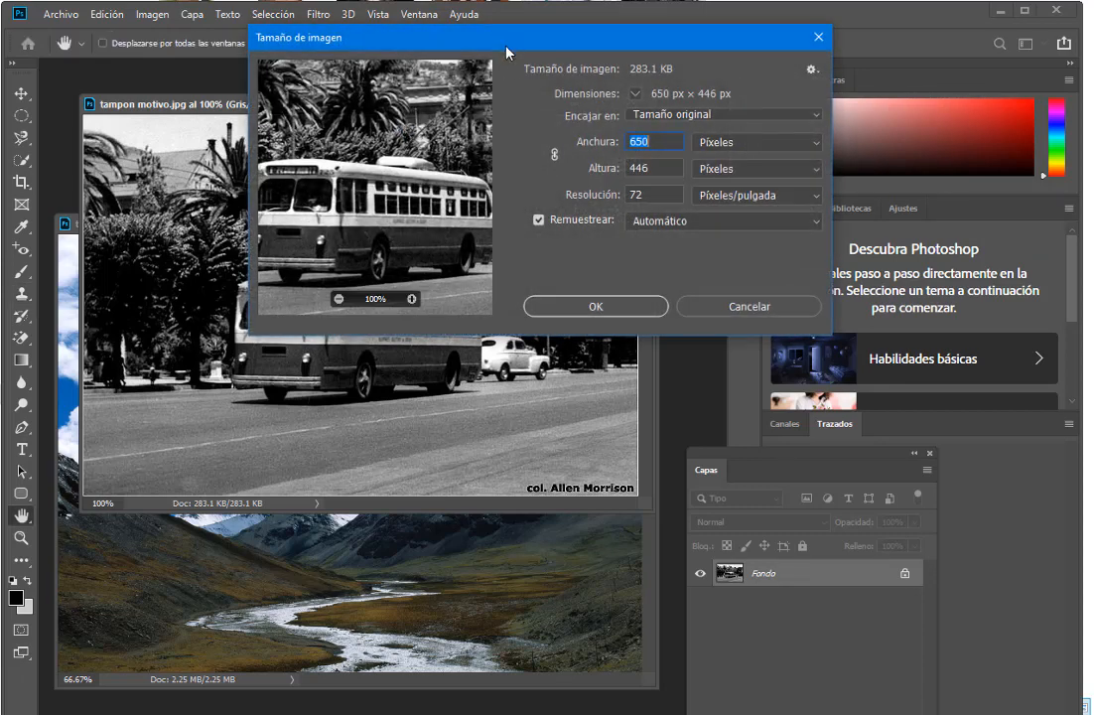
pyautogui.moveTo(506, 51); pyautogui.dragTo(391, 115)
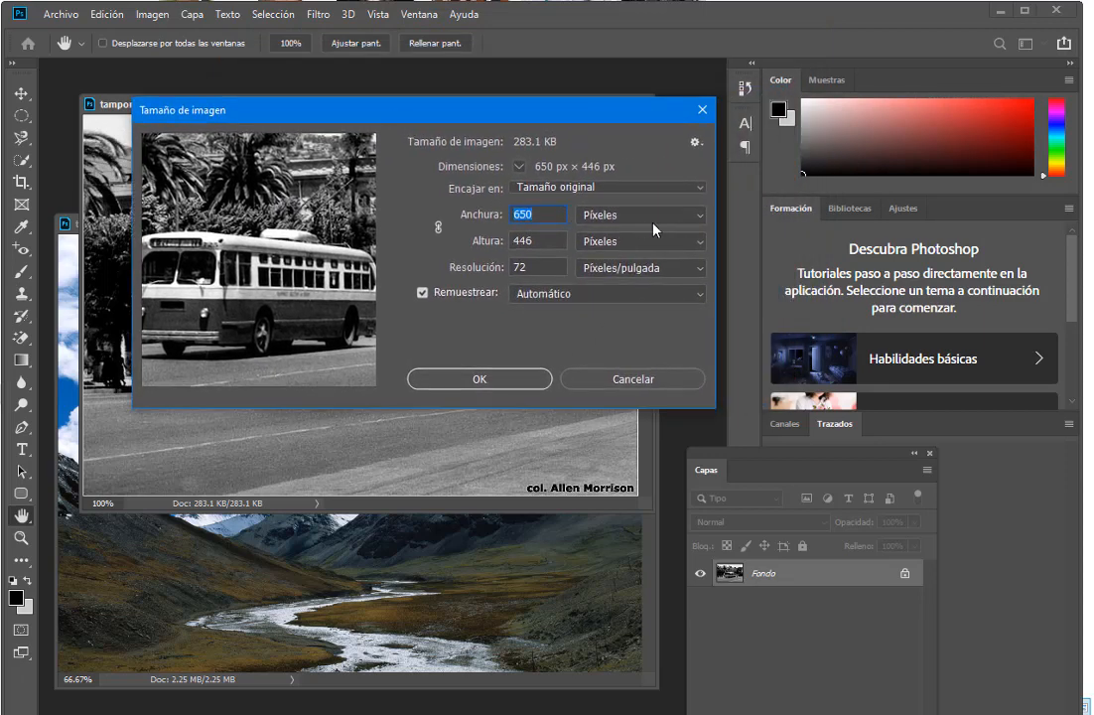
# - Check the bus photo's dimensions in inches and in pixels, keeping its size, and close the Image Size settings
pyautogui.click(706, 219)
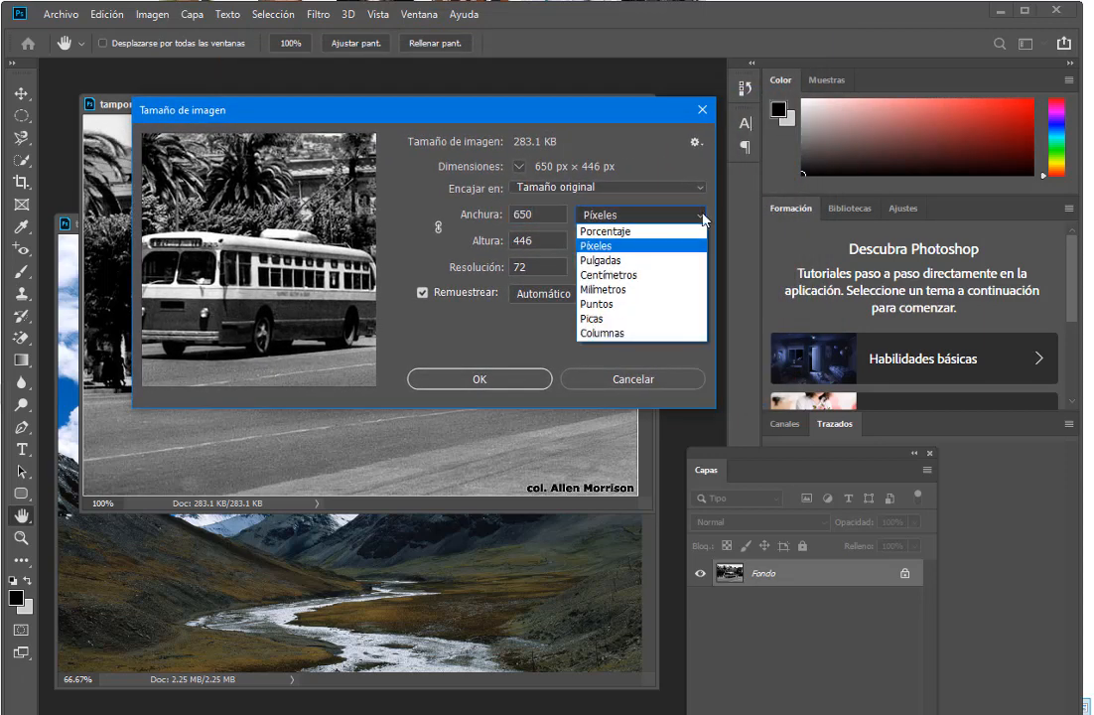
pyautogui.click(626, 259)
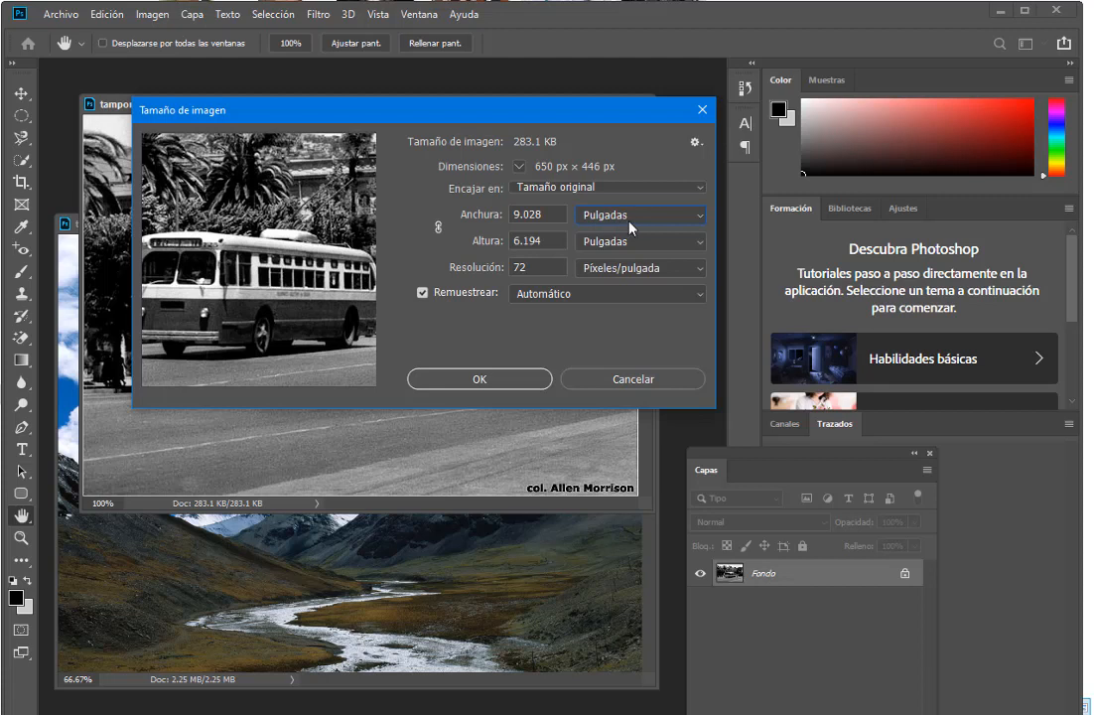
pyautogui.click(692, 219)
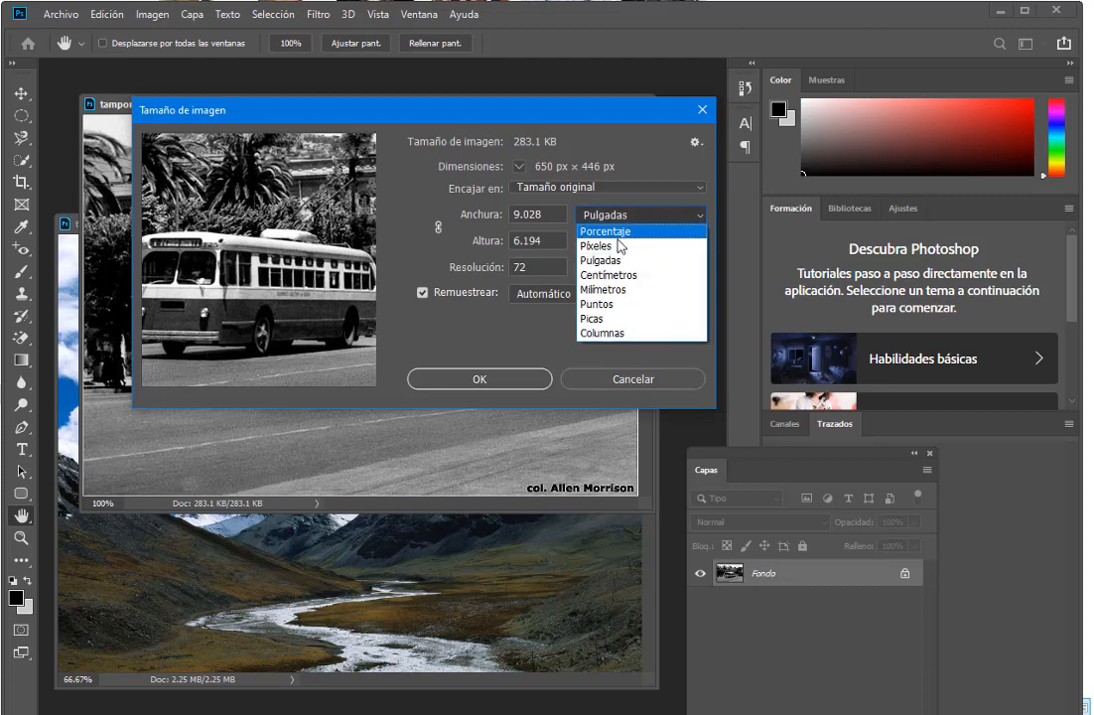
pyautogui.click(613, 248)
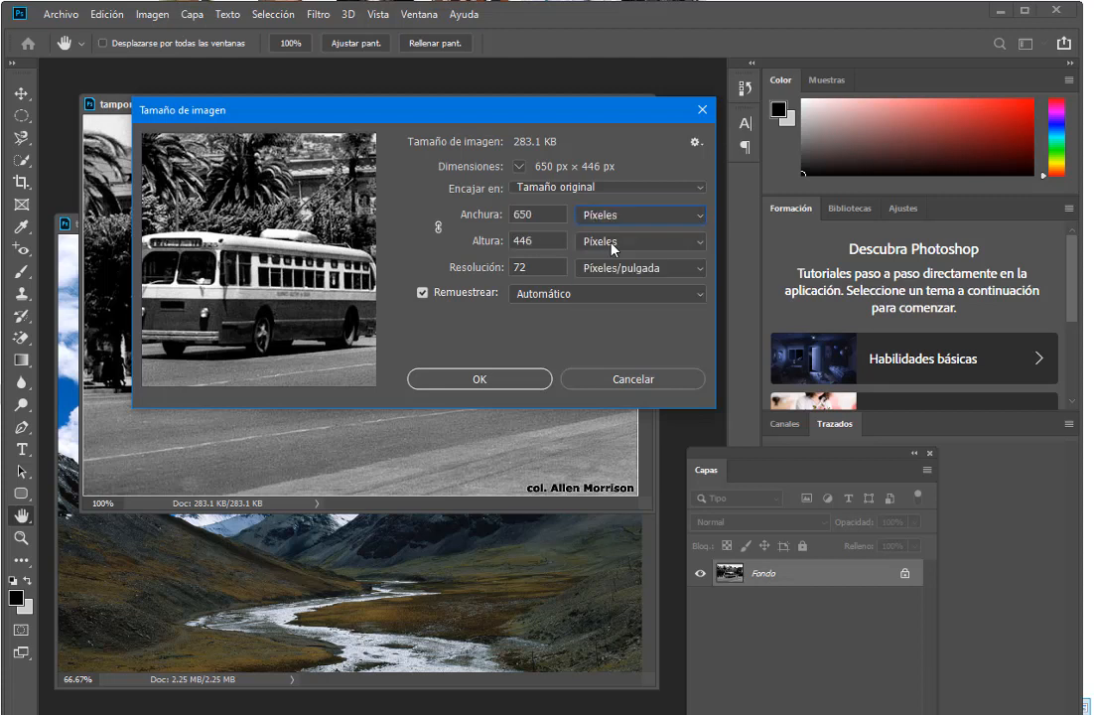
pyautogui.doubleClick(545, 215)
pyautogui.moveTo(263, 244)
pyautogui.click(547, 214)
pyautogui.click(479, 378)
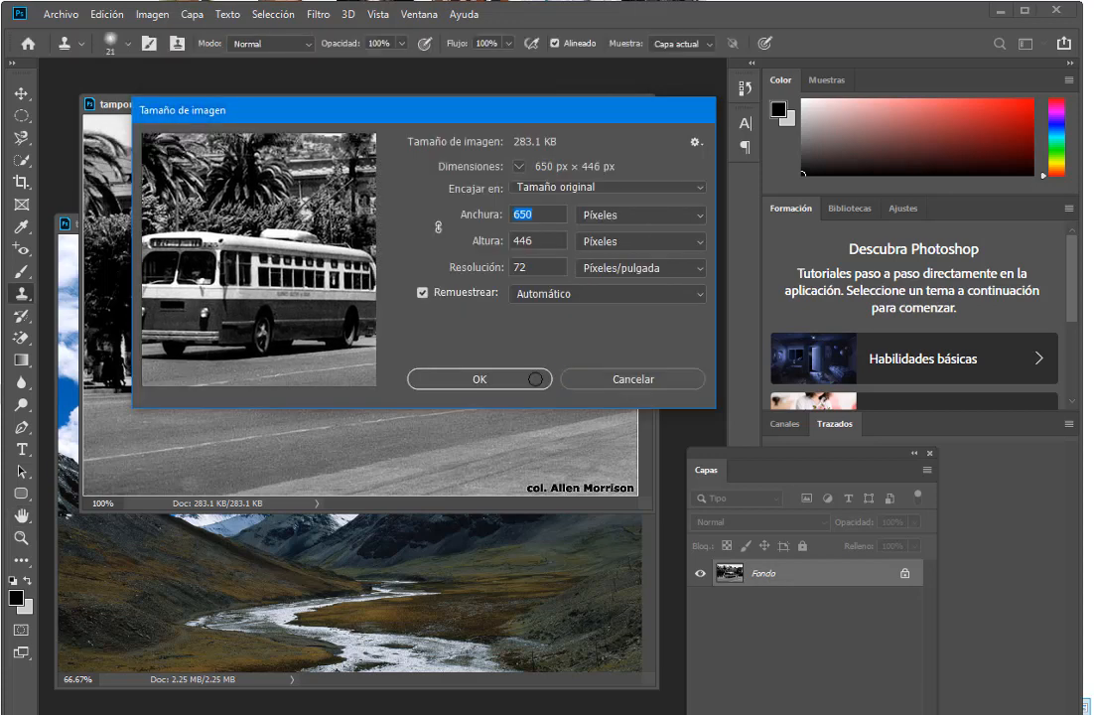
# - Bring the landscape, tampom motivo1.jpg, to the front, line its window up with the bus photo's, and open its Image Size settings
pyautogui.click(435, 554)
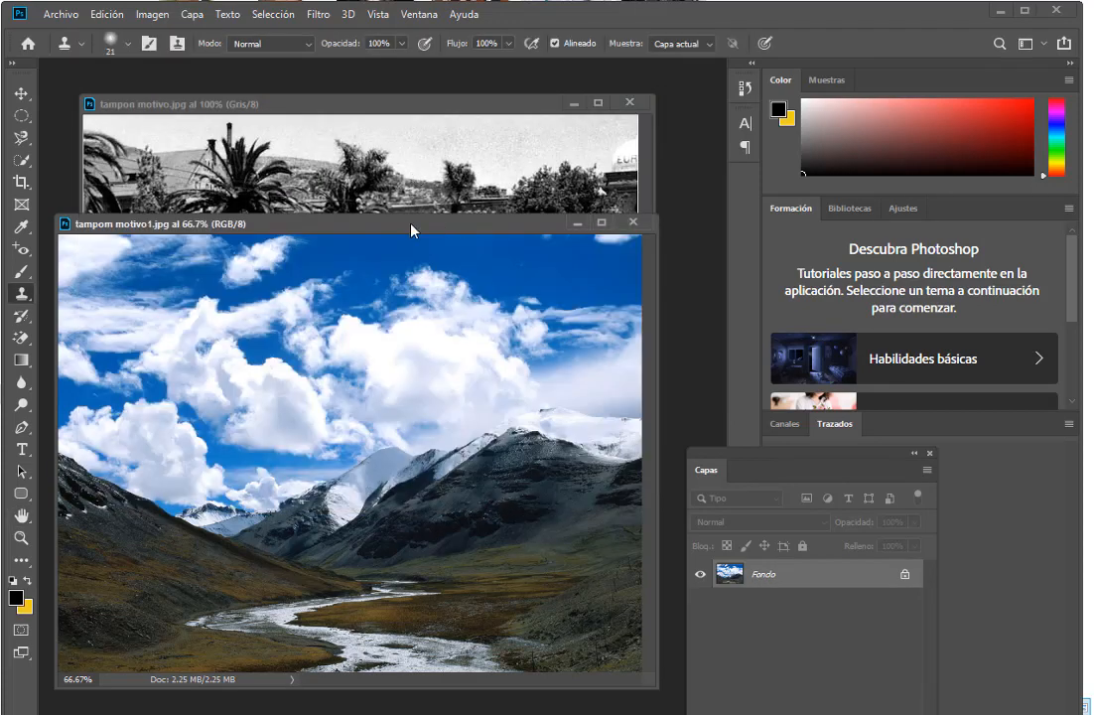
pyautogui.moveTo(411, 229); pyautogui.dragTo(444, 176)
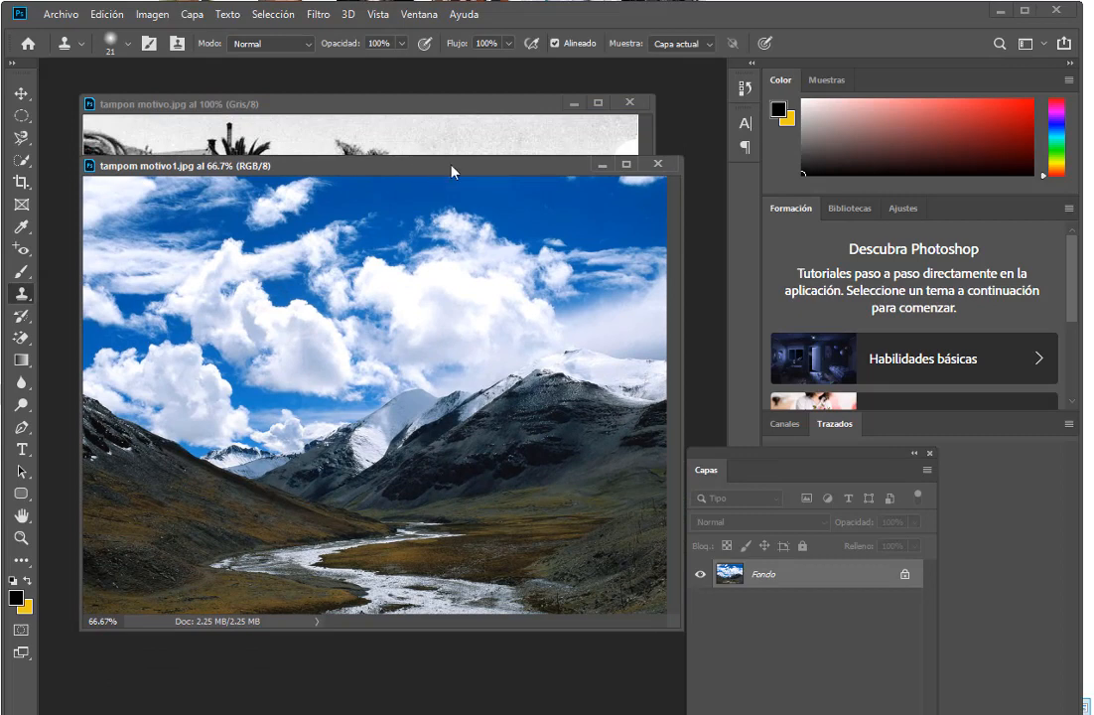
pyautogui.rightClick(435, 173)
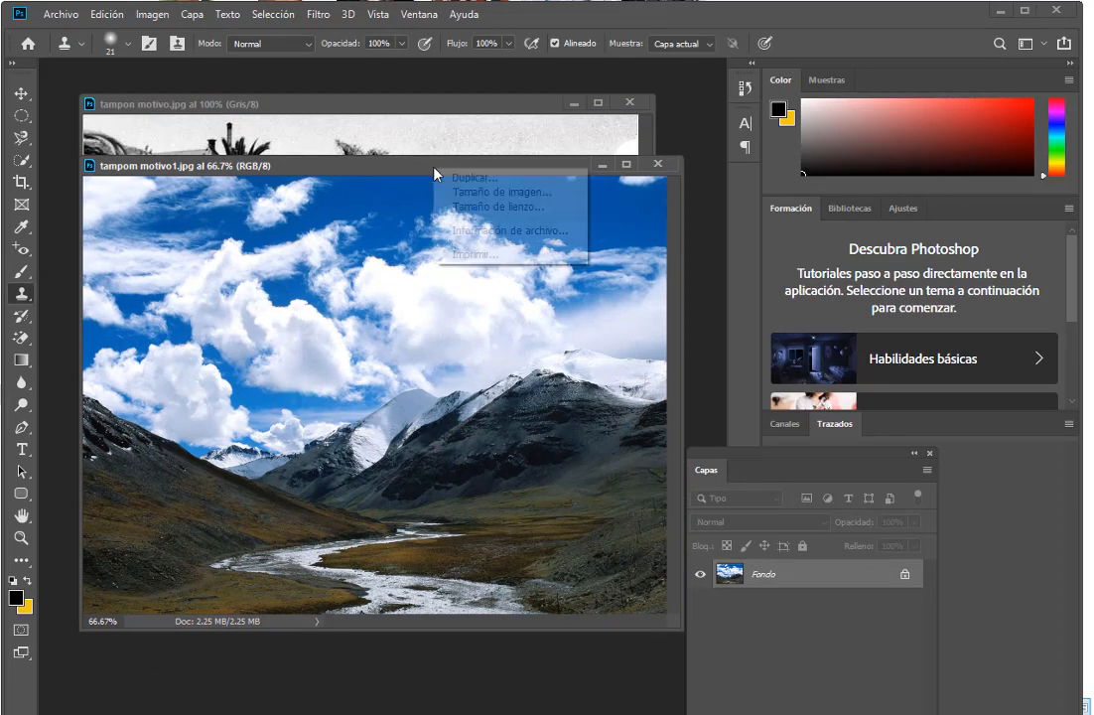
pyautogui.click(508, 193)
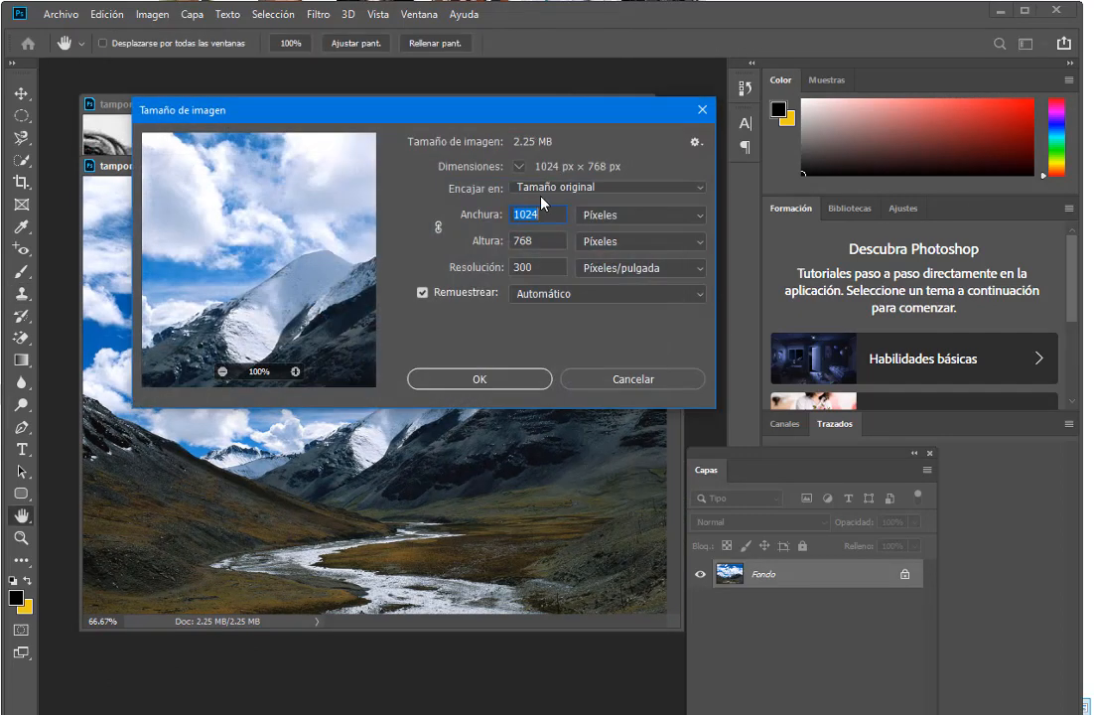
# - Try resizing the landscape to 650 pixels wide by 446 pixels high with the proportions unlinked
pyautogui.click(703, 218)
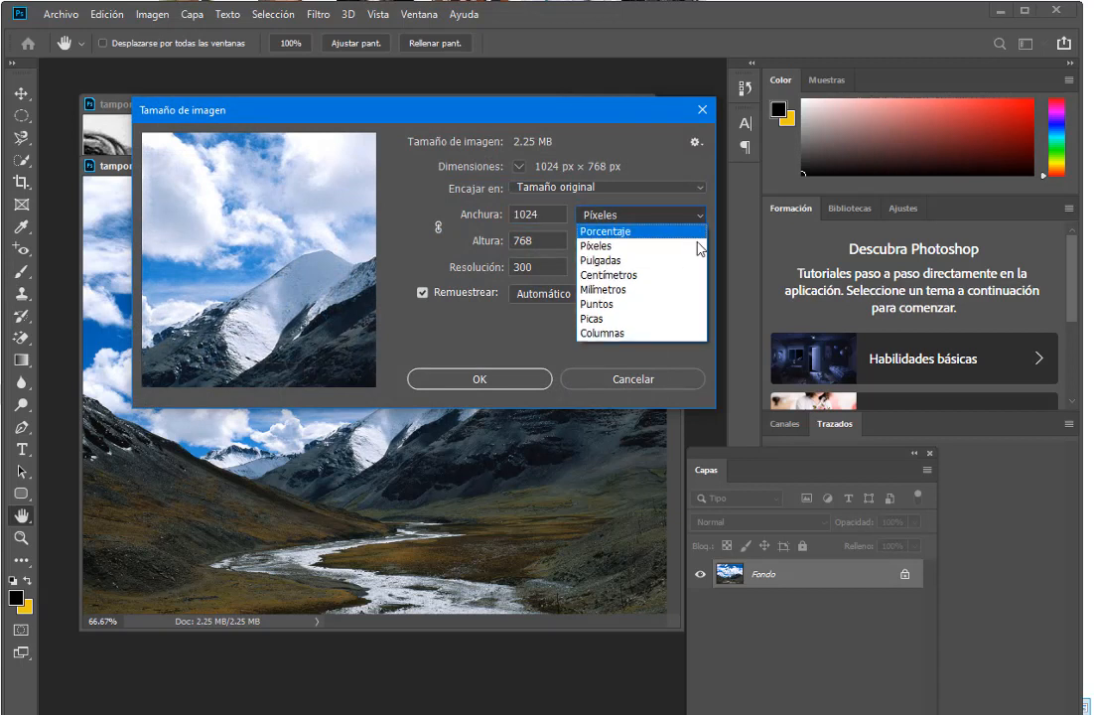
pyautogui.click(626, 245)
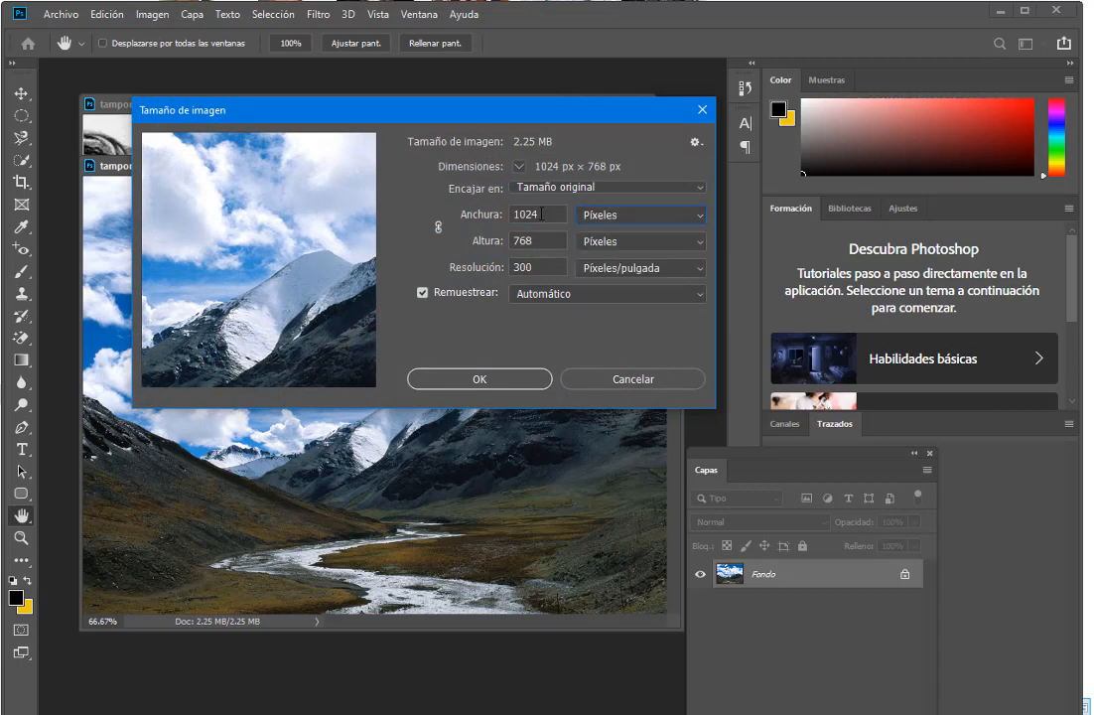
pyautogui.click(548, 212)
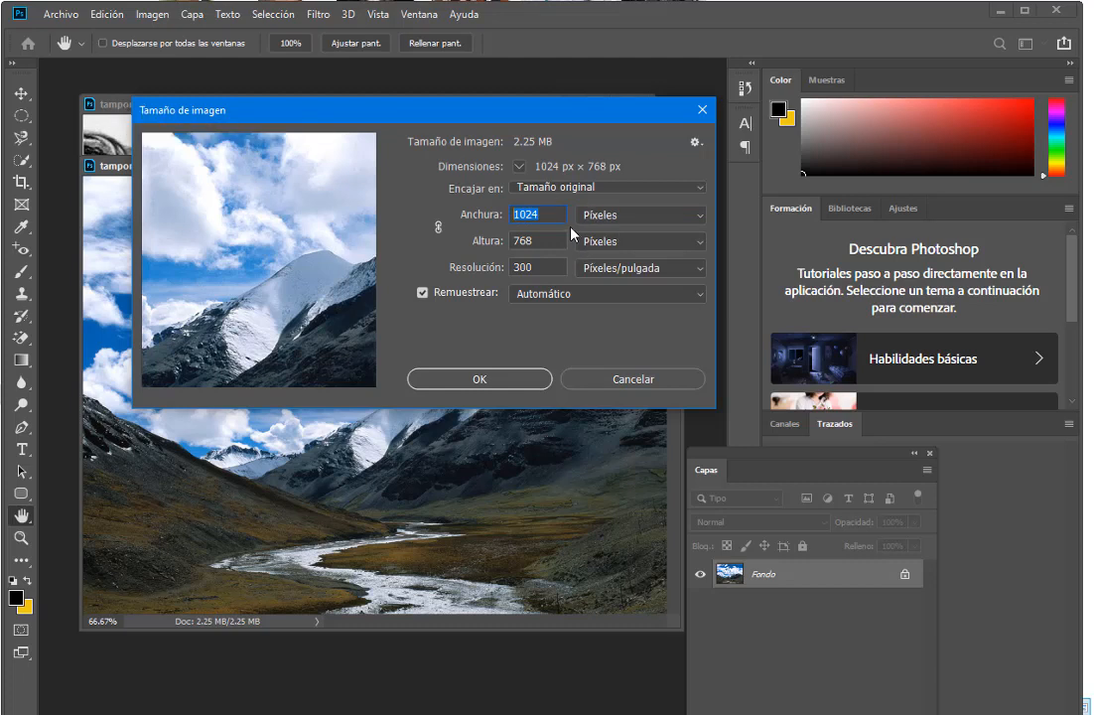
pyautogui.write('650')
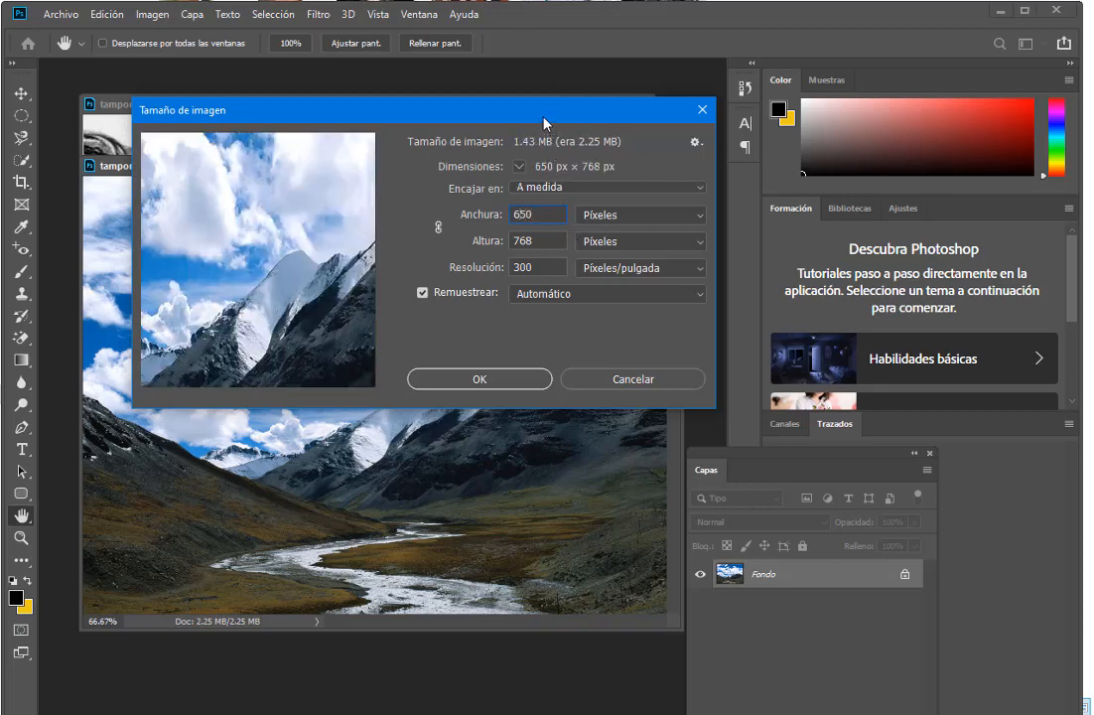
pyautogui.moveTo(543, 123); pyautogui.dragTo(510, 350)
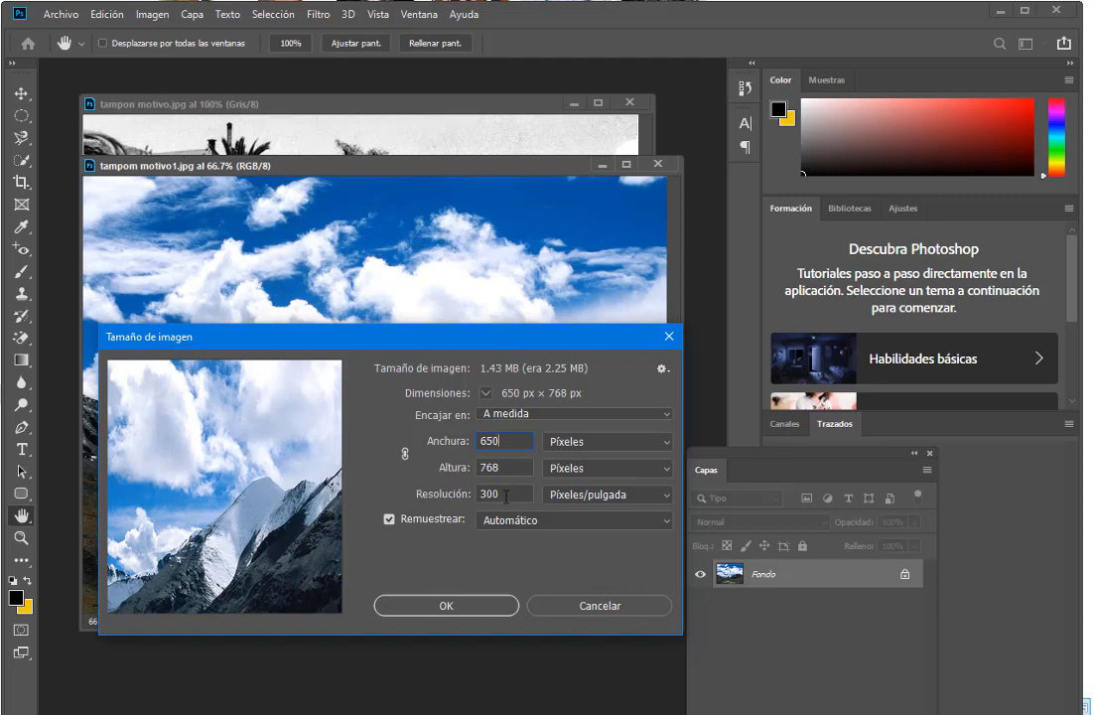
pyautogui.press('Tab')
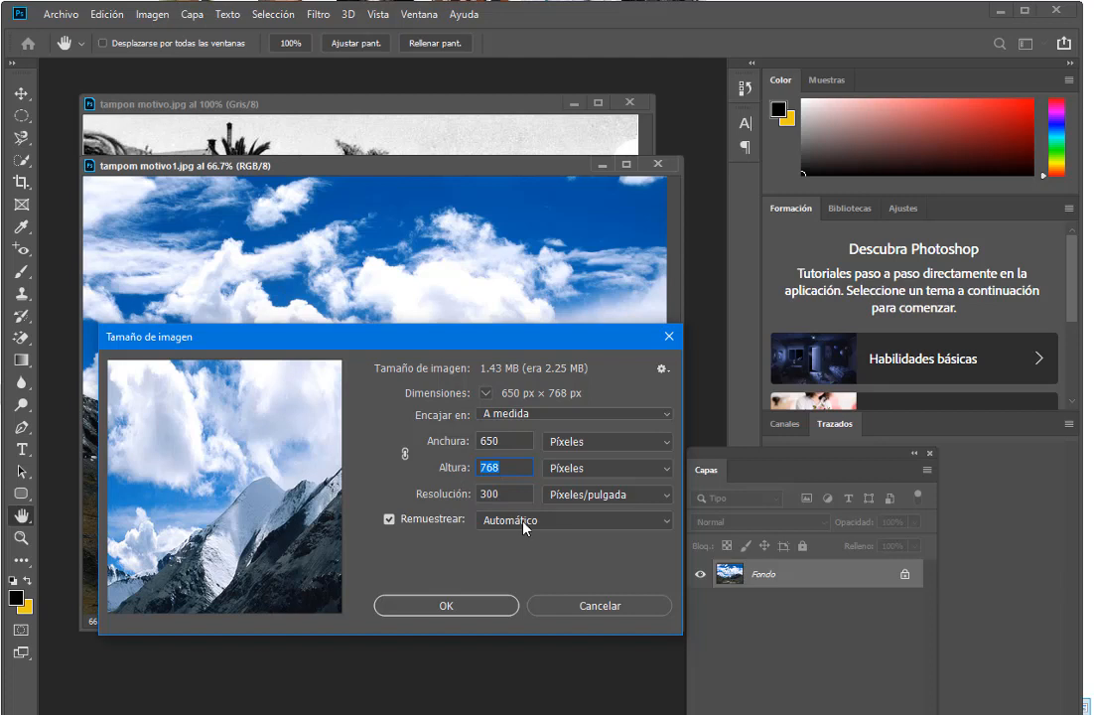
pyautogui.write('446')
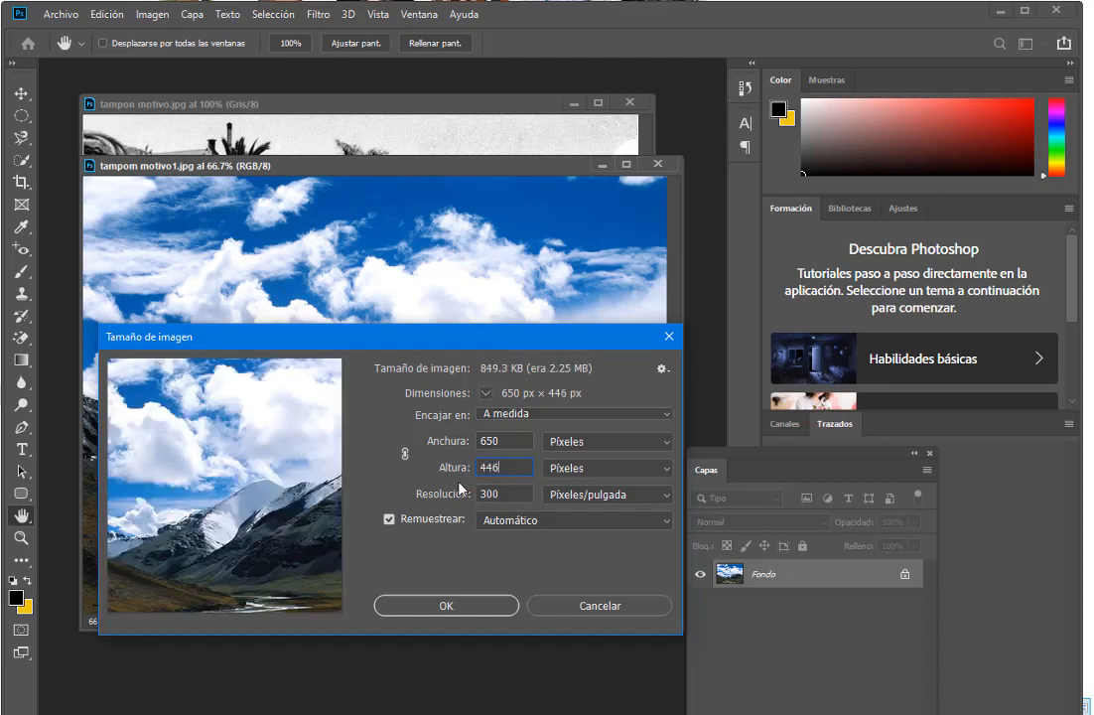
pyautogui.hotkey('shift', 'Tab')
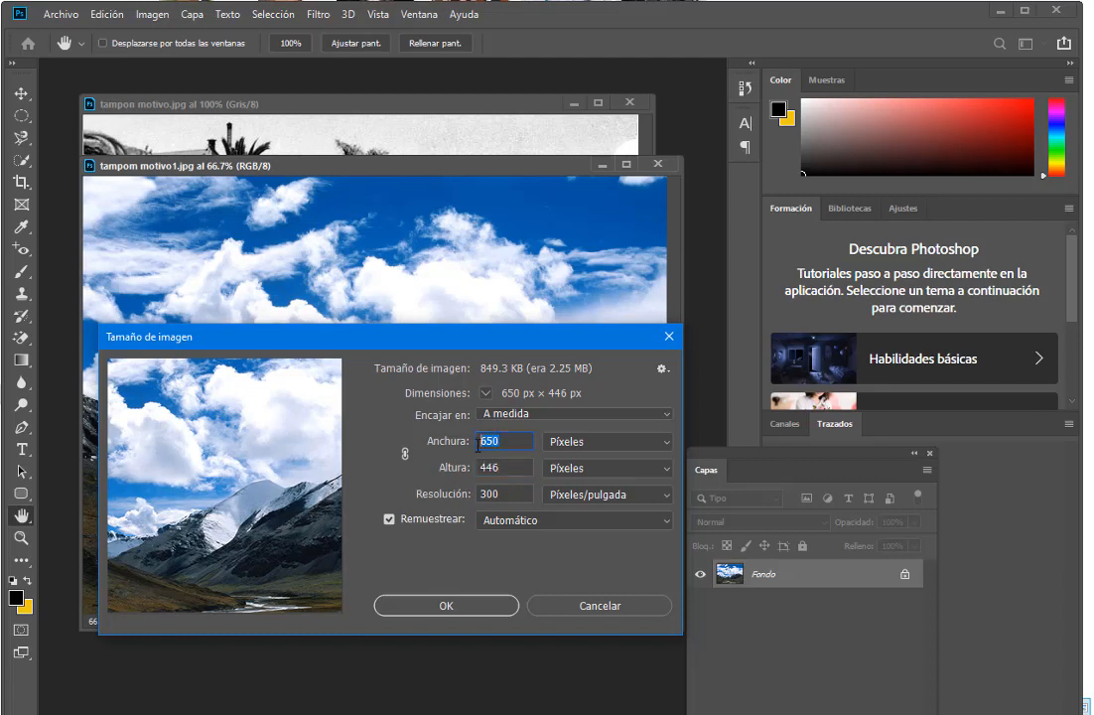
pyautogui.press('Tab')
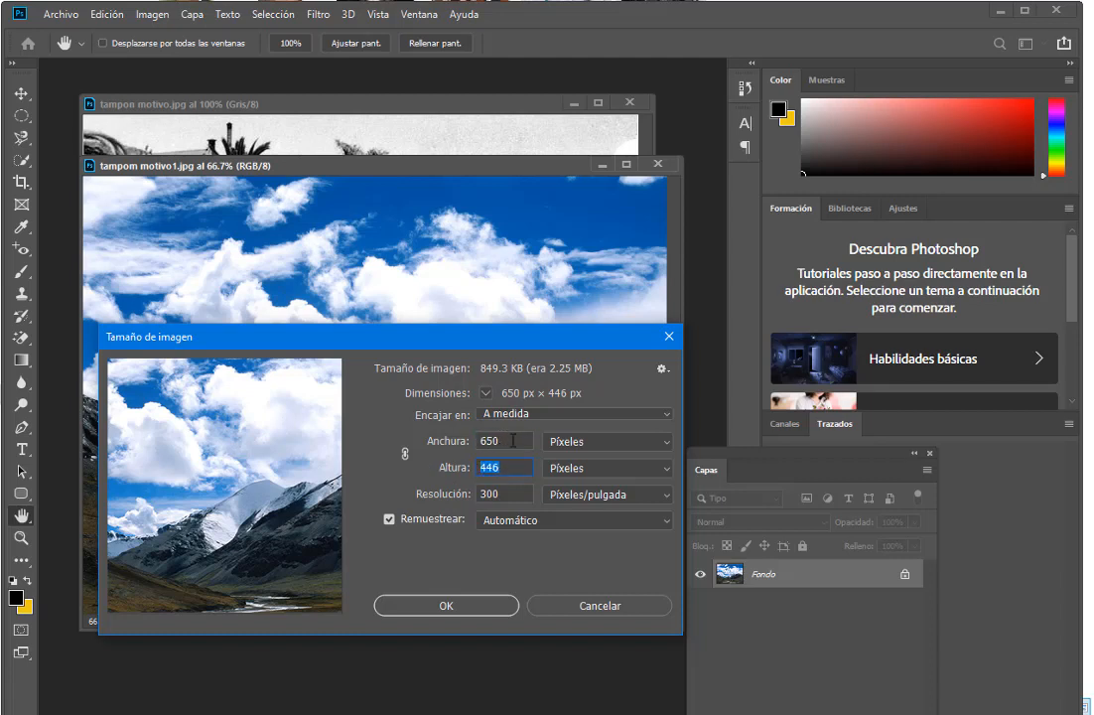
# - Resize the landscape to 650 pixels wide with linked proportions, unlink them, set the height to 446 pixels and apply the new size
pyautogui.click(404, 455)
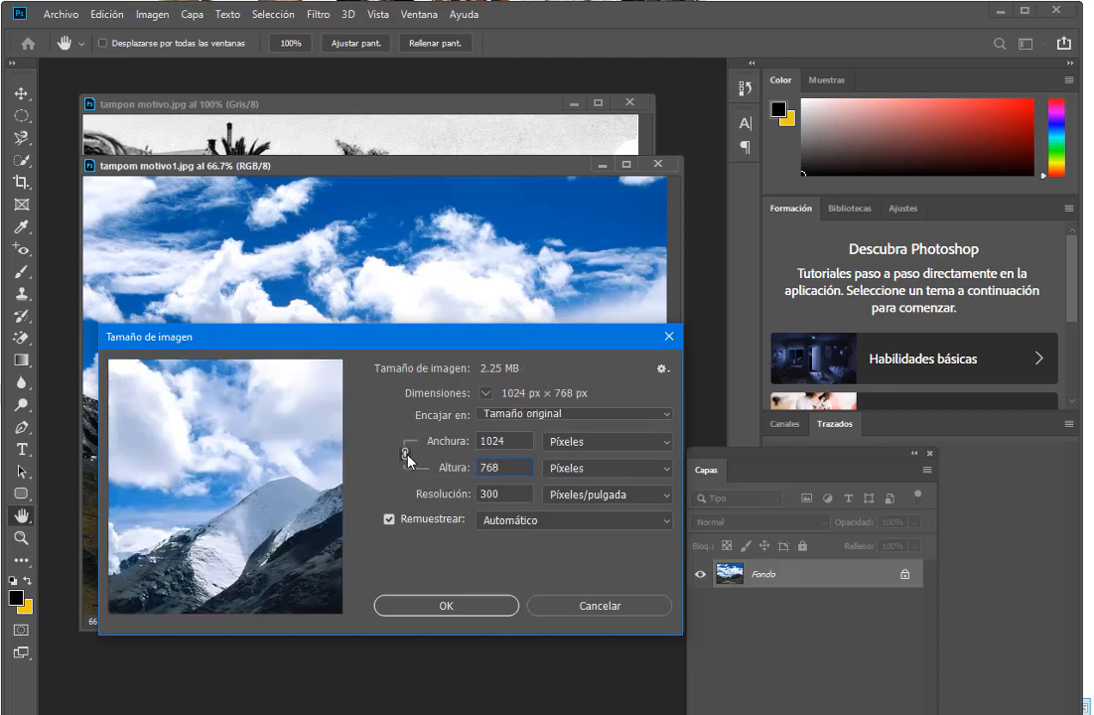
pyautogui.write('64')
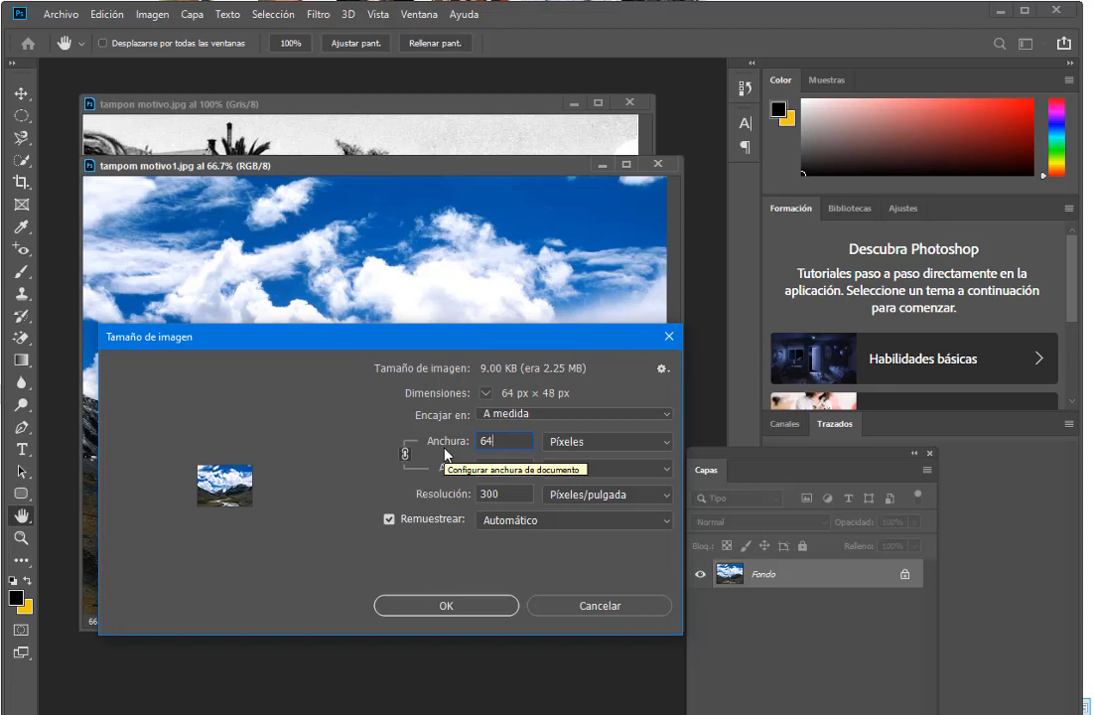
pyautogui.press('BackSpace')
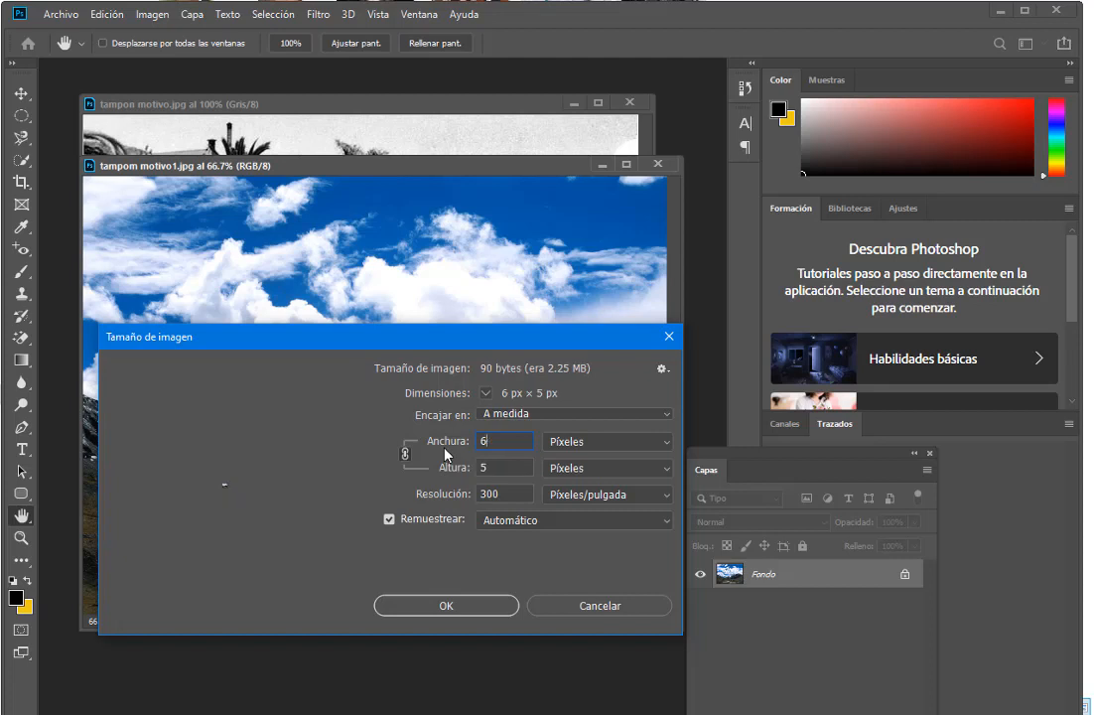
pyautogui.write('50')
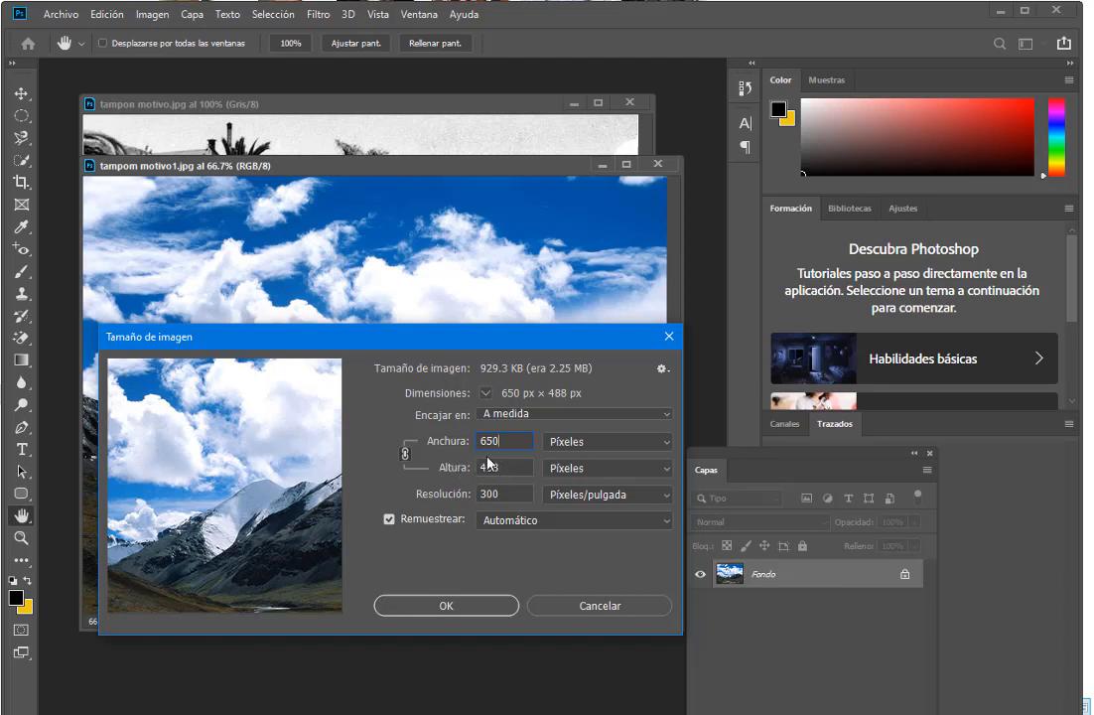
pyautogui.click(509, 440)
pyautogui.click(407, 452)
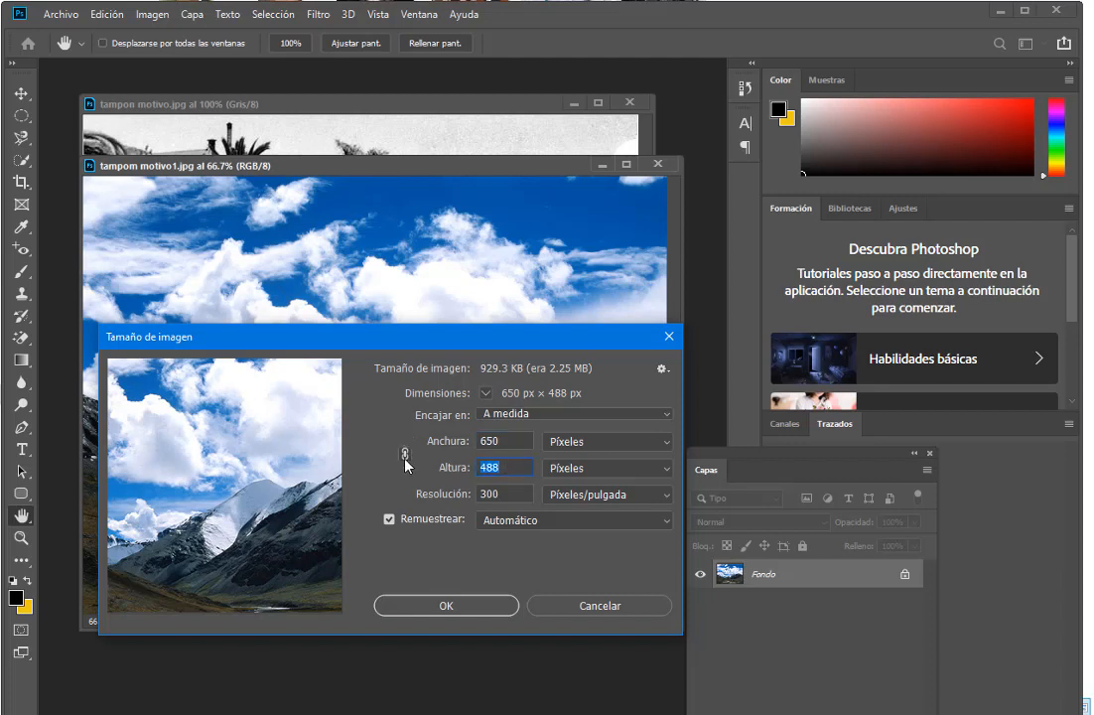
pyautogui.write('446')
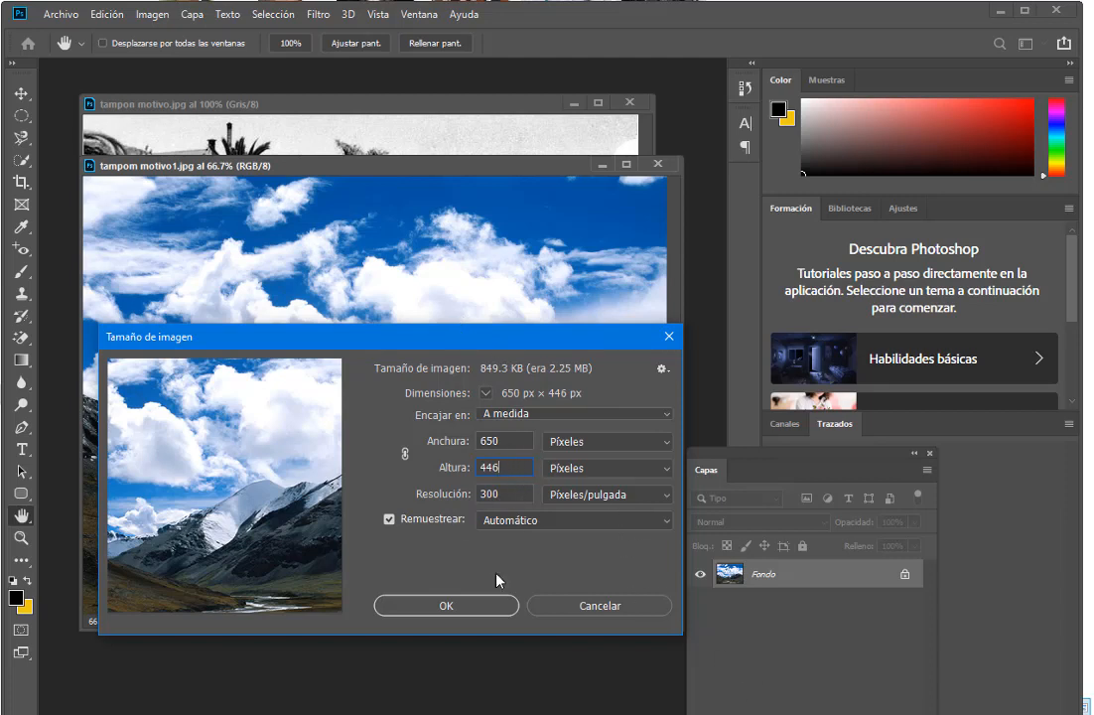
pyautogui.click(492, 613)
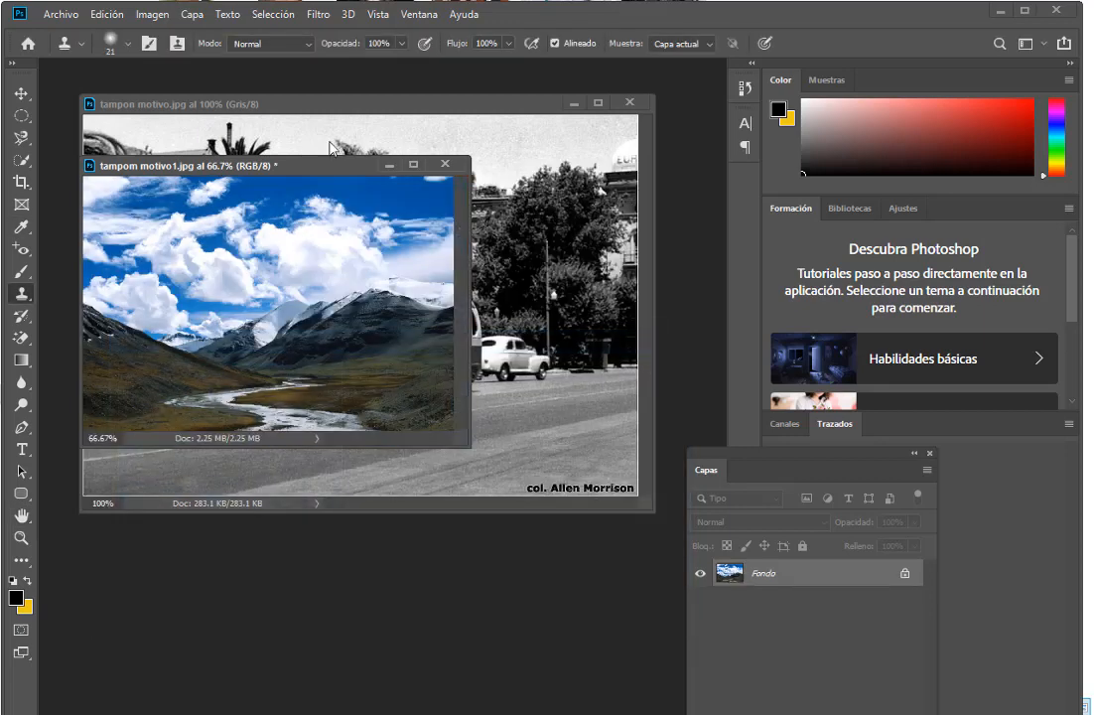
# - Enlarge the landscape's window and place it over the lower part of the bus photo
pyautogui.moveTo(335, 168); pyautogui.dragTo(358, 319)
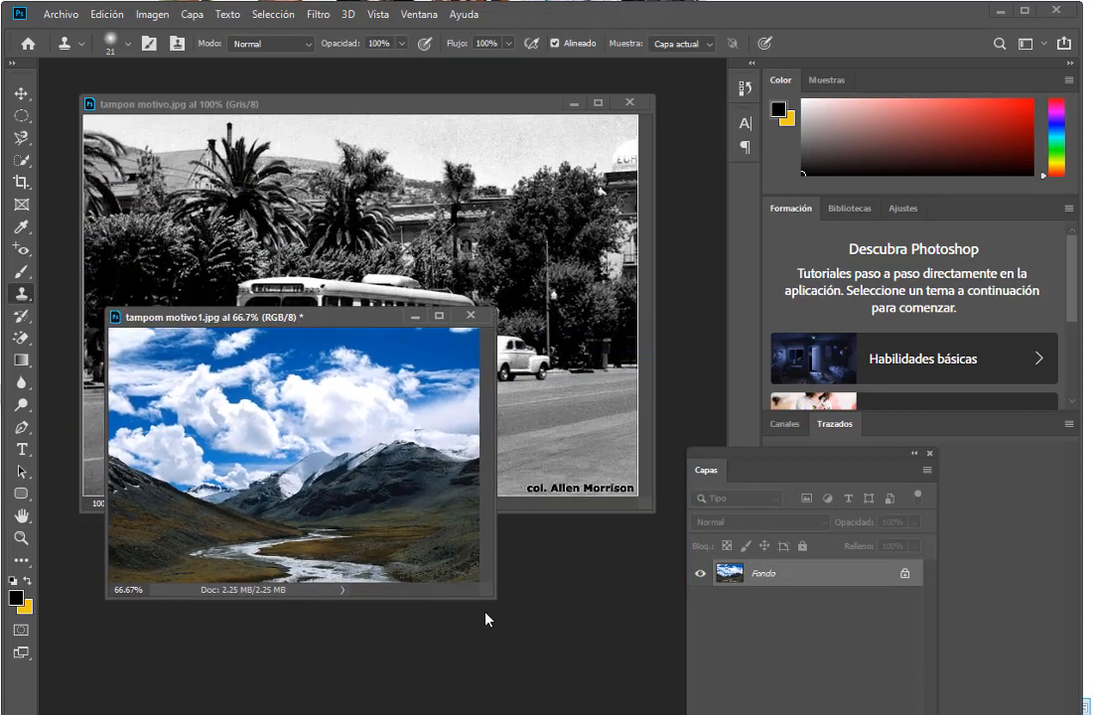
pyautogui.moveTo(486, 596); pyautogui.dragTo(604, 632)
pyautogui.moveTo(460, 322); pyautogui.dragTo(417, 382)
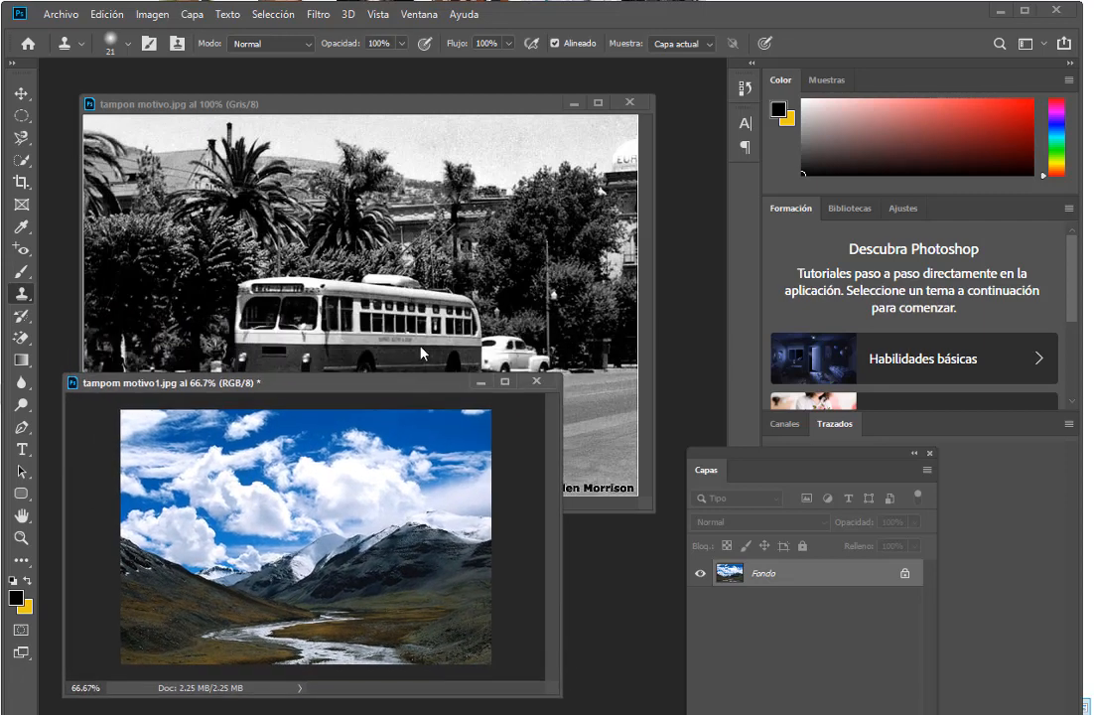
# - Compare the bus photo and the landscape by bringing each forward in turn, shift both windows slightly, and leave the landscape in front
pyautogui.click(381, 100)
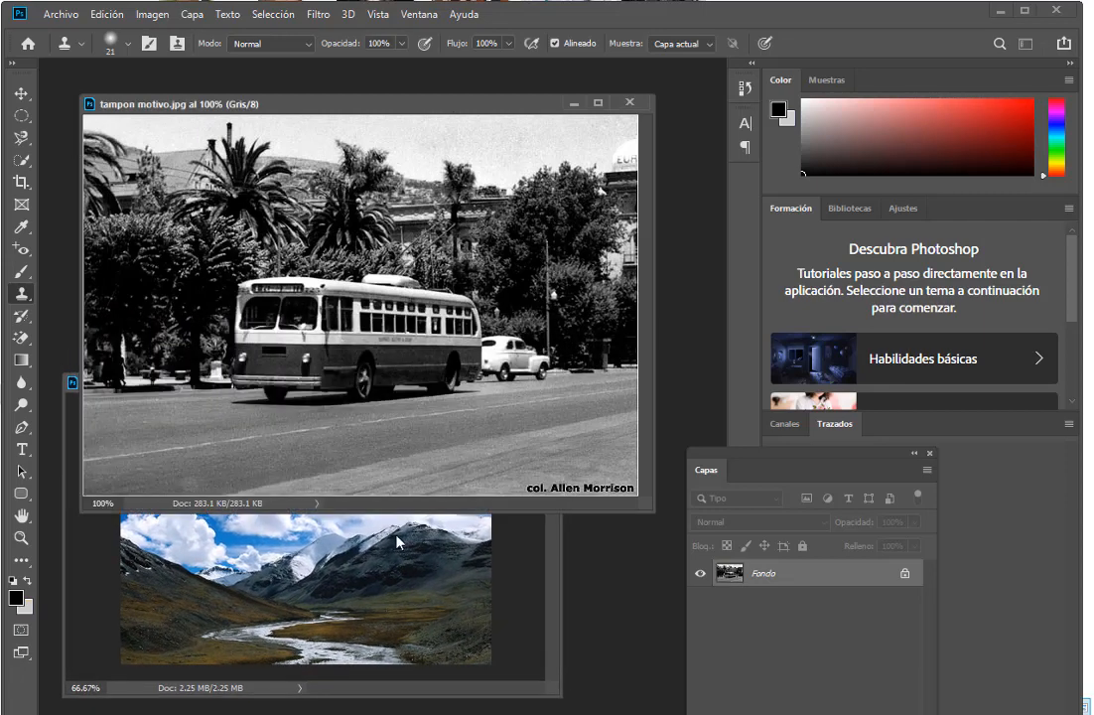
pyautogui.click(549, 678)
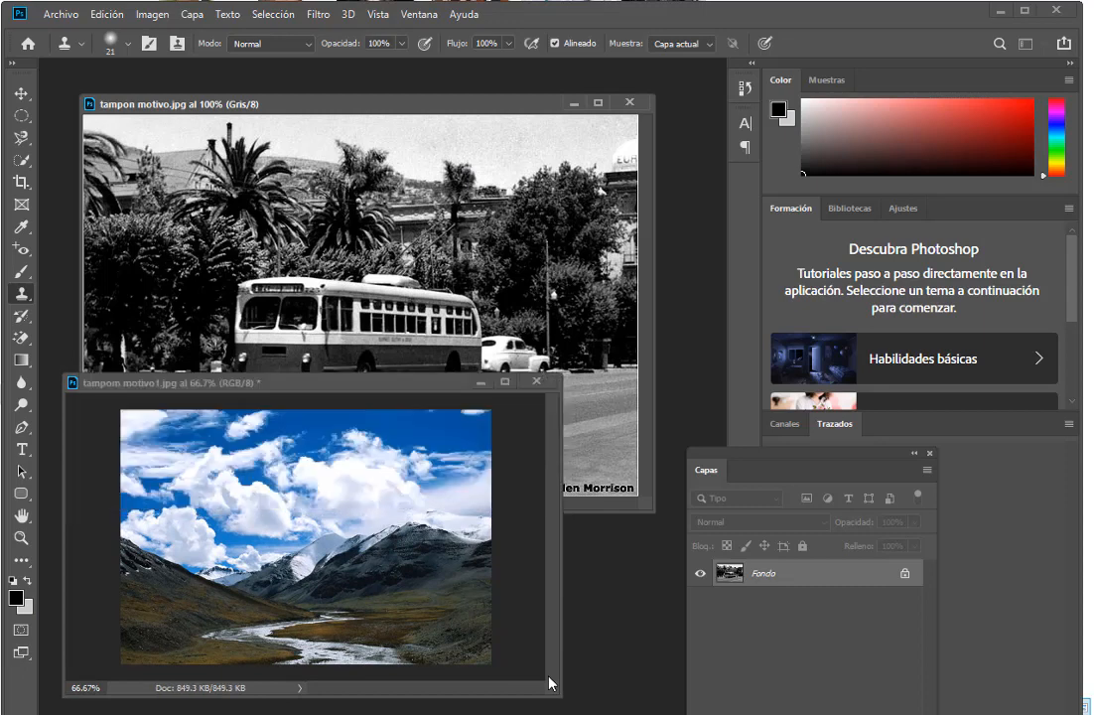
pyautogui.click(316, 105)
pyautogui.moveTo(316, 105); pyautogui.dragTo(313, 95)
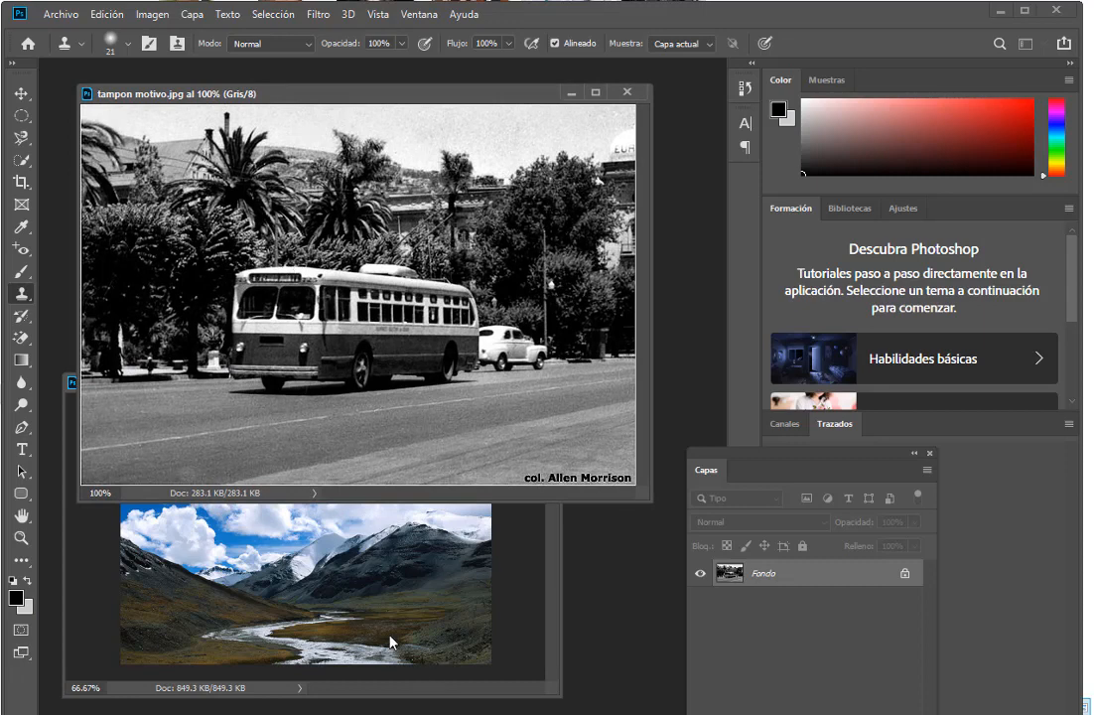
pyautogui.click(319, 601)
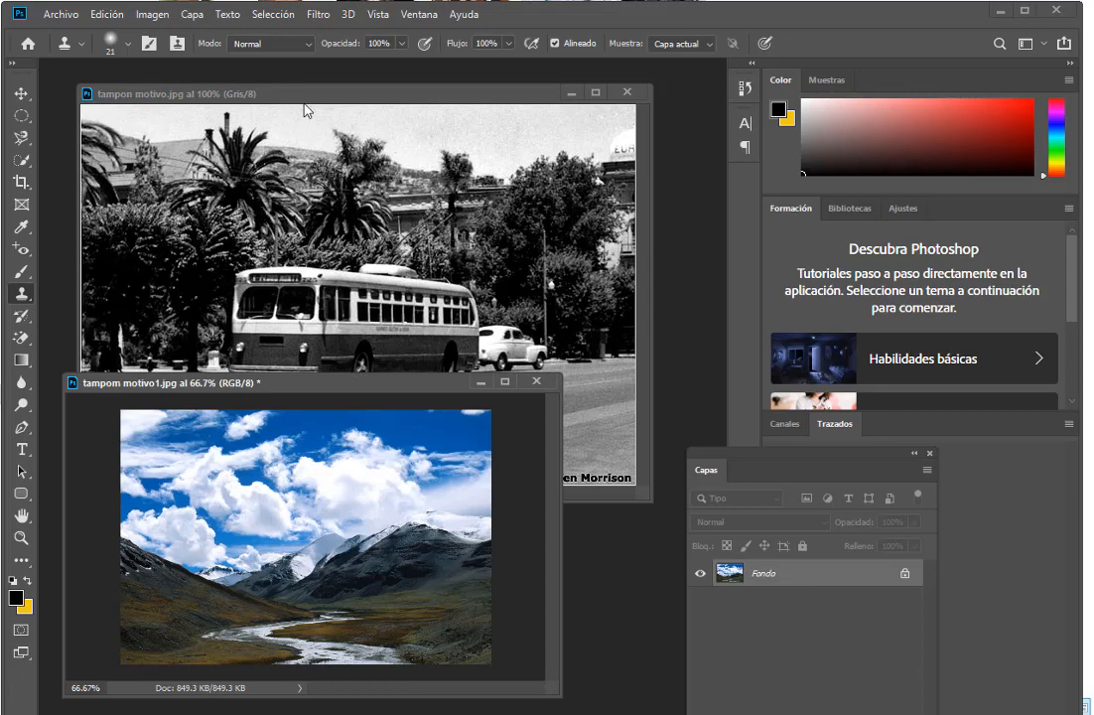
pyautogui.click(263, 94)
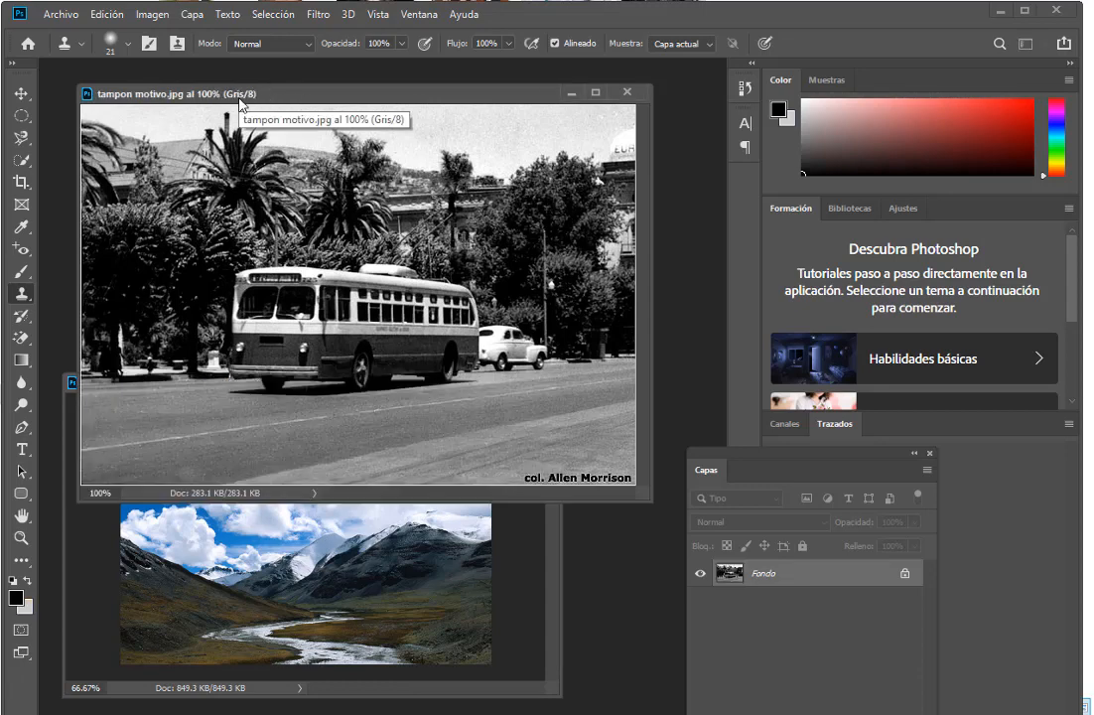
pyautogui.click(354, 556)
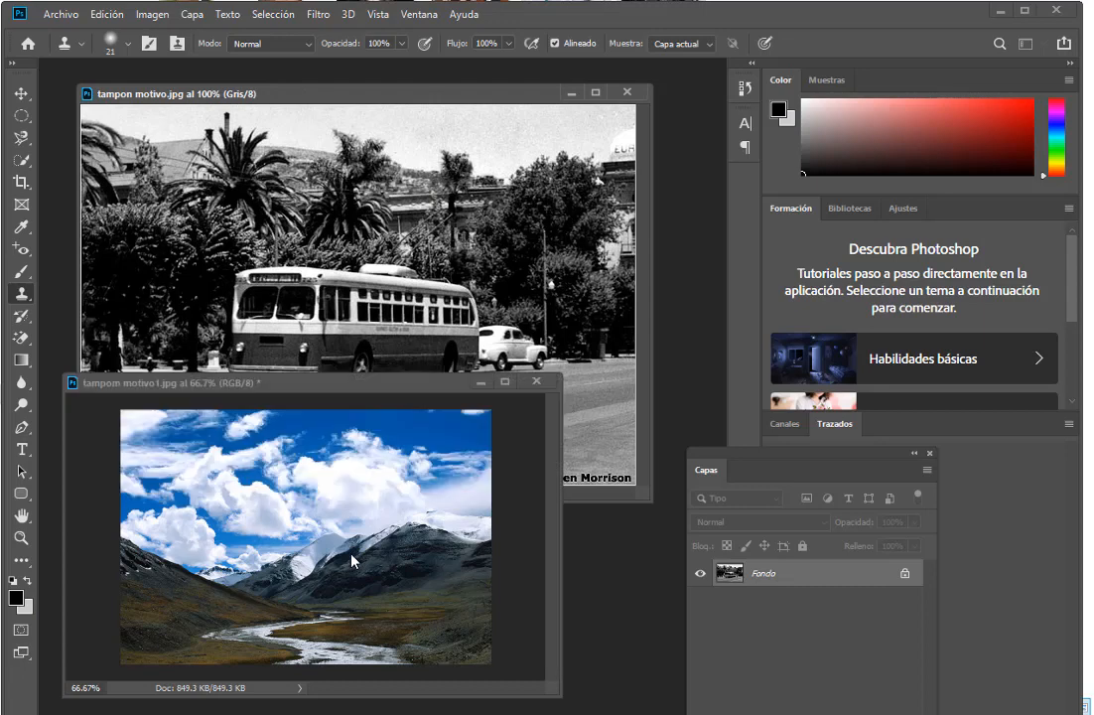
pyautogui.moveTo(372, 383); pyautogui.dragTo(393, 379)
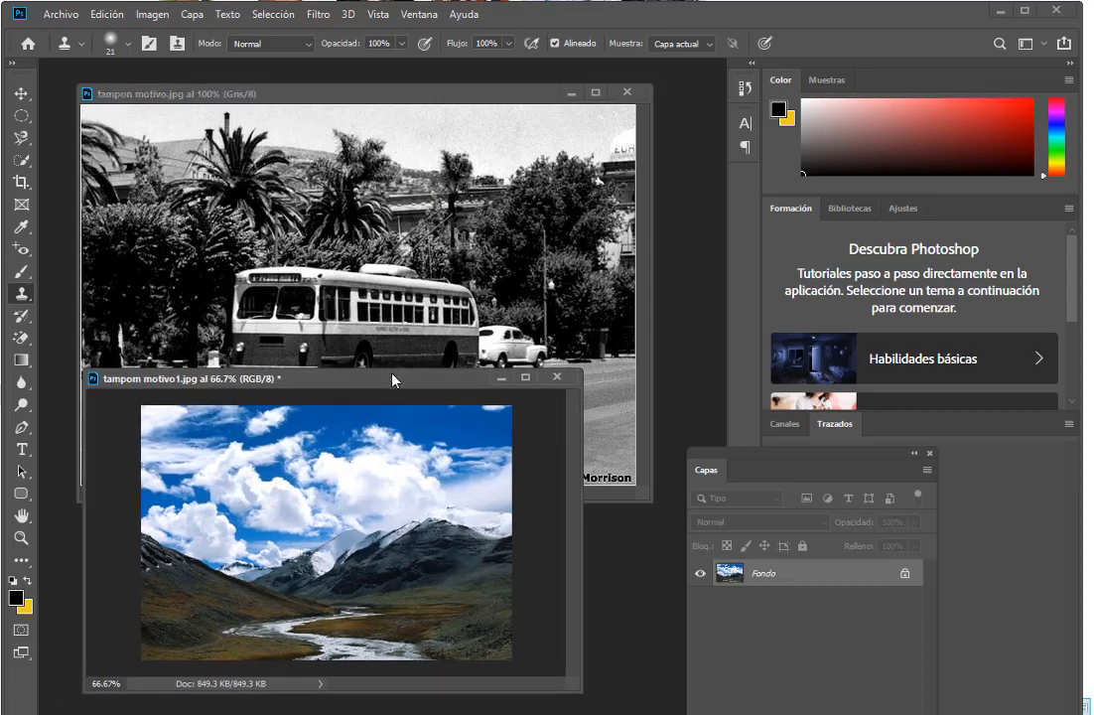
# - Switch to the Pattern Stamp tool and look over its available patterns
pyautogui.rightClick(24, 292)
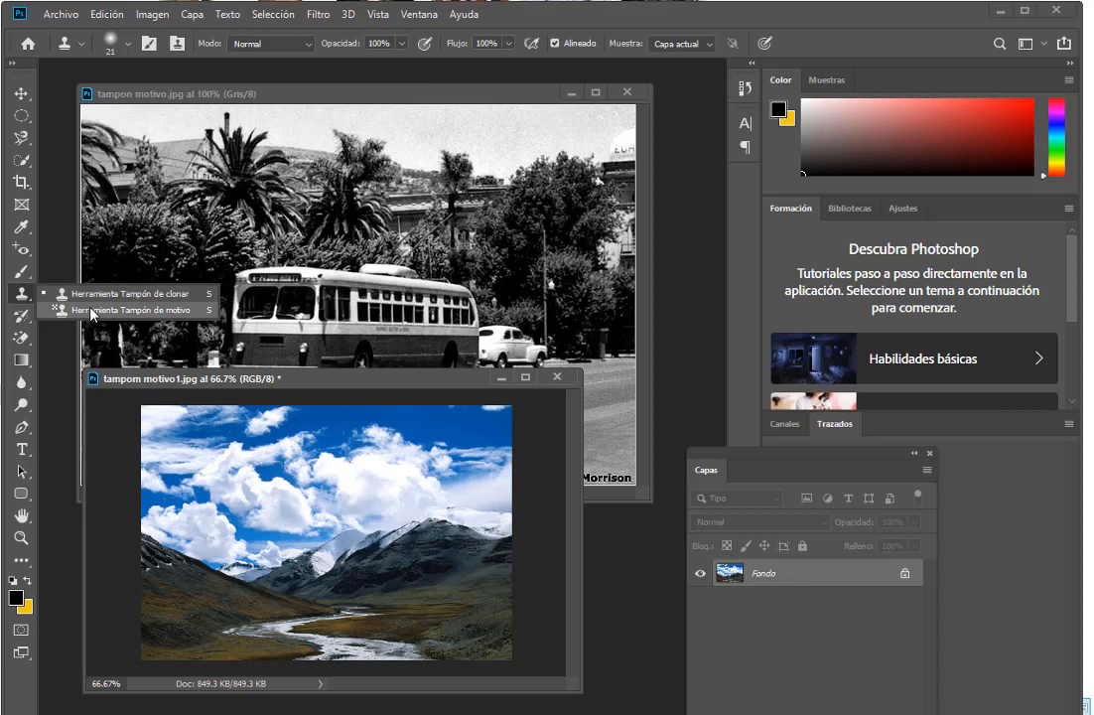
pyautogui.click(129, 309)
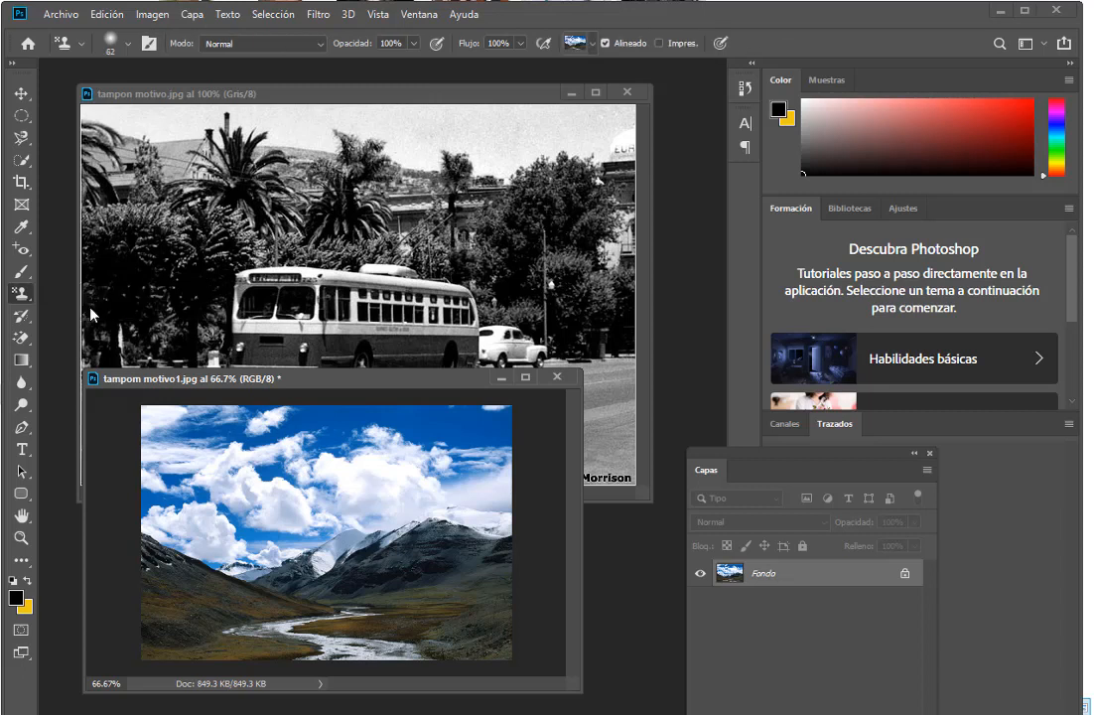
pyautogui.click(592, 44)
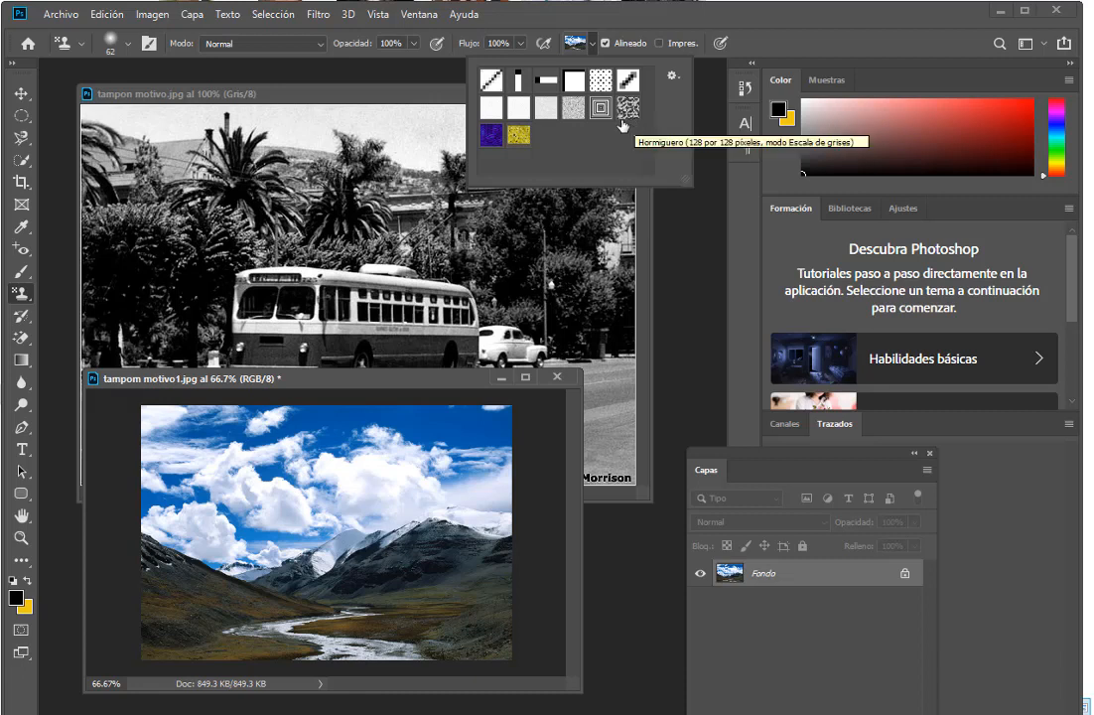
pyautogui.click(823, 43)
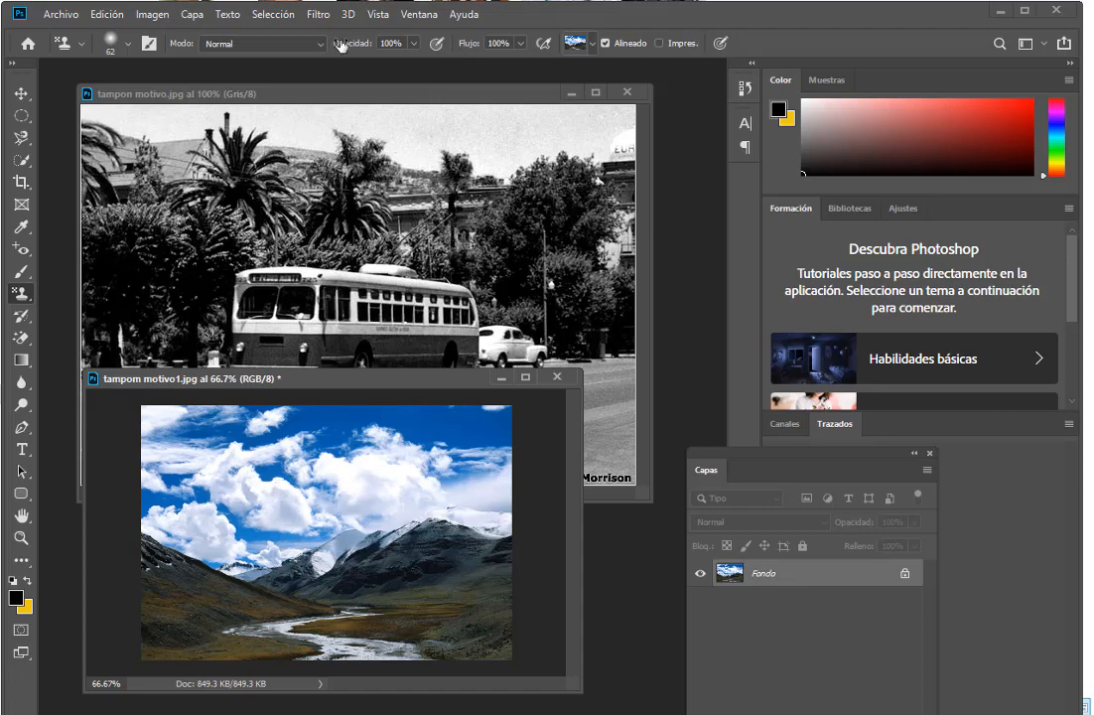
# - Set the Pattern Stamp brush size to 46 px
pyautogui.click(117, 47)
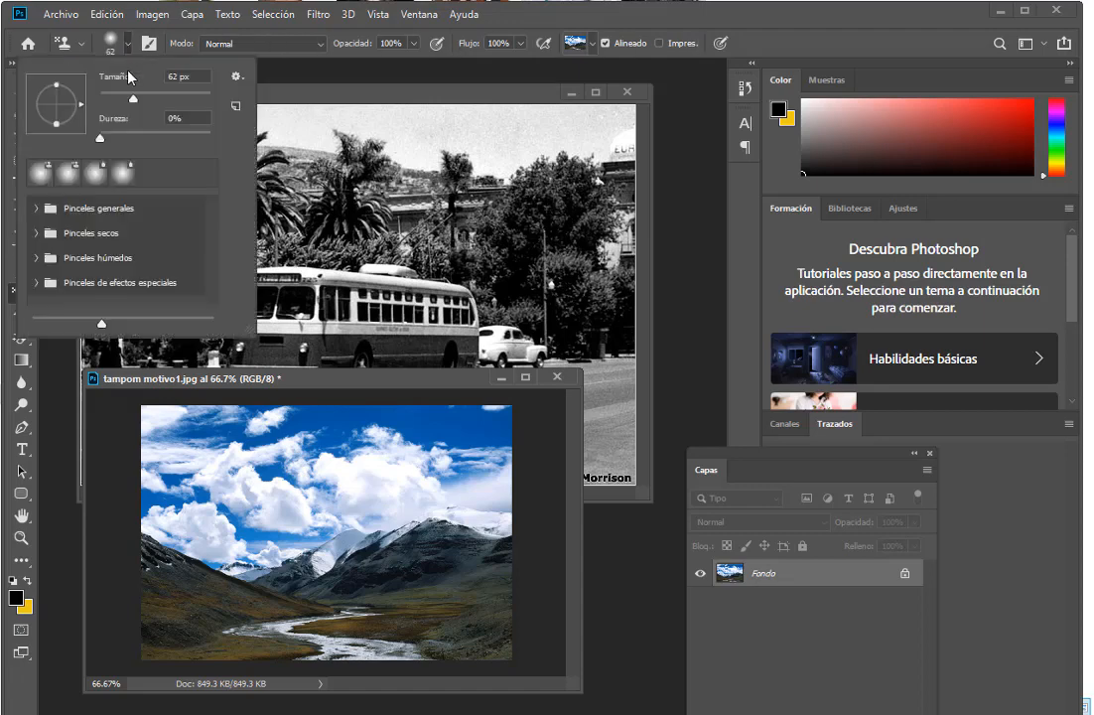
pyautogui.moveTo(129, 100); pyautogui.dragTo(125, 101)
pyautogui.click(792, 20)
# - Review the Pattern Stamp's blend modes and opacity setting, keeping Normal mode and 100% opacity
pyautogui.click(320, 45)
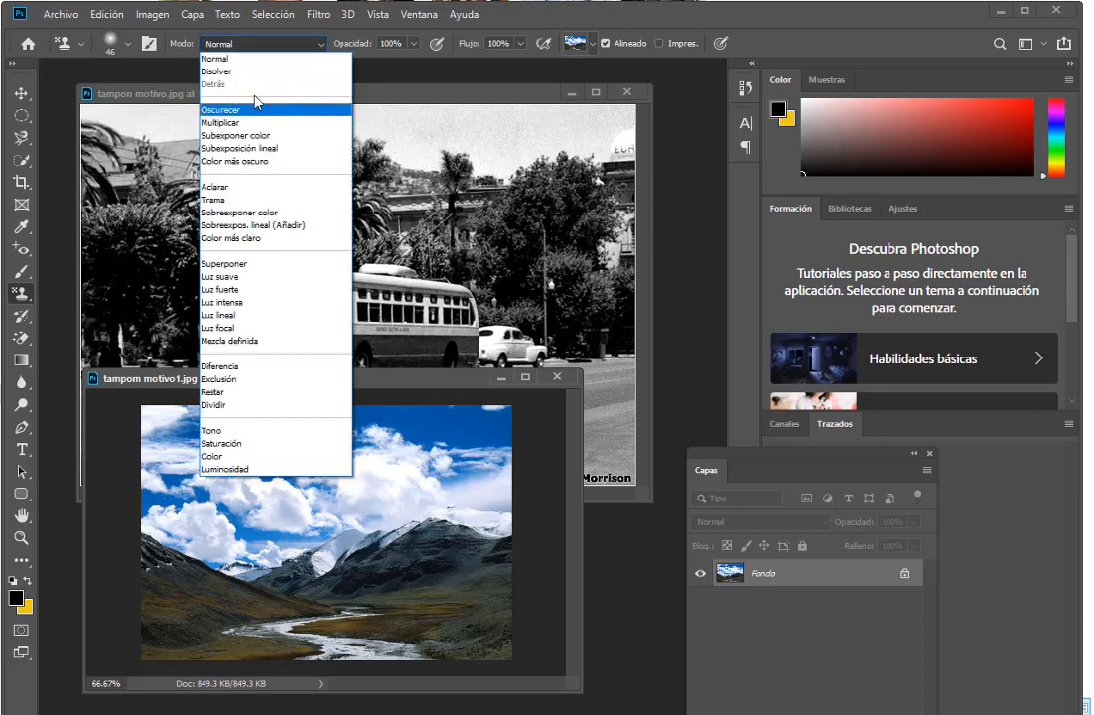
pyautogui.press('Escape')
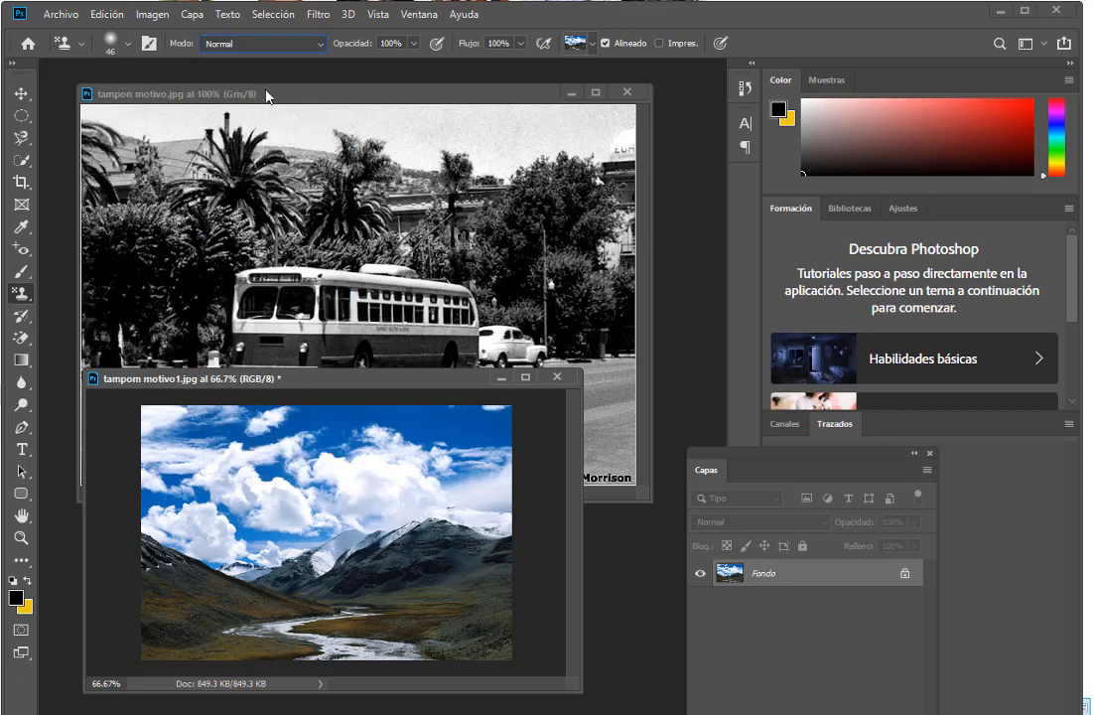
pyautogui.click(413, 44)
pyautogui.moveTo(394, 67); pyautogui.dragTo(428, 58)
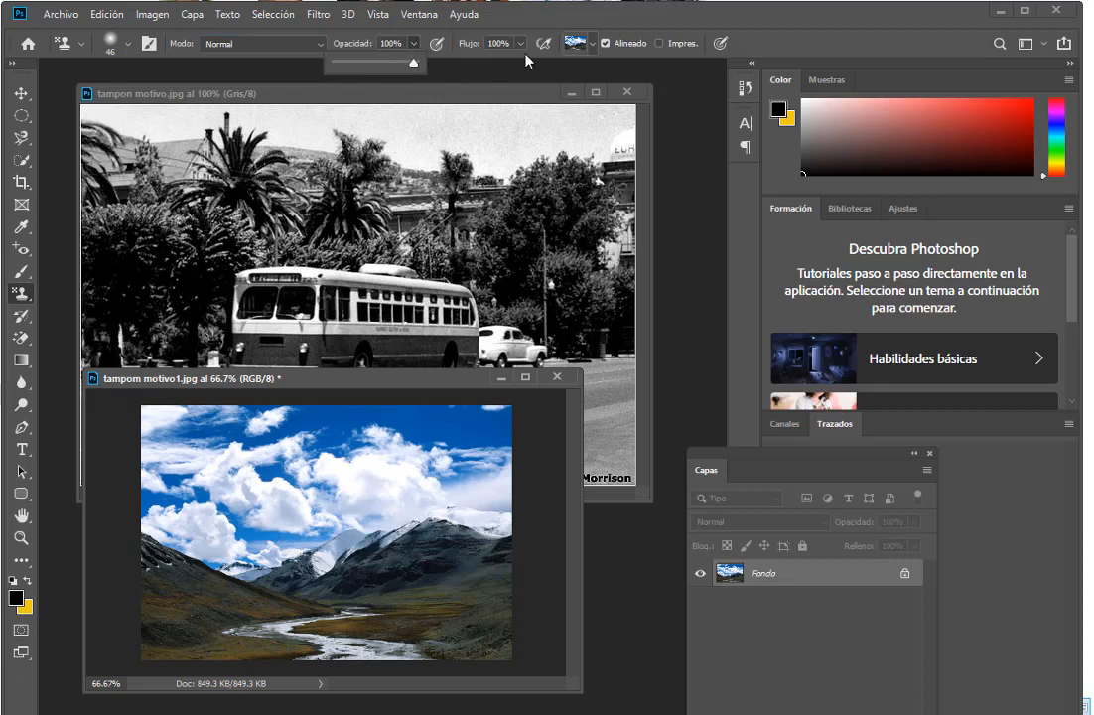
pyautogui.click(779, 30)
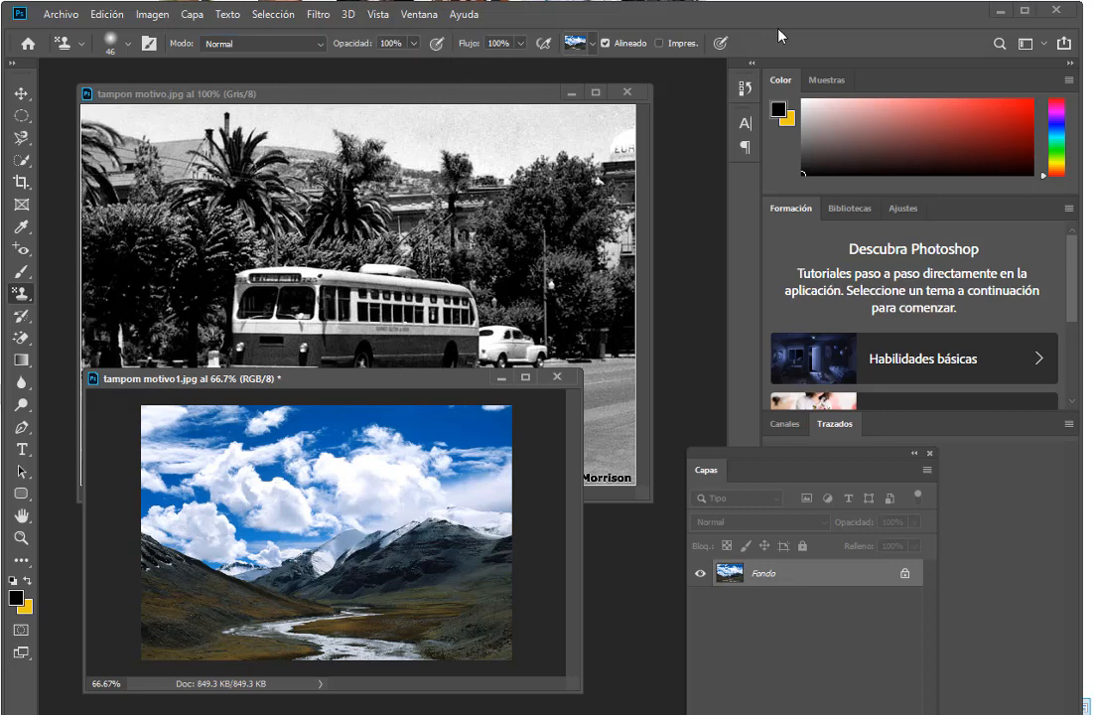
# - Try painting the Hormiguero pattern over the sky and trees of the bus photo with the Pattern Stamp
pyautogui.click(591, 43)
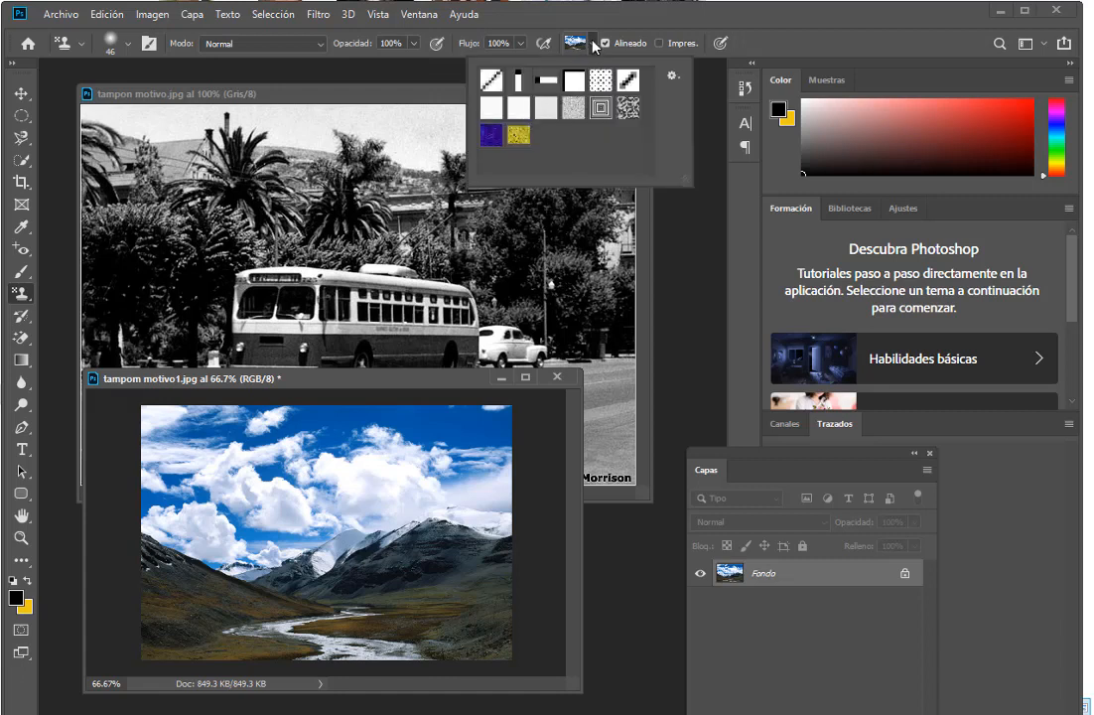
pyautogui.click(628, 111)
pyautogui.click(367, 110)
pyautogui.moveTo(393, 167)
pyautogui.mouseDown()
pyautogui.moveTo(228, 166)
pyautogui.moveTo(307, 172)
pyautogui.moveTo(149, 149)
pyautogui.moveTo(417, 119)
pyautogui.moveTo(119, 104)
pyautogui.moveTo(77, 127)
pyautogui.moveTo(566, 111)
pyautogui.moveTo(407, 94)
pyautogui.moveTo(675, 194)
pyautogui.moveTo(436, 183)
pyautogui.moveTo(169, 194)
pyautogui.moveTo(156, 225)
pyautogui.moveTo(94, 174)
pyautogui.moveTo(81, 246)
pyautogui.moveTo(99, 253)
pyautogui.moveTo(174, 226)
pyautogui.moveTo(119, 263)
pyautogui.moveTo(149, 228)
pyautogui.moveTo(90, 208)
pyautogui.moveTo(471, 182)
pyautogui.moveTo(477, 229)
pyautogui.moveTo(556, 224)
pyautogui.moveTo(521, 227)
pyautogui.moveTo(619, 112)
pyautogui.mouseUp()
# - Check the pattern choices again and undo the pattern painted on the bus photo
pyautogui.click(575, 43)
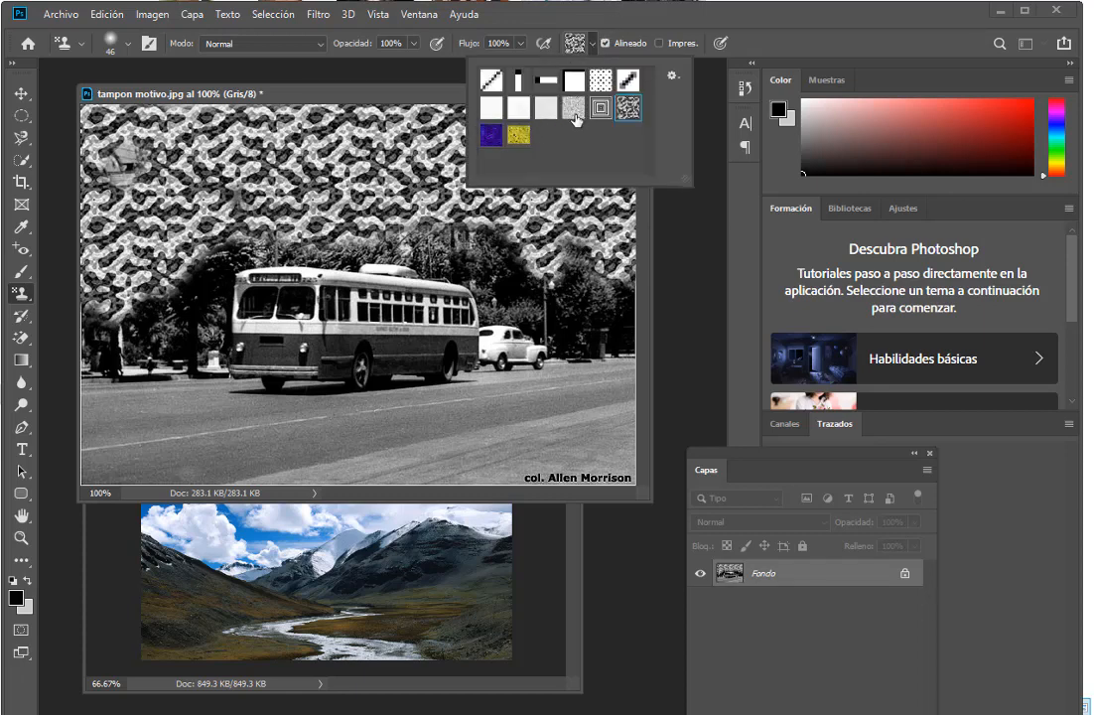
pyautogui.click(782, 38)
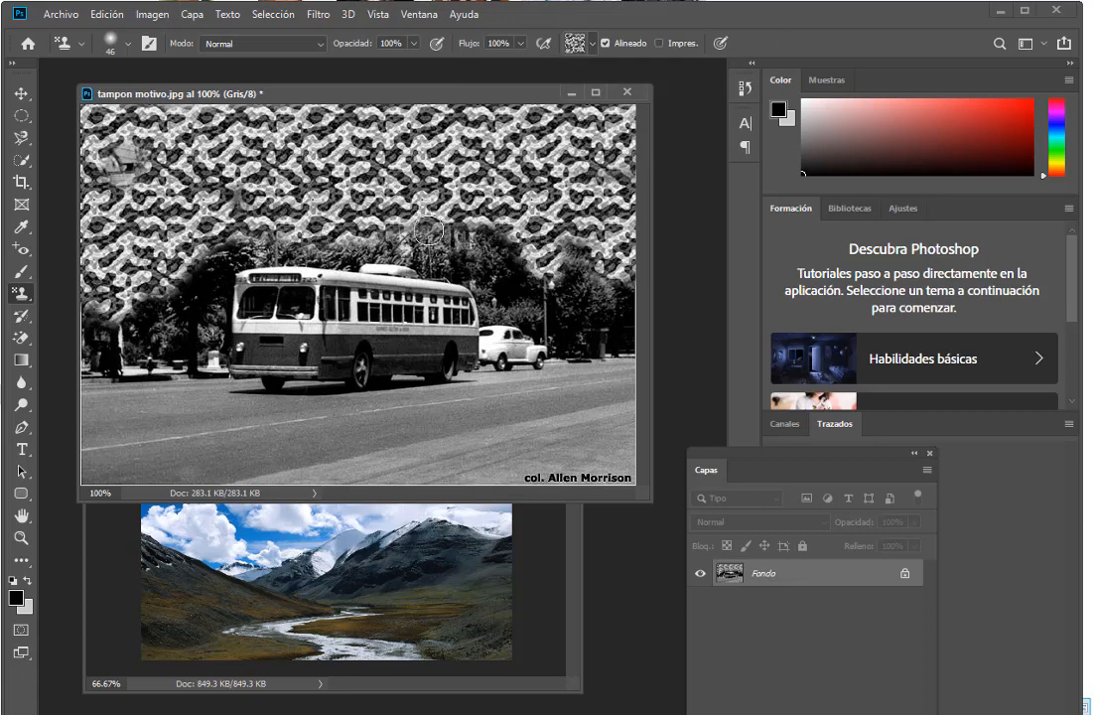
pyautogui.hotkey('ctrl', 'z')
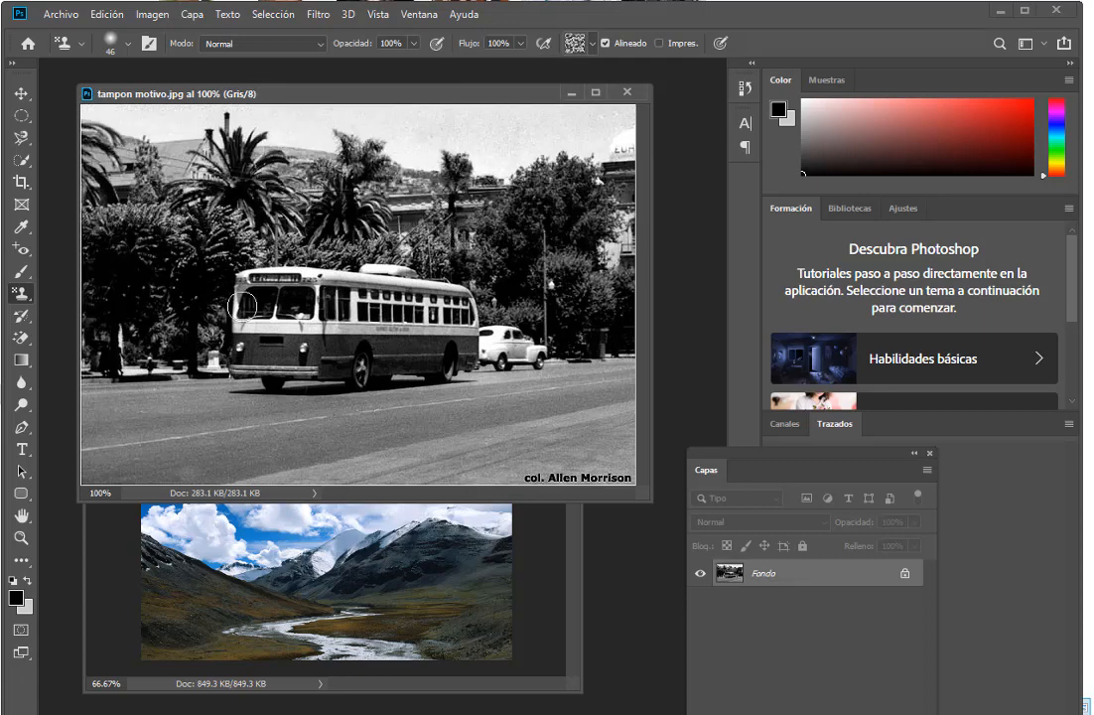
# - Bring the landscape to the front, shift its window up, and define the image as a pattern named tampom motivo1.jpg
pyautogui.click(313, 629)
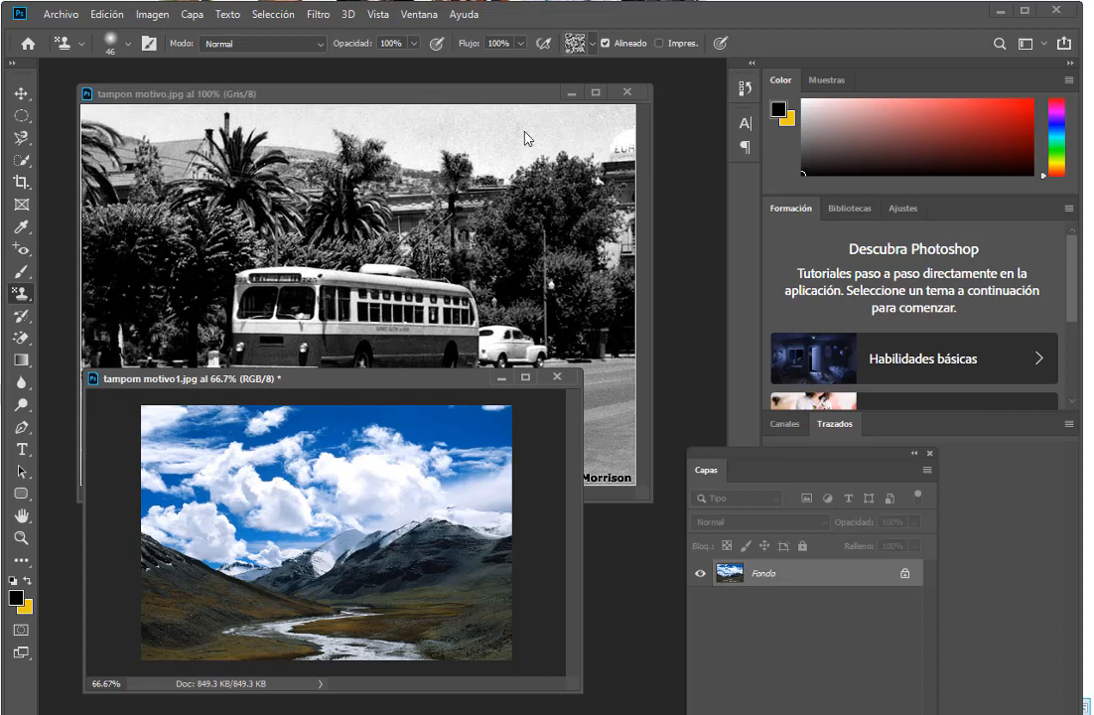
pyautogui.click(593, 46)
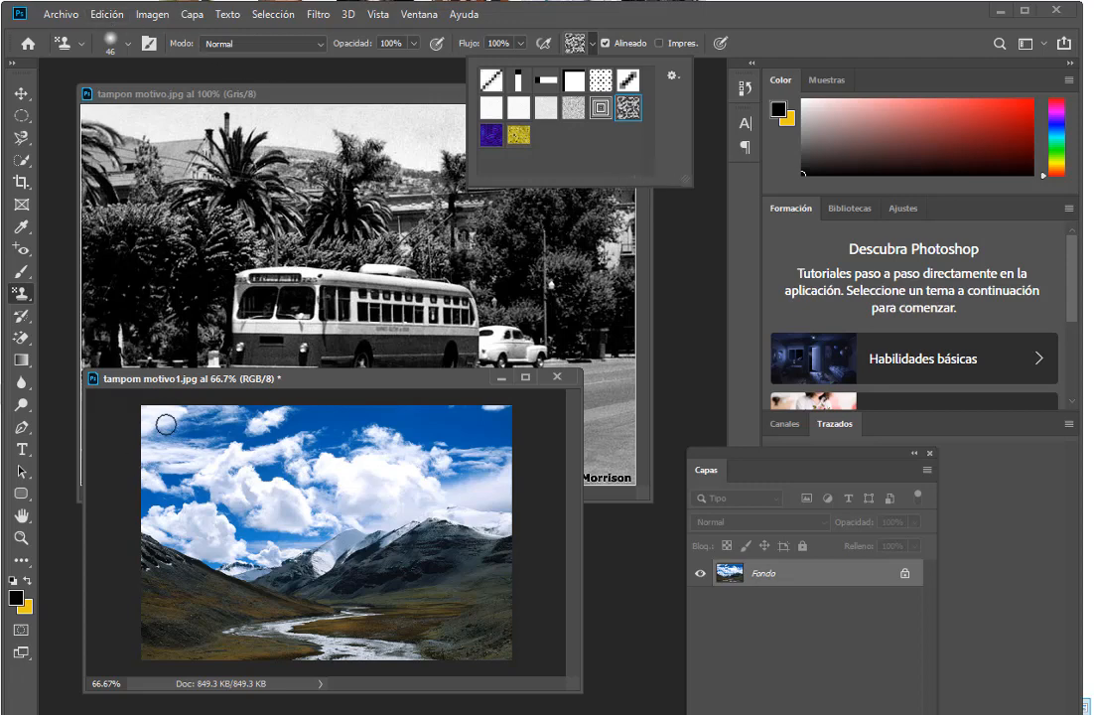
pyautogui.moveTo(175, 383); pyautogui.dragTo(250, 314)
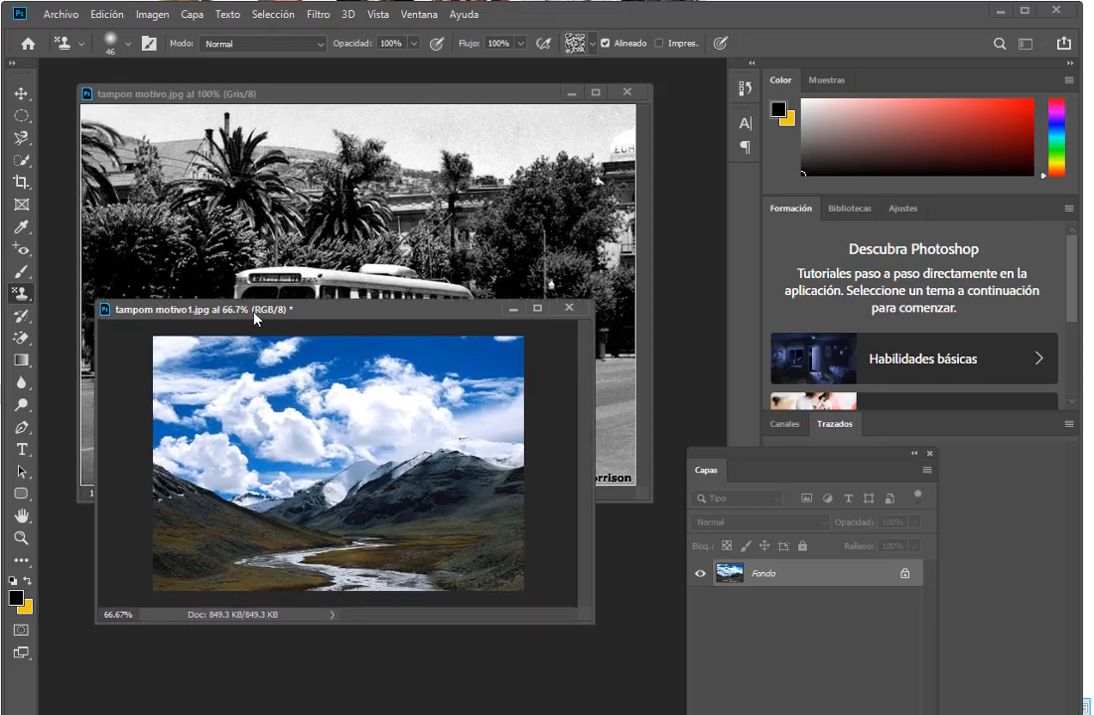
pyautogui.click(119, 19)
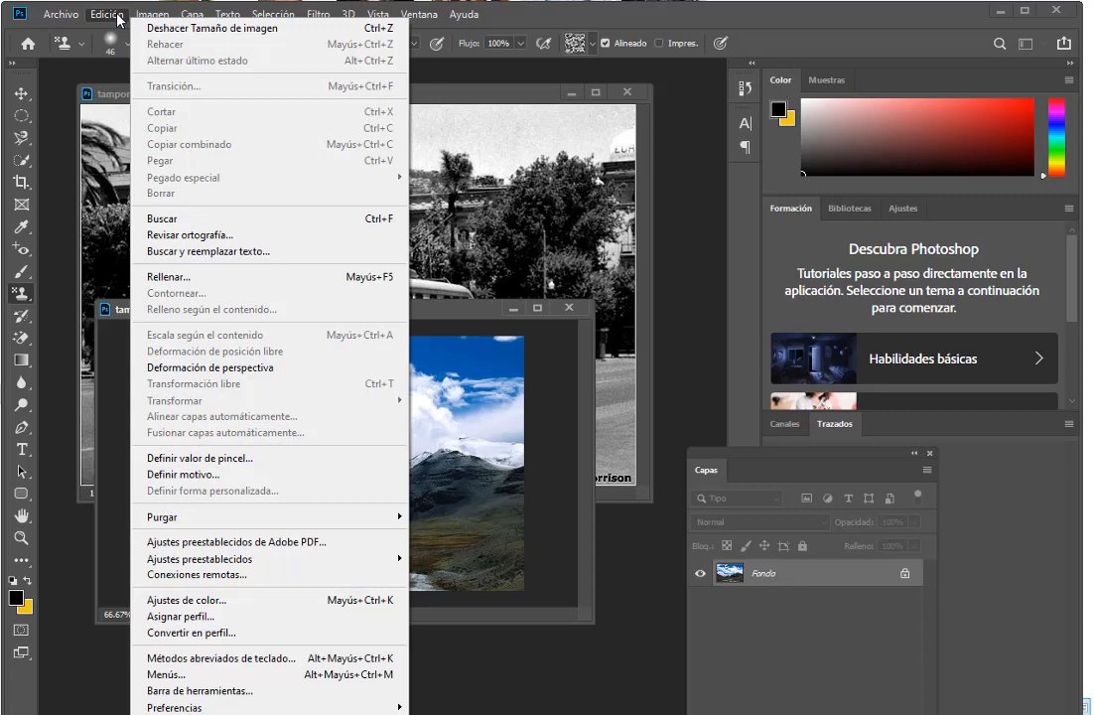
pyautogui.click(196, 484)
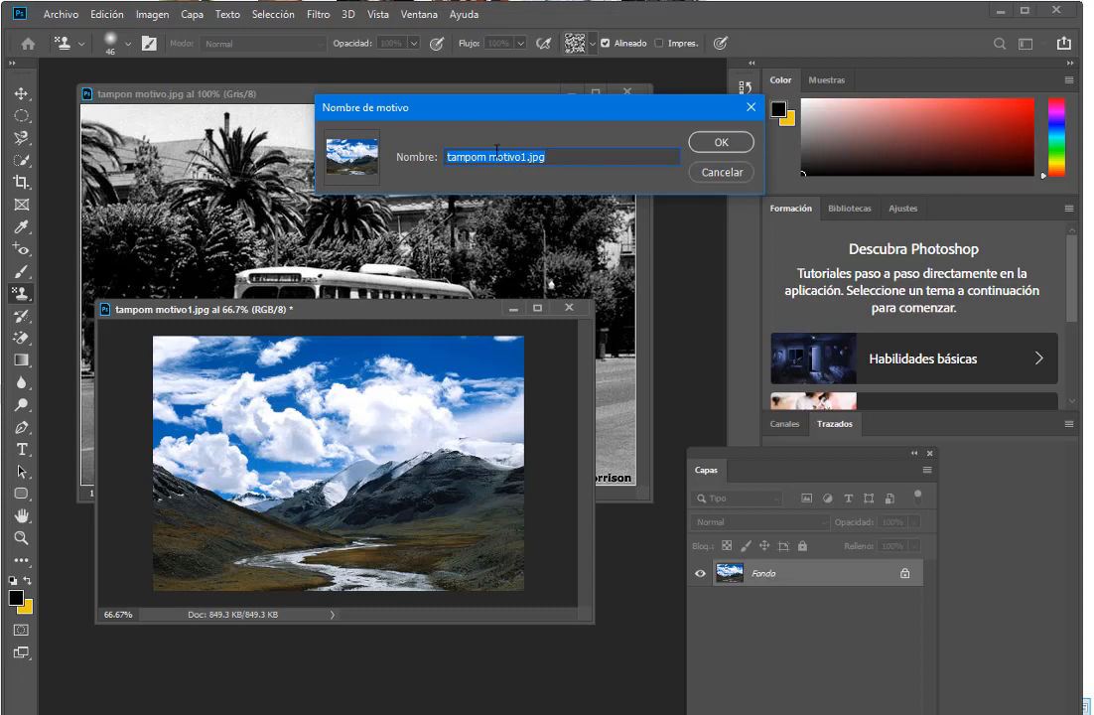
pyautogui.click(728, 148)
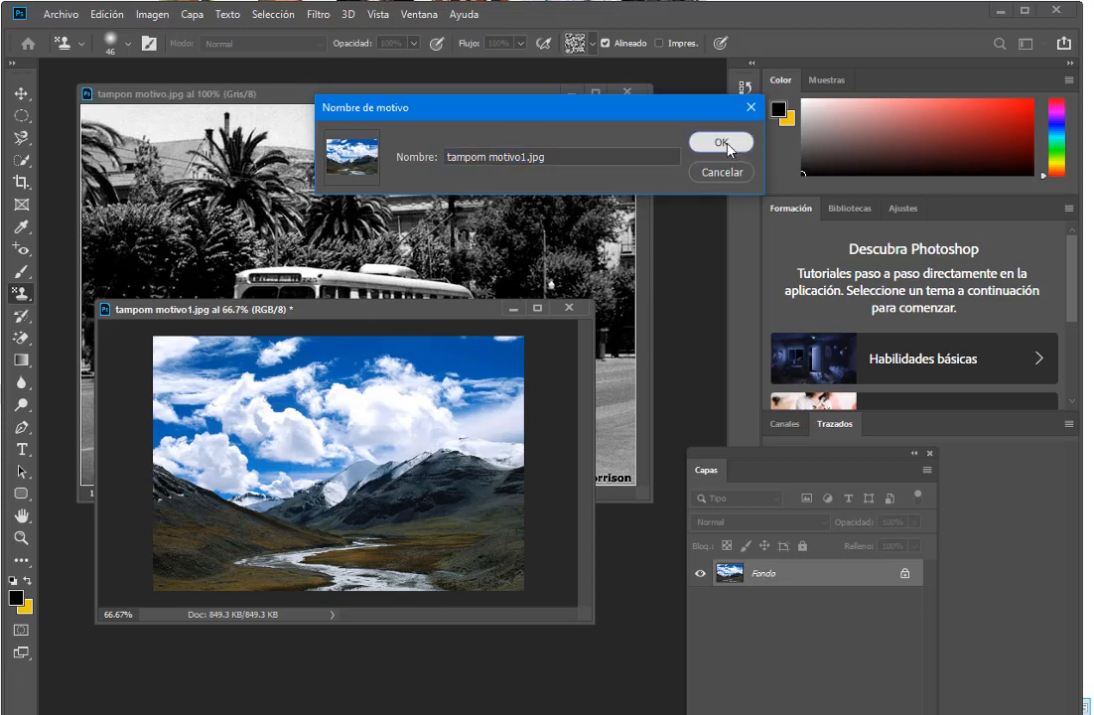
# - Select the landscape pattern for the Pattern Stamp and paint it over the sky and trees of the bus photo
pyautogui.click(452, 96)
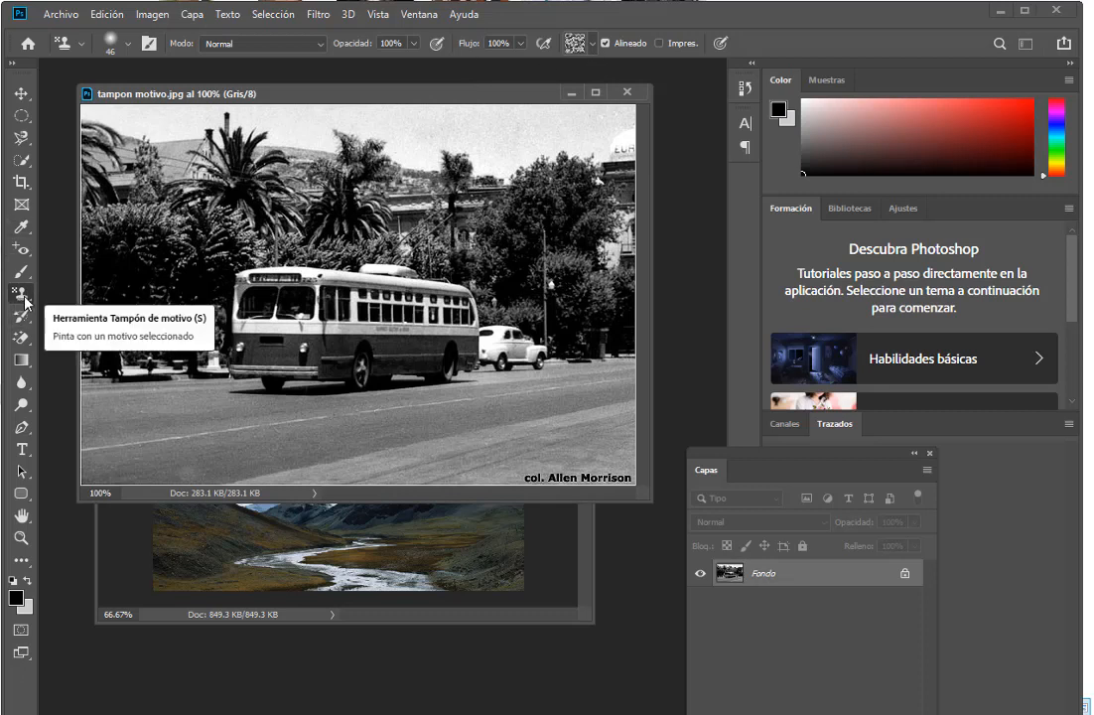
pyautogui.click(591, 44)
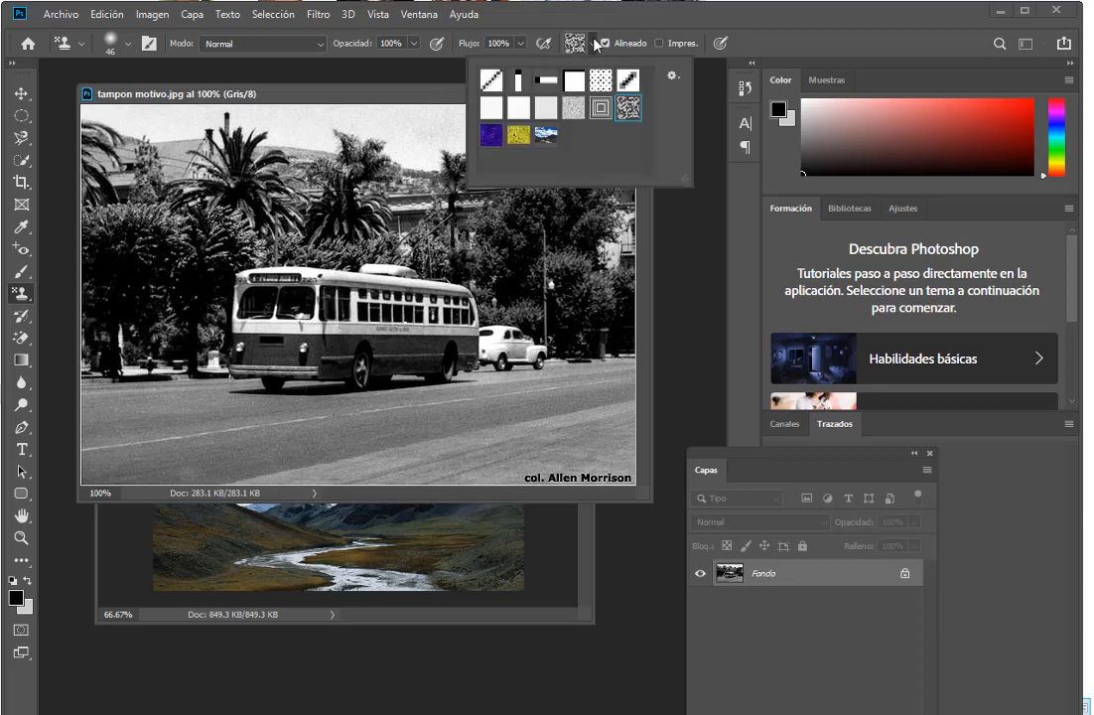
pyautogui.click(547, 135)
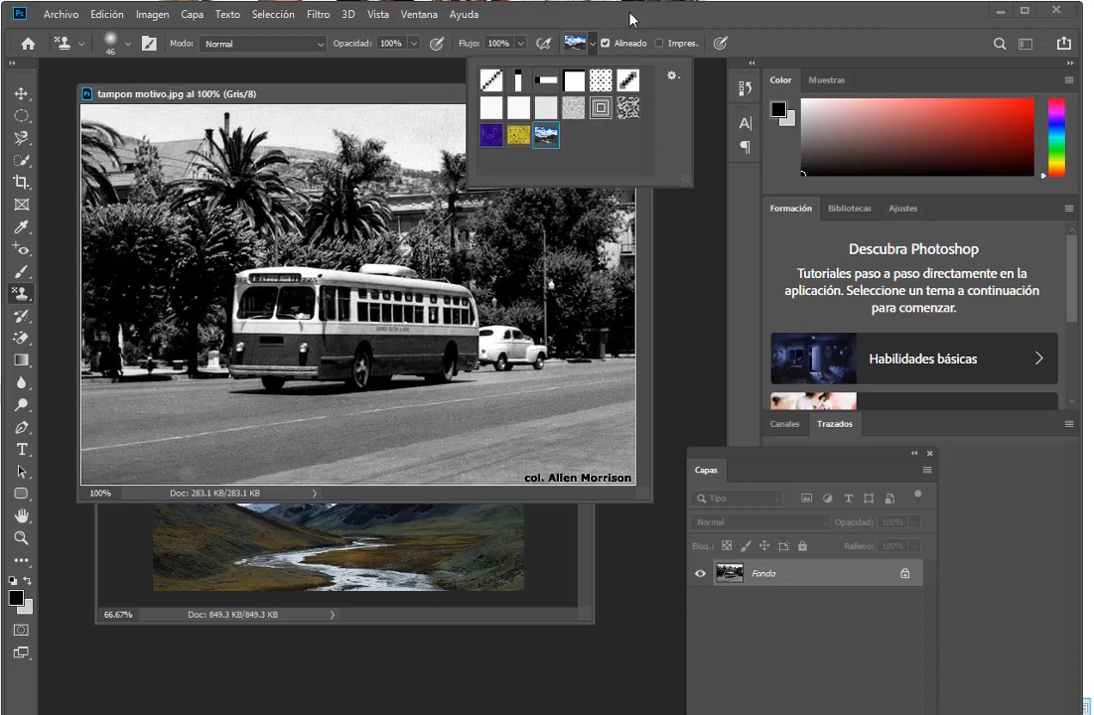
pyautogui.click(543, 17)
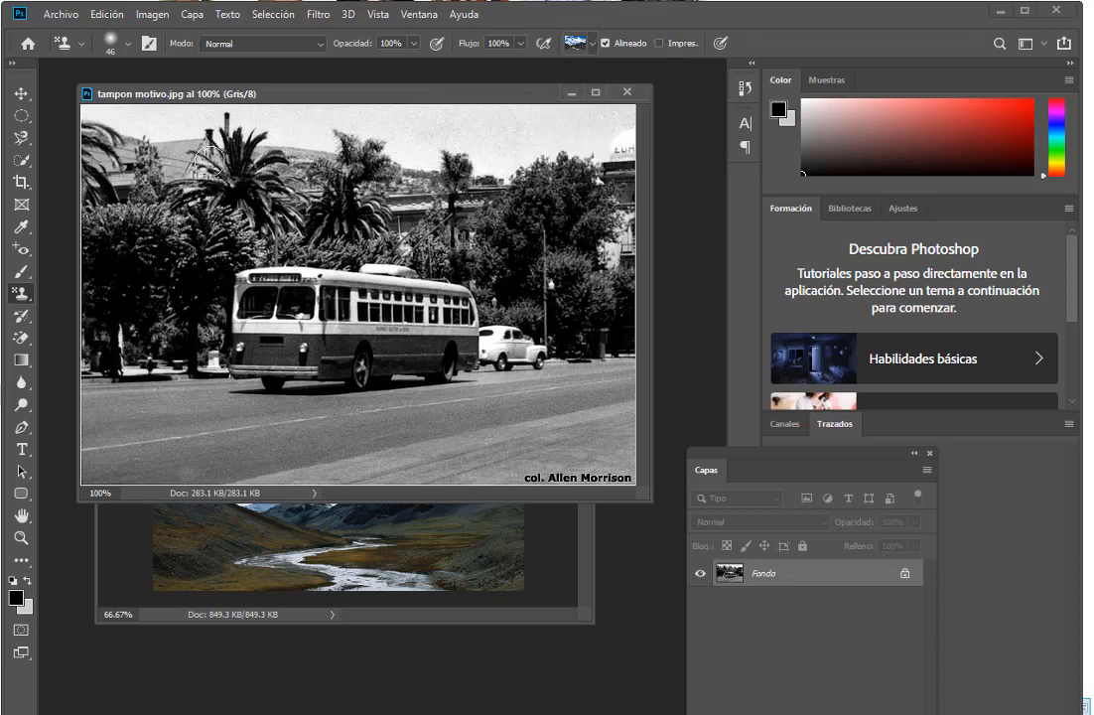
pyautogui.moveTo(90, 107)
pyautogui.mouseDown()
pyautogui.moveTo(143, 131)
pyautogui.moveTo(420, 154)
pyautogui.moveTo(490, 150)
pyautogui.moveTo(128, 125)
pyautogui.moveTo(632, 127)
pyautogui.moveTo(437, 120)
pyautogui.moveTo(602, 118)
pyautogui.moveTo(370, 126)
pyautogui.moveTo(546, 221)
pyautogui.moveTo(465, 196)
pyautogui.moveTo(392, 206)
pyautogui.moveTo(227, 198)
pyautogui.moveTo(222, 220)
pyautogui.moveTo(227, 162)
pyautogui.moveTo(145, 203)
pyautogui.moveTo(94, 123)
pyautogui.moveTo(89, 218)
pyautogui.moveTo(100, 233)
pyautogui.moveTo(79, 358)
pyautogui.moveTo(123, 354)
pyautogui.moveTo(170, 276)
pyautogui.moveTo(143, 206)
pyautogui.moveTo(140, 306)
pyautogui.moveTo(178, 289)
pyautogui.moveTo(211, 234)
pyautogui.moveTo(204, 345)
pyautogui.moveTo(199, 291)
pyautogui.moveTo(192, 332)
pyautogui.moveTo(204, 284)
pyautogui.moveTo(251, 227)
pyautogui.moveTo(421, 215)
pyautogui.moveTo(339, 223)
pyautogui.moveTo(565, 165)
pyautogui.moveTo(535, 157)
pyautogui.moveTo(570, 134)
pyautogui.moveTo(643, 145)
pyautogui.moveTo(612, 273)
pyautogui.moveTo(631, 258)
pyautogui.moveTo(630, 302)
pyautogui.moveTo(505, 260)
pyautogui.moveTo(502, 169)
pyautogui.moveTo(547, 206)
pyautogui.moveTo(604, 129)
pyautogui.moveTo(297, 170)
pyautogui.moveTo(556, 104)
pyautogui.moveTo(300, 136)
pyautogui.moveTo(521, 139)
pyautogui.moveTo(303, 171)
pyautogui.moveTo(212, 164)
pyautogui.moveTo(207, 179)
pyautogui.moveTo(362, 217)
pyautogui.moveTo(245, 244)
pyautogui.moveTo(393, 260)
pyautogui.mouseUp()
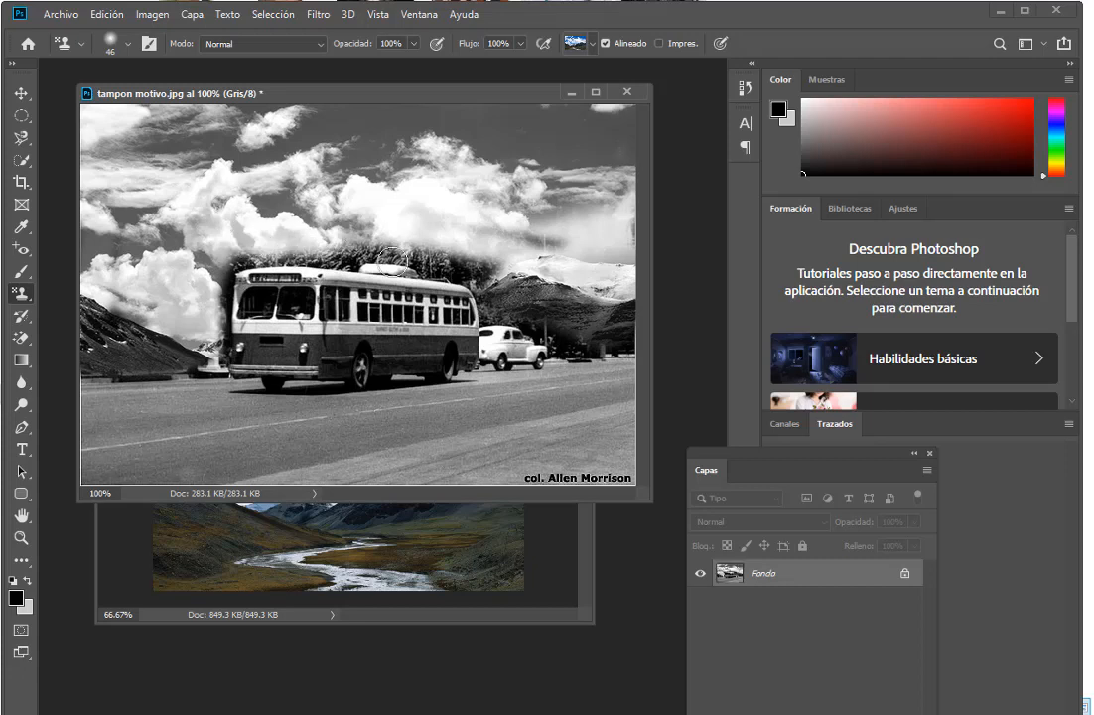
# - Reduce the Pattern Stamp brush to 20 px and paint the clouds over the remaining foliage close to the bus roof
pyautogui.rightClick(459, 289)
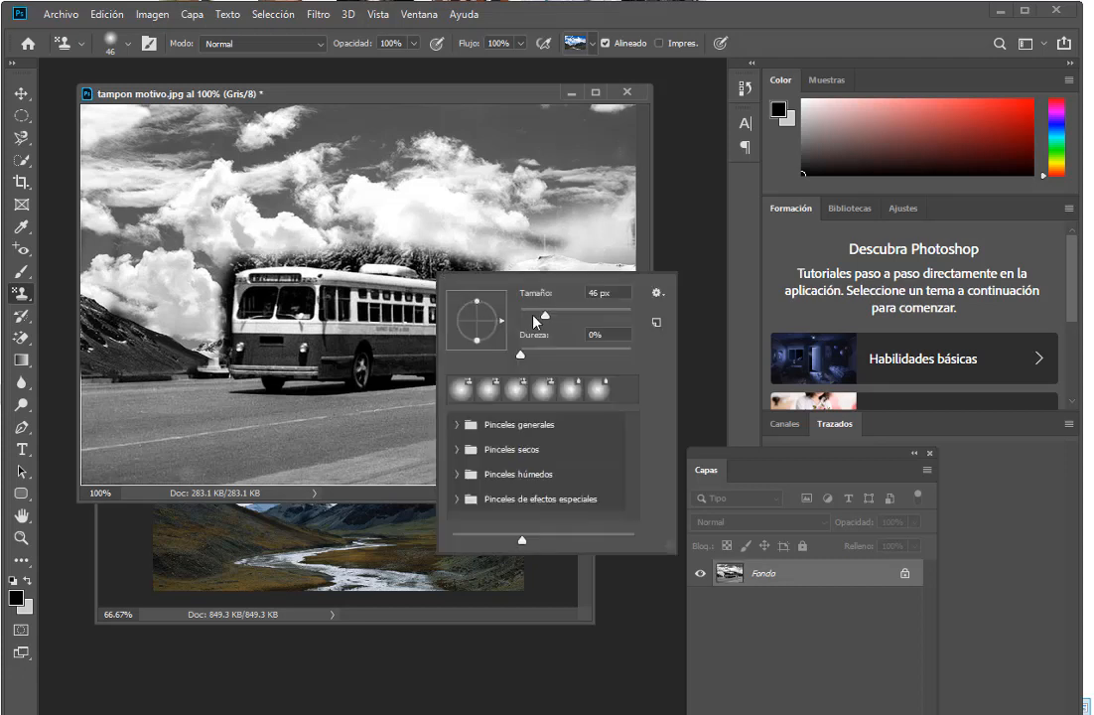
pyautogui.press('Return')
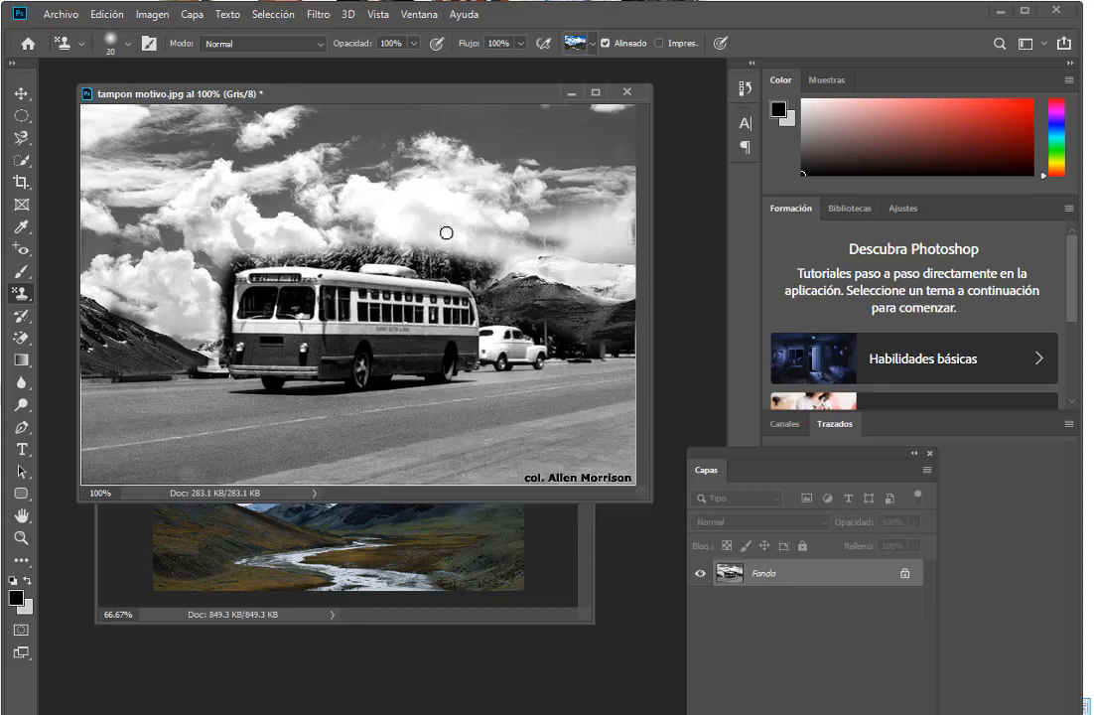
pyautogui.hotkey('ctrl', '+')
pyautogui.hotkey('ctrl', '+')
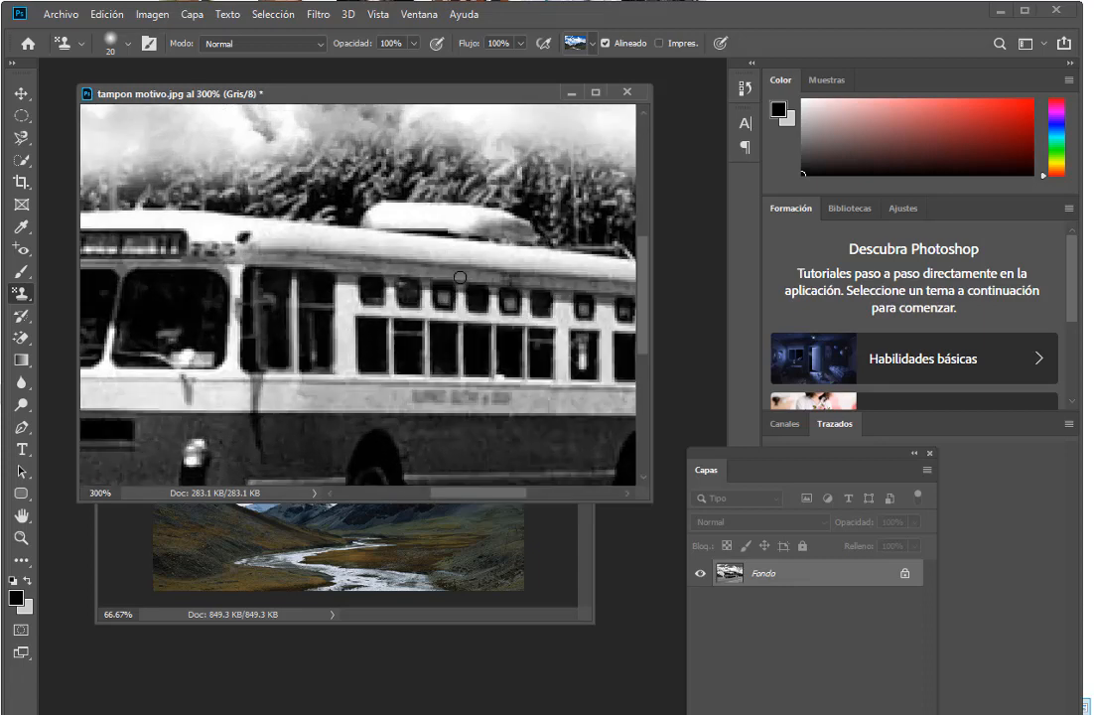
pyautogui.moveTo(472, 160)
pyautogui.mouseDown()
pyautogui.moveTo(392, 156)
pyautogui.moveTo(345, 187)
pyautogui.moveTo(169, 164)
pyautogui.mouseUp()
pyautogui.moveTo(368, 169); pyautogui.dragTo(266, 142)
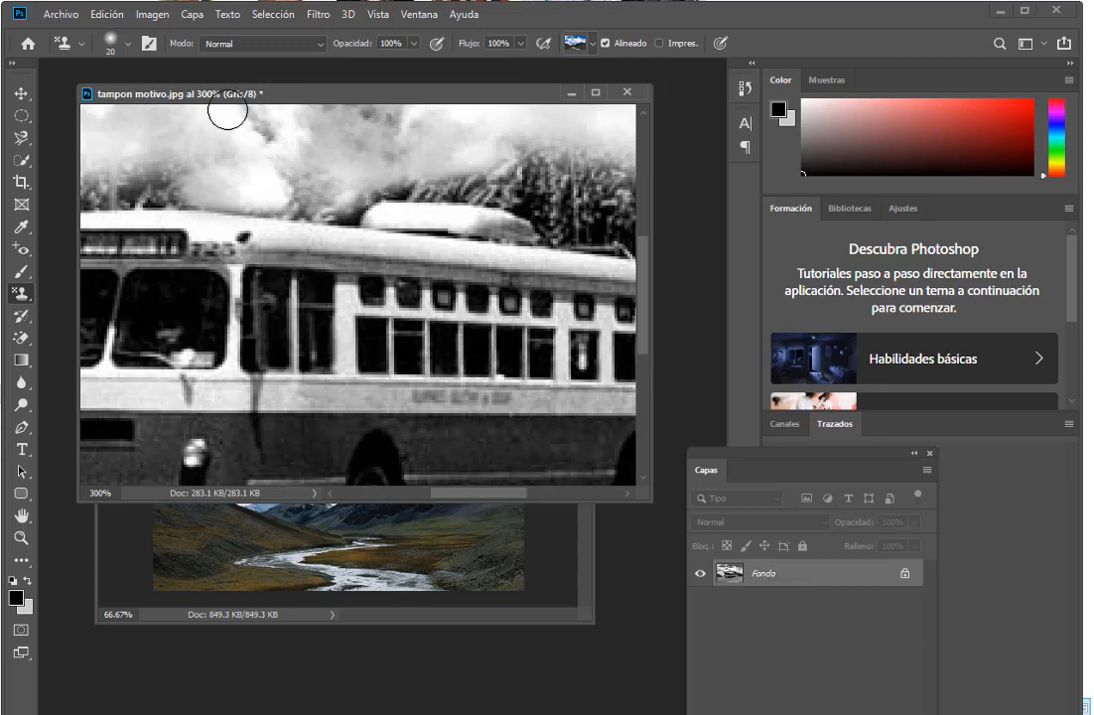
pyautogui.hotkey('ctrl', '-')
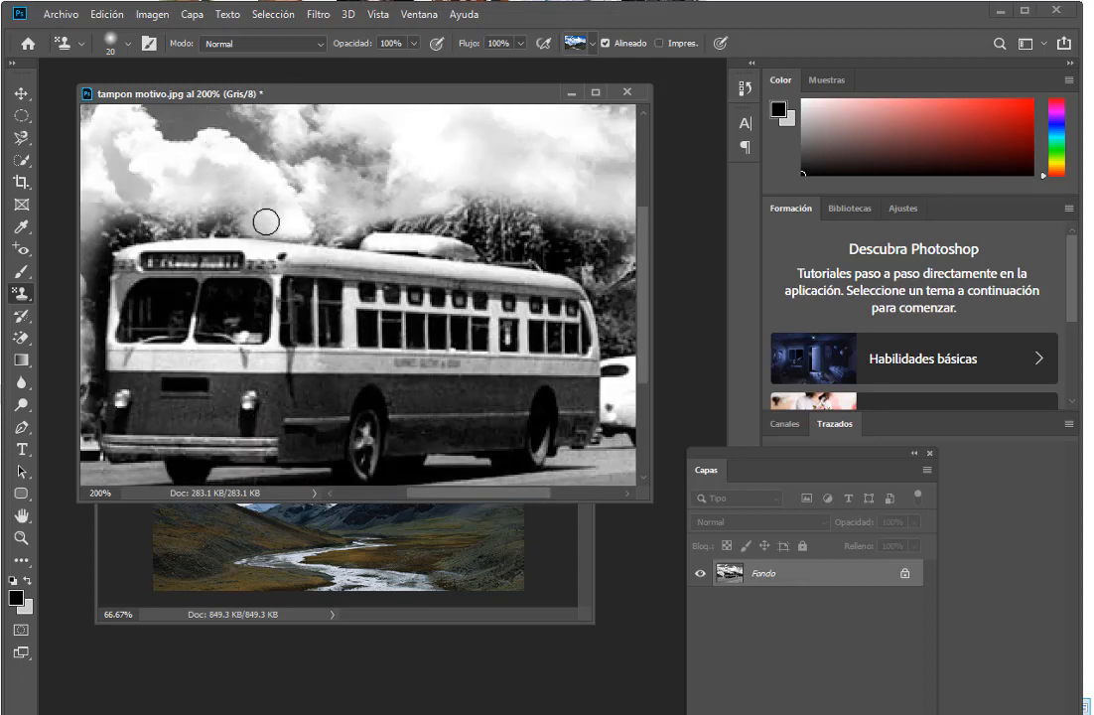
pyautogui.moveTo(255, 222); pyautogui.dragTo(165, 217)
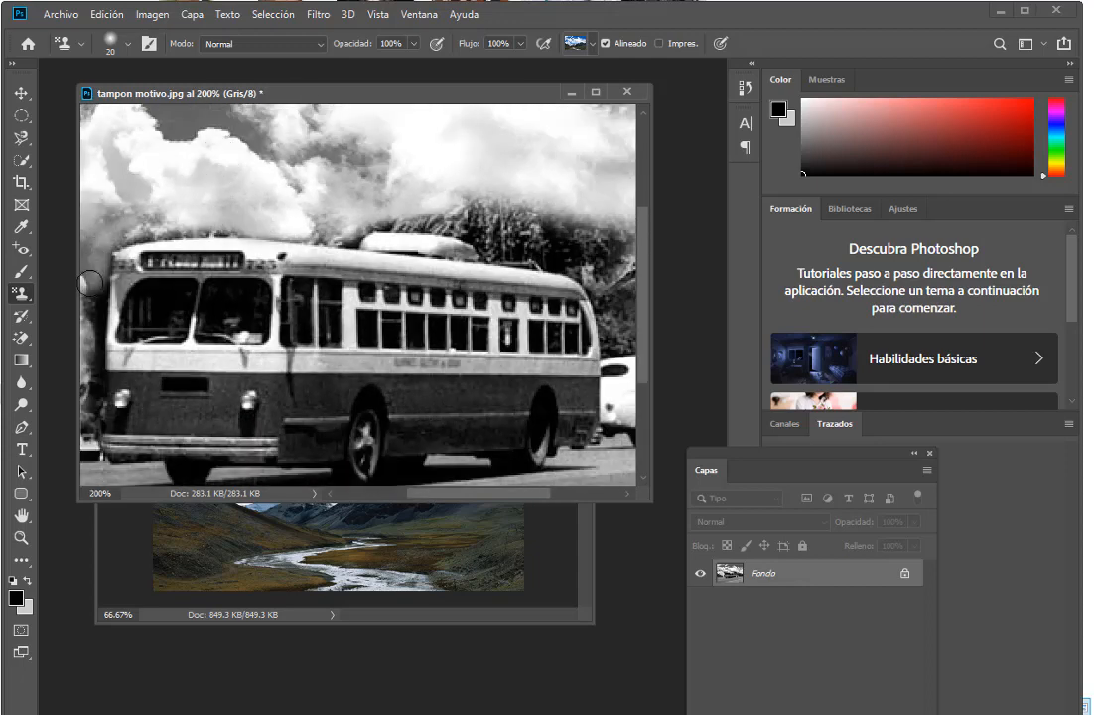
pyautogui.moveTo(377, 212)
pyautogui.mouseDown()
pyautogui.moveTo(492, 196)
pyautogui.moveTo(452, 189)
pyautogui.moveTo(440, 215)
pyautogui.moveTo(497, 243)
pyautogui.moveTo(567, 237)
pyautogui.moveTo(535, 219)
pyautogui.moveTo(654, 231)
pyautogui.mouseUp()
pyautogui.hotkey('ctrl', '-')
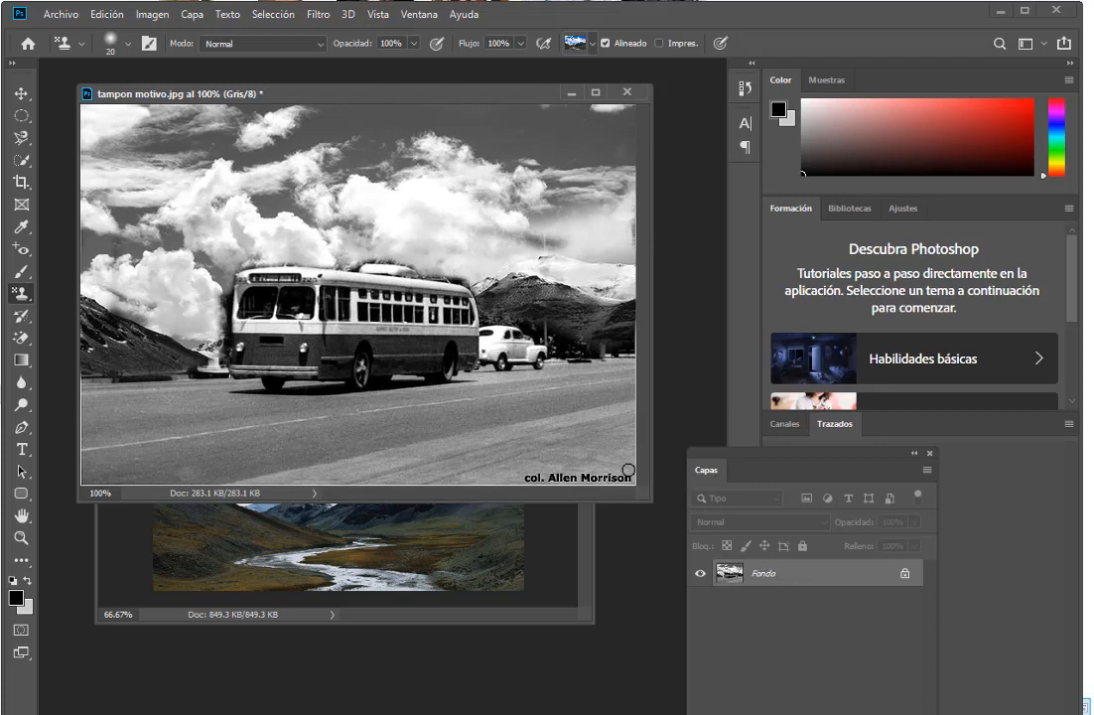
# - Paint the landscape pattern over the photo credit and nearby road corner, the roadside beside the bus, and the area behind the car
pyautogui.moveTo(607, 477)
pyautogui.mouseDown()
pyautogui.moveTo(524, 479)
pyautogui.moveTo(629, 470)
pyautogui.moveTo(518, 439)
pyautogui.moveTo(277, 497)
pyautogui.moveTo(616, 431)
pyautogui.moveTo(618, 442)
pyautogui.moveTo(587, 452)
pyautogui.moveTo(641, 439)
pyautogui.moveTo(639, 456)
pyautogui.moveTo(606, 466)
pyautogui.mouseUp()
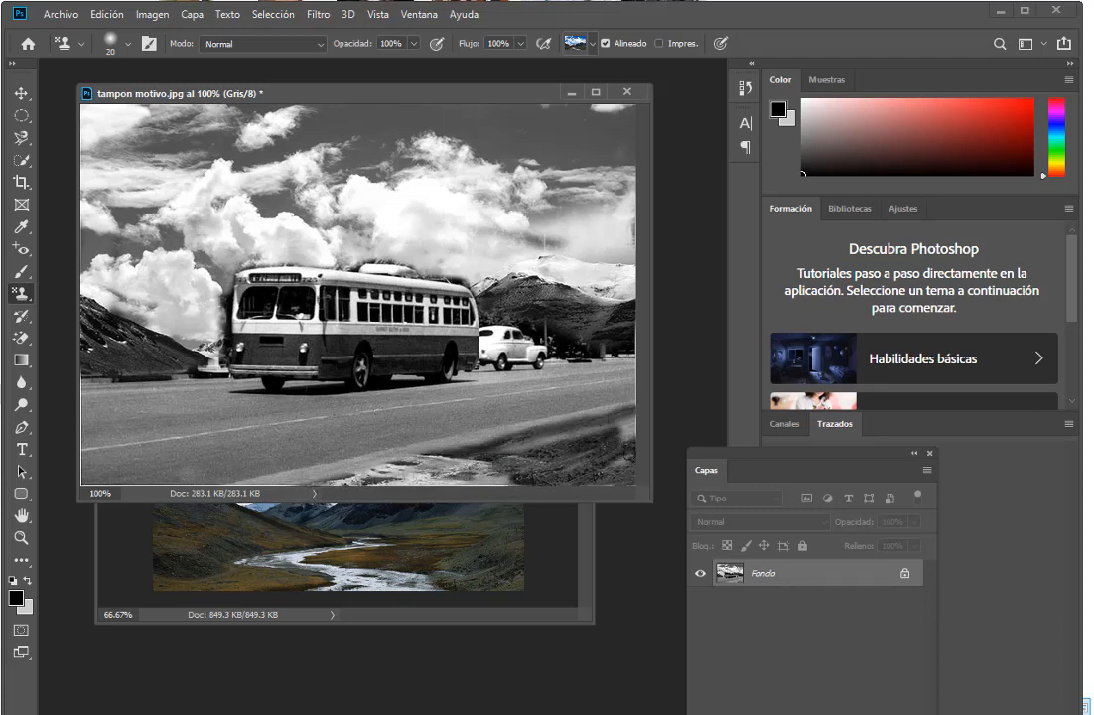
pyautogui.moveTo(560, 422); pyautogui.dragTo(255, 492)
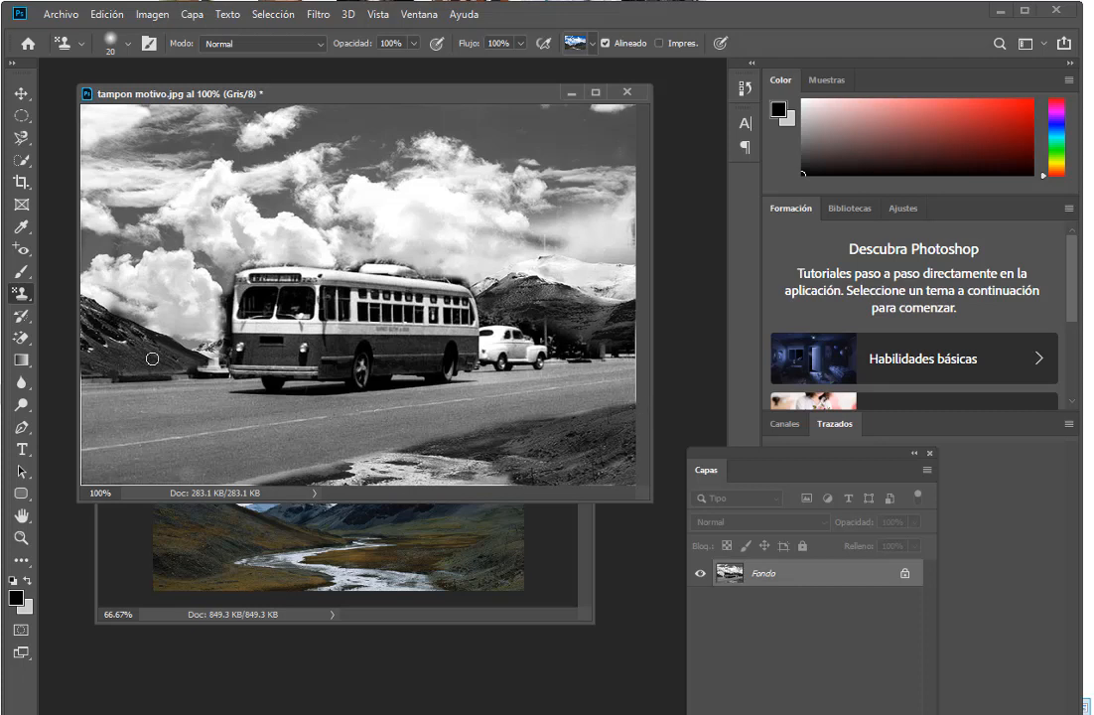
pyautogui.moveTo(80, 377)
pyautogui.mouseDown()
pyautogui.moveTo(205, 367)
pyautogui.moveTo(222, 347)
pyautogui.moveTo(225, 289)
pyautogui.mouseUp()
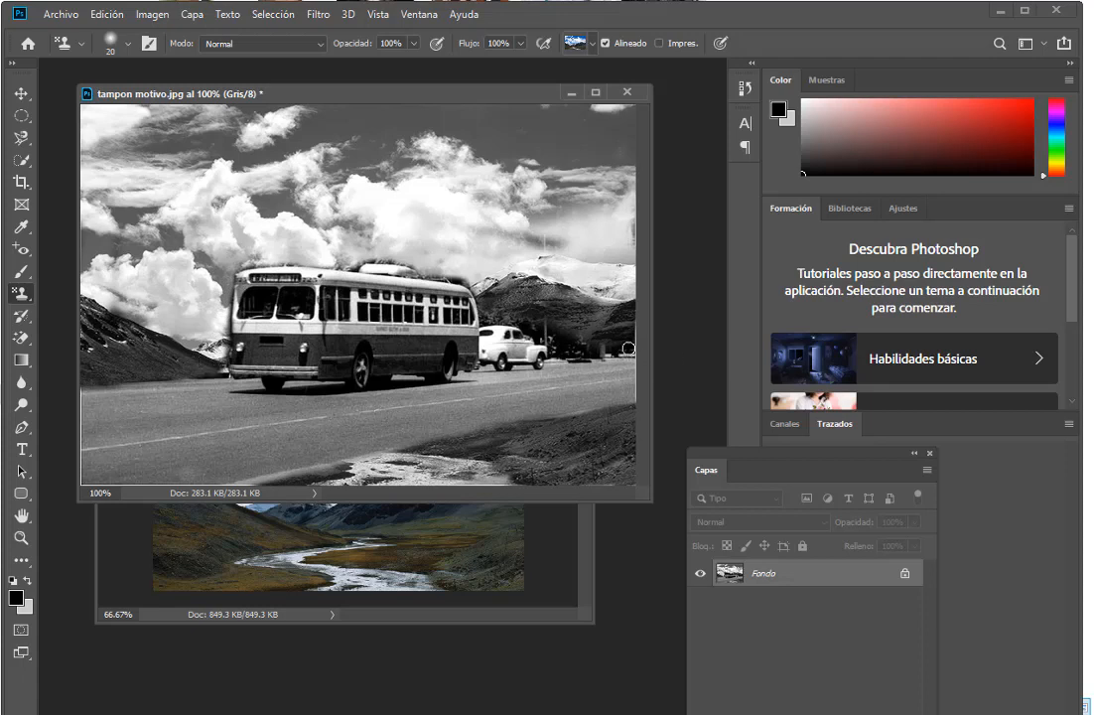
pyautogui.moveTo(609, 352); pyautogui.dragTo(571, 351)
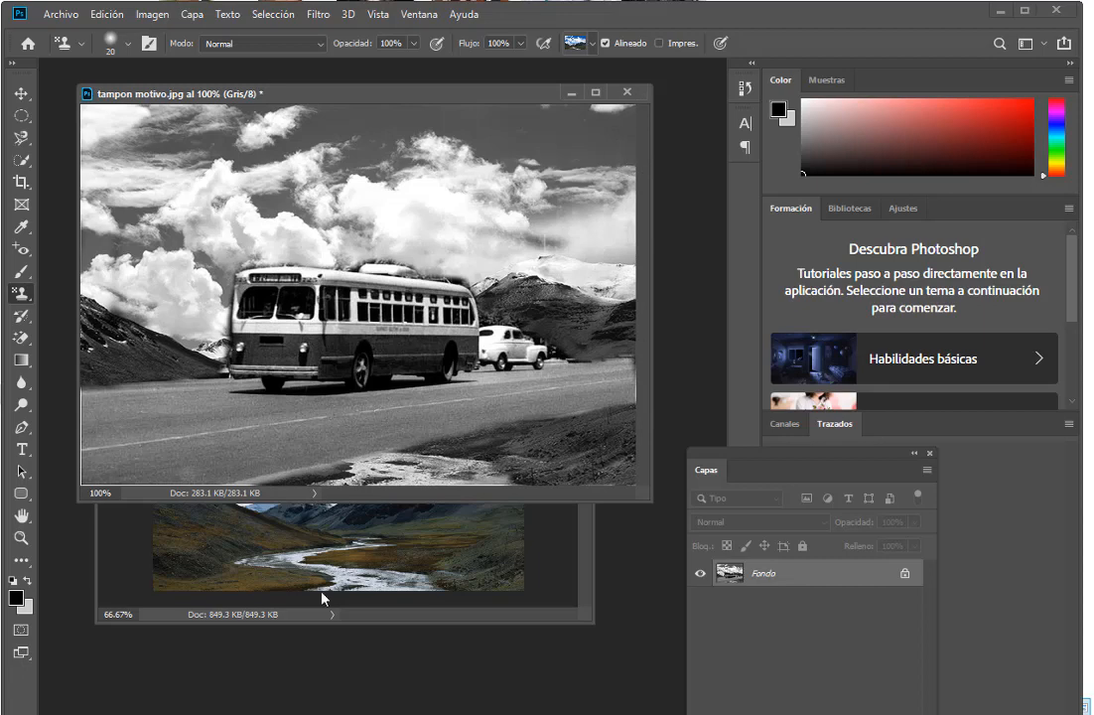
# - Compare the colour landscape with the painted grayscale bus photo and check the colour mode in the photo's title
pyautogui.click(362, 617)
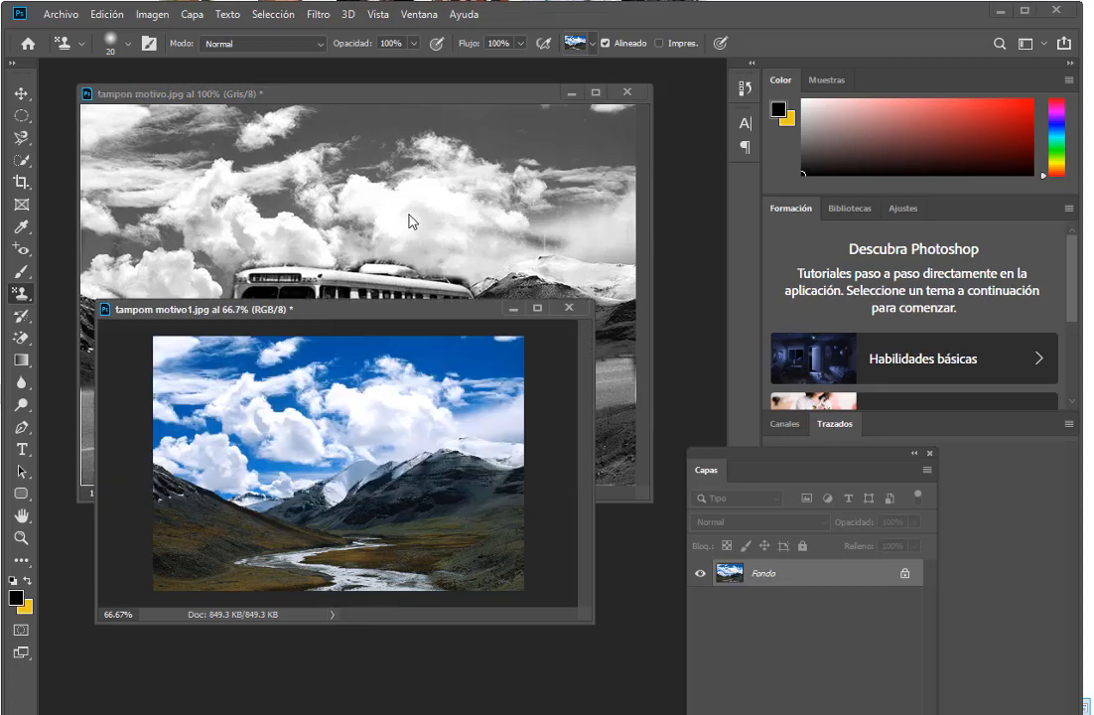
pyautogui.click(391, 99)
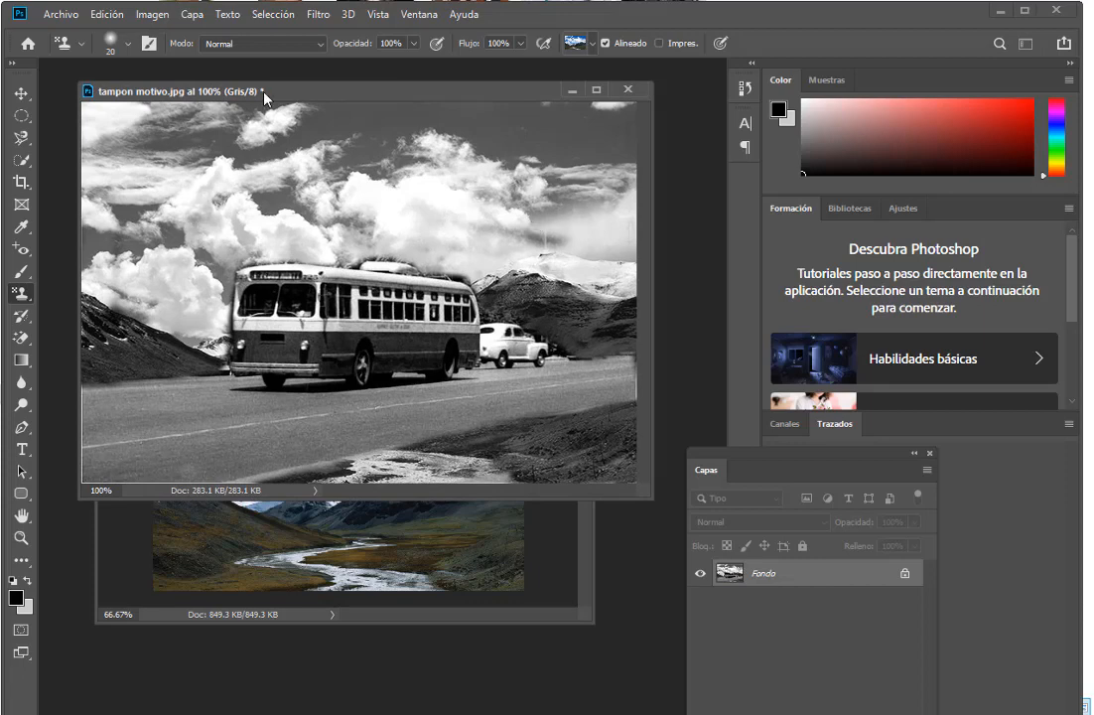
pyautogui.moveTo(264, 93)
pyautogui.mouseDown()
pyautogui.moveTo(345, 150)
pyautogui.moveTo(280, 86)
pyautogui.mouseUp()
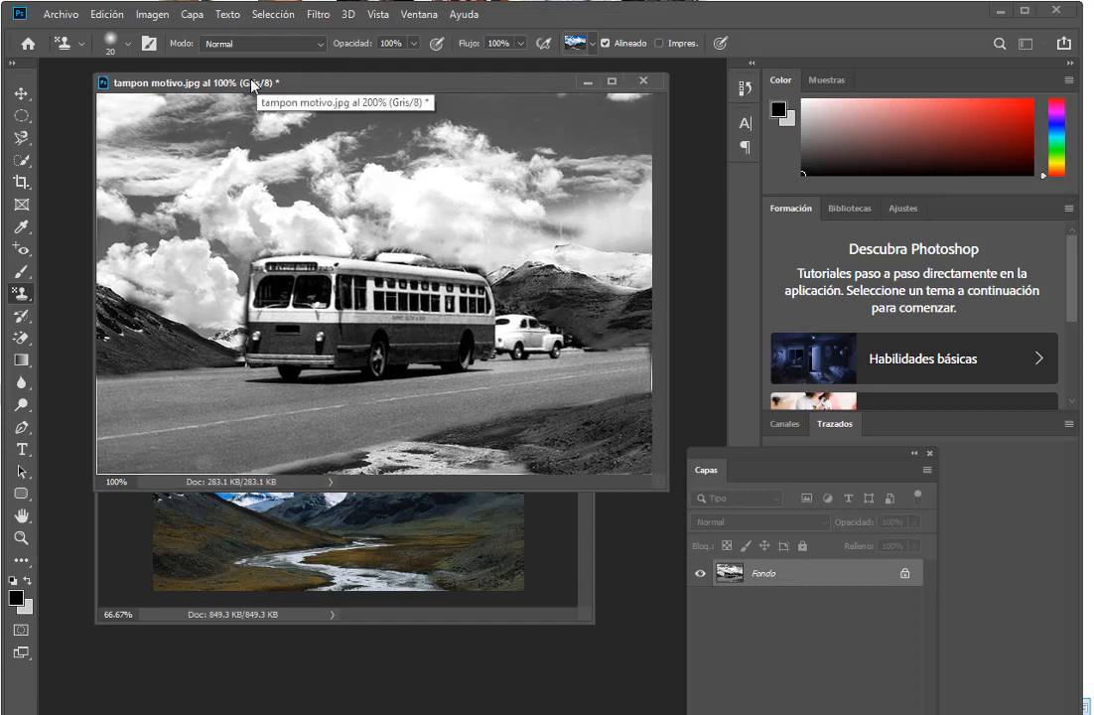
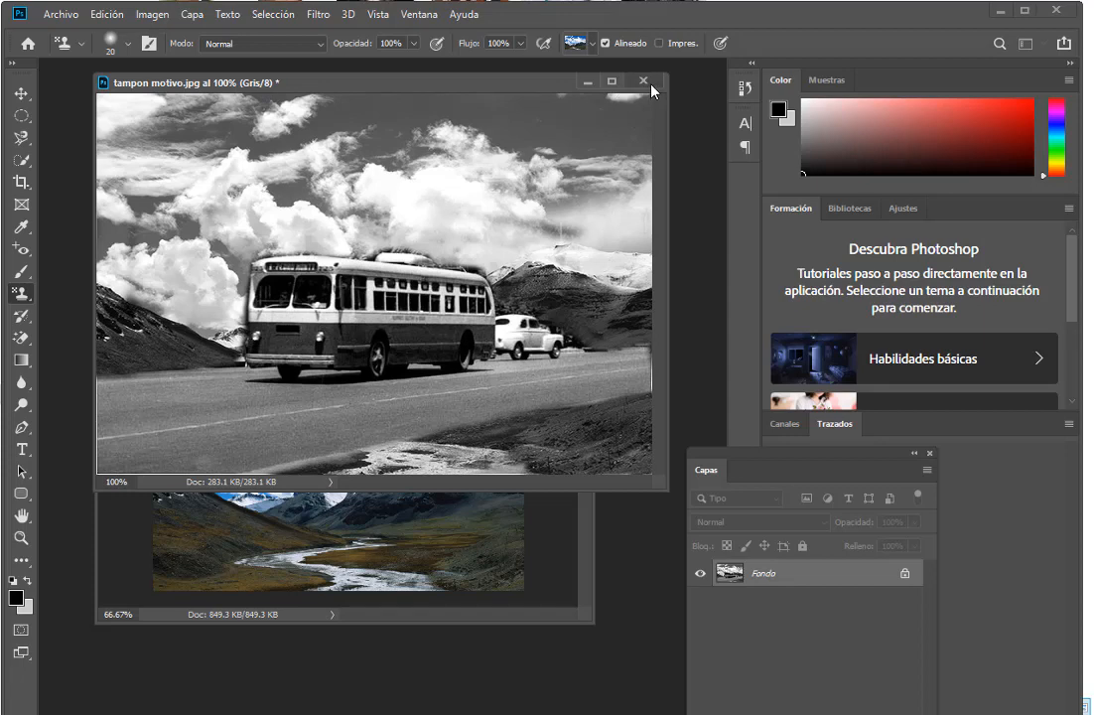
pyautogui.moveTo(524, 91); pyautogui.dragTo(543, 136)
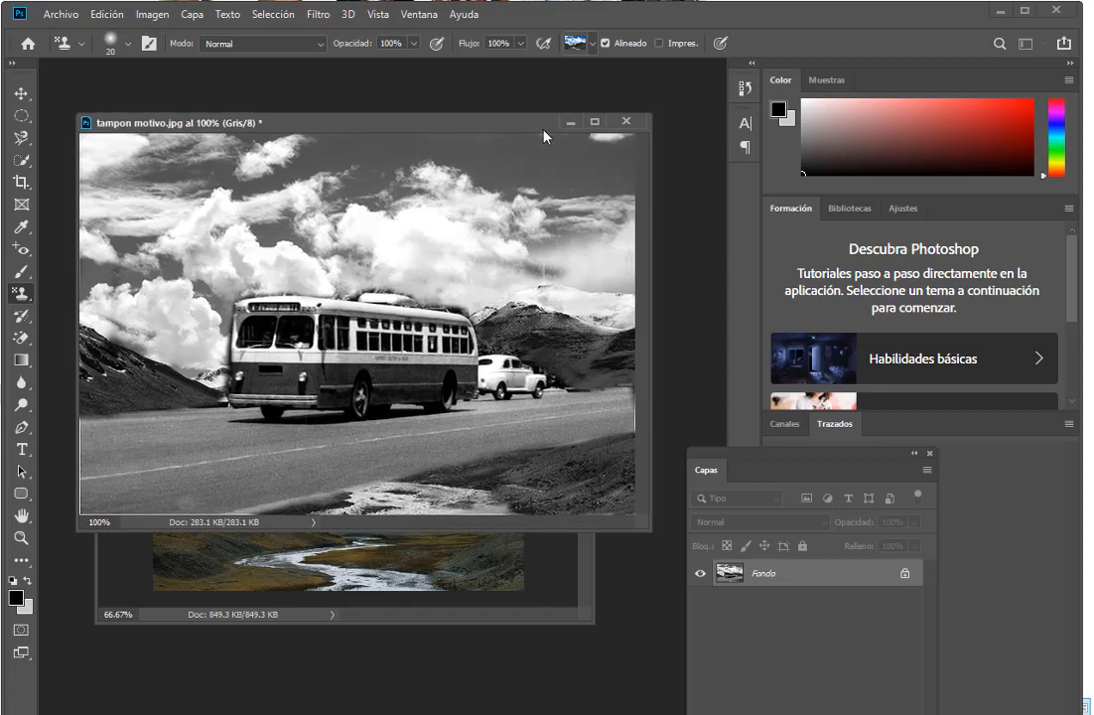
# - Close the painted bus photo without saving and reopen the original tampon motivo.jpg
pyautogui.click(623, 123)
pyautogui.click(563, 196)
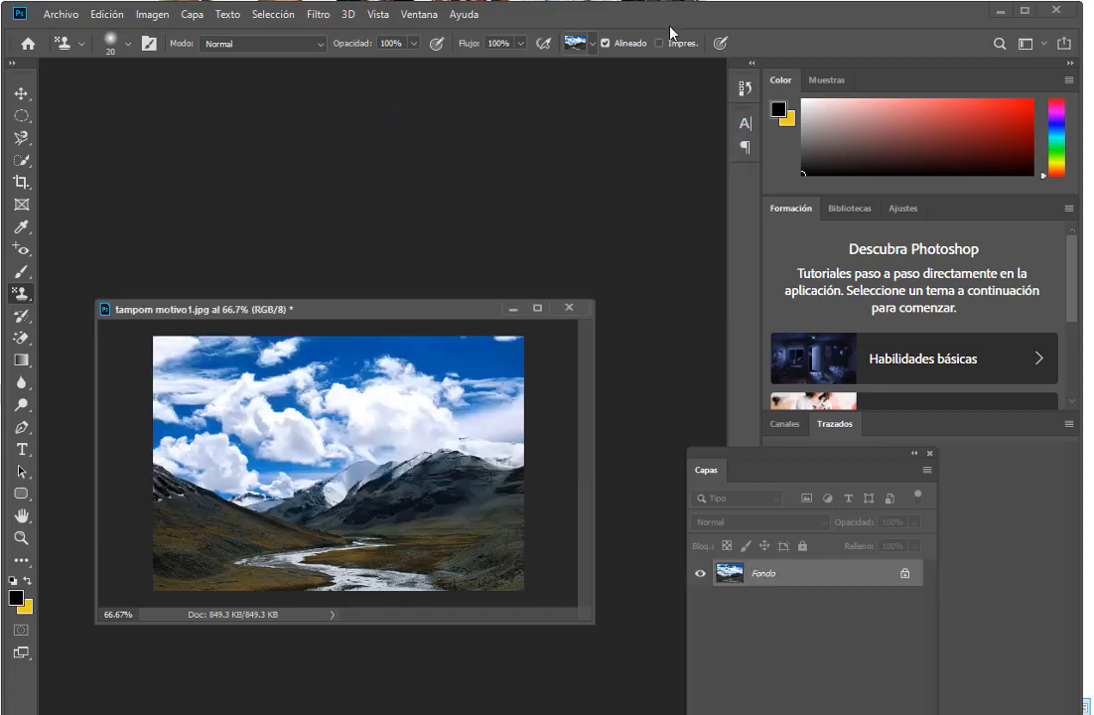
pyautogui.moveTo(643, 22); pyautogui.dragTo(774, 40)
pyautogui.moveTo(435, 332); pyautogui.dragTo(437, 316)
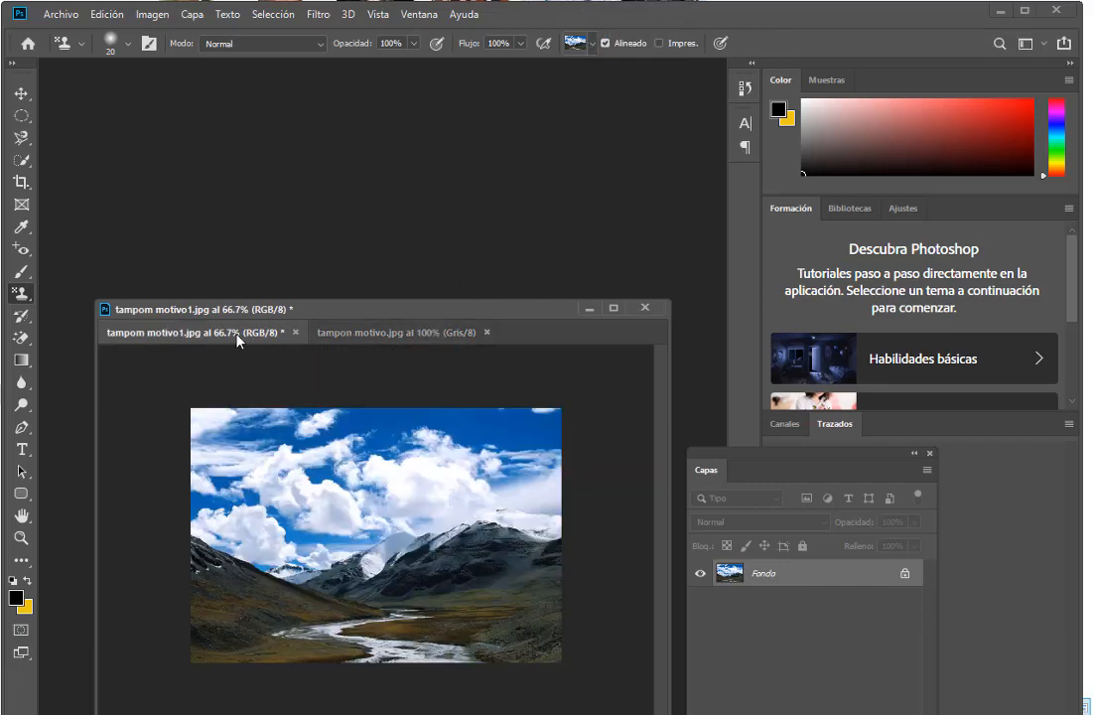
# - Separate the landscape and the bus photo into floating windows and place the bus photo in front, overlapping the landscape
pyautogui.moveTo(235, 334); pyautogui.dragTo(233, 117)
pyautogui.click(313, 543)
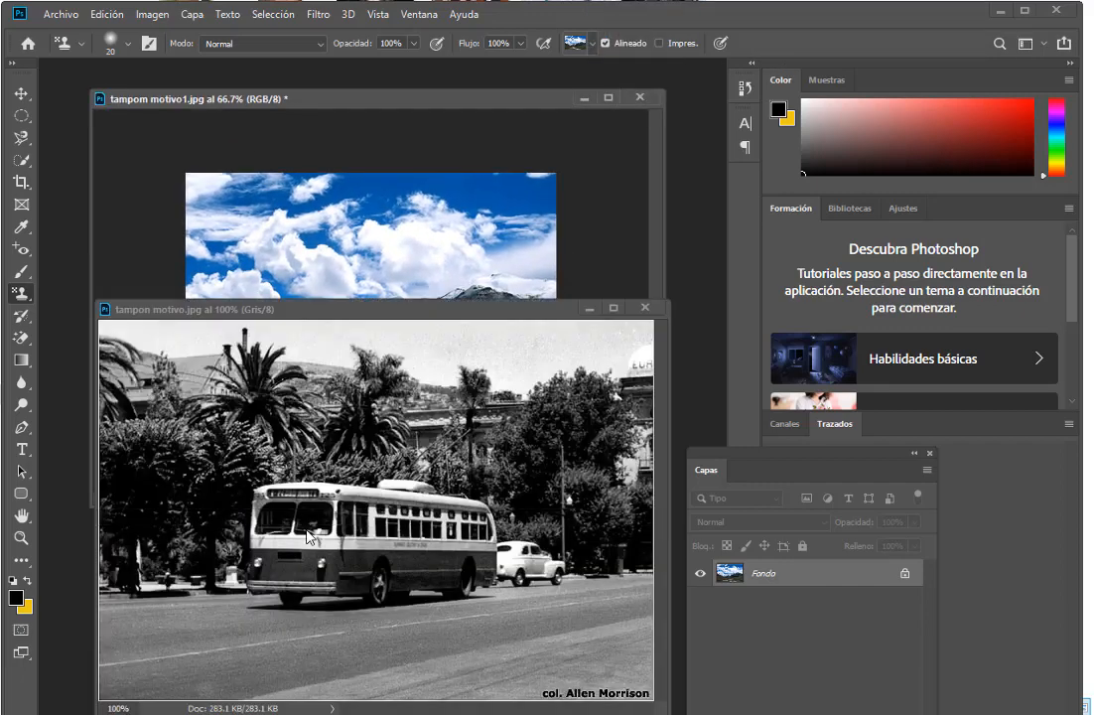
pyautogui.moveTo(435, 313); pyautogui.dragTo(413, 182)
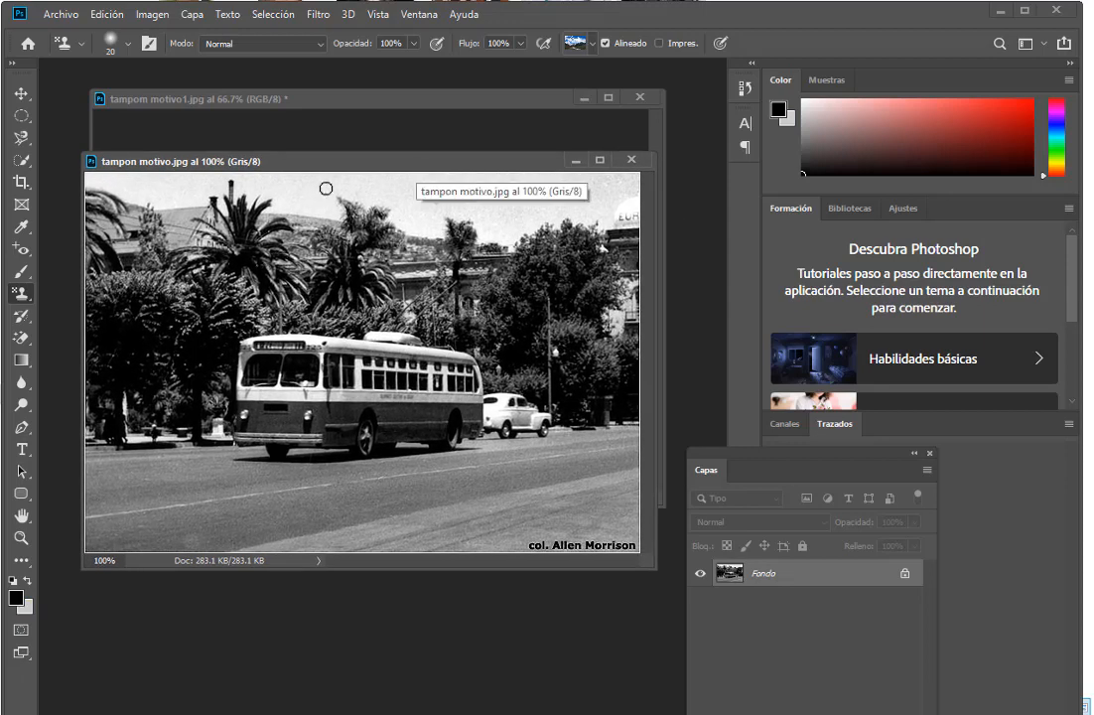
pyautogui.moveTo(355, 173); pyautogui.dragTo(356, 254)
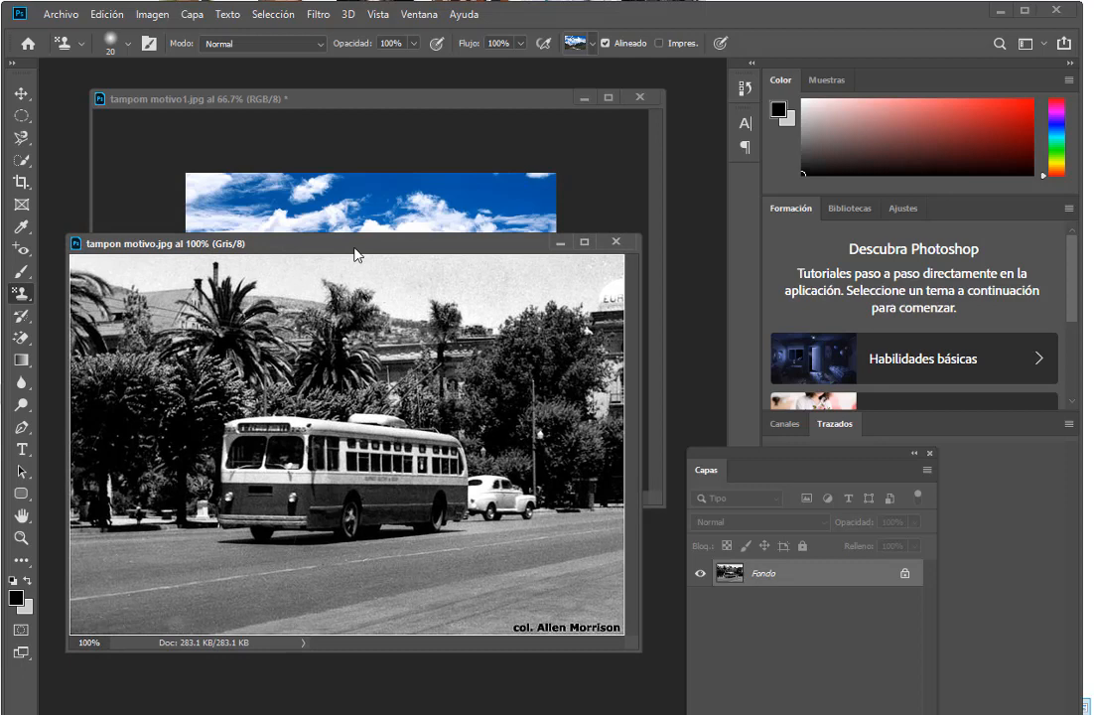
pyautogui.click(390, 125)
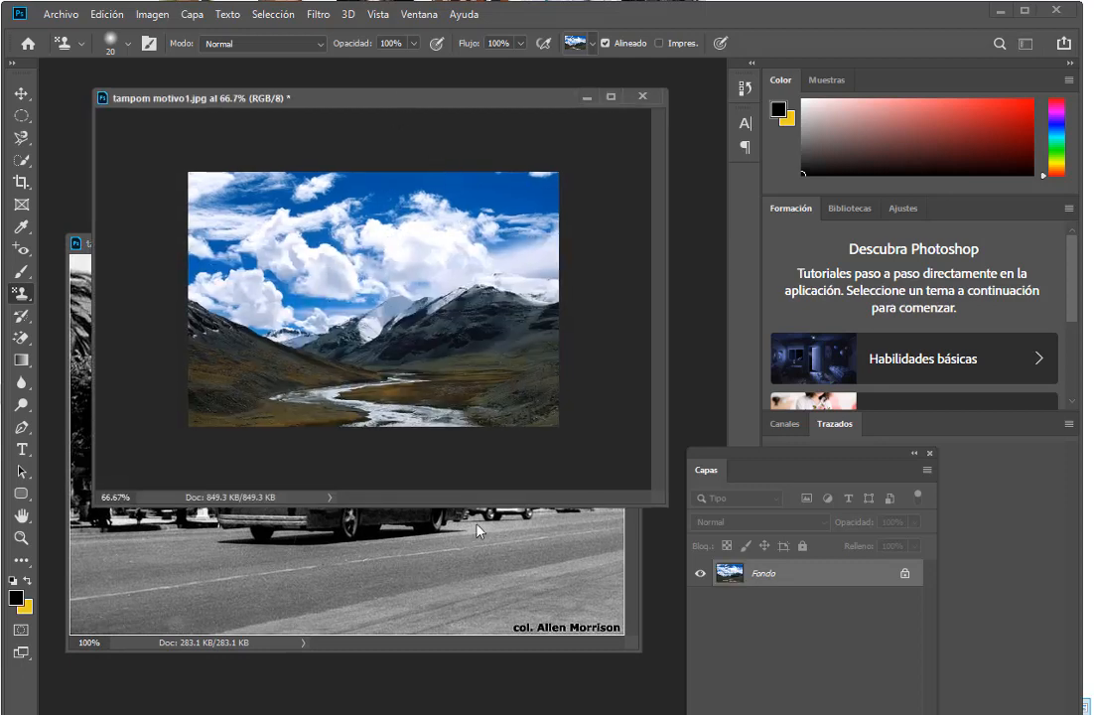
pyautogui.click(447, 576)
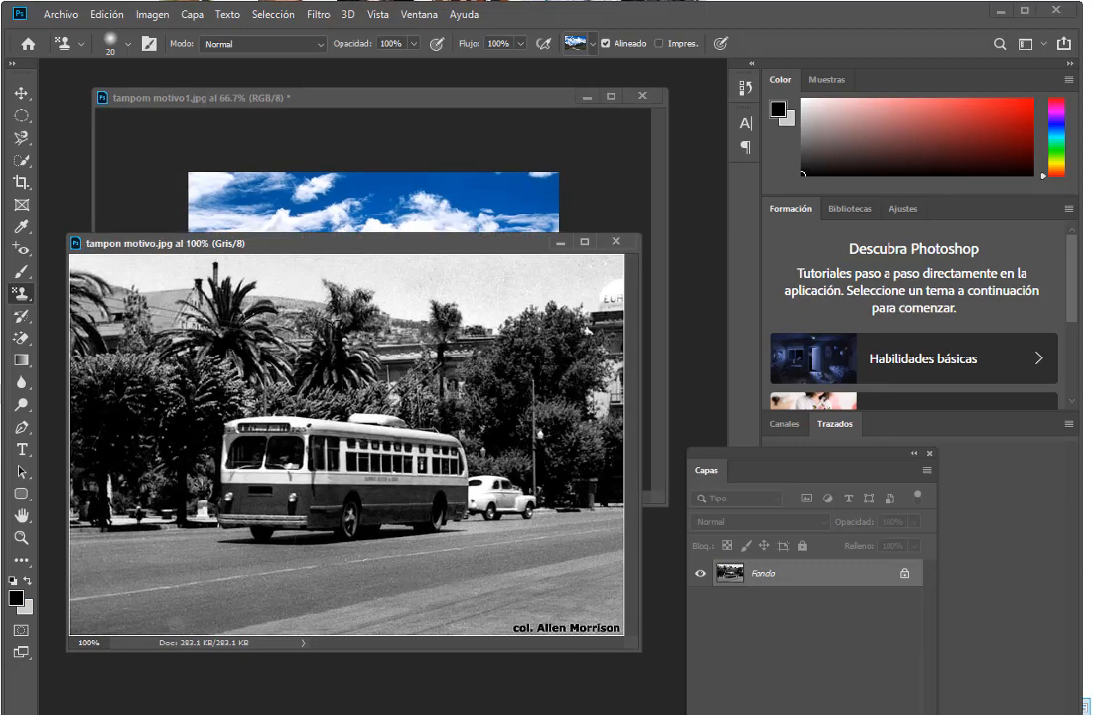
pyautogui.moveTo(373, 248); pyautogui.dragTo(374, 204)
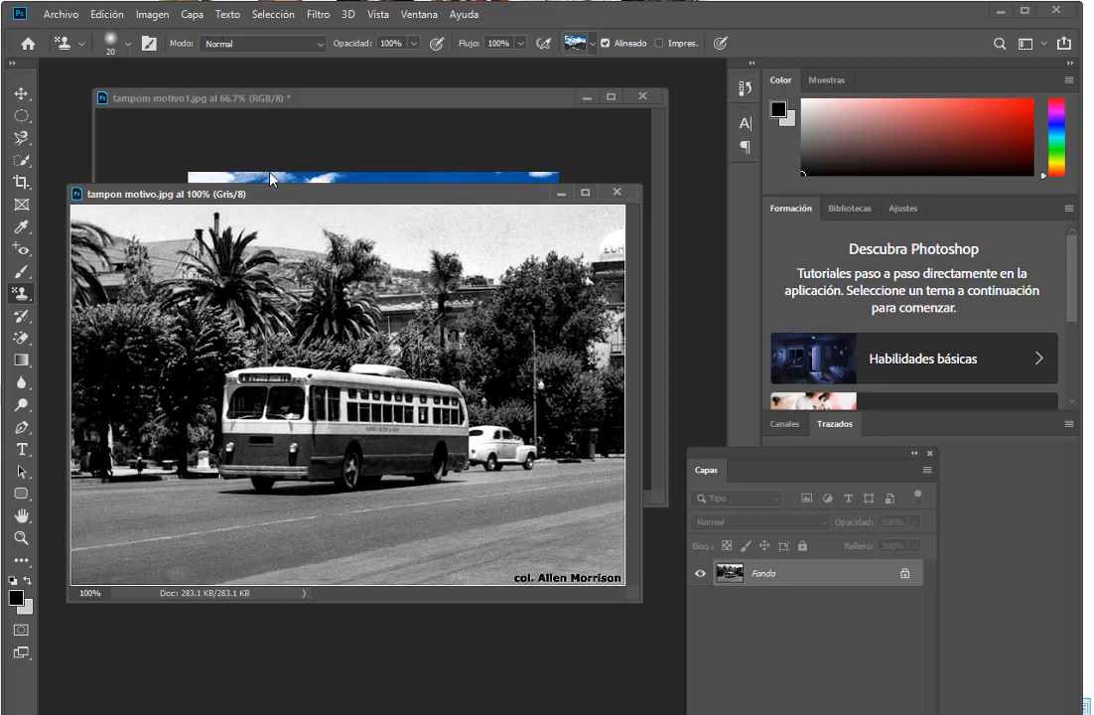
pyautogui.moveTo(299, 206); pyautogui.dragTo(286, 177)
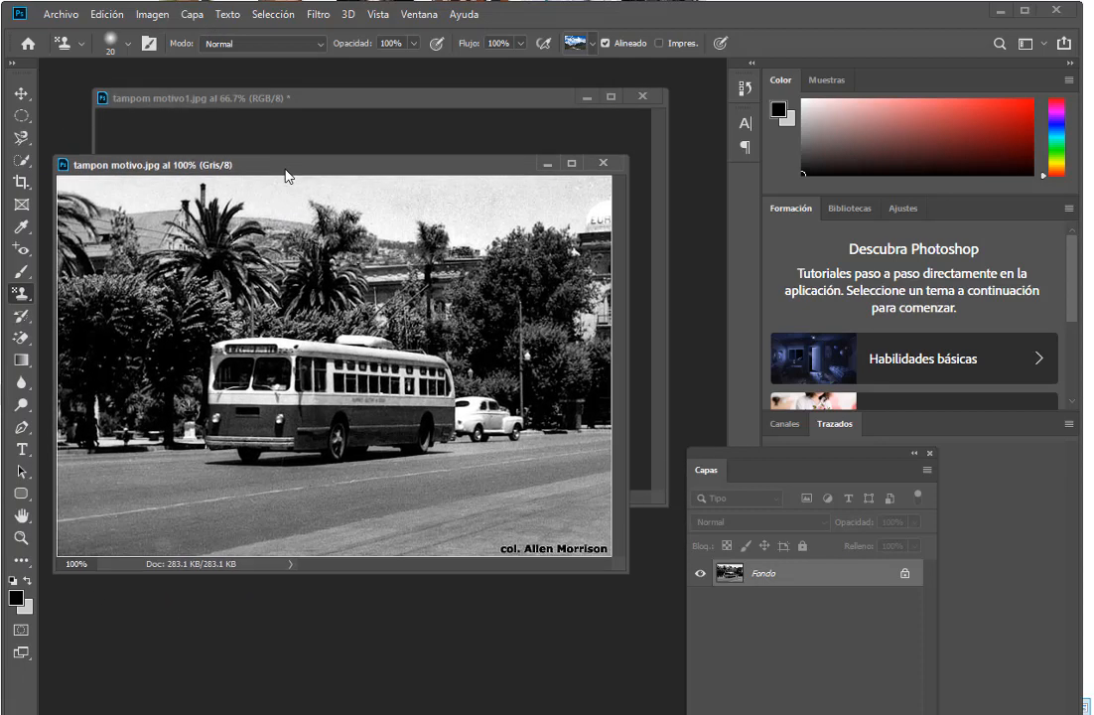
# - Convert the bus photo to RGB Color mode and paint a stroke of the landscape pattern across its palm trees
pyautogui.click(153, 14)
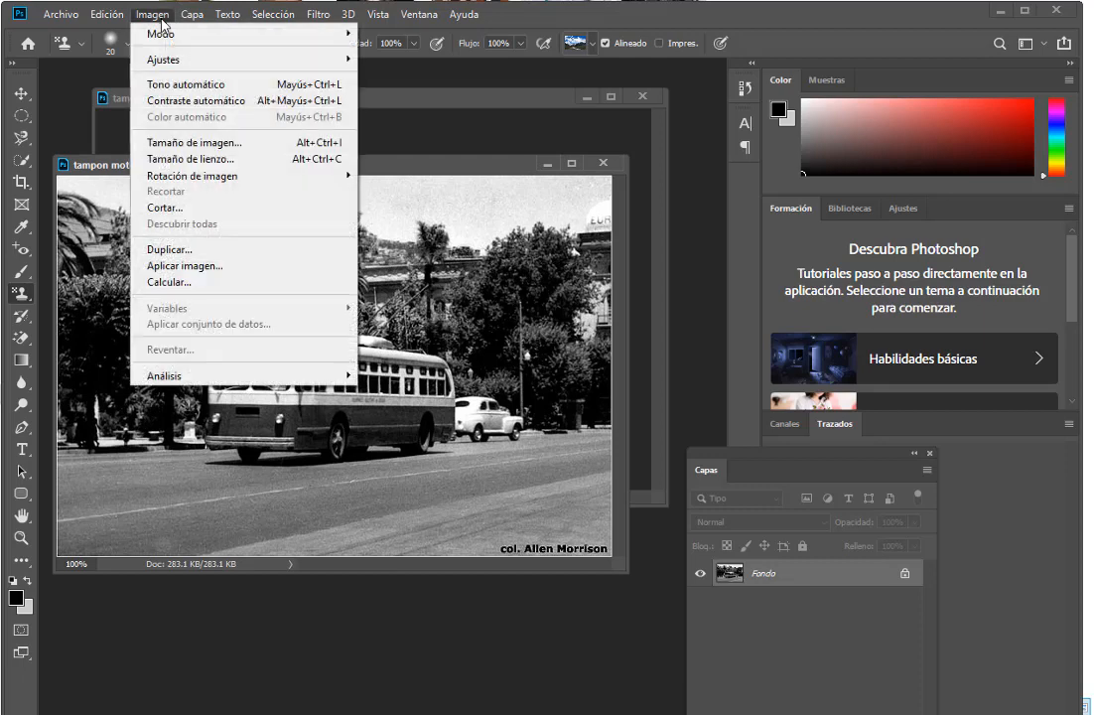
pyautogui.moveTo(169, 32)
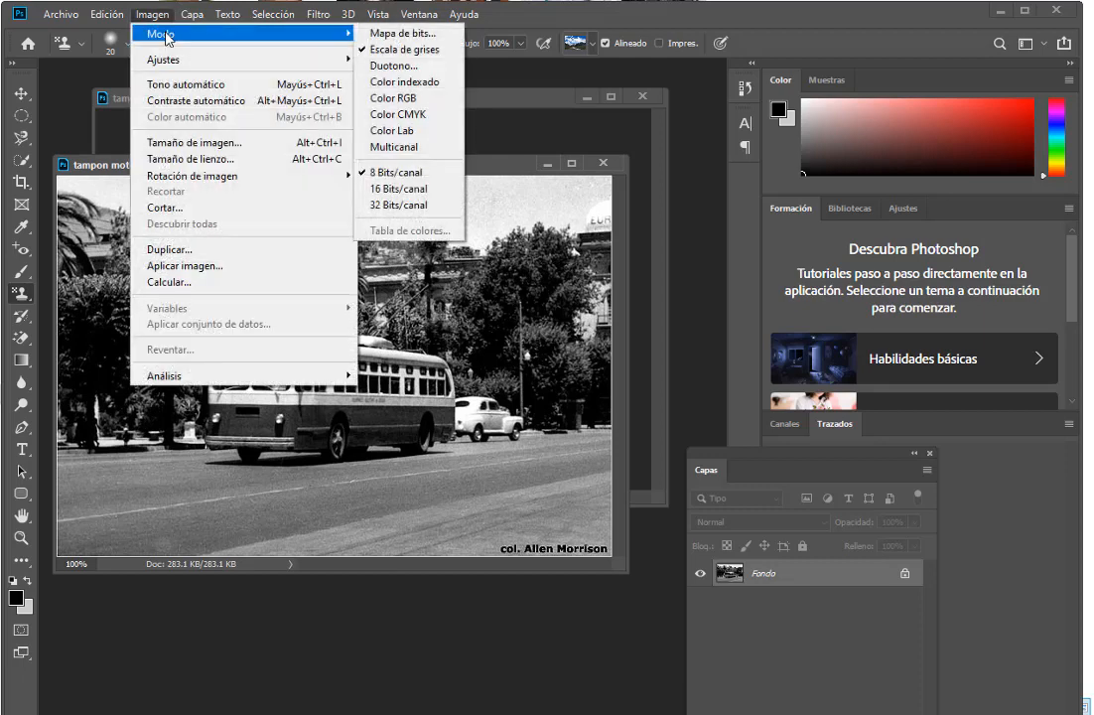
pyautogui.click(402, 98)
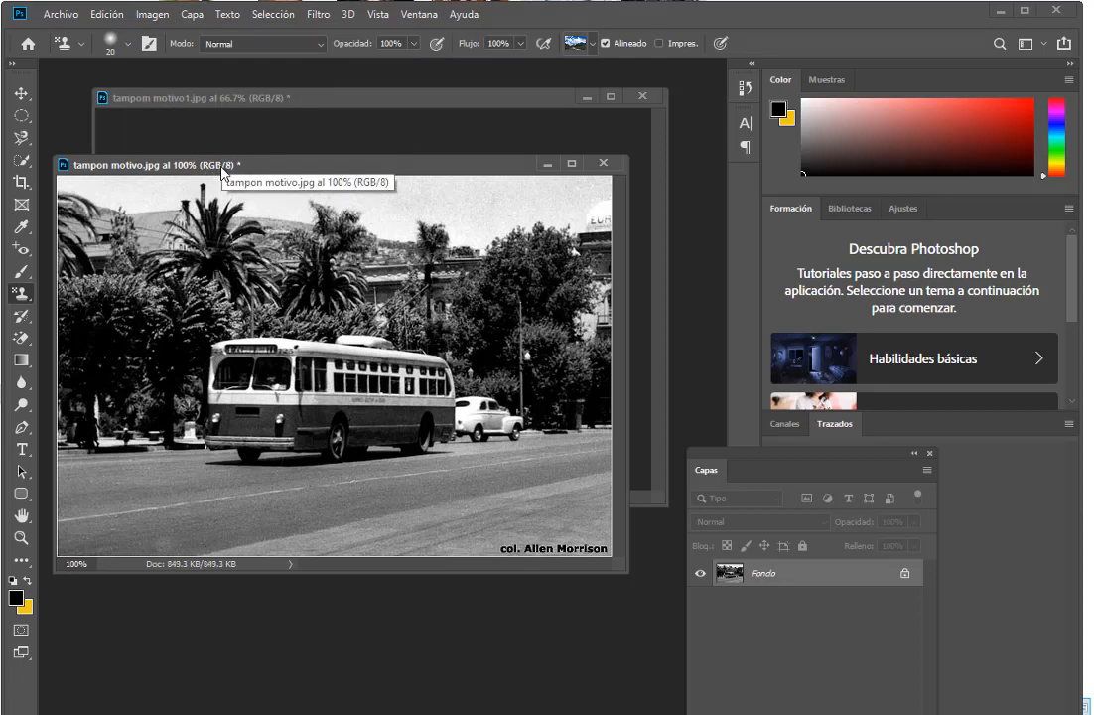
pyautogui.moveTo(287, 168); pyautogui.dragTo(296, 187)
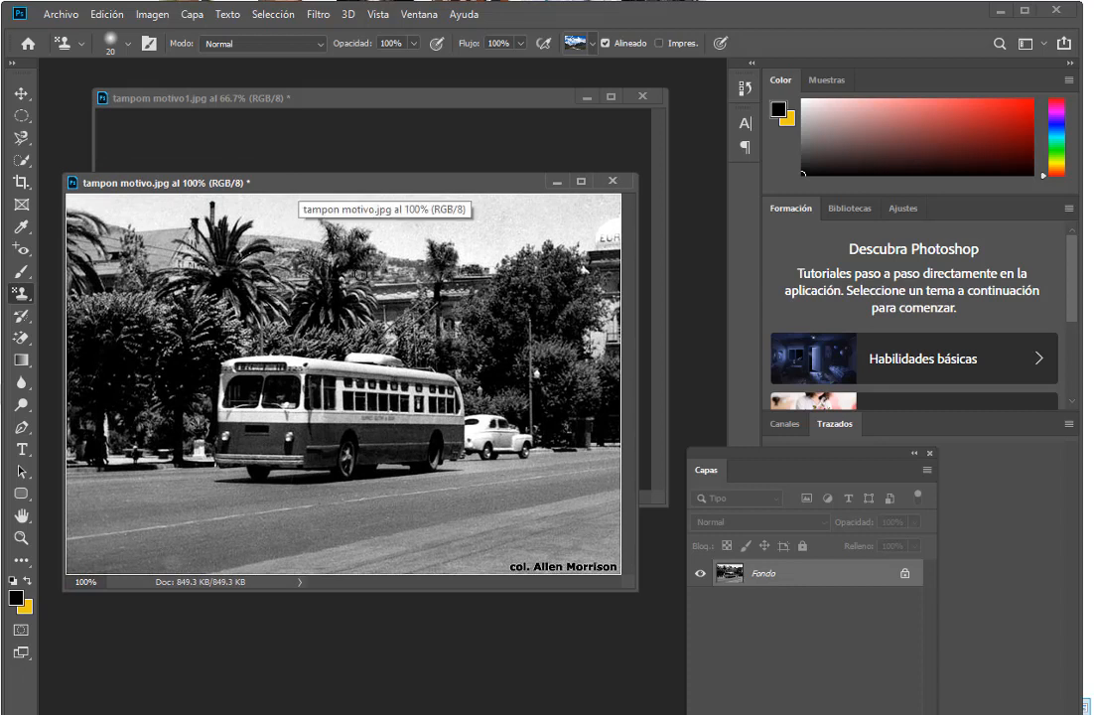
pyautogui.moveTo(261, 253)
pyautogui.mouseDown()
pyautogui.moveTo(496, 260)
pyautogui.moveTo(280, 261)
pyautogui.mouseUp()
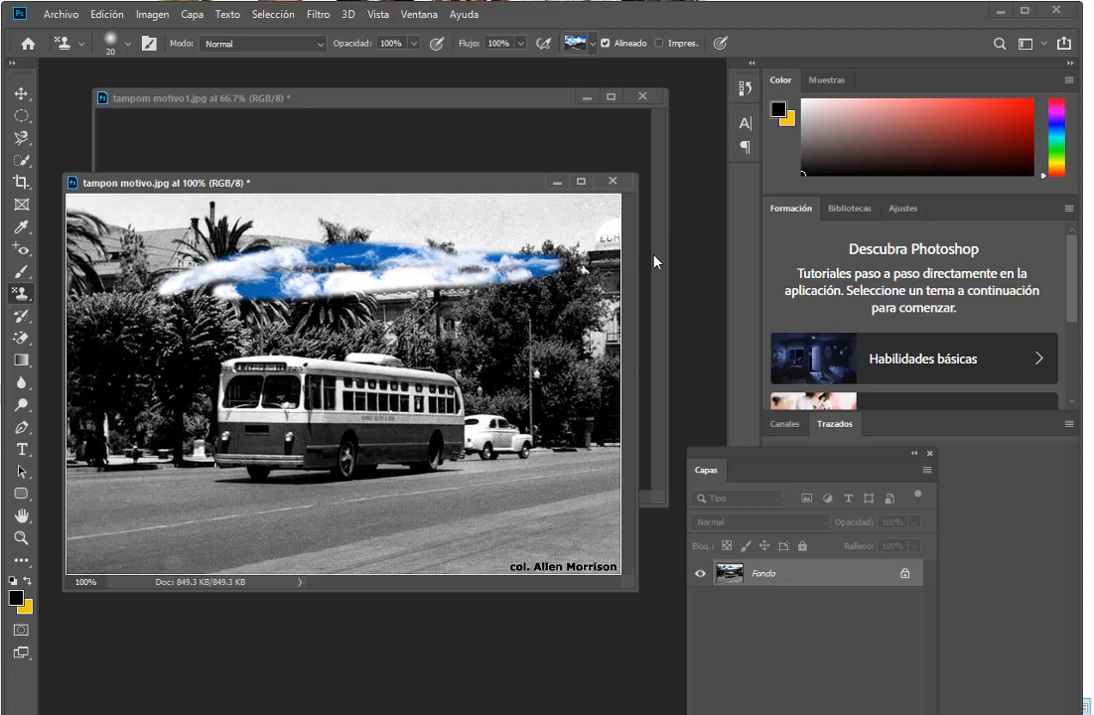
# - Undo the pattern stroke on the bus photo and rearrange the windows with the bus photo above the landscape
pyautogui.hotkey('ctrl', 'z')
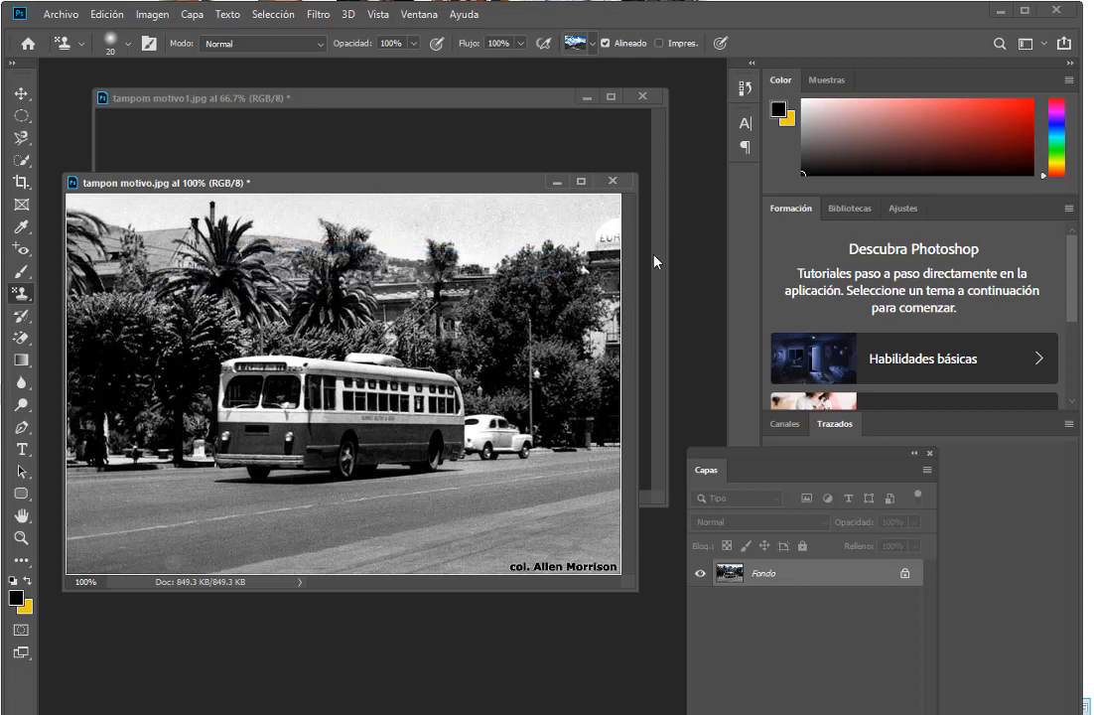
pyautogui.click(490, 102)
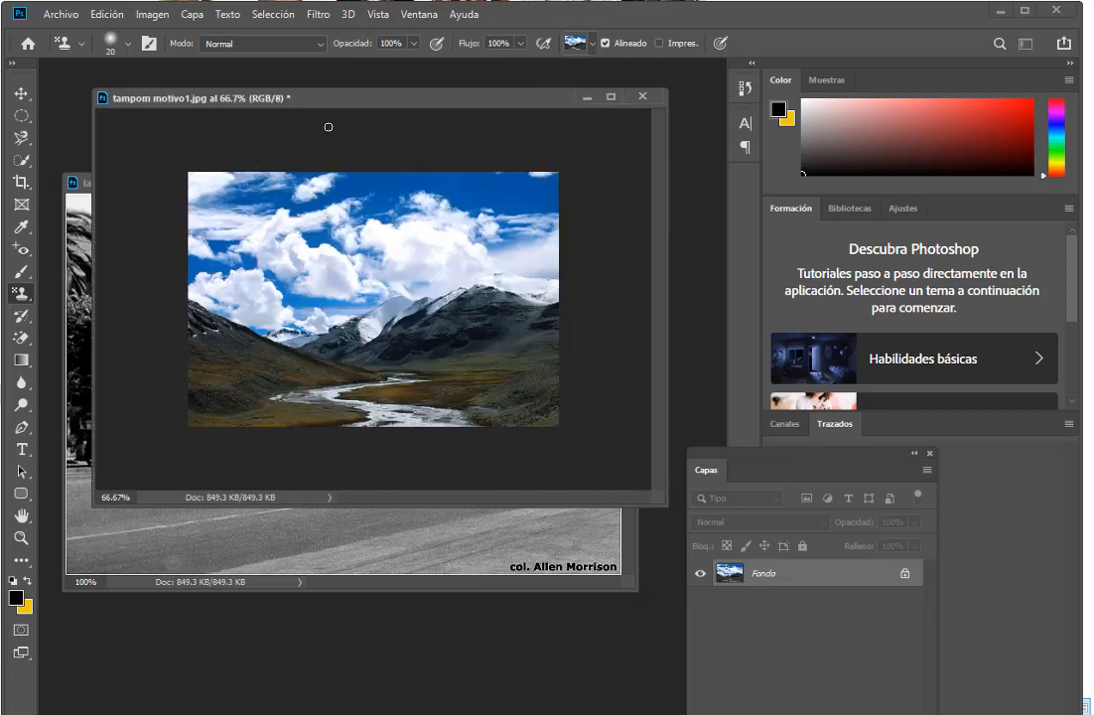
pyautogui.moveTo(346, 101); pyautogui.dragTo(346, 108)
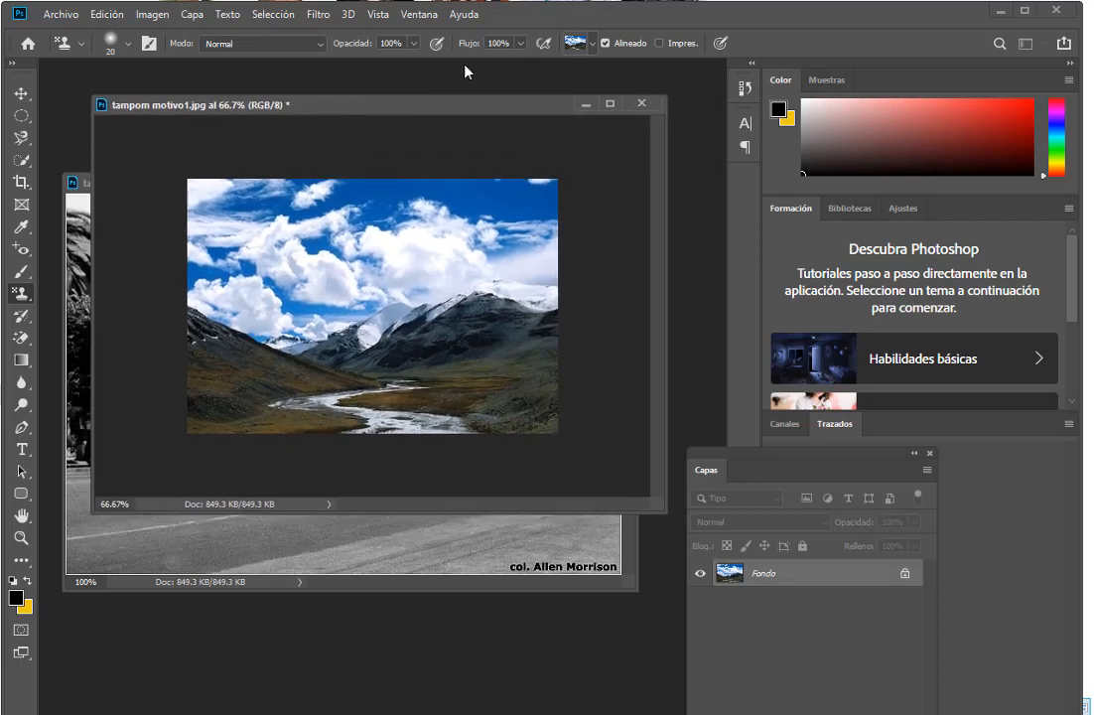
pyautogui.click(578, 44)
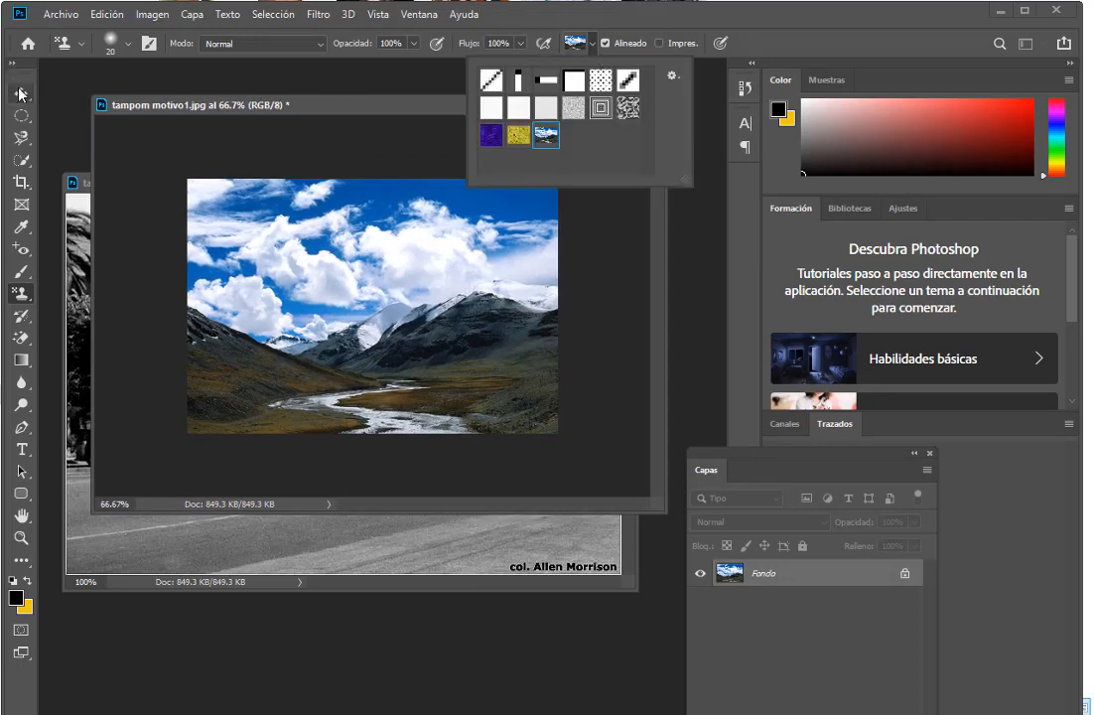
pyautogui.click(444, 105)
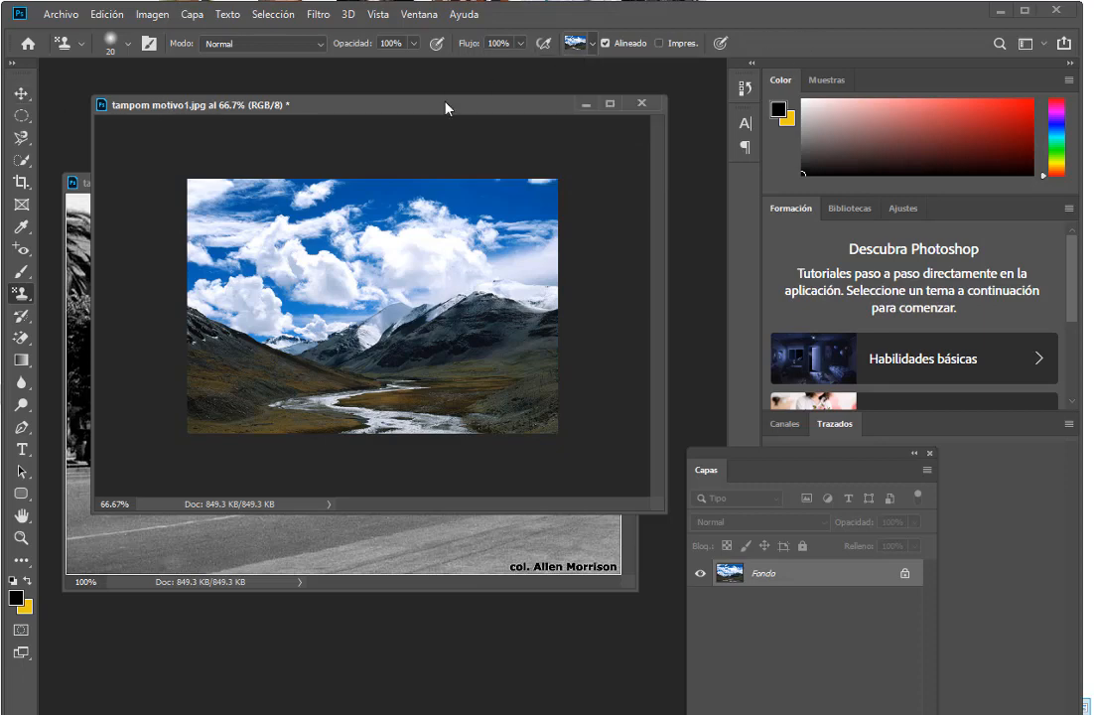
pyautogui.moveTo(445, 105); pyautogui.dragTo(452, 345)
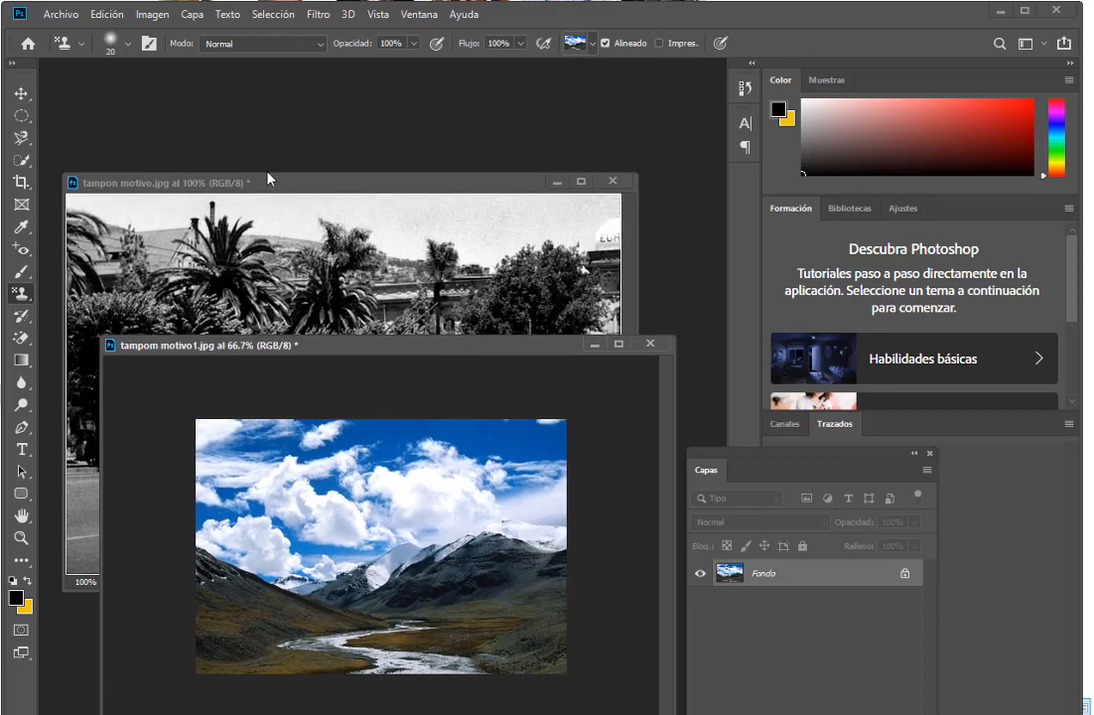
pyautogui.moveTo(268, 179); pyautogui.dragTo(294, 94)
# - Set the Pattern Stamp brush size to 95 px and paint the landscape over the bus photo's sky, trees and lower road area
pyautogui.rightClick(349, 191)
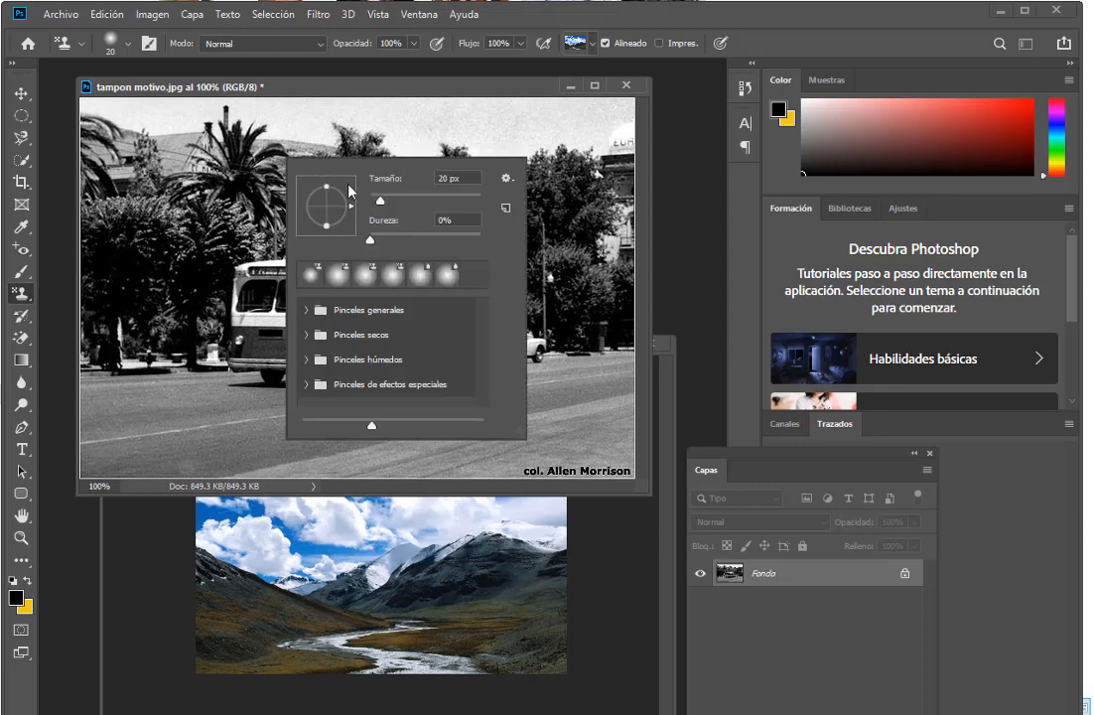
pyautogui.moveTo(403, 203); pyautogui.dragTo(421, 202)
pyautogui.moveTo(522, 133)
pyautogui.mouseDown()
pyautogui.moveTo(147, 121)
pyautogui.moveTo(538, 144)
pyautogui.moveTo(167, 144)
pyautogui.moveTo(75, 115)
pyautogui.moveTo(133, 101)
pyautogui.moveTo(605, 131)
pyautogui.moveTo(630, 118)
pyautogui.moveTo(627, 156)
pyautogui.moveTo(559, 178)
pyautogui.moveTo(570, 137)
pyautogui.moveTo(222, 141)
pyautogui.moveTo(112, 163)
pyautogui.moveTo(194, 141)
pyautogui.moveTo(120, 260)
pyautogui.moveTo(117, 184)
pyautogui.moveTo(111, 324)
pyautogui.moveTo(191, 189)
pyautogui.moveTo(254, 172)
pyautogui.moveTo(434, 186)
pyautogui.moveTo(221, 185)
pyautogui.moveTo(443, 176)
pyautogui.moveTo(558, 204)
pyautogui.moveTo(597, 238)
pyautogui.moveTo(620, 288)
pyautogui.moveTo(620, 197)
pyautogui.moveTo(617, 308)
pyautogui.moveTo(604, 309)
pyautogui.moveTo(578, 264)
pyautogui.moveTo(489, 214)
pyautogui.moveTo(312, 196)
pyautogui.moveTo(208, 196)
pyautogui.mouseUp()
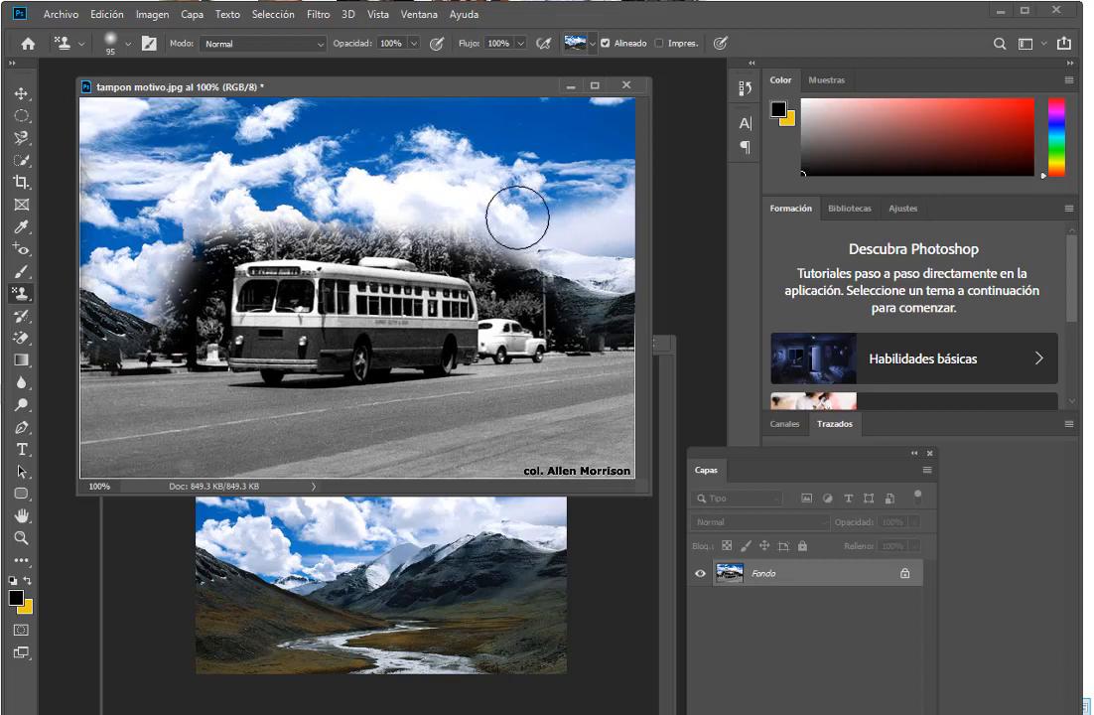
pyautogui.moveTo(517, 247)
pyautogui.mouseDown()
pyautogui.moveTo(539, 270)
pyautogui.moveTo(493, 218)
pyautogui.moveTo(448, 201)
pyautogui.moveTo(298, 187)
pyautogui.moveTo(221, 194)
pyautogui.moveTo(161, 230)
pyautogui.moveTo(81, 317)
pyautogui.moveTo(142, 322)
pyautogui.moveTo(215, 195)
pyautogui.moveTo(169, 284)
pyautogui.mouseUp()
pyautogui.moveTo(621, 434)
pyautogui.mouseDown()
pyautogui.moveTo(479, 496)
pyautogui.moveTo(615, 454)
pyautogui.moveTo(568, 482)
pyautogui.moveTo(636, 418)
pyautogui.moveTo(275, 517)
pyautogui.moveTo(459, 472)
pyautogui.moveTo(659, 401)
pyautogui.moveTo(376, 471)
pyautogui.mouseUp()
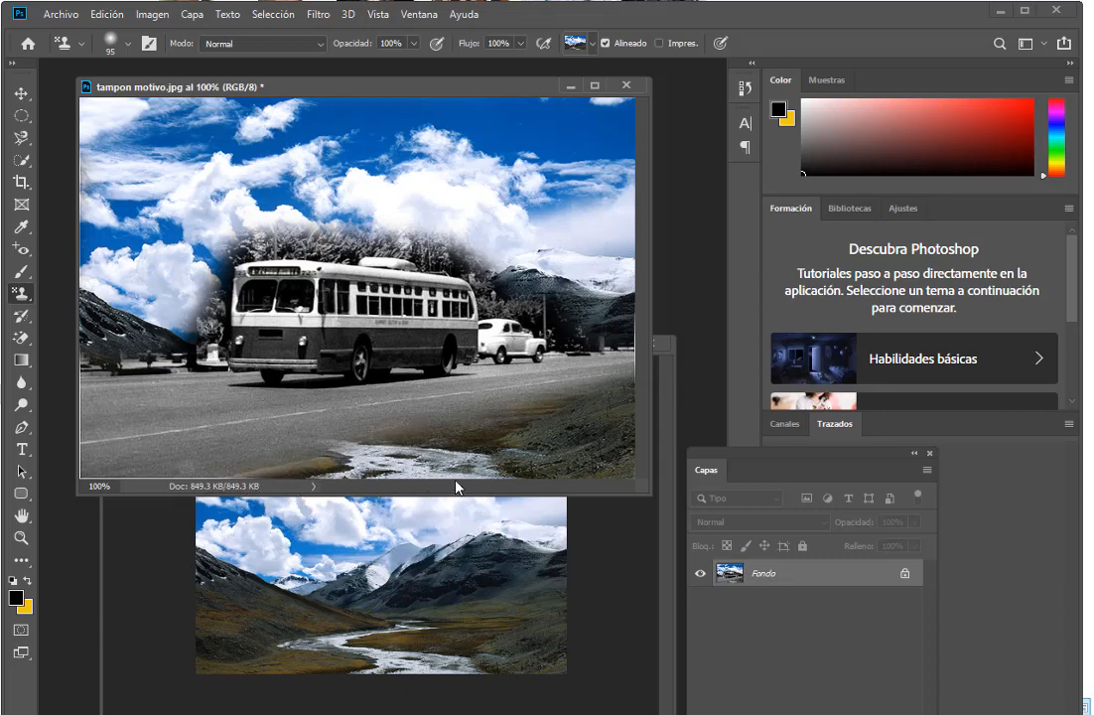
pyautogui.moveTo(165, 314)
pyautogui.mouseDown()
pyautogui.moveTo(183, 304)
pyautogui.moveTo(189, 278)
pyautogui.mouseUp()
# - Set the brush size to 37 px and paint the landscape pattern over the remaining trees around the bus
pyautogui.rightClick(422, 216)
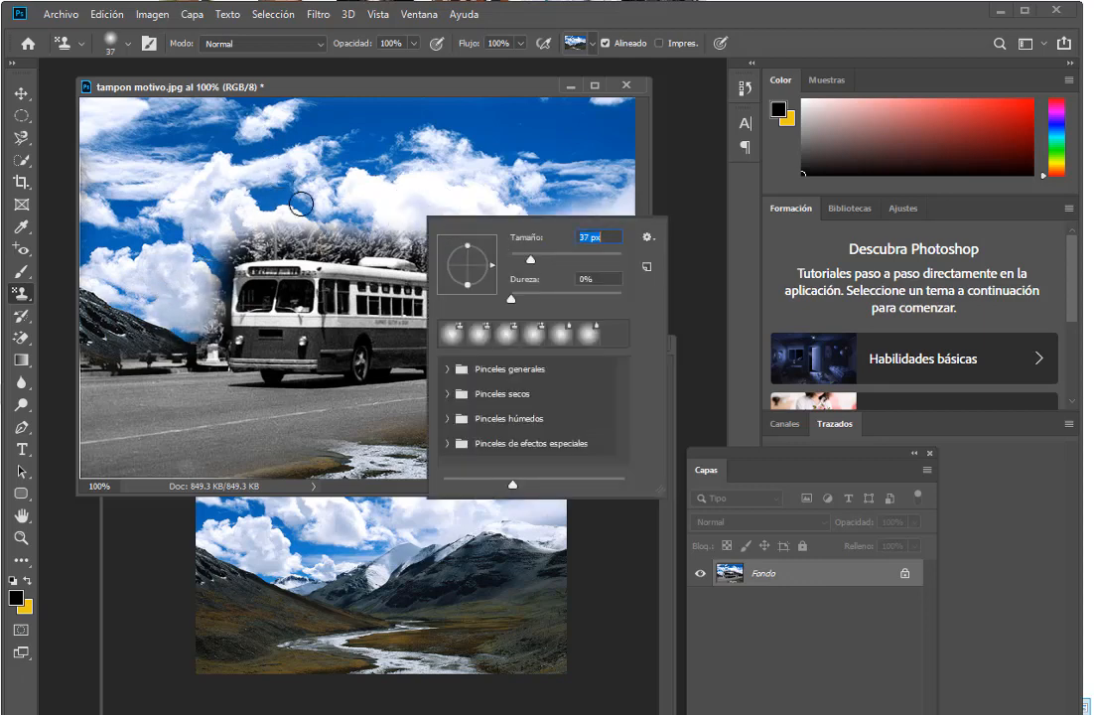
pyautogui.press('Return')
pyautogui.moveTo(347, 233)
pyautogui.mouseDown()
pyautogui.moveTo(204, 214)
pyautogui.moveTo(288, 209)
pyautogui.moveTo(319, 245)
pyautogui.moveTo(193, 238)
pyautogui.moveTo(207, 353)
pyautogui.moveTo(211, 288)
pyautogui.moveTo(234, 247)
pyautogui.moveTo(386, 232)
pyautogui.moveTo(389, 220)
pyautogui.moveTo(474, 276)
pyautogui.moveTo(355, 213)
pyautogui.moveTo(318, 207)
pyautogui.moveTo(224, 226)
pyautogui.mouseUp()
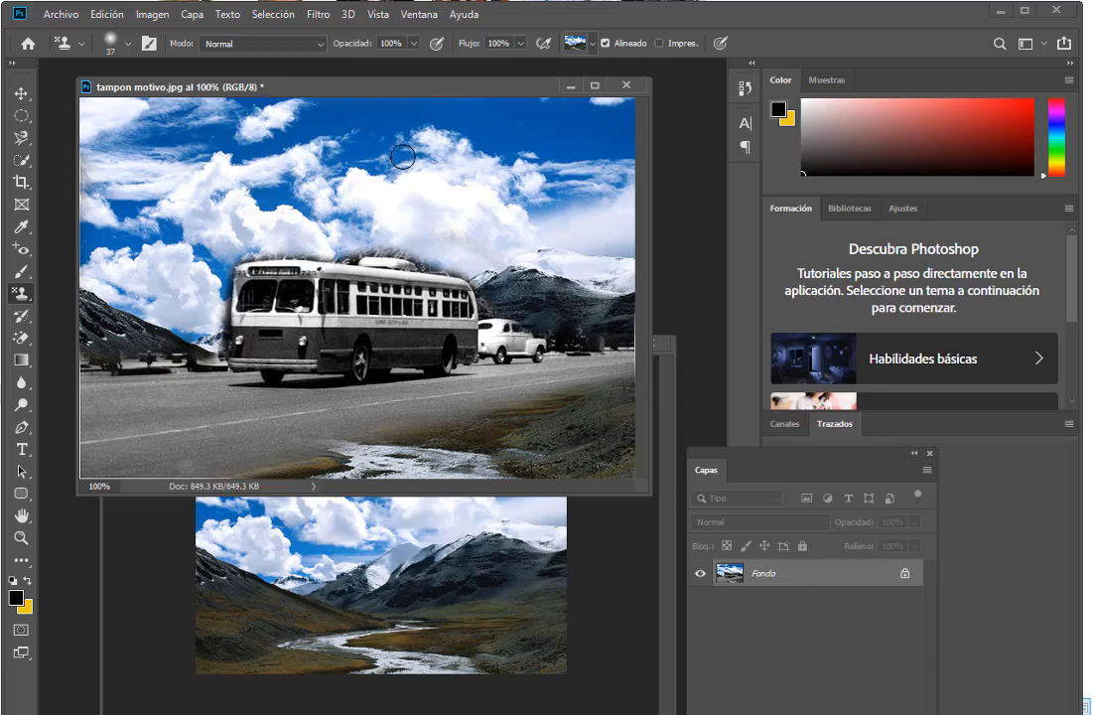
pyautogui.moveTo(397, 96); pyautogui.dragTo(433, 109)
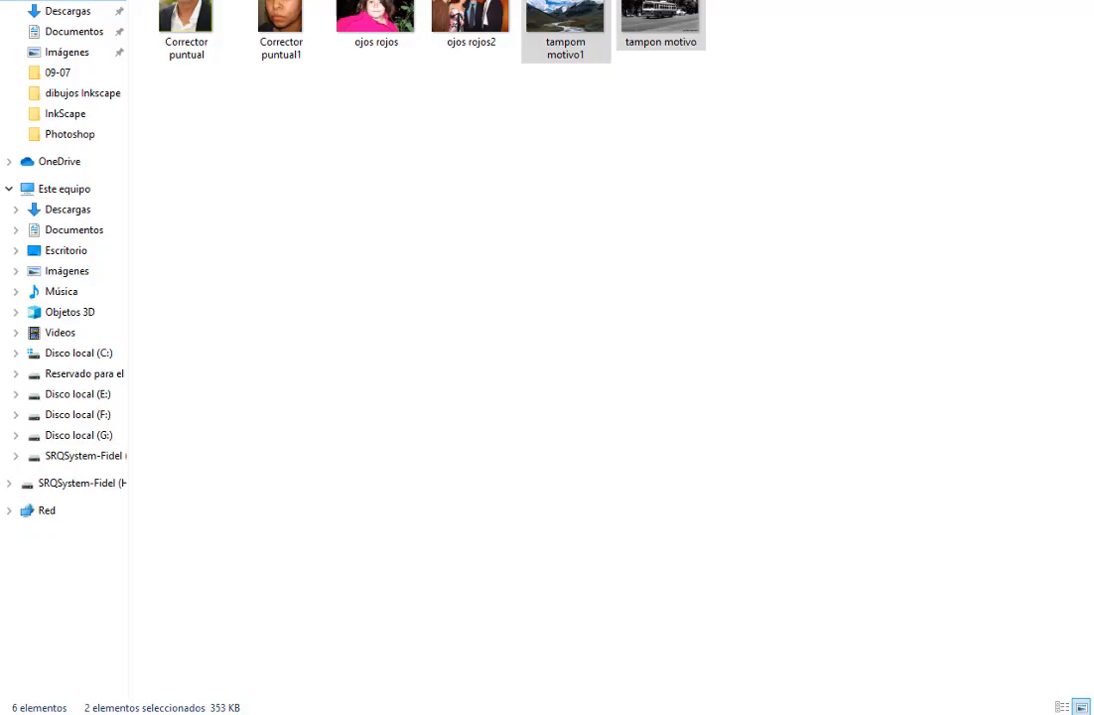
# - Browse to the ejemplos folder in the file explorer, show its files as large icons, and open Suiza.jpg in Photoshop
pyautogui.click(76, 2)
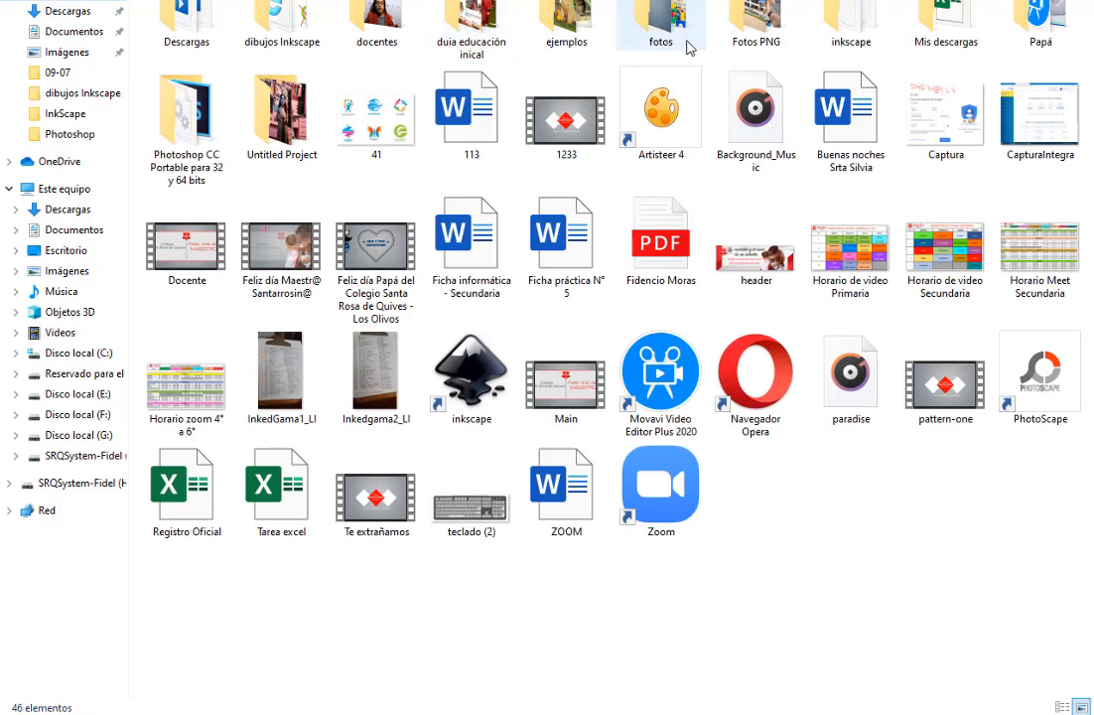
pyautogui.doubleClick(572, 33)
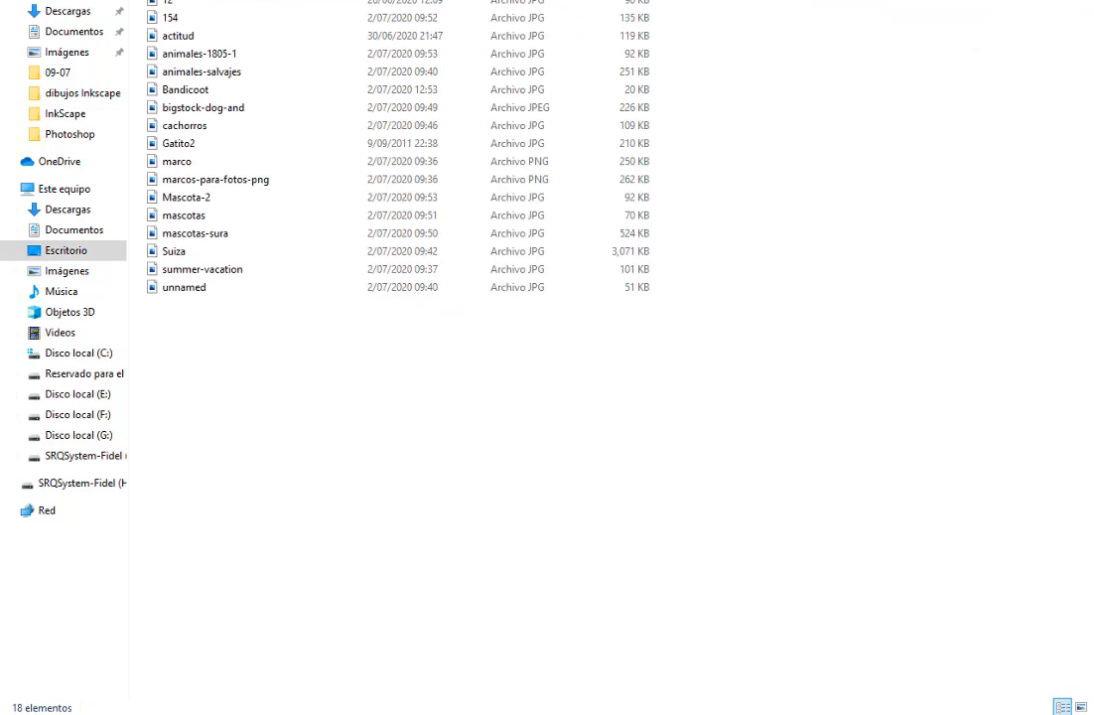
pyautogui.hotkey('ctrl', 'shift', '2')
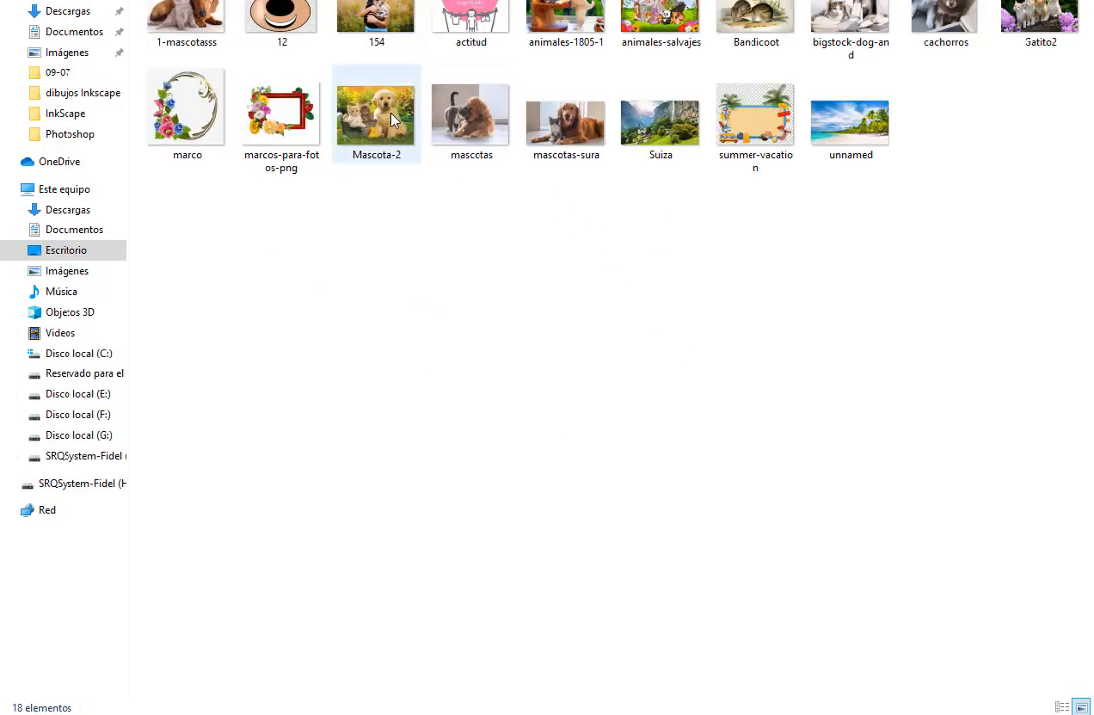
pyautogui.click(385, 8)
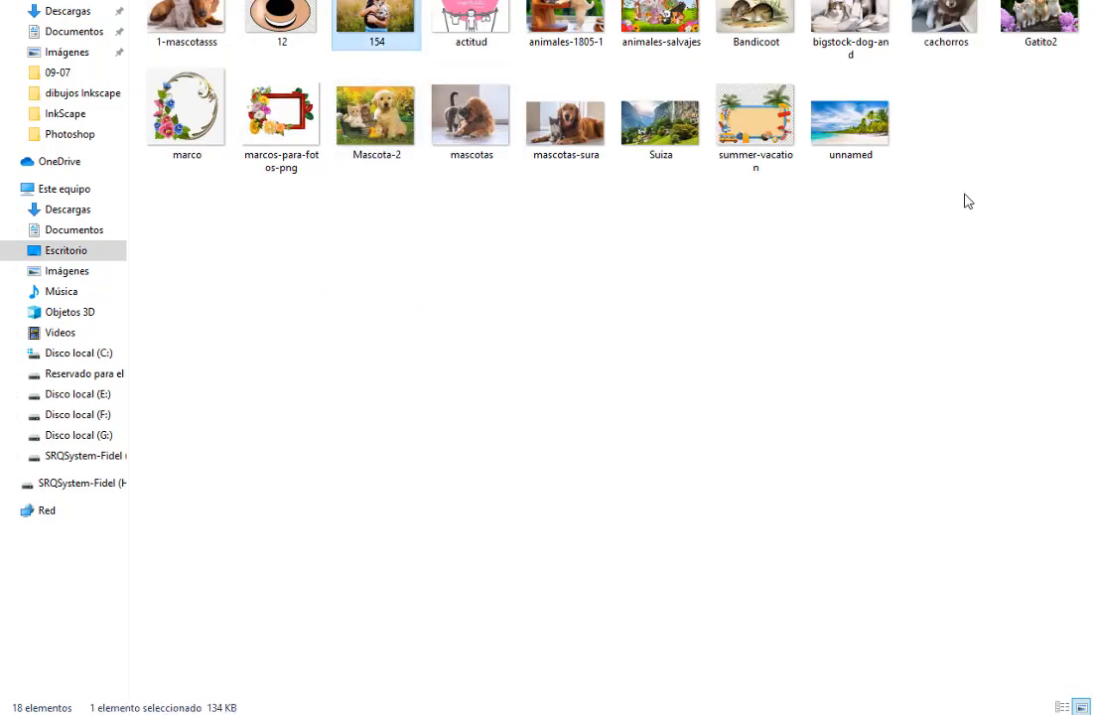
pyautogui.click(886, 127)
pyautogui.moveTo(681, 152); pyautogui.dragTo(742, 84)
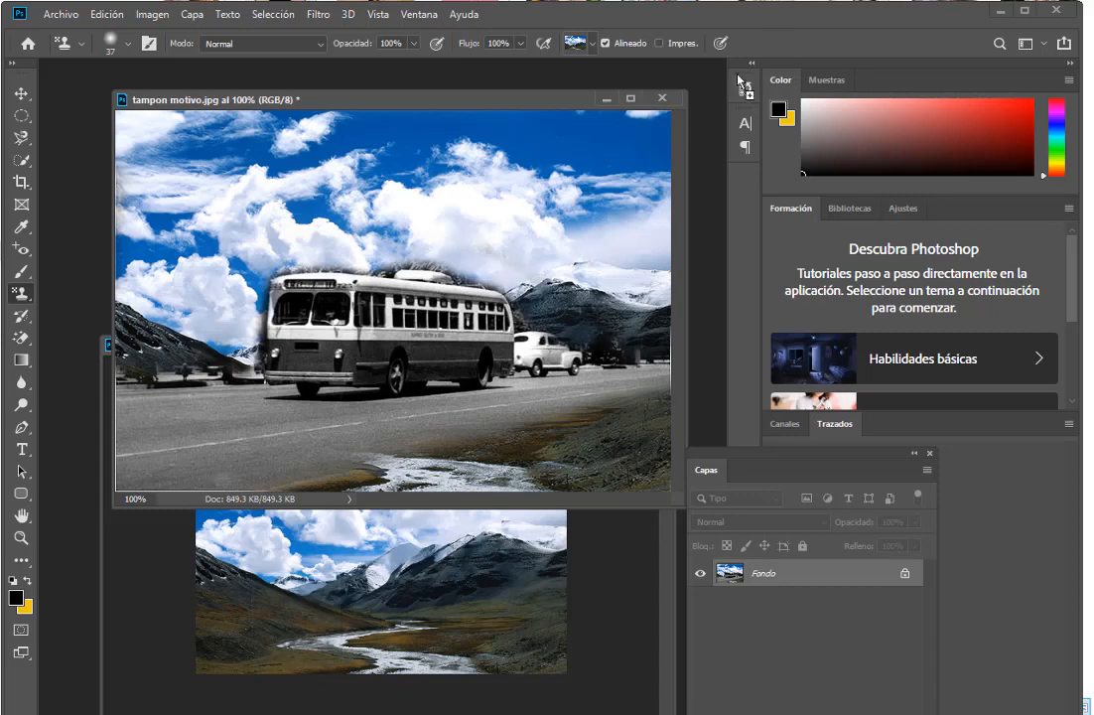
pyautogui.moveTo(787, 40); pyautogui.dragTo(785, 40)
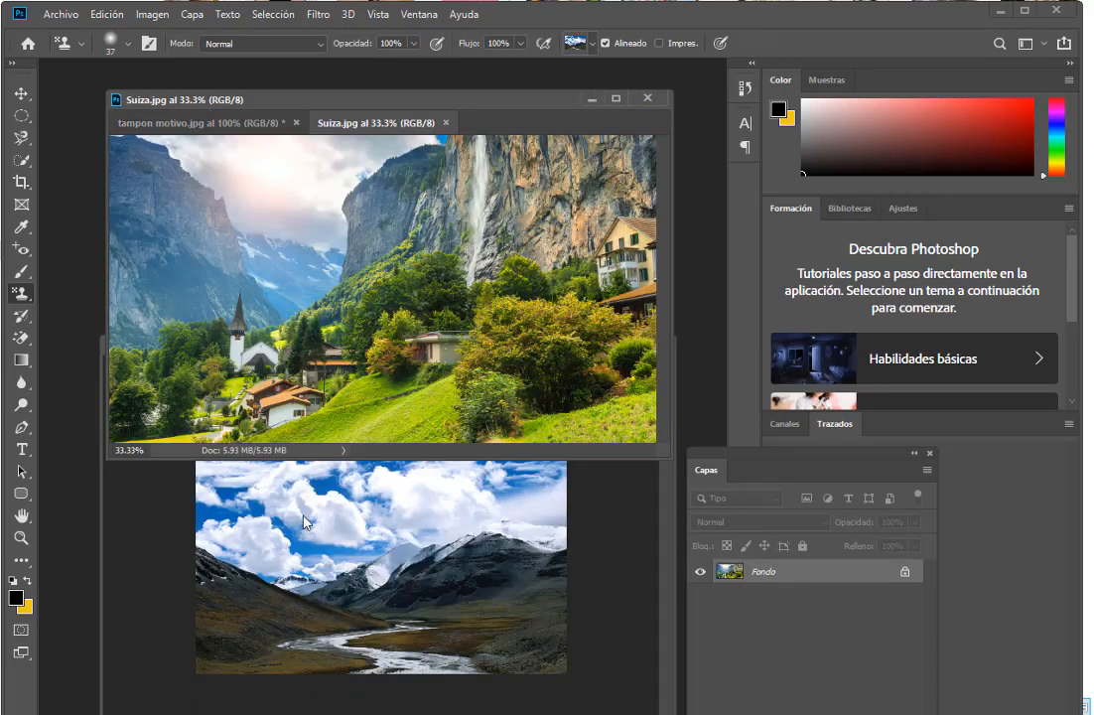
# - Separate Suiza.jpg into its own floating window and position it in front, overlapping the painted bus photo
pyautogui.moveTo(378, 123); pyautogui.dragTo(139, 298)
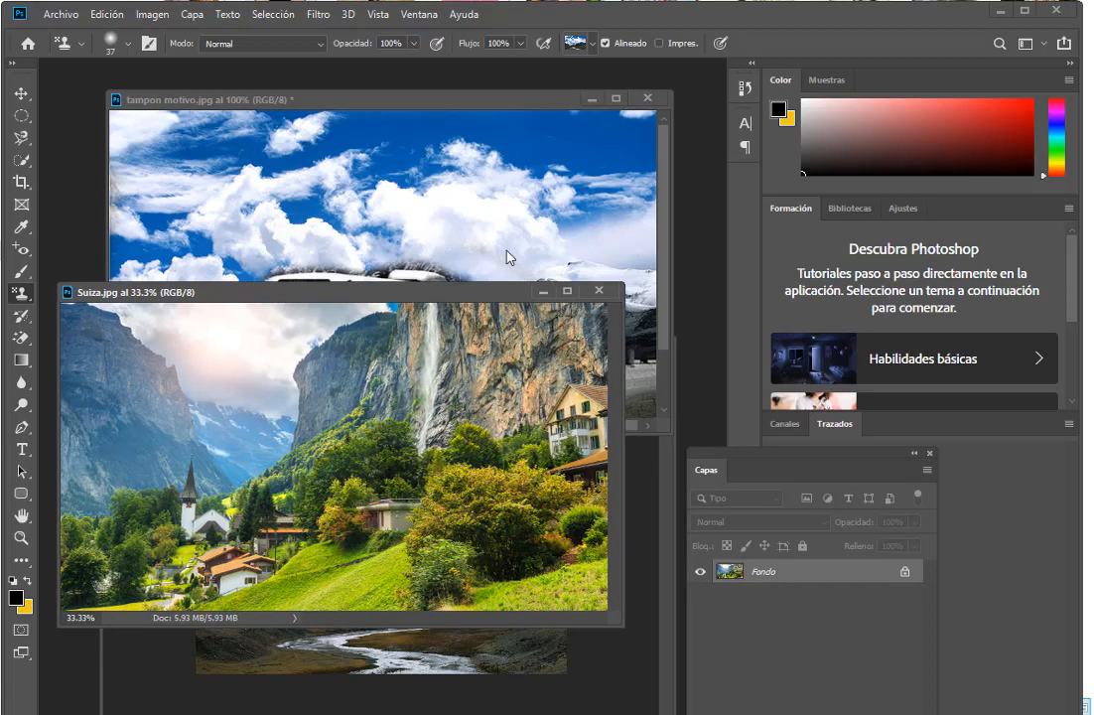
pyautogui.moveTo(408, 295); pyautogui.dragTo(371, 219)
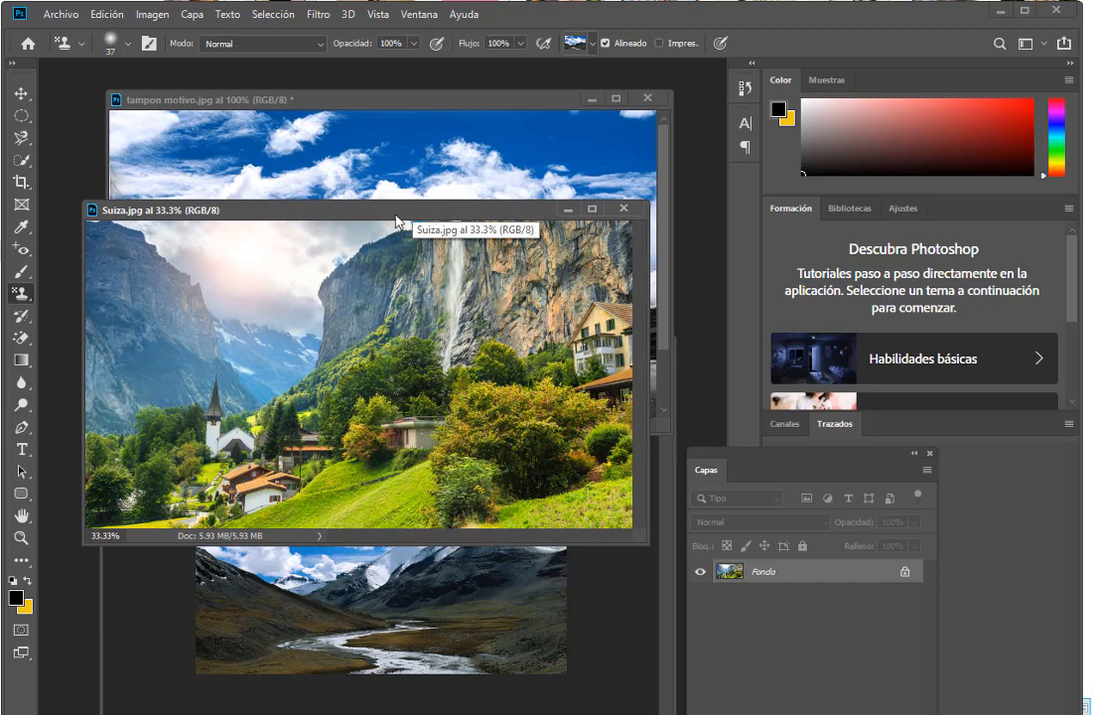
pyautogui.click(536, 105)
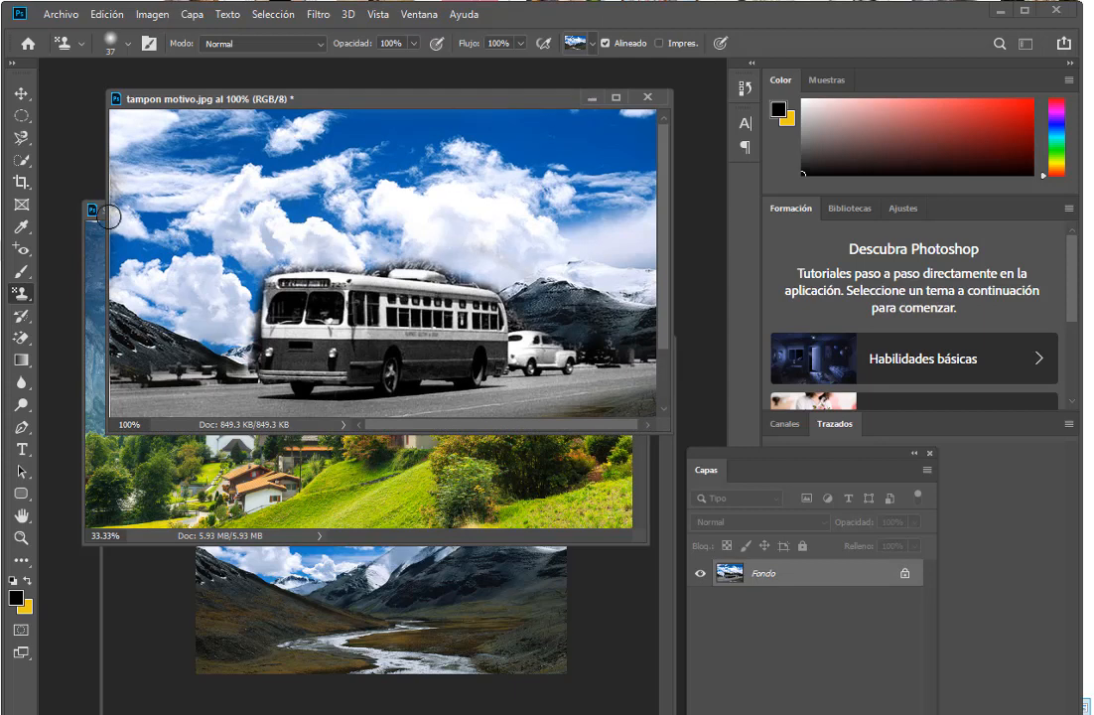
pyautogui.click(204, 498)
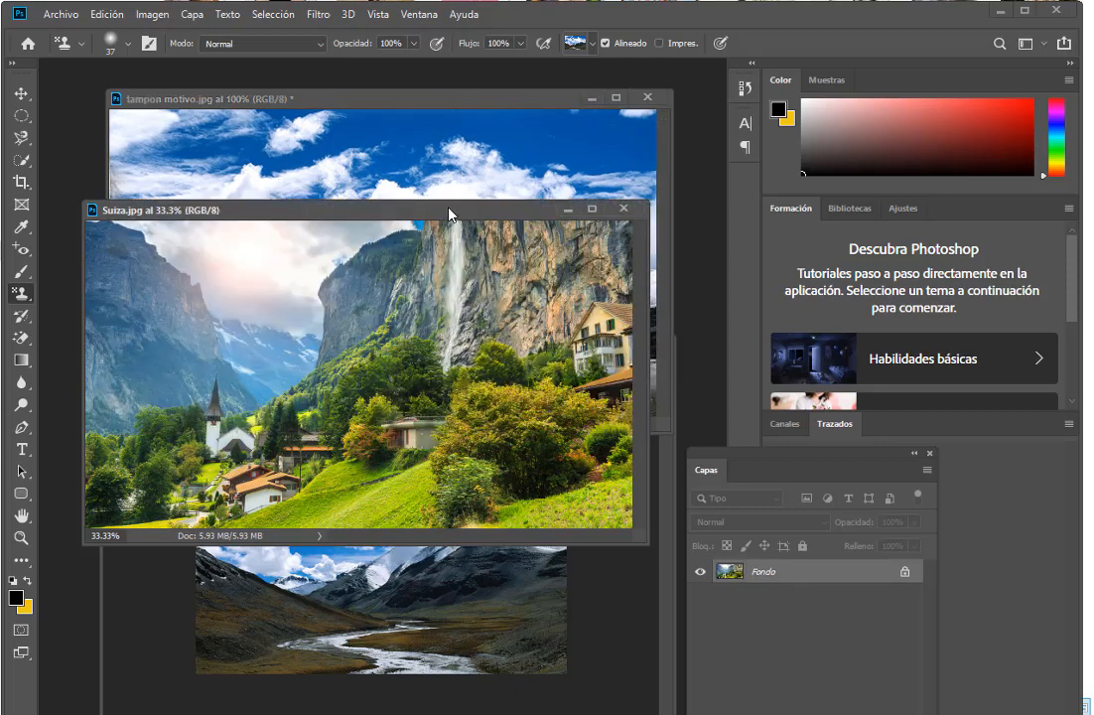
pyautogui.moveTo(433, 218); pyautogui.dragTo(416, 185)
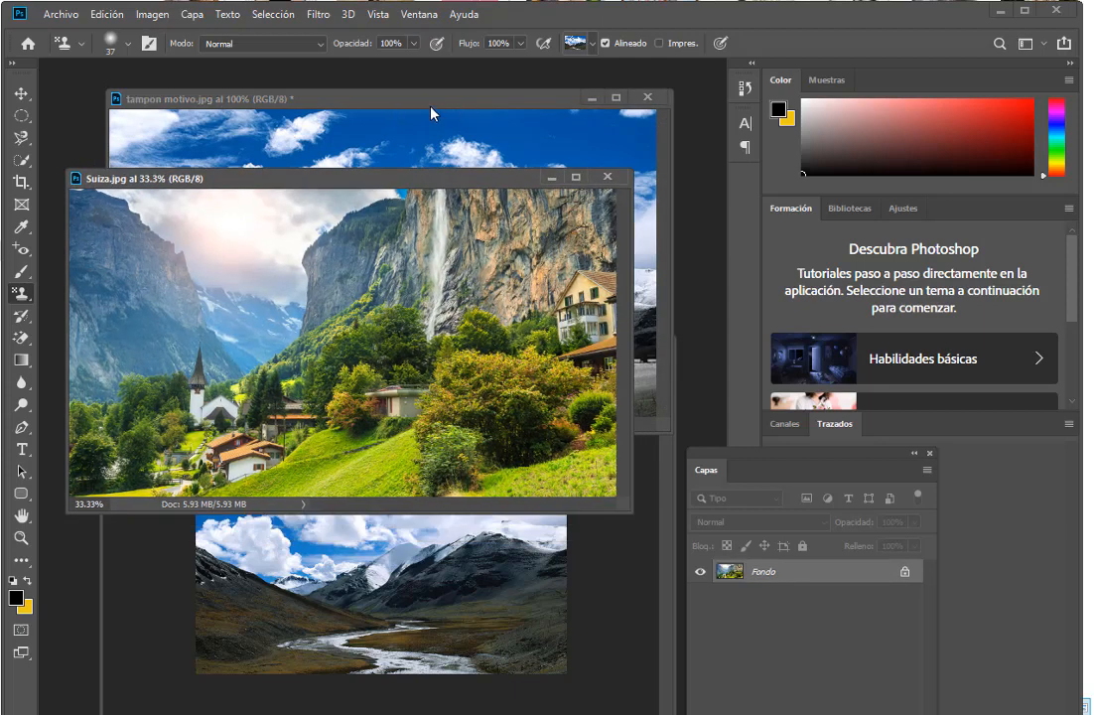
pyautogui.click(431, 114)
pyautogui.click(328, 461)
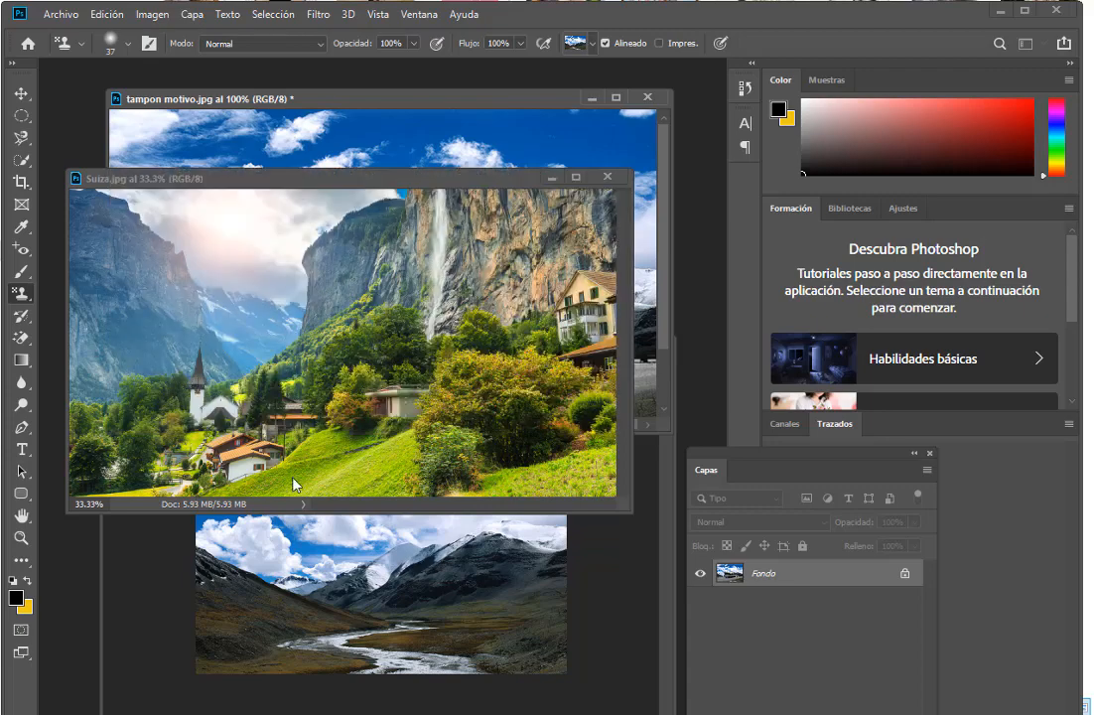
# - Resize the Suiza.jpg image to 650 px wide by 446 px high
pyautogui.rightClick(372, 179)
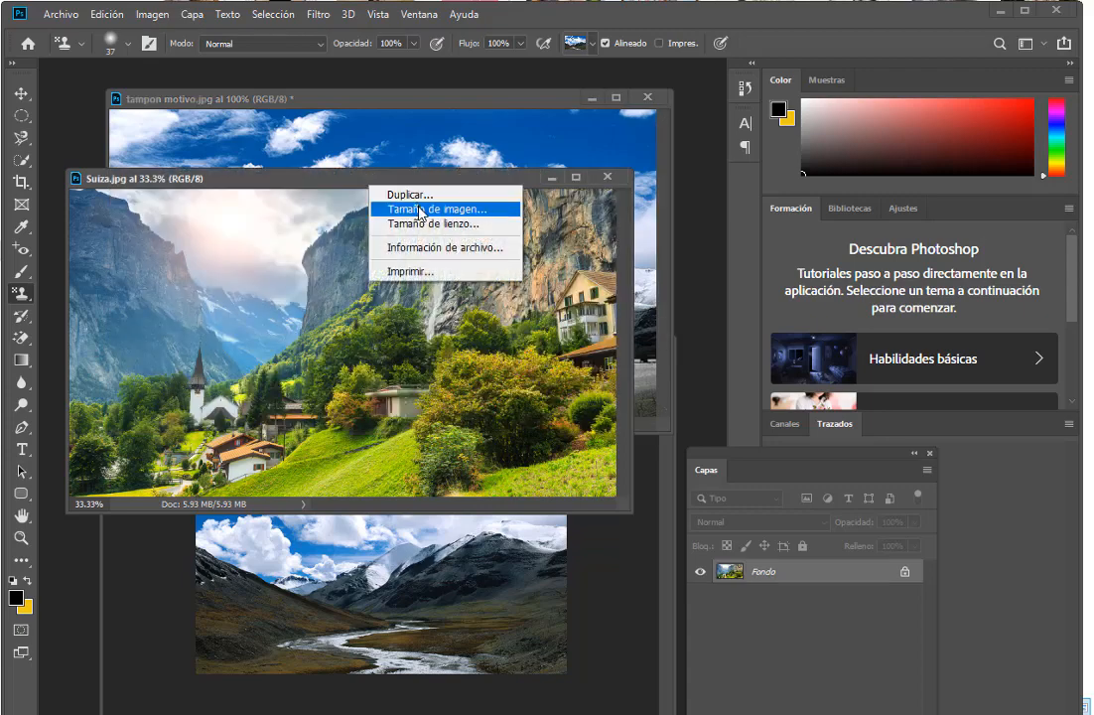
pyautogui.click(422, 210)
pyautogui.moveTo(523, 342); pyautogui.dragTo(549, 146)
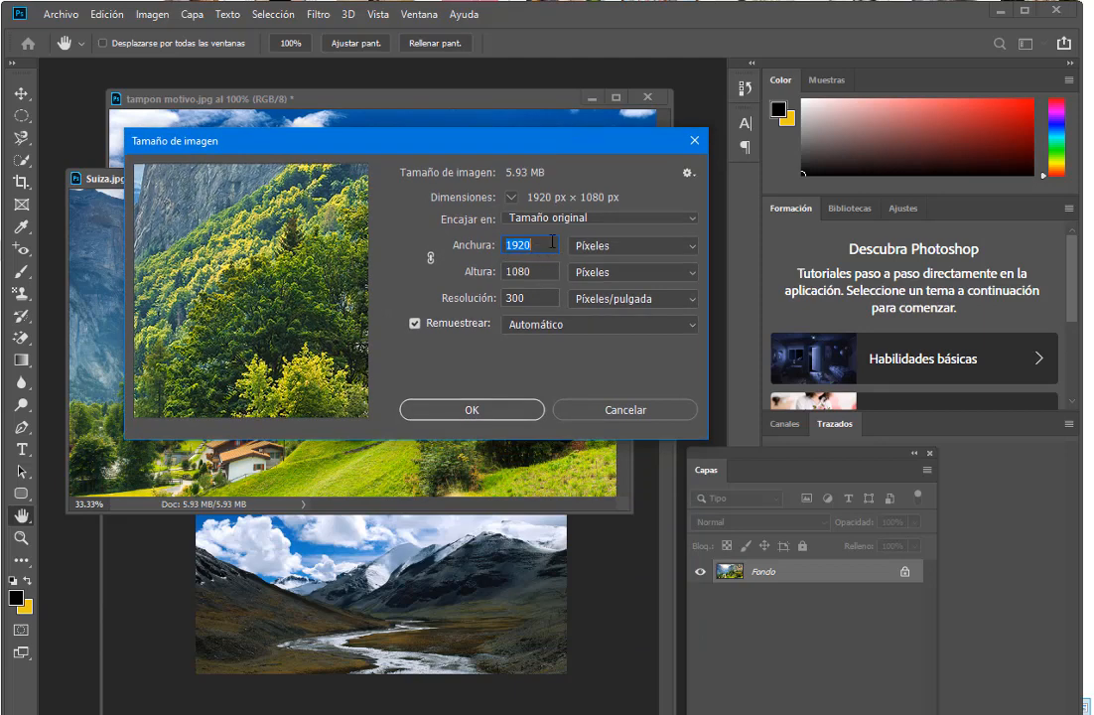
pyautogui.write('650')
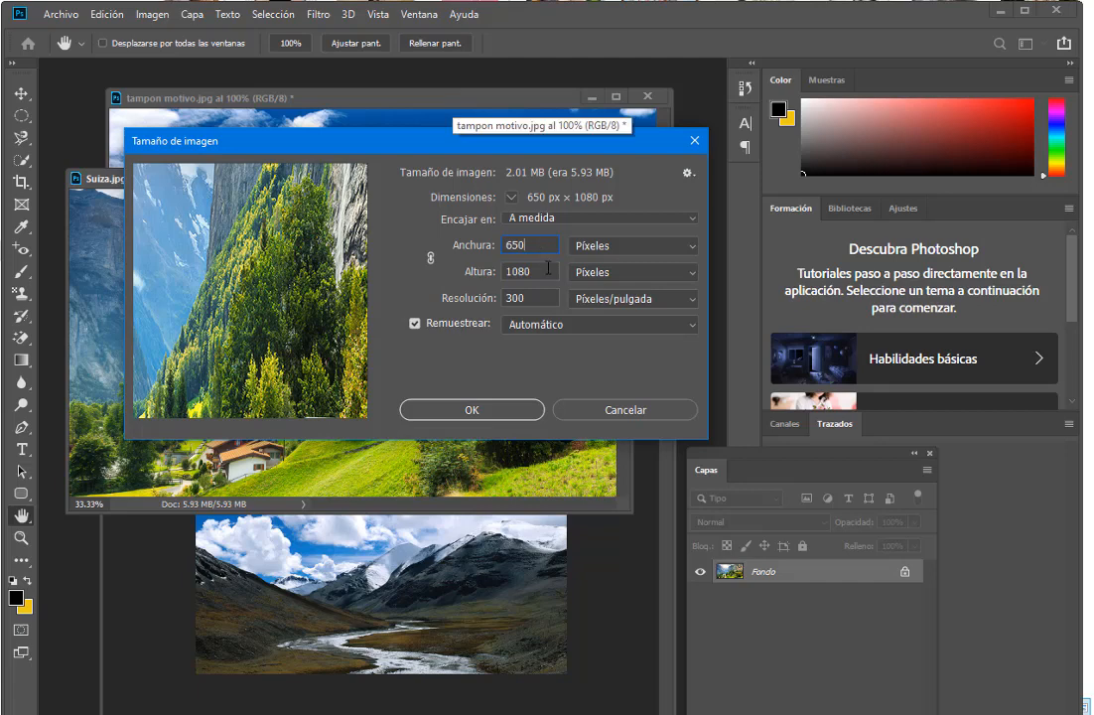
pyautogui.press('Tab')
pyautogui.write('446')
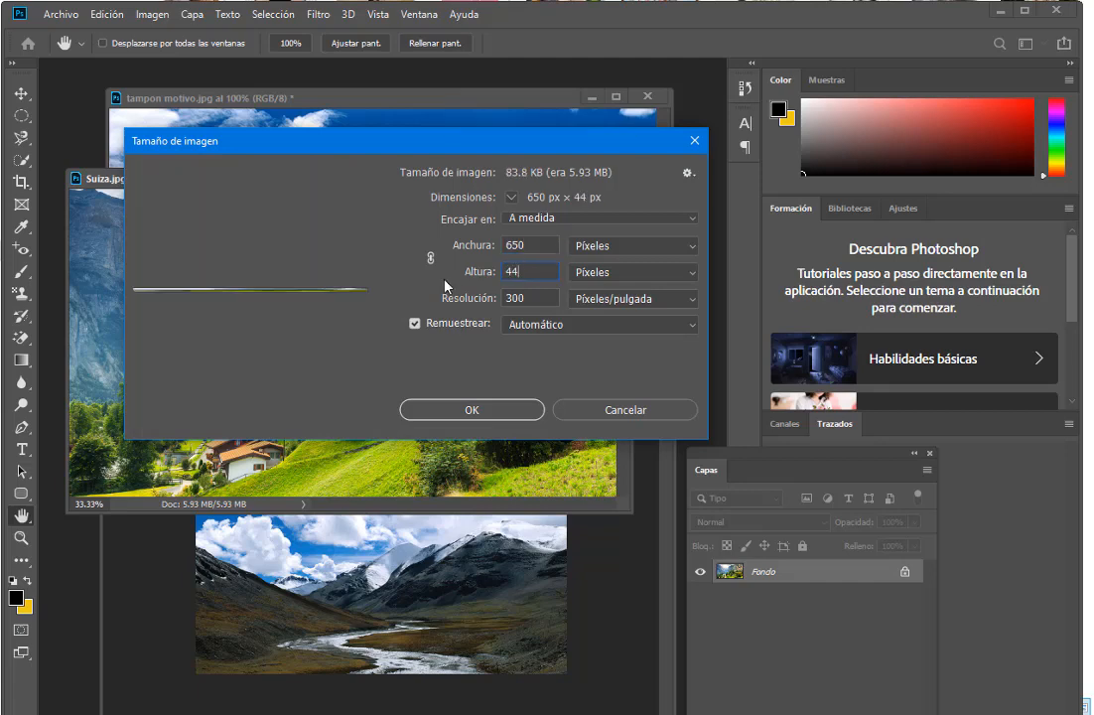
pyautogui.click(490, 413)
pyautogui.press('s')
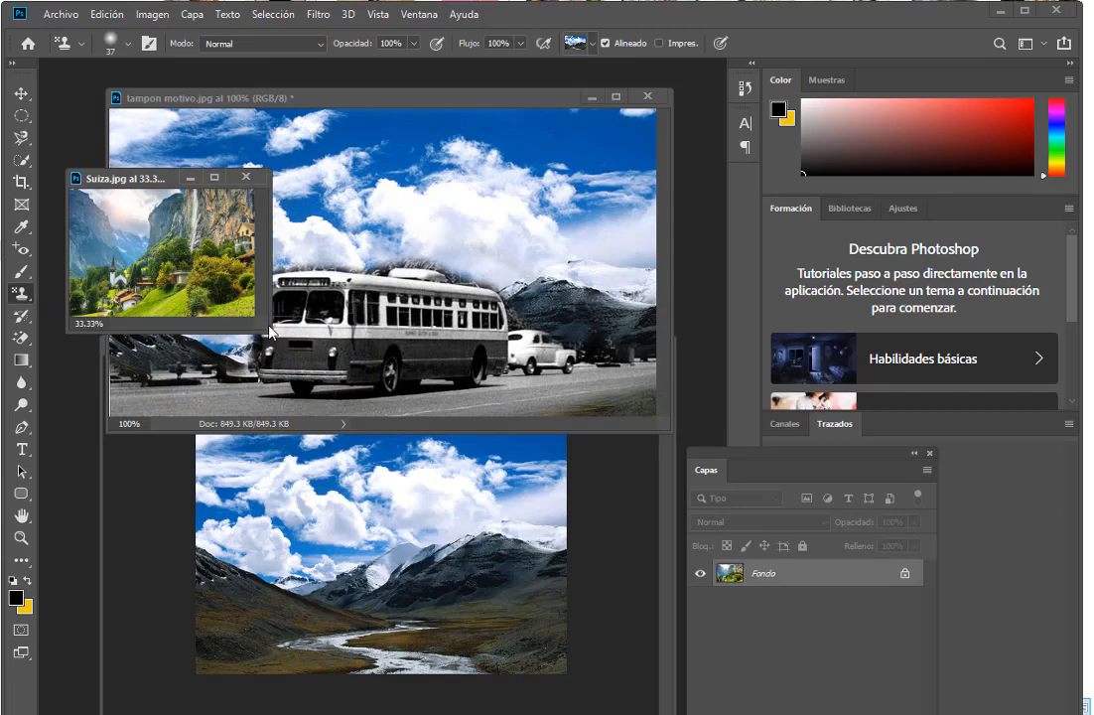
# - Enlarge the Suiza.jpg window and review the image's pixel dimensions in the image size settings
pyautogui.moveTo(265, 324); pyautogui.dragTo(623, 489)
pyautogui.hotkey('ctrl', '+')
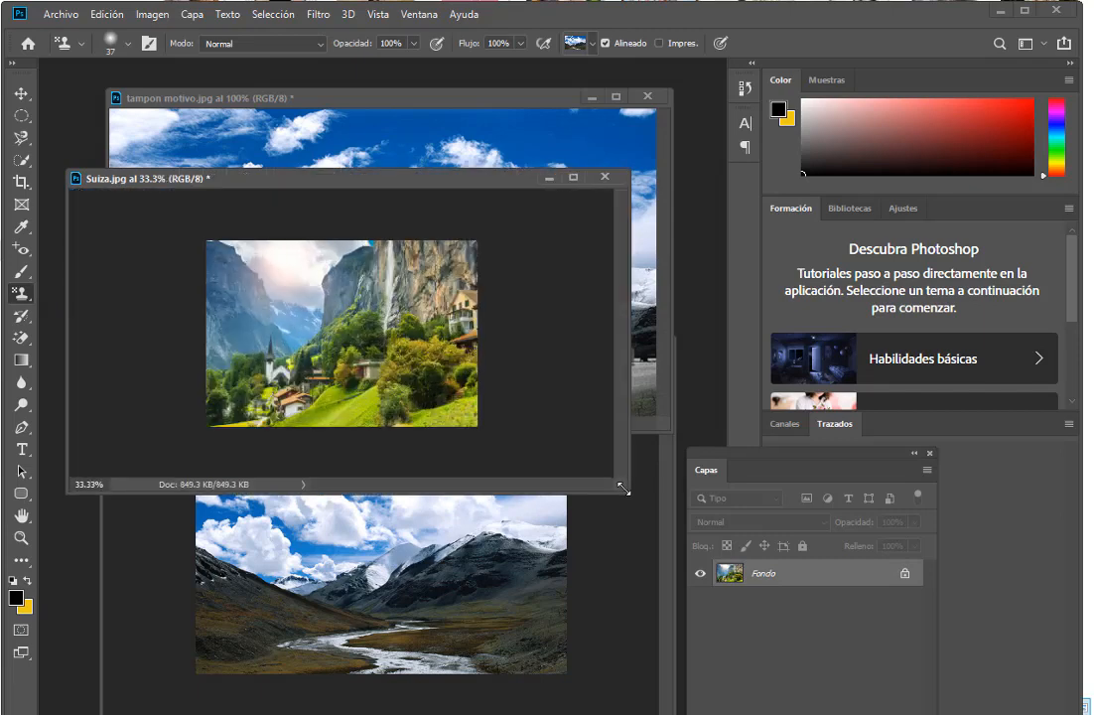
pyautogui.hotkey('ctrl', '+')
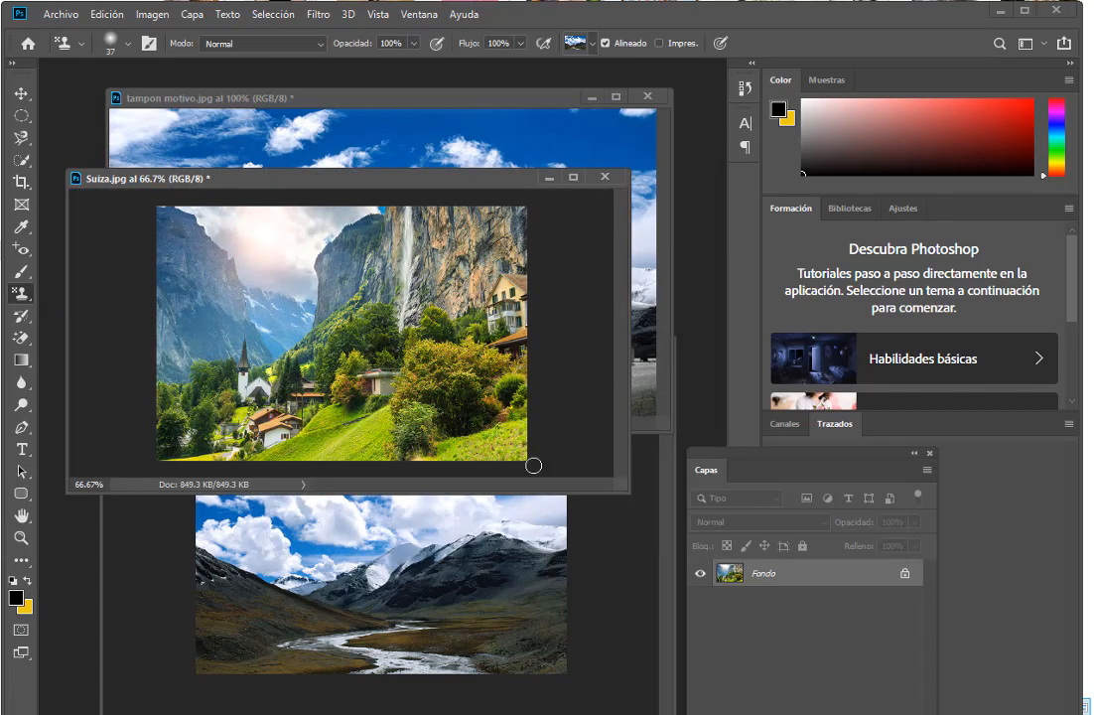
pyautogui.rightClick(328, 188)
pyautogui.click(382, 206)
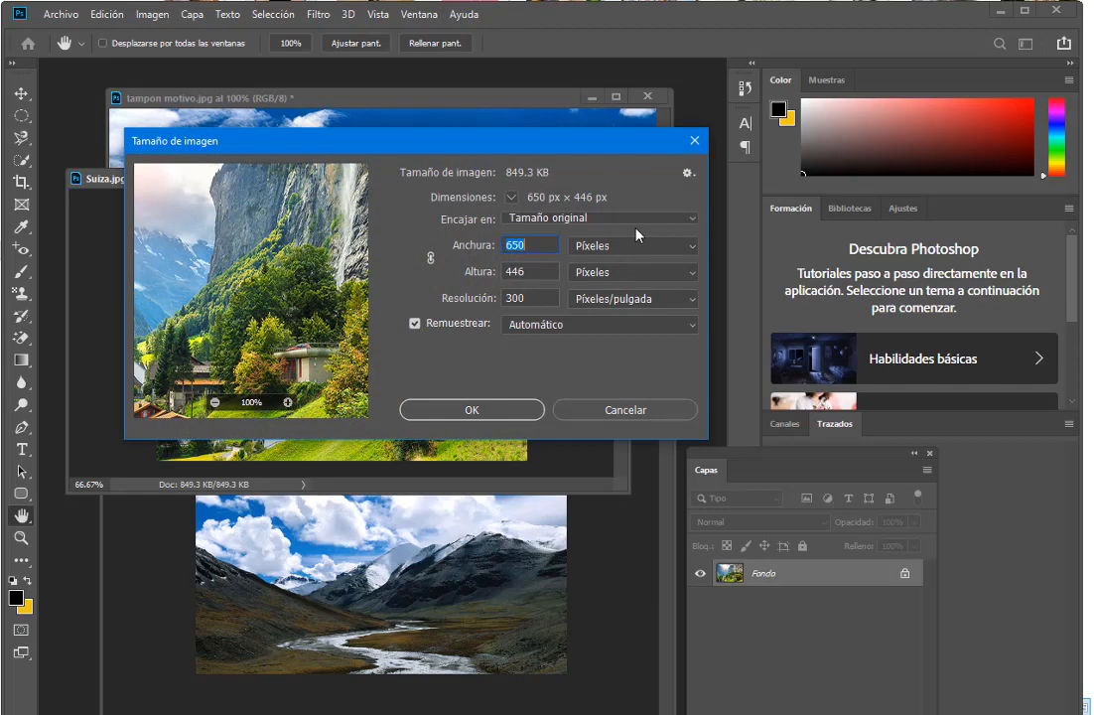
pyautogui.click(694, 140)
pyautogui.press('s')
# - Move the Suiza.jpg window lower and define its resized image as a pattern named Suiza.jpg
pyautogui.moveTo(348, 186); pyautogui.dragTo(348, 328)
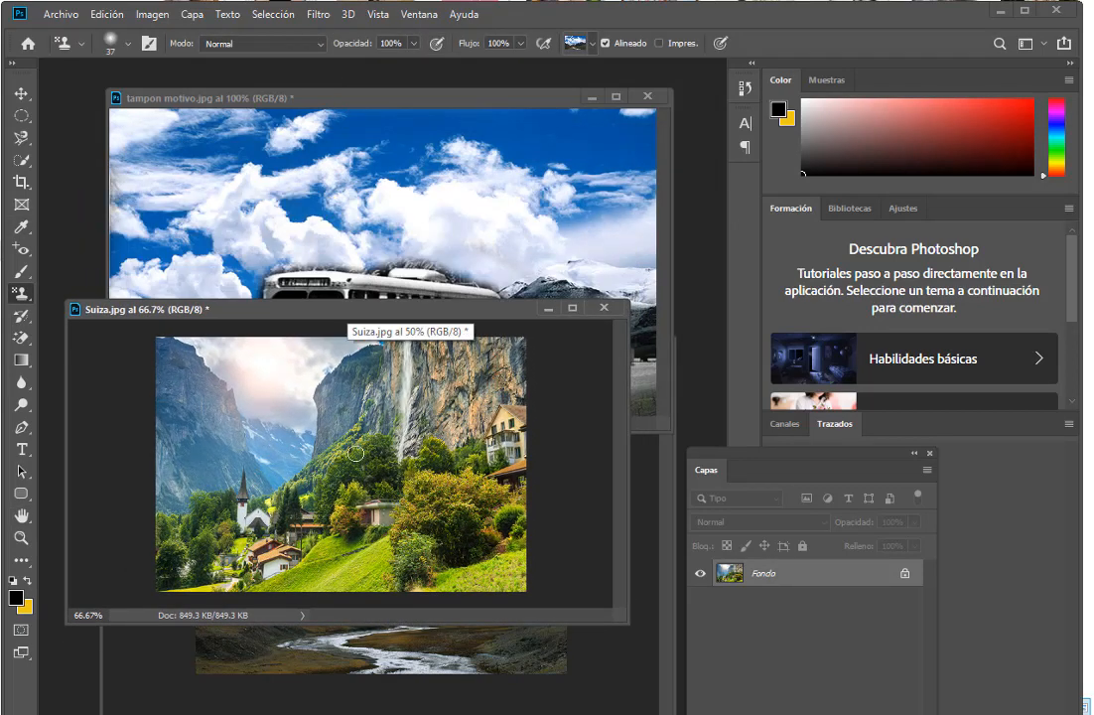
pyautogui.click(105, 16)
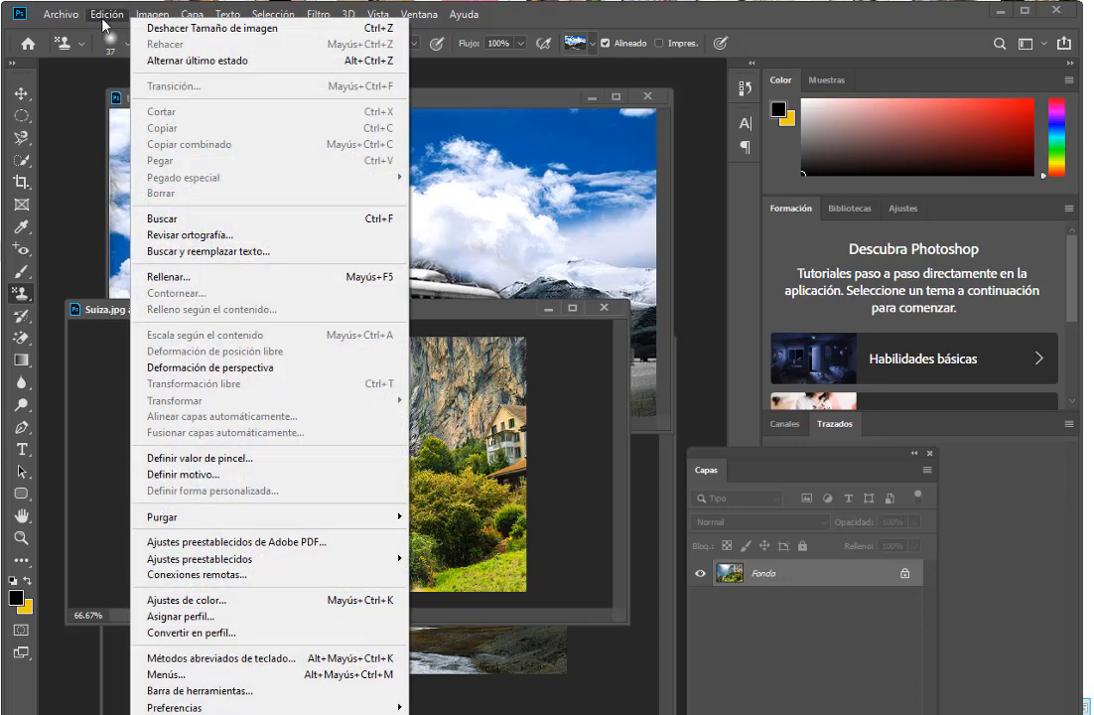
pyautogui.click(187, 477)
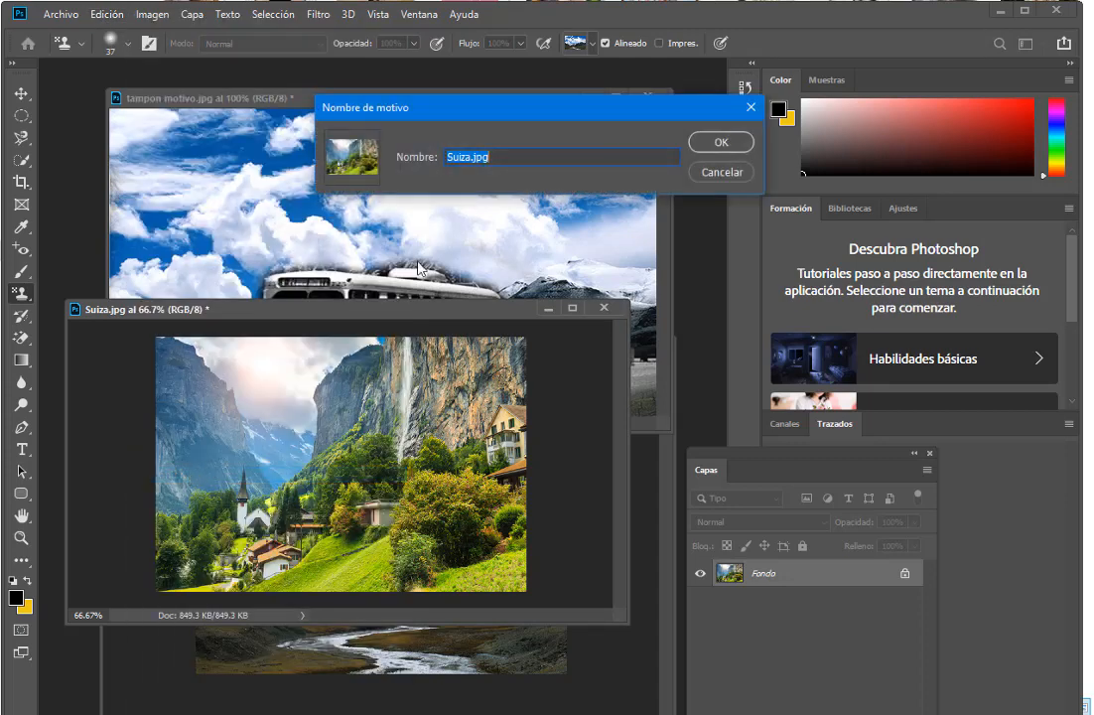
pyautogui.click(695, 145)
# - Switch to the bus photo, choose the Suiza.jpg pattern for the Pattern Stamp tool, and set the brush size to 82 px
pyautogui.click(462, 99)
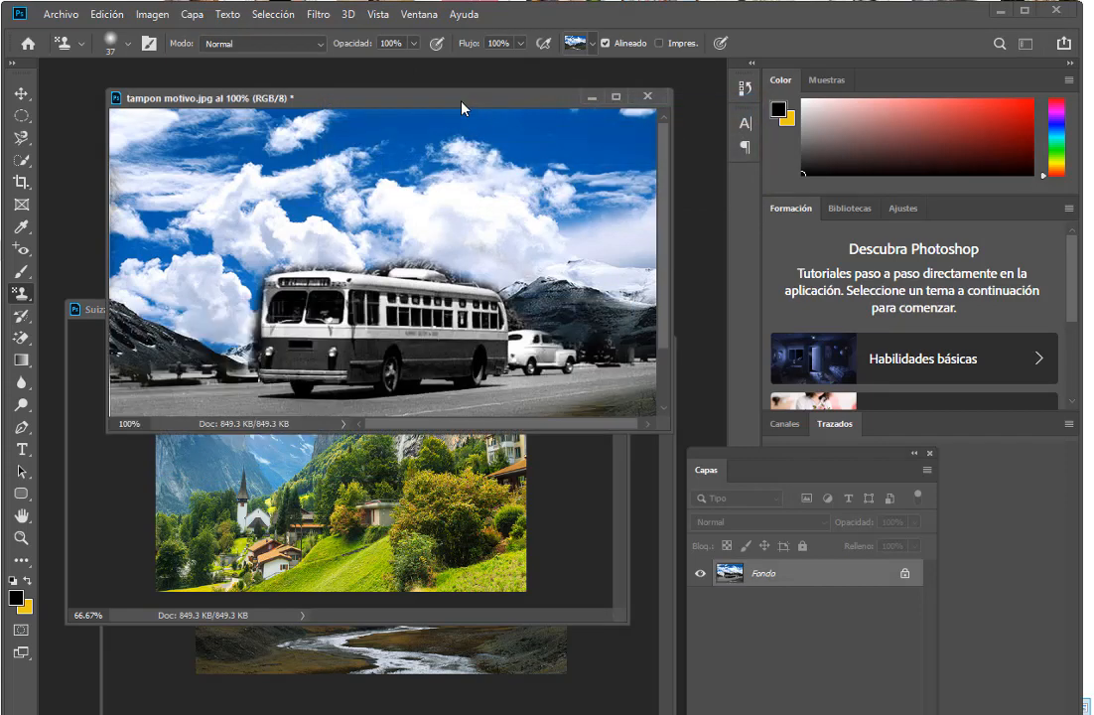
pyautogui.click(592, 45)
pyautogui.click(584, 140)
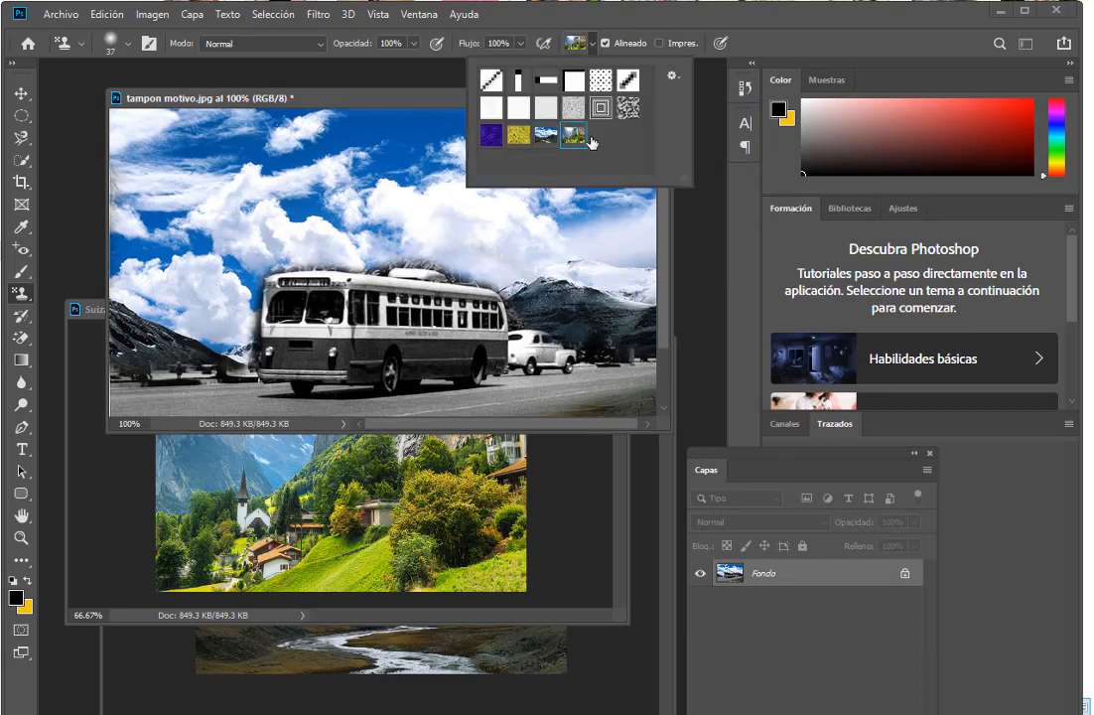
pyautogui.click(385, 92)
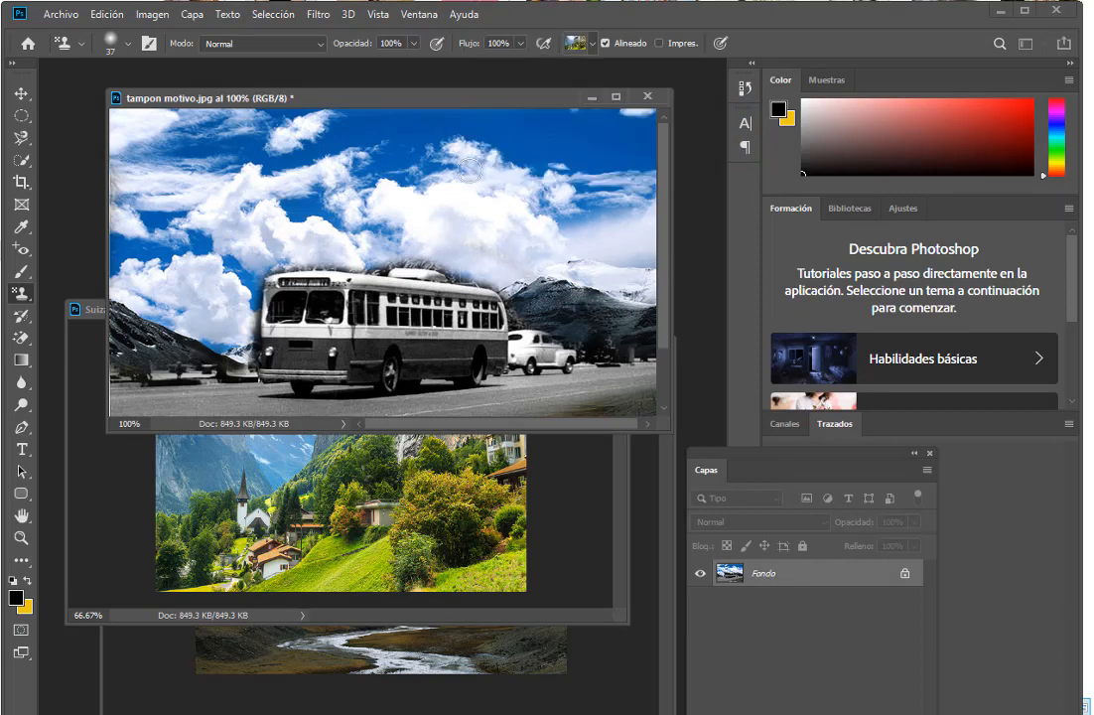
pyautogui.rightClick(508, 177)
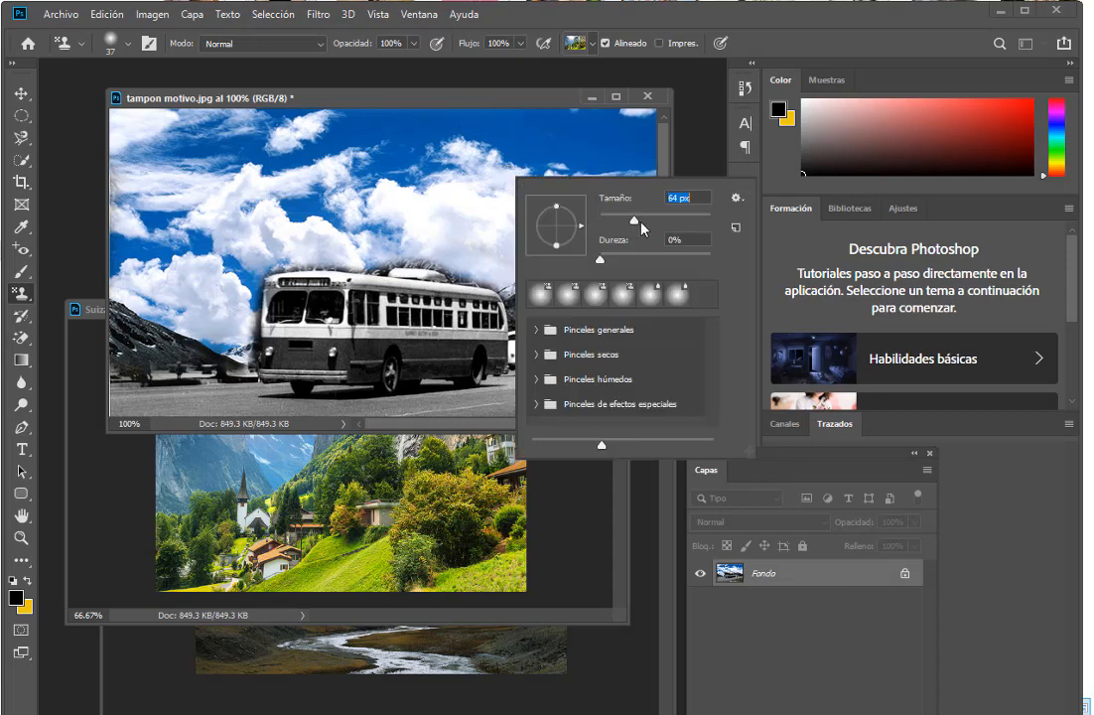
pyautogui.press('Return')
# - Paint the Suiza pattern over the sky and mountains above and beside the bus with the Pattern Stamp tool
pyautogui.moveTo(512, 161)
pyautogui.mouseDown()
pyautogui.moveTo(235, 156)
pyautogui.moveTo(622, 164)
pyautogui.moveTo(306, 158)
pyautogui.moveTo(205, 147)
pyautogui.moveTo(297, 123)
pyautogui.moveTo(156, 126)
pyautogui.moveTo(132, 136)
pyautogui.moveTo(133, 216)
pyautogui.moveTo(136, 160)
pyautogui.moveTo(153, 241)
pyautogui.moveTo(293, 204)
pyautogui.moveTo(216, 177)
pyautogui.moveTo(541, 204)
pyautogui.moveTo(460, 203)
pyautogui.moveTo(623, 201)
pyautogui.moveTo(660, 117)
pyautogui.mouseUp()
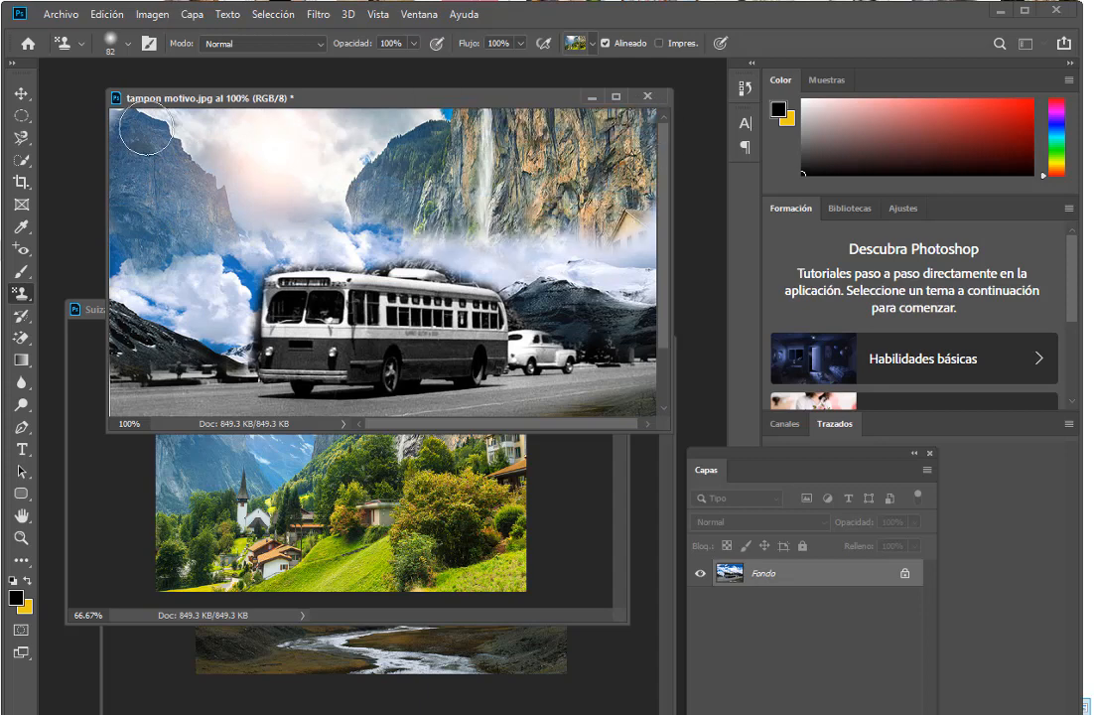
pyautogui.moveTo(145, 218)
pyautogui.mouseDown()
pyautogui.moveTo(127, 327)
pyautogui.moveTo(201, 329)
pyautogui.moveTo(117, 357)
pyautogui.moveTo(198, 350)
pyautogui.moveTo(227, 258)
pyautogui.moveTo(282, 221)
pyautogui.moveTo(605, 247)
pyautogui.moveTo(548, 236)
pyautogui.moveTo(650, 276)
pyautogui.moveTo(558, 282)
pyautogui.moveTo(455, 237)
pyautogui.moveTo(261, 240)
pyautogui.mouseUp()
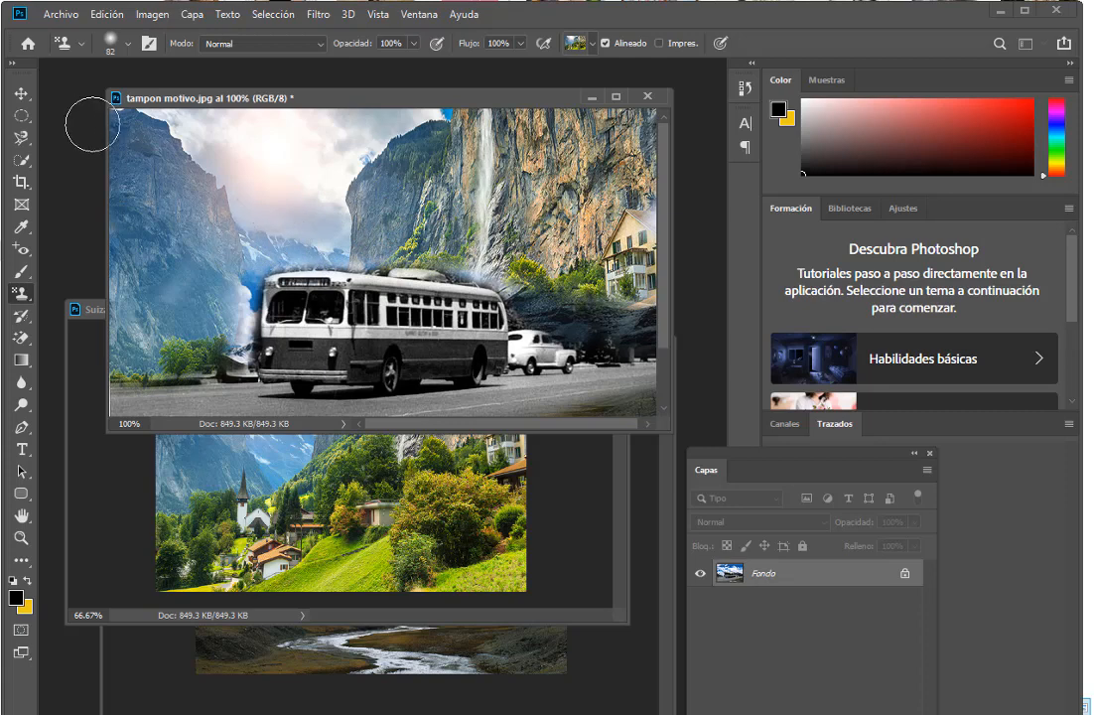
pyautogui.moveTo(217, 305)
pyautogui.mouseDown()
pyautogui.moveTo(210, 322)
pyautogui.moveTo(222, 310)
pyautogui.moveTo(225, 346)
pyautogui.moveTo(134, 344)
pyautogui.mouseUp()
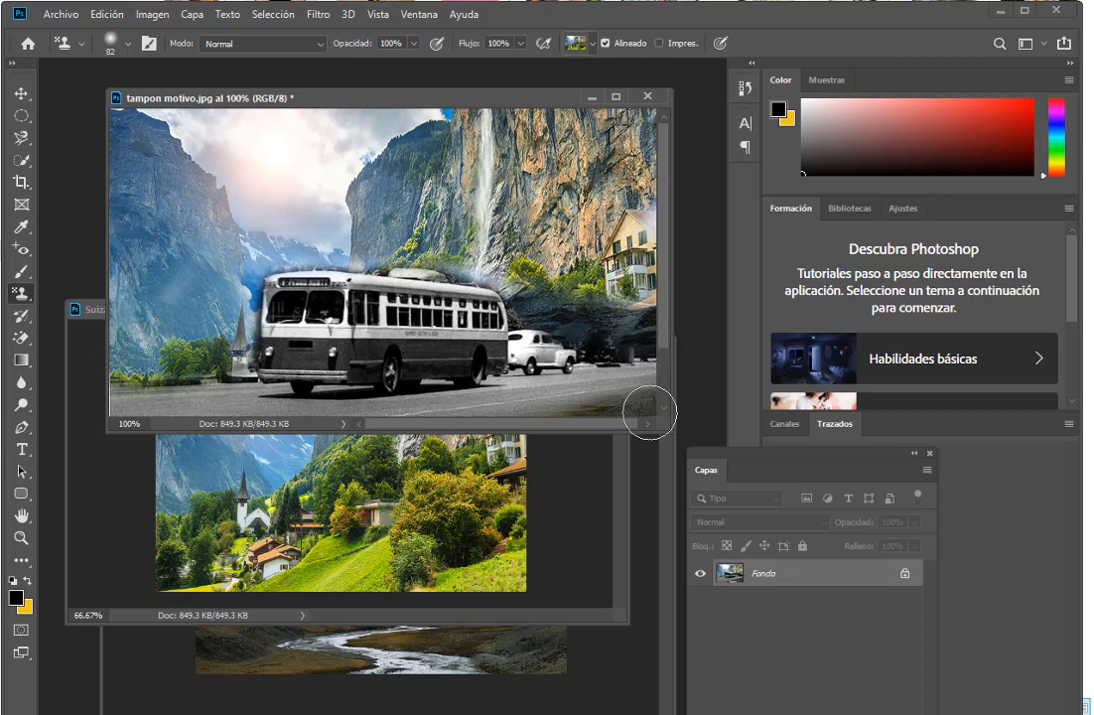
# - Enlarge the bus photo's window and paint the Suiza pattern over the river and rocks in the foreground and the dark hillside behind the white car
pyautogui.moveTo(672, 433); pyautogui.dragTo(779, 532)
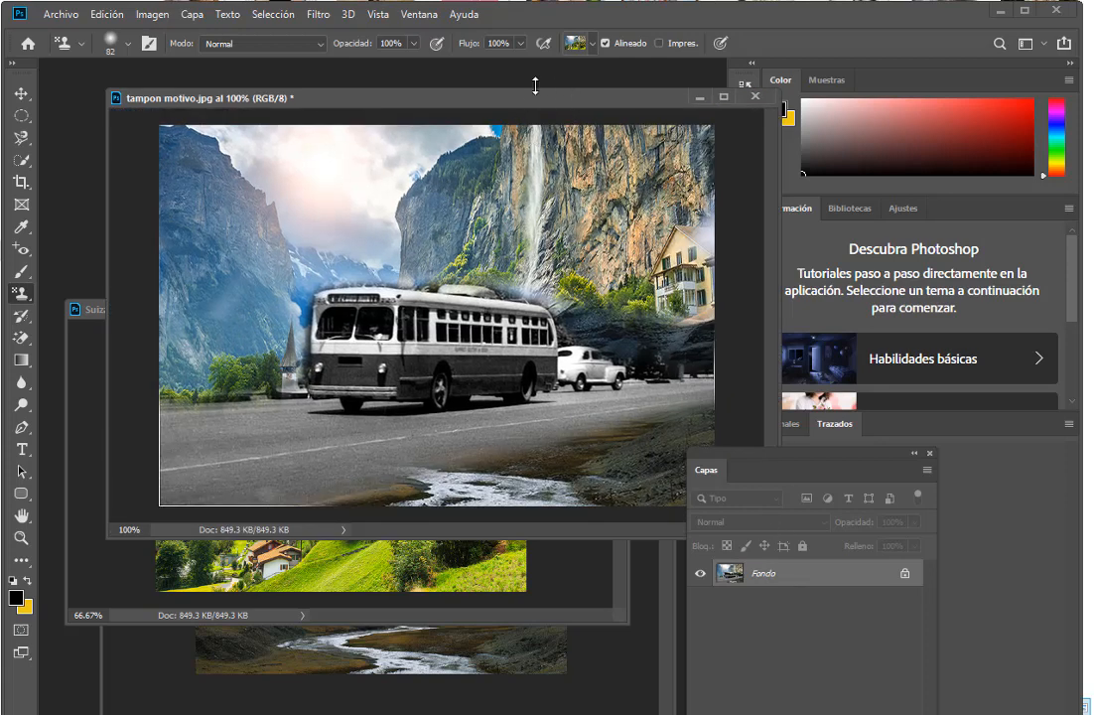
pyautogui.moveTo(521, 100); pyautogui.dragTo(464, 80)
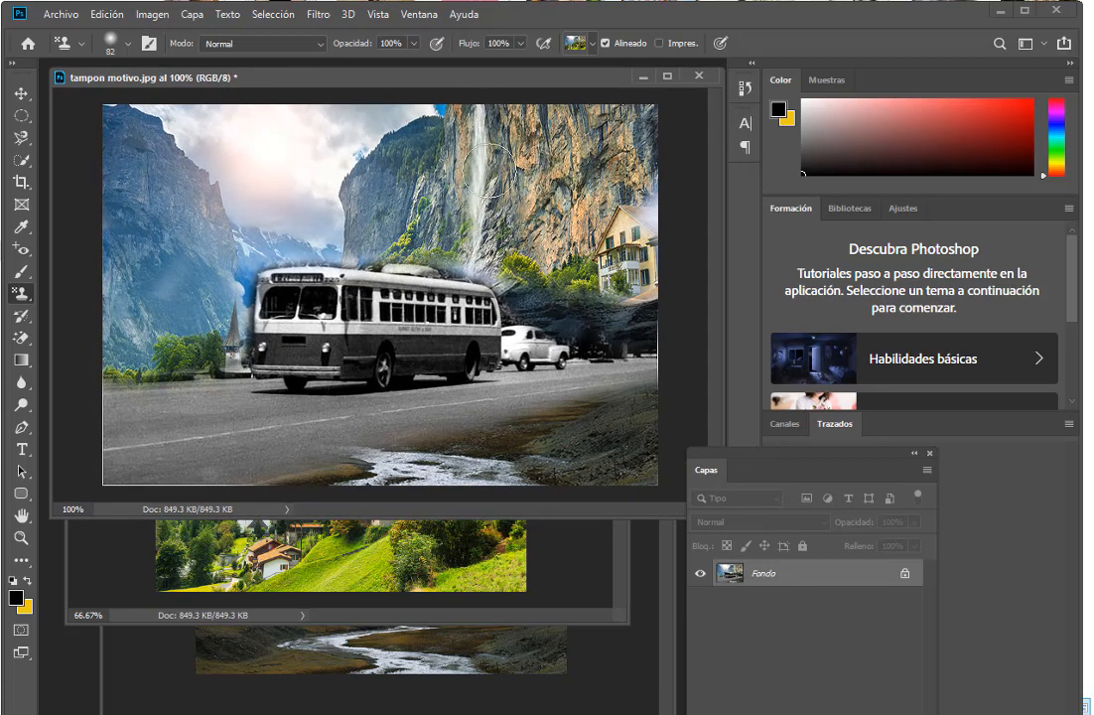
pyautogui.moveTo(653, 425); pyautogui.dragTo(488, 472)
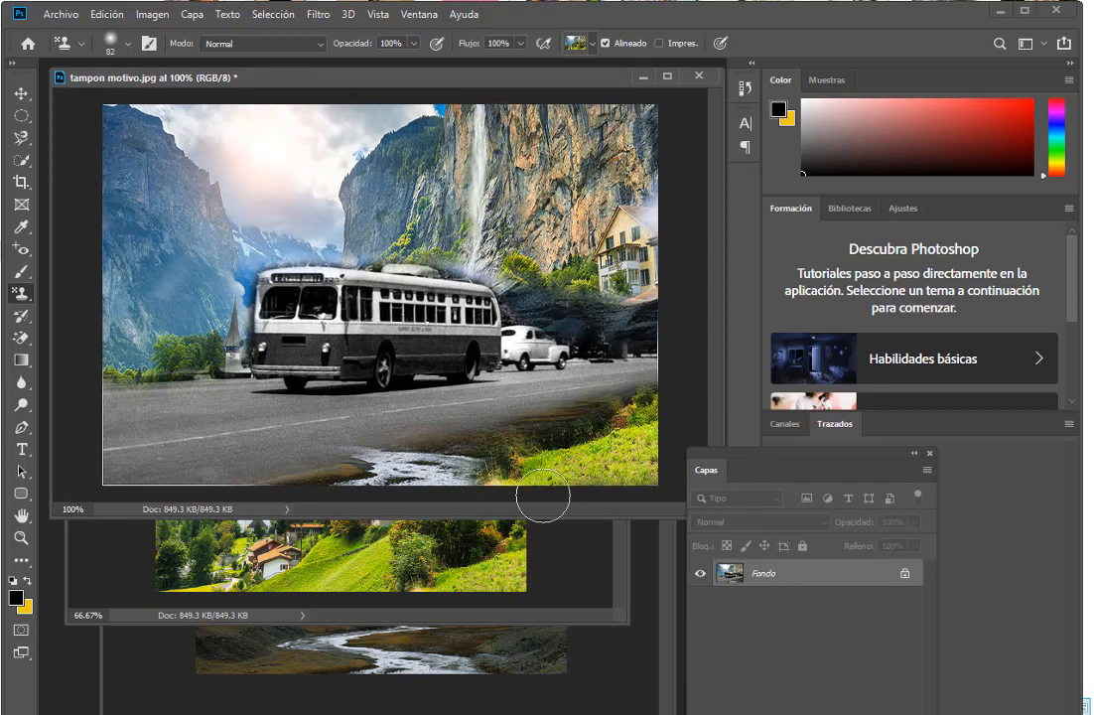
pyautogui.moveTo(551, 452)
pyautogui.mouseDown()
pyautogui.moveTo(355, 514)
pyautogui.moveTo(485, 494)
pyautogui.mouseUp()
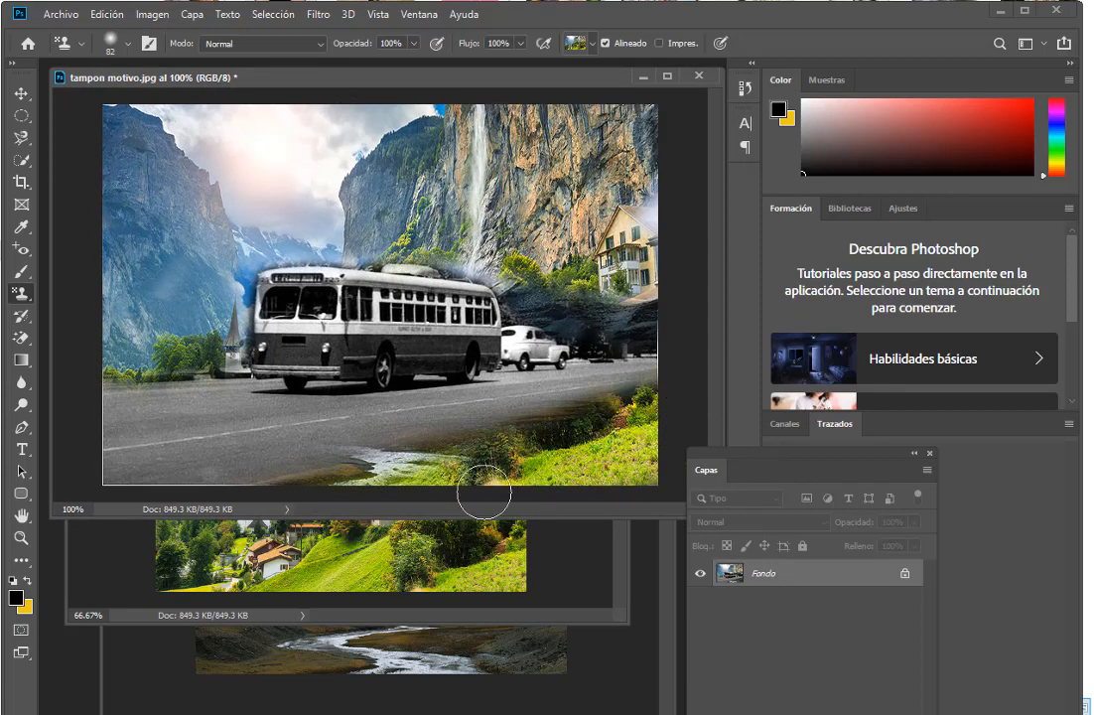
pyautogui.moveTo(646, 428)
pyautogui.mouseDown()
pyautogui.moveTo(310, 505)
pyautogui.moveTo(229, 497)
pyautogui.mouseUp()
pyautogui.moveTo(598, 318)
pyautogui.mouseDown()
pyautogui.moveTo(544, 252)
pyautogui.moveTo(530, 260)
pyautogui.moveTo(570, 256)
pyautogui.moveTo(517, 263)
pyautogui.moveTo(478, 241)
pyautogui.moveTo(462, 248)
pyautogui.moveTo(493, 245)
pyautogui.moveTo(415, 212)
pyautogui.moveTo(467, 253)
pyautogui.moveTo(506, 254)
pyautogui.moveTo(546, 283)
pyautogui.moveTo(486, 260)
pyautogui.mouseUp()
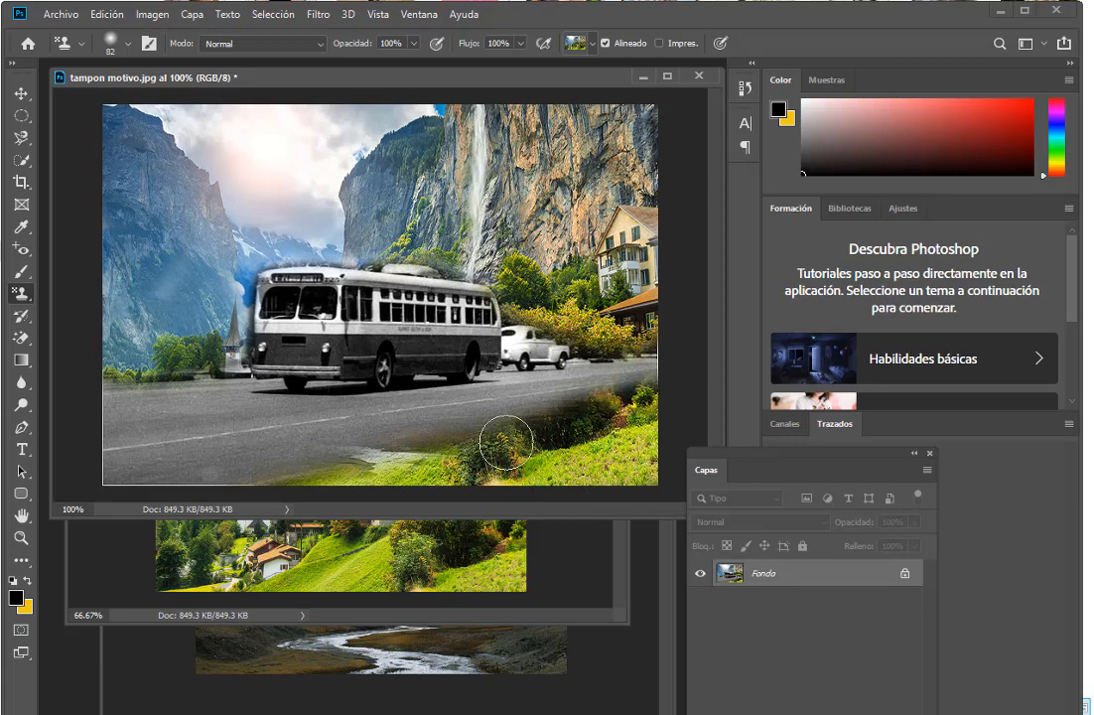
pyautogui.moveTo(505, 442)
pyautogui.mouseDown()
pyautogui.moveTo(313, 493)
pyautogui.moveTo(203, 436)
pyautogui.mouseUp()
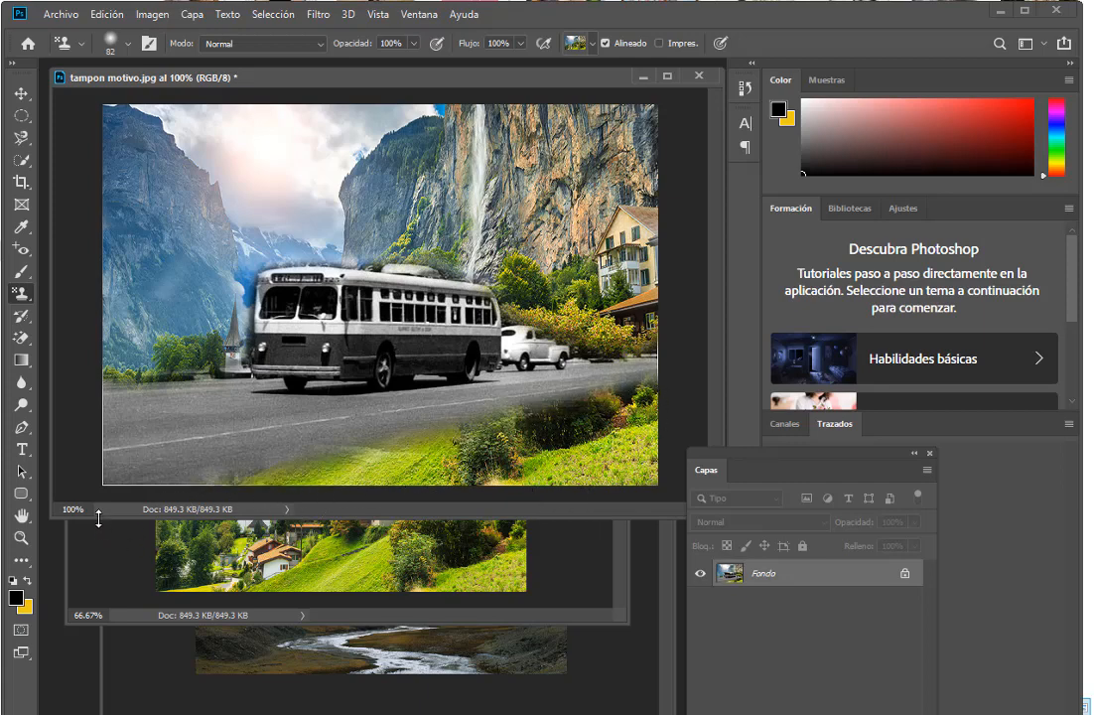